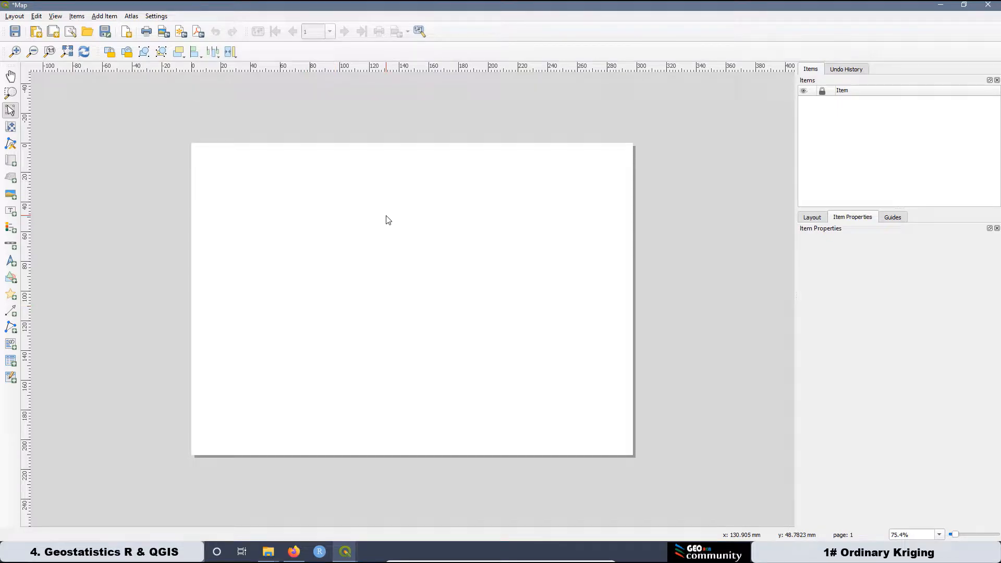
# In Page Properties, set the layout page to A3 portrait (297 × 420 mm).
pyautogui.rightClick(389, 219)
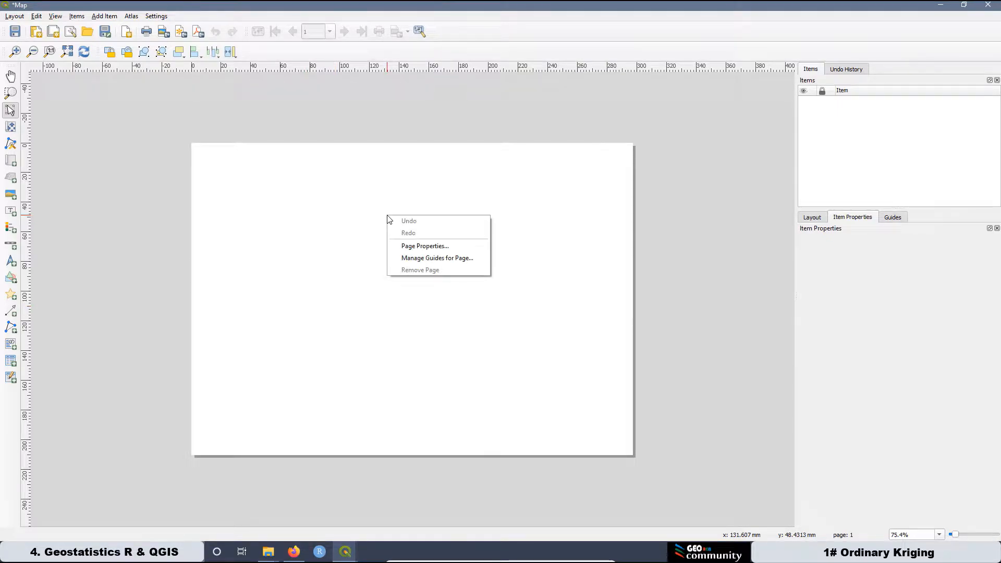
pyautogui.click(409, 246)
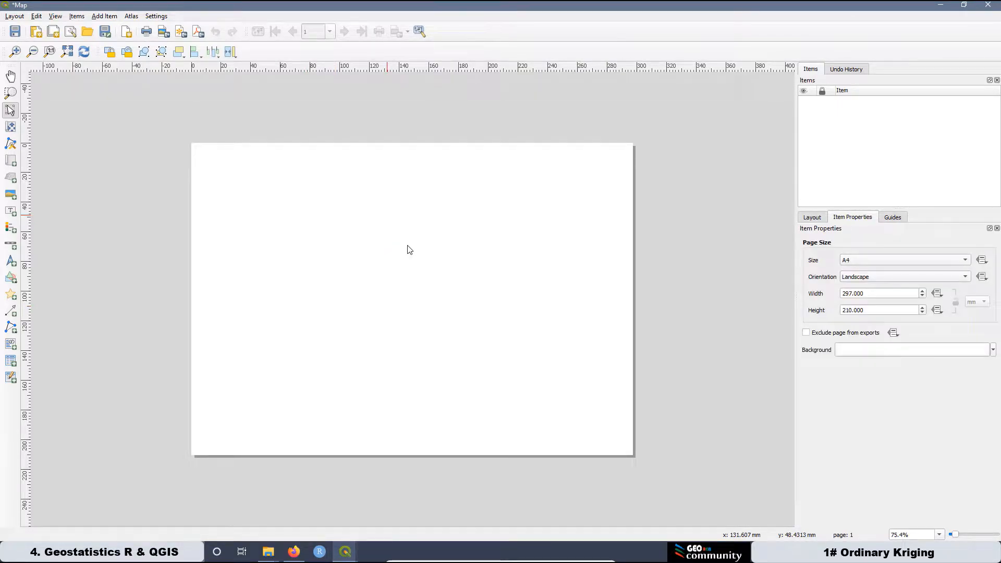
pyautogui.click(965, 260)
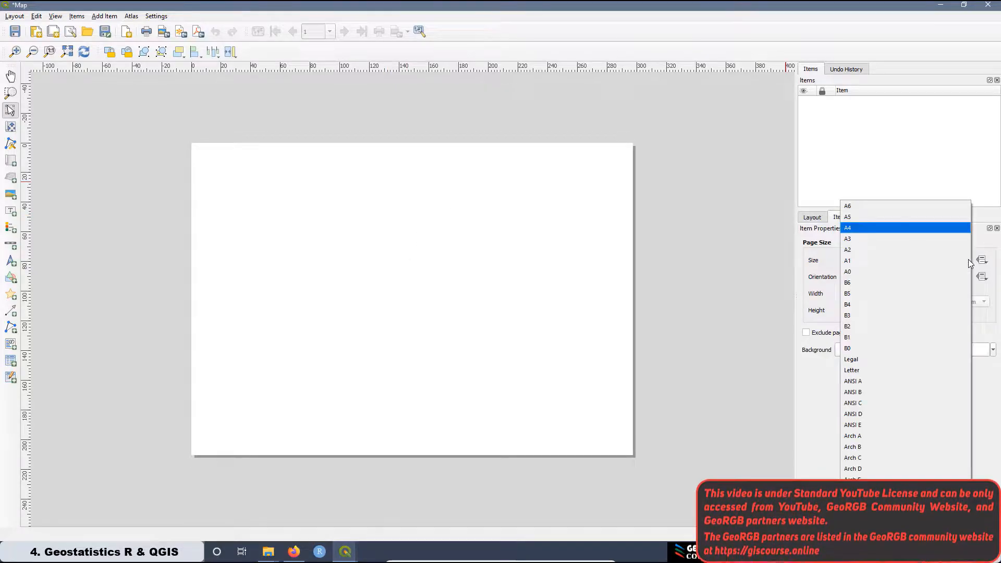
pyautogui.click(855, 239)
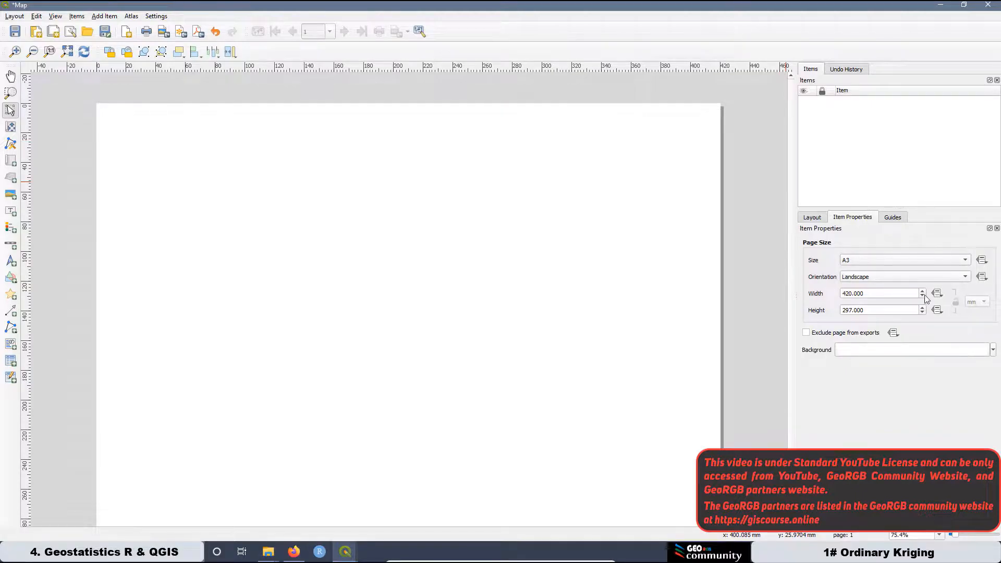
pyautogui.click(929, 281)
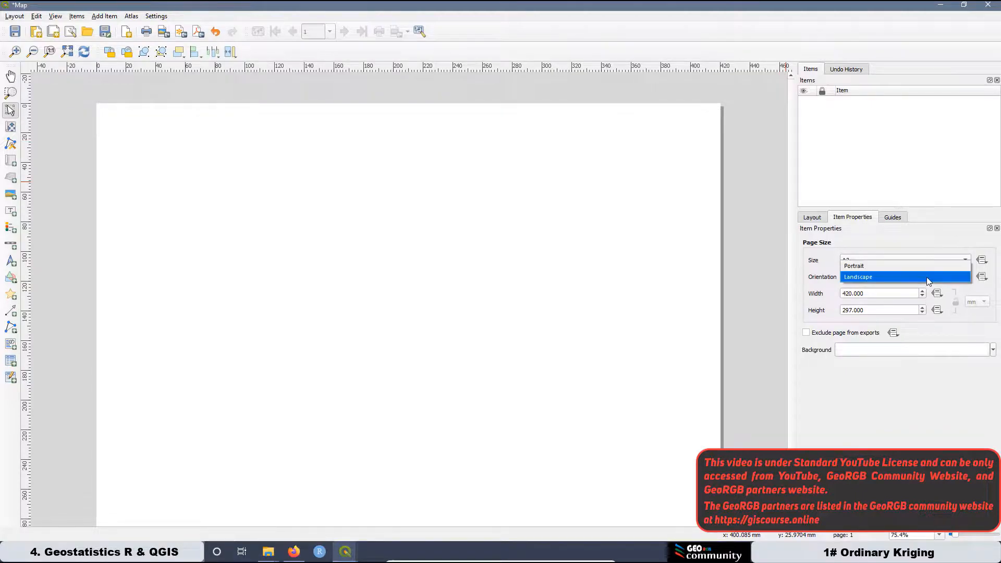
pyautogui.click(878, 262)
pyautogui.scroll(-1, 427, 233)
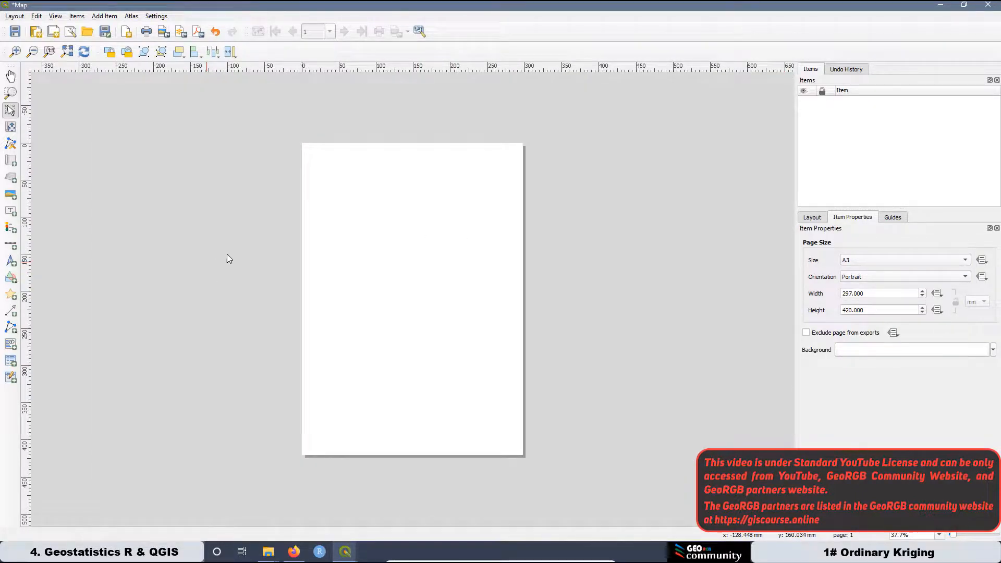
# Draw a map frame at the page's top-left and set its scale to 1:10,000,000.
pyautogui.click(11, 161)
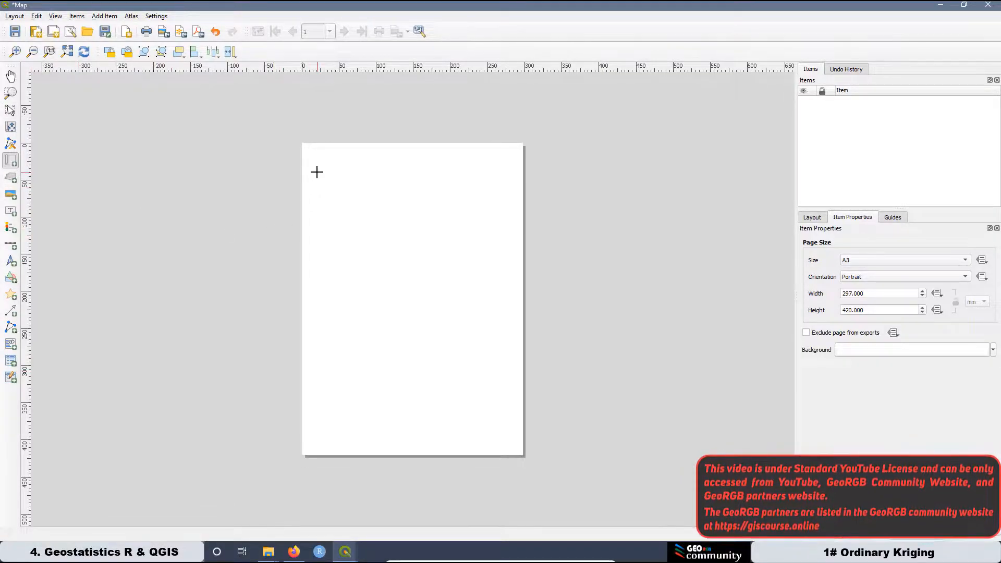
pyautogui.moveTo(316, 155); pyautogui.dragTo(411, 254)
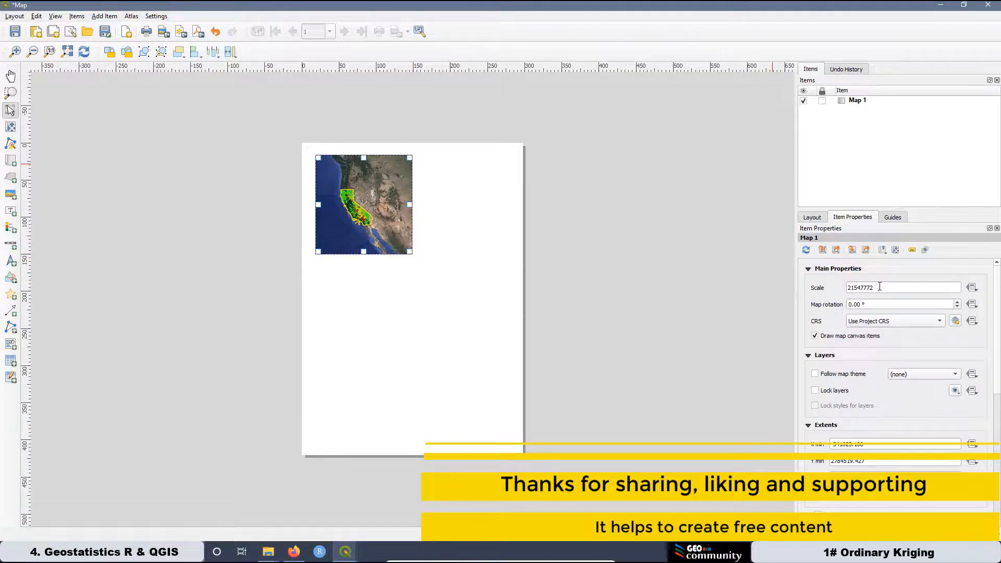
pyautogui.moveTo(883, 286); pyautogui.dragTo(834, 285)
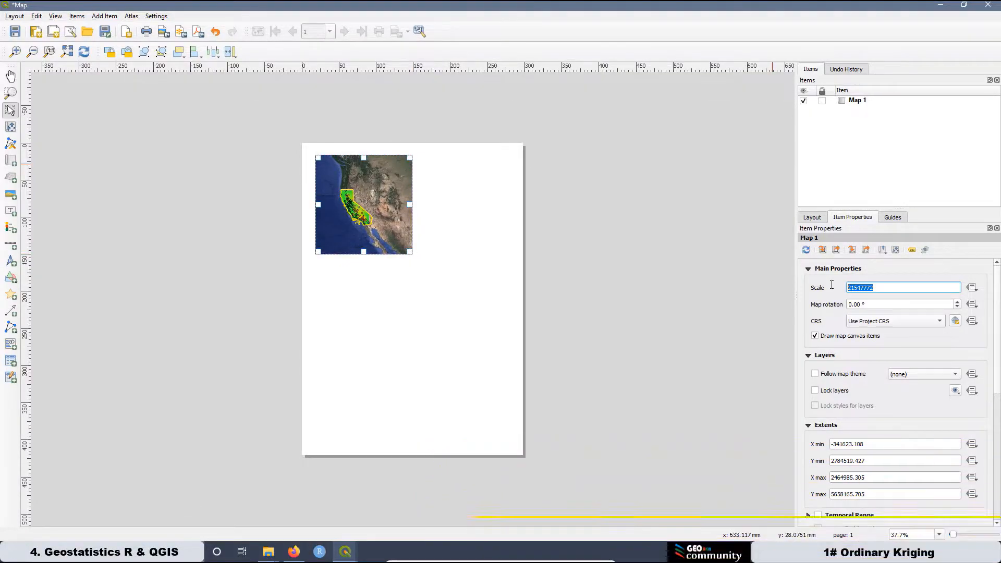
pyautogui.write('10000000')
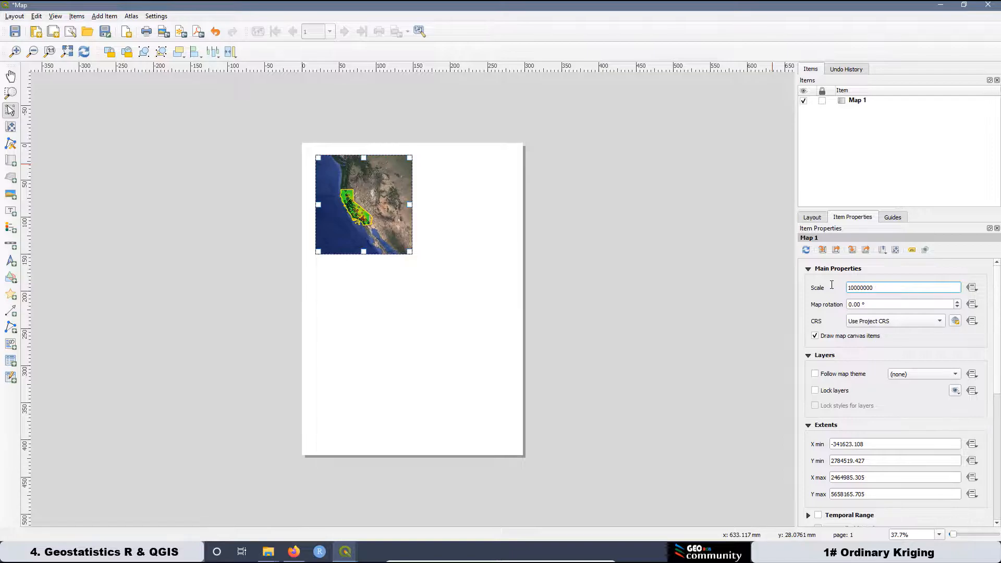
pyautogui.press('Return')
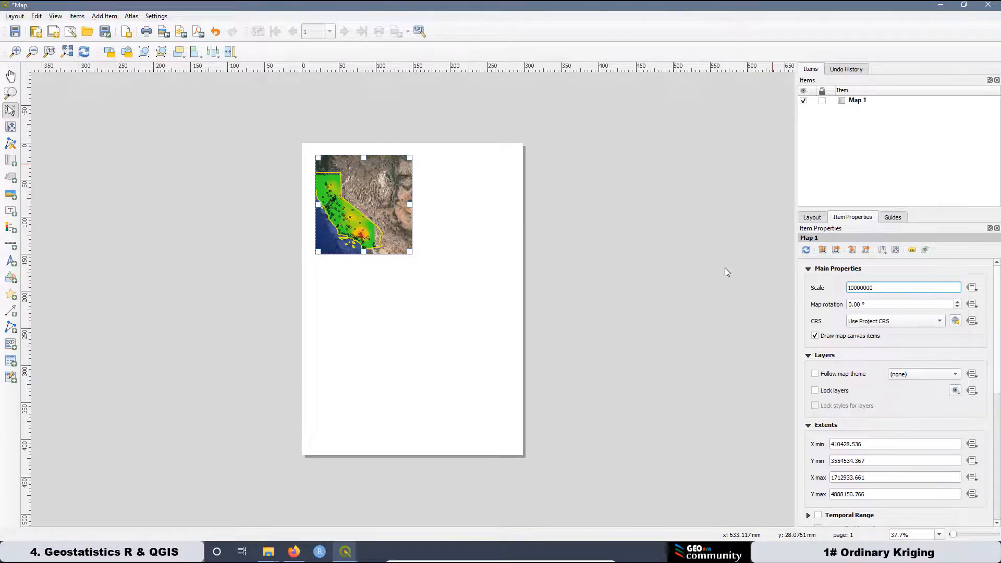
# Pan the map content so California is centred within the frame.
pyautogui.click(11, 128)
pyautogui.click(338, 216)
pyautogui.moveTo(338, 216); pyautogui.dragTo(369, 212)
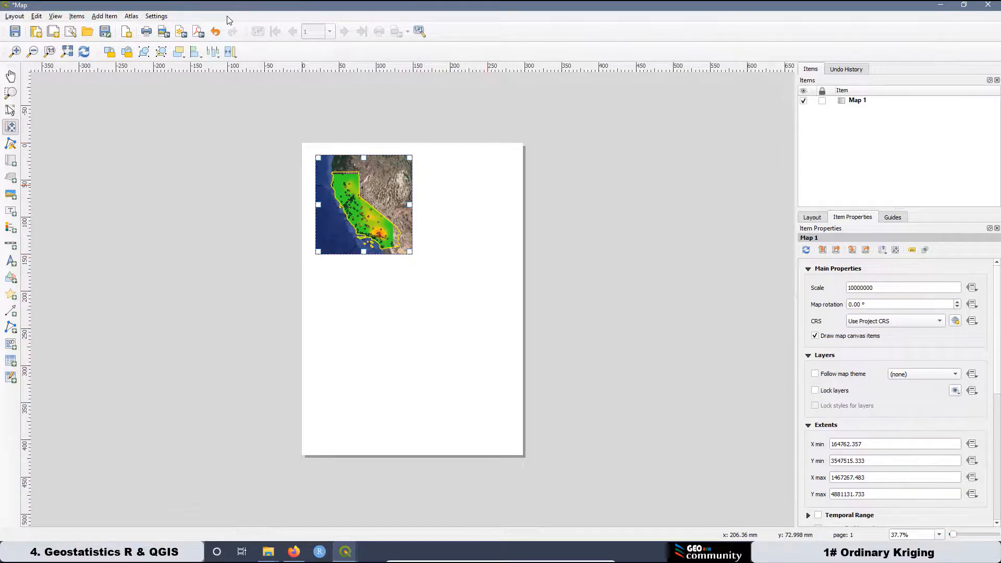
# Save and close the Map layout, then reopen Map from Project > Layout Manager.
pyautogui.hotkey('ctrl', 's')
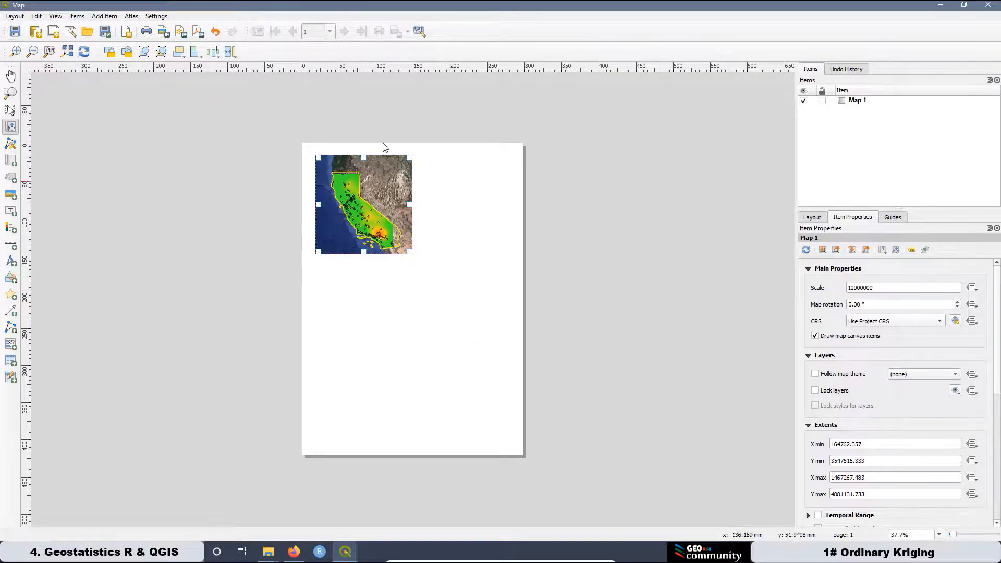
pyautogui.click(989, 6)
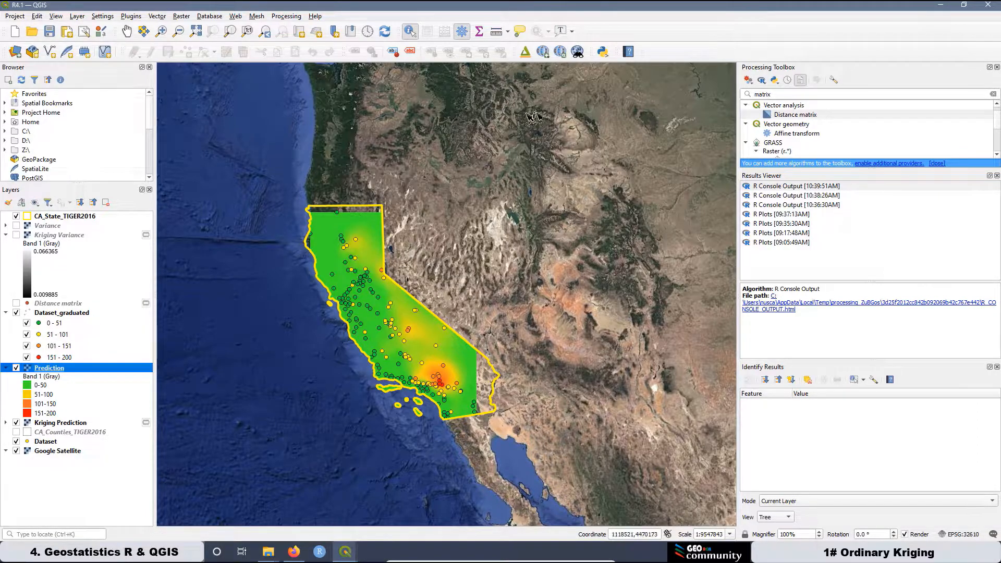
pyautogui.click(21, 19)
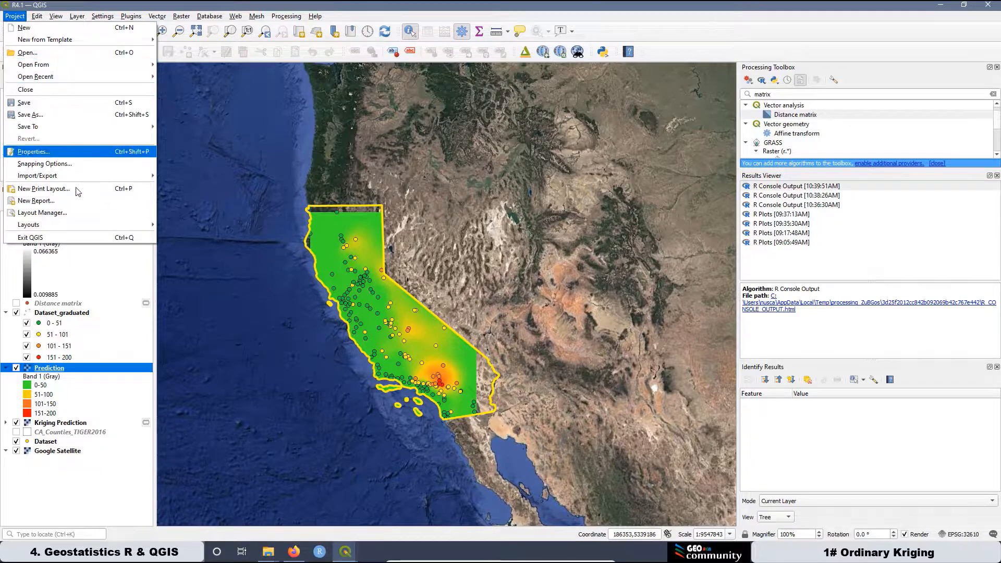
pyautogui.click(55, 216)
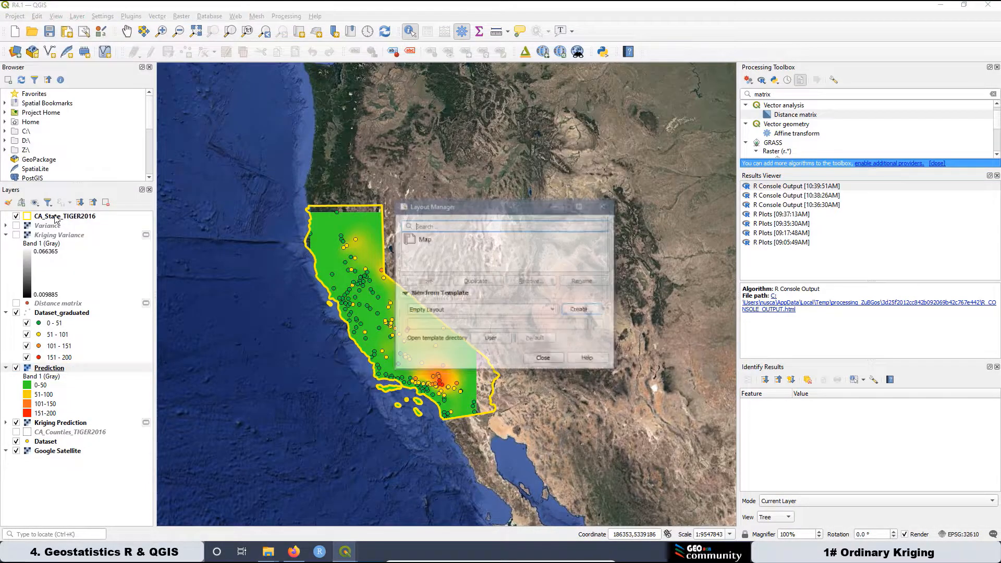
pyautogui.doubleClick(422, 239)
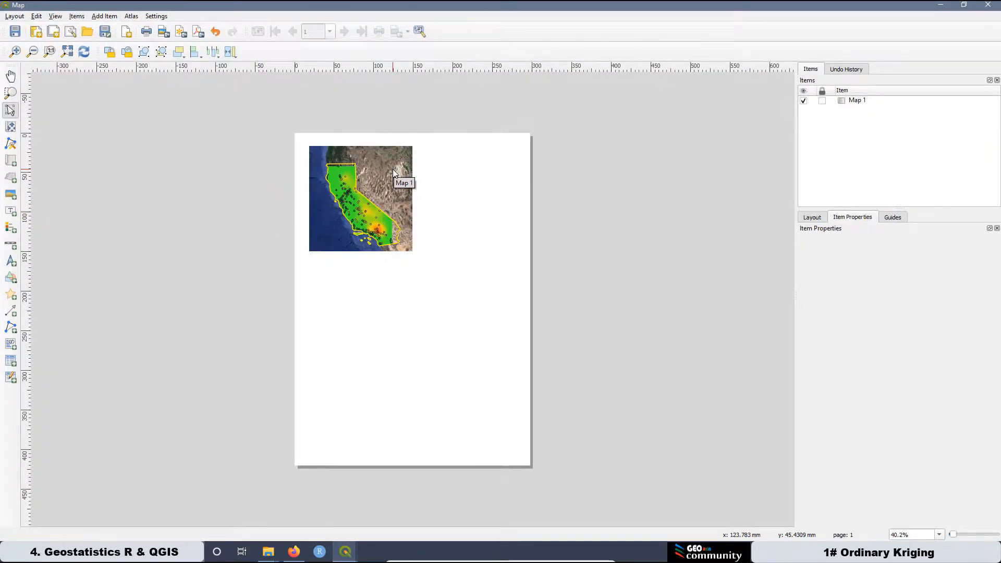
# Copy Map 1, move the pasted duplicate to the upper right, then delete it.
pyautogui.click(387, 209)
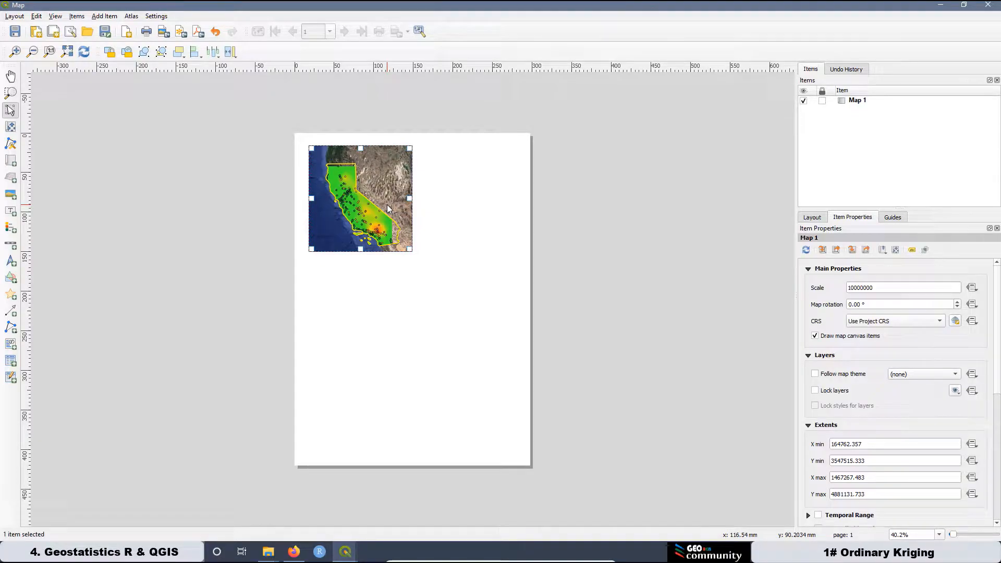
pyautogui.hotkey('ctrl', 'c')
pyautogui.hotkey('ctrl', 'v')
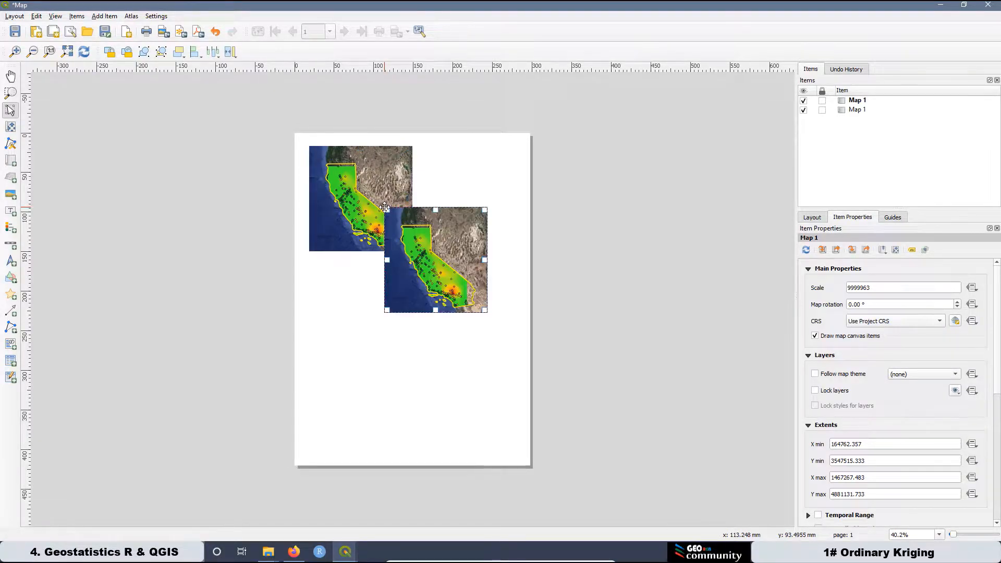
pyautogui.moveTo(461, 275); pyautogui.dragTo(502, 215)
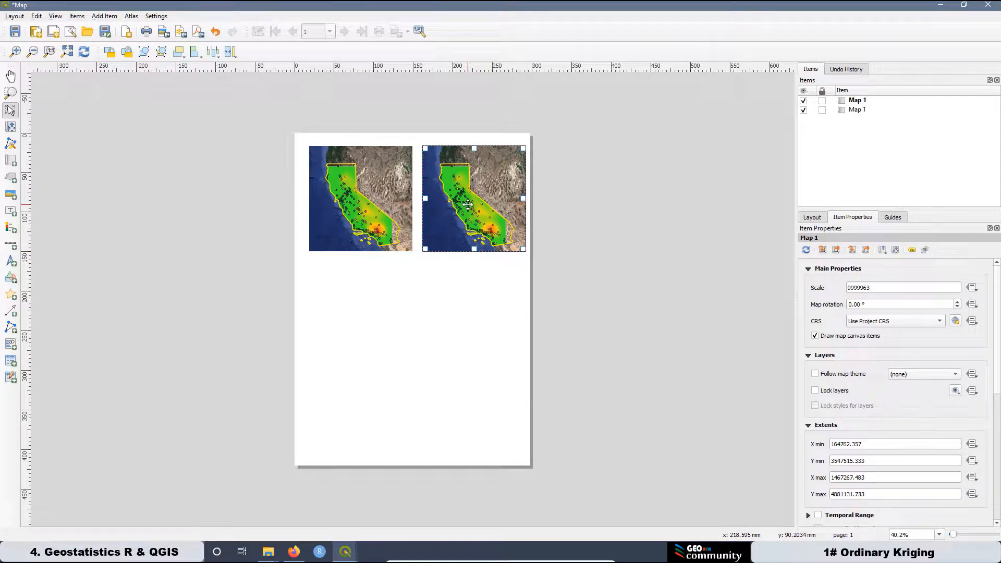
pyautogui.press('Delete')
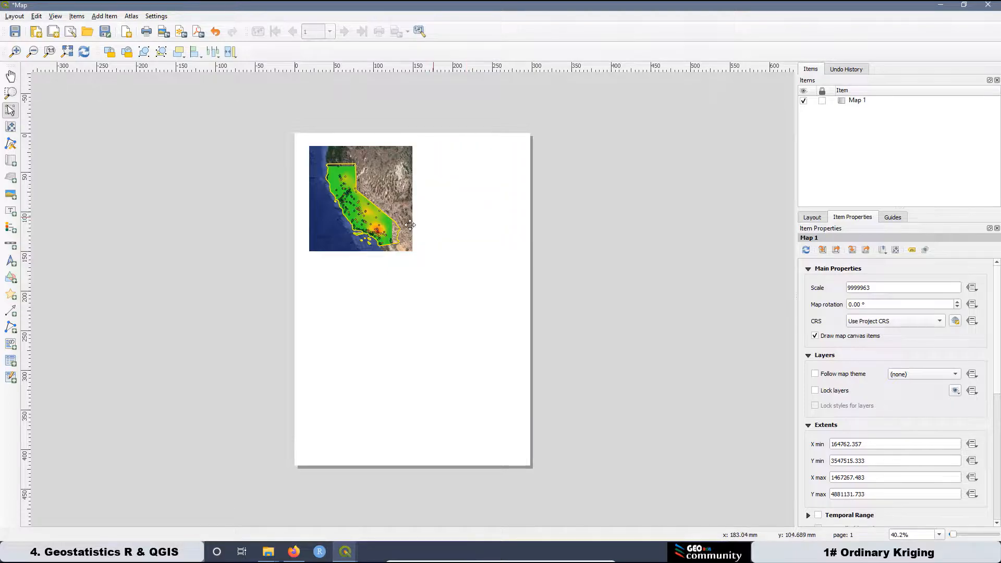
# Shrink the Map 1 frame slightly and reset its scale to 10000000.
pyautogui.click(408, 240)
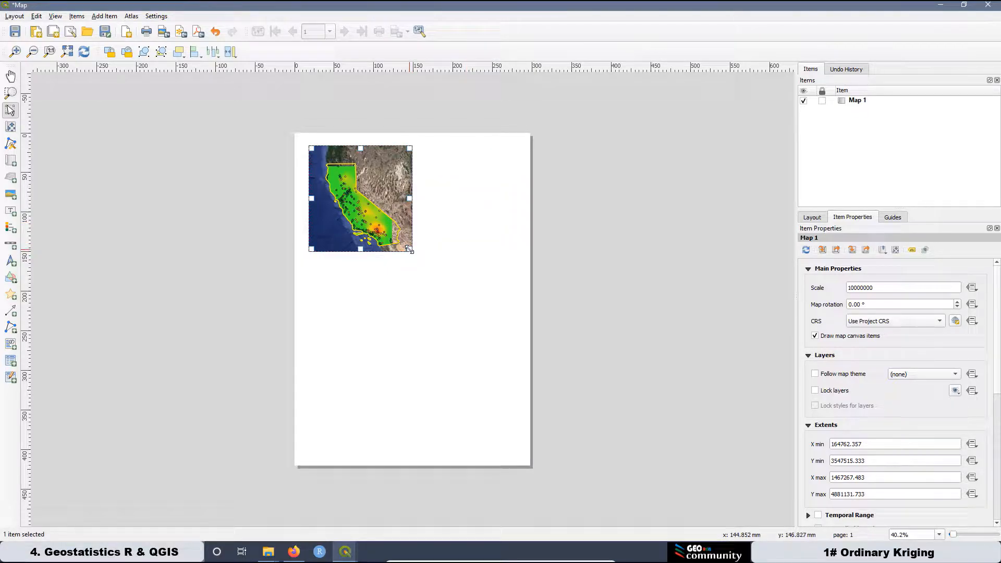
pyautogui.moveTo(410, 249); pyautogui.dragTo(403, 244)
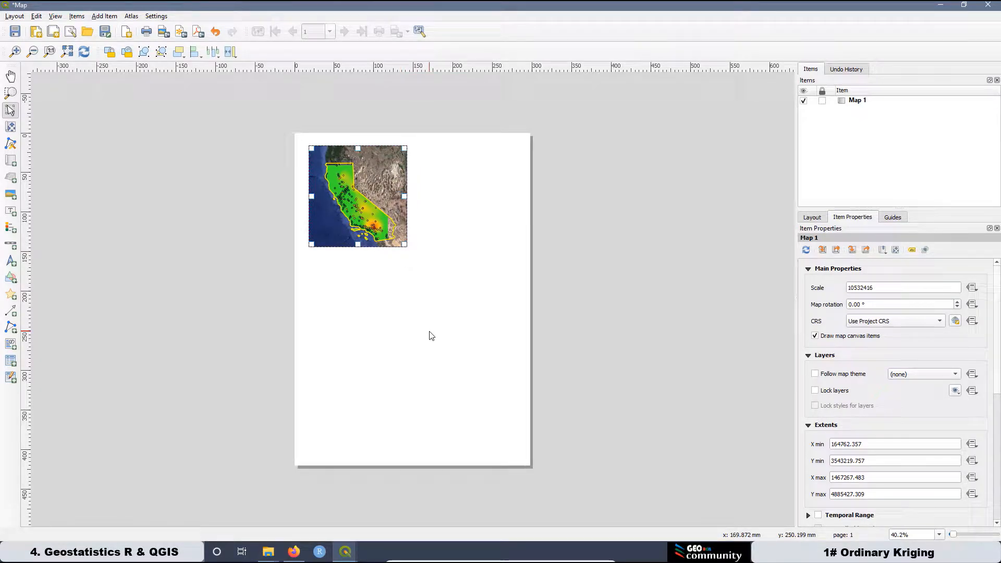
pyautogui.moveTo(886, 288); pyautogui.dragTo(826, 289)
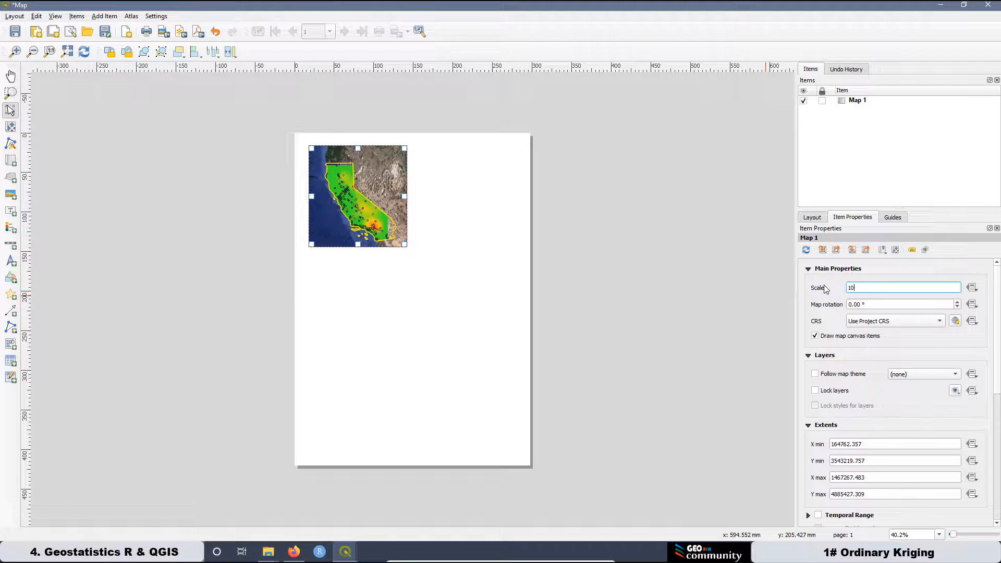
pyautogui.write('10000000')
pyautogui.press('Return')
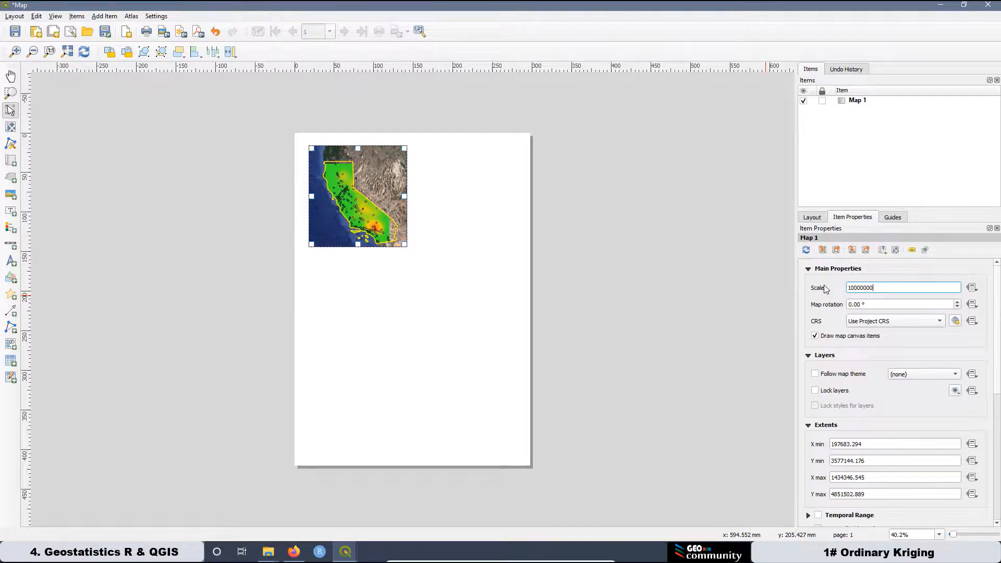
# Nudge California back to the centre of the frame and duplicate Map 1.
pyautogui.click(10, 126)
pyautogui.moveTo(350, 211); pyautogui.dragTo(353, 207)
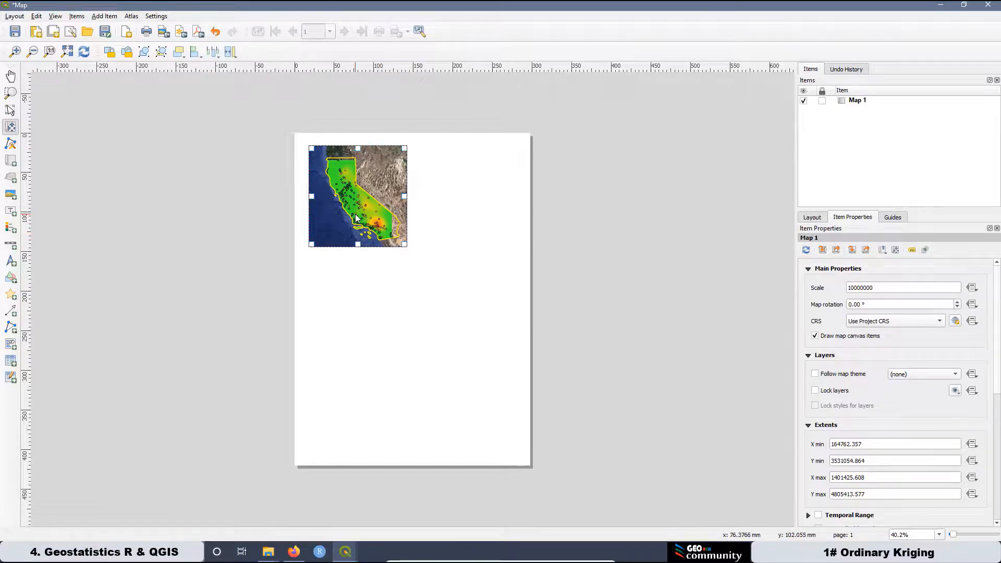
pyautogui.press('v')
pyautogui.hotkey('ctrl', 'd')
# Place the duplicate map at the upper right and rename it Map 2.
pyautogui.moveTo(426, 238); pyautogui.dragTo(468, 196)
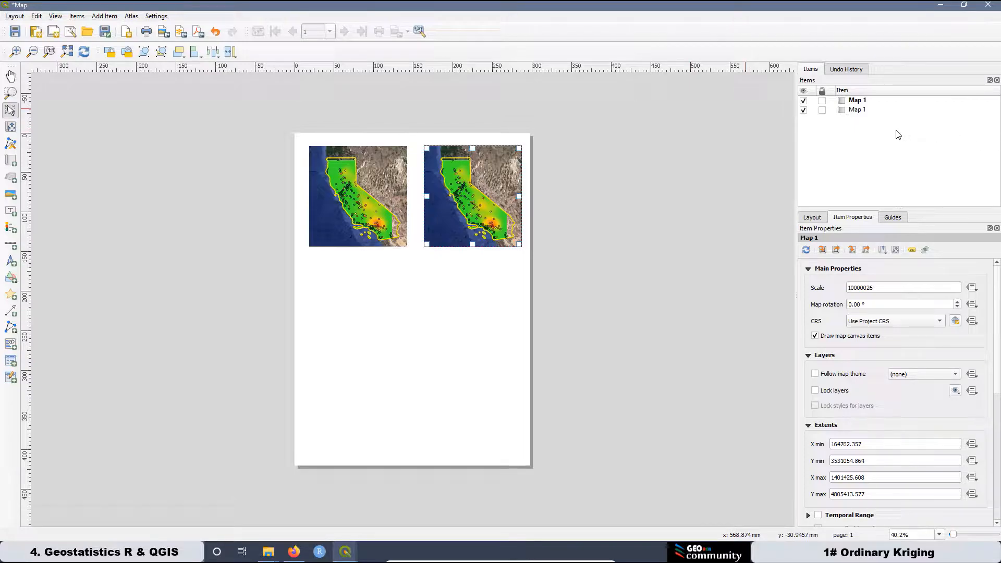
pyautogui.click(804, 101)
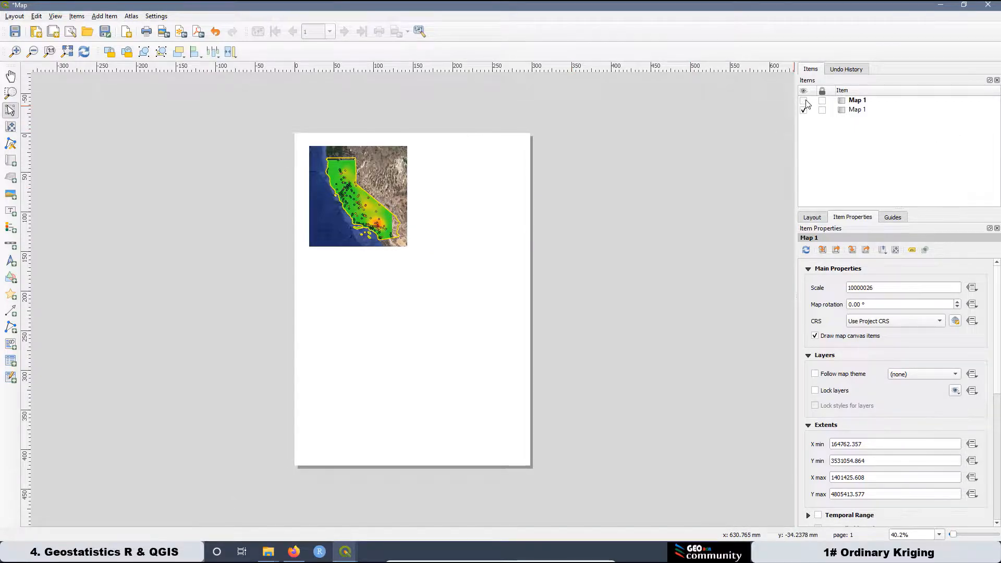
pyautogui.click(805, 101)
pyautogui.doubleClick(861, 101)
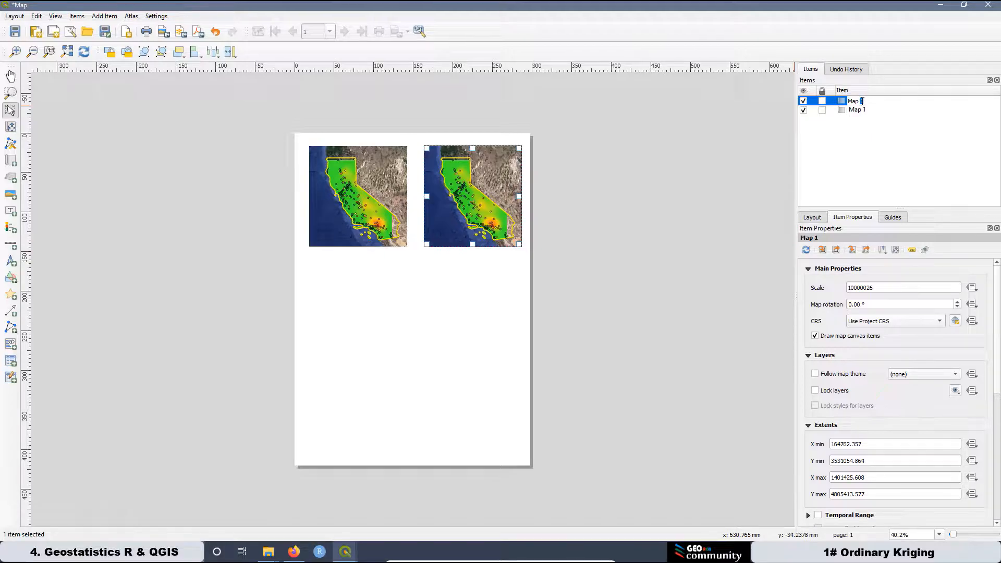
pyautogui.click(610, 281)
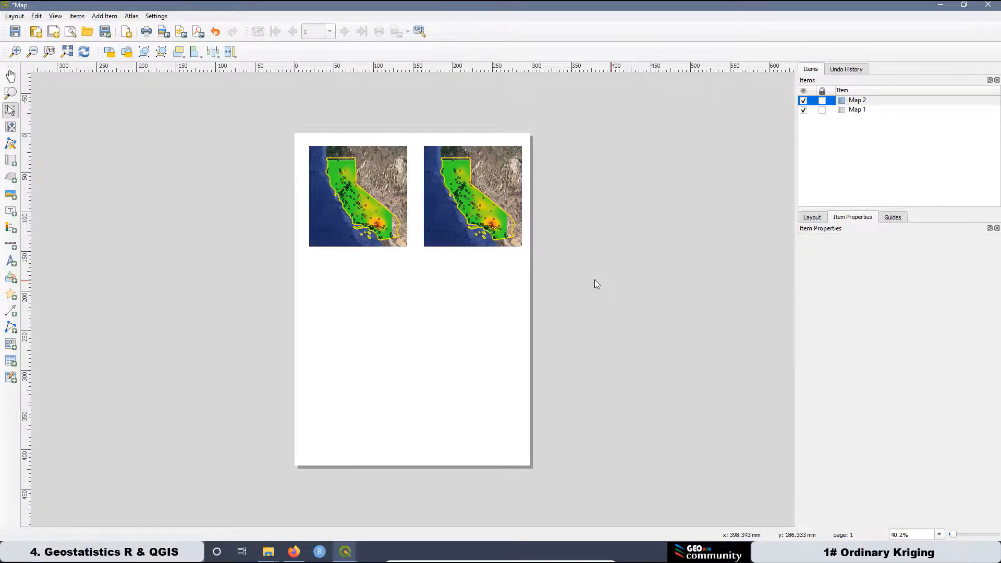
# Duplicate Map 2, move the copy below the top-left map, and name it Map 3.
pyautogui.click(499, 229)
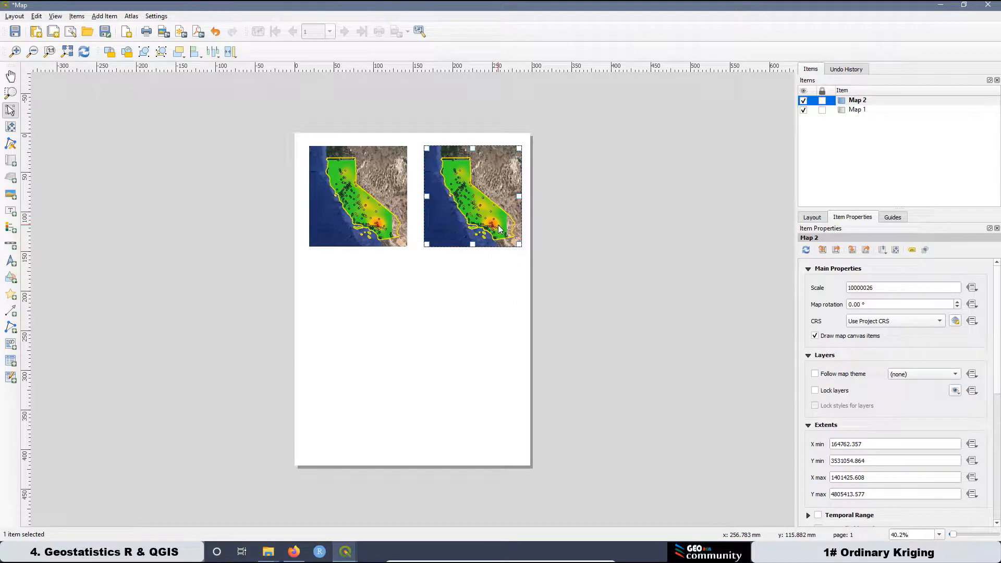
pyautogui.hotkey('ctrl', 'd')
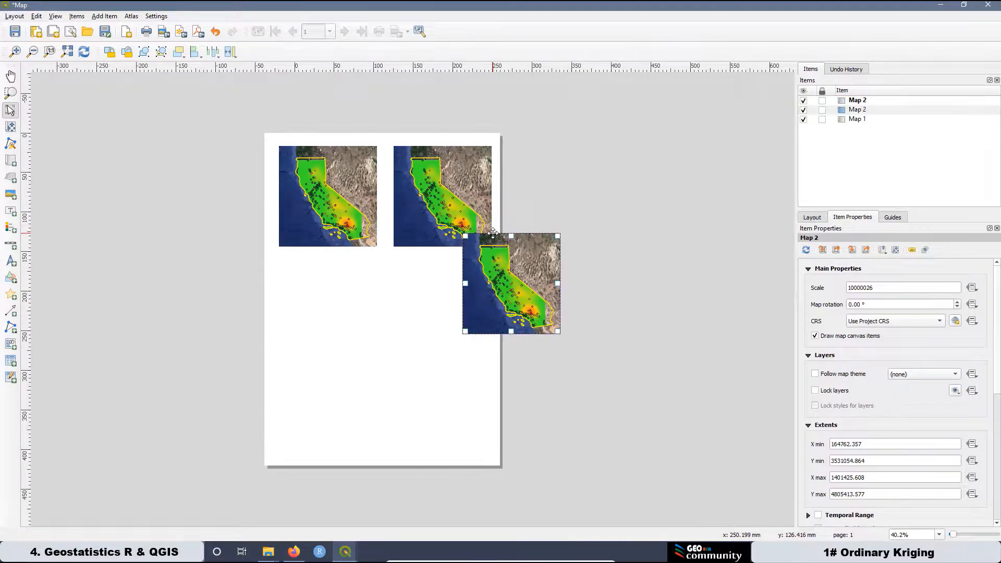
pyautogui.moveTo(466, 279); pyautogui.dragTo(324, 300)
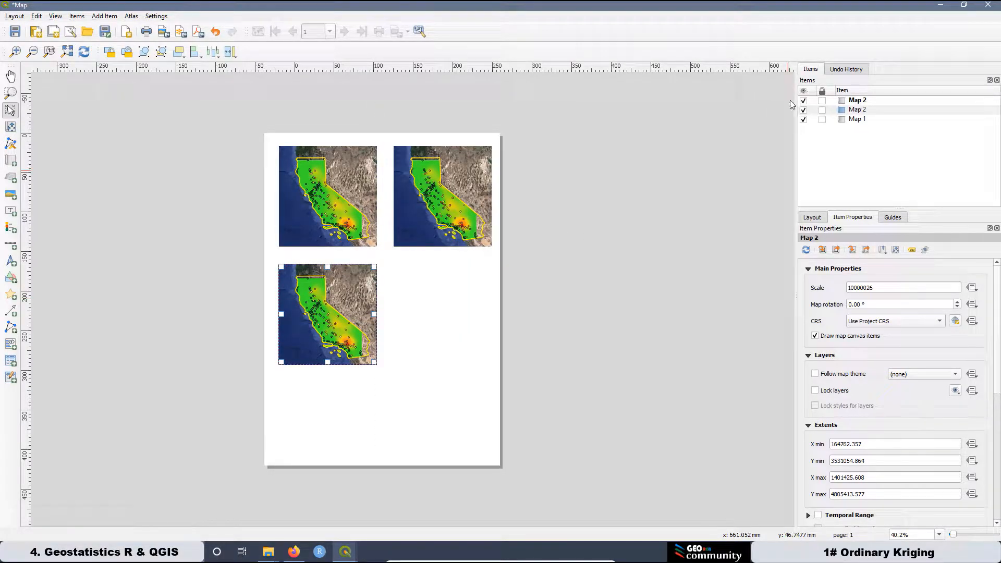
pyautogui.click(804, 101)
pyautogui.click(804, 101)
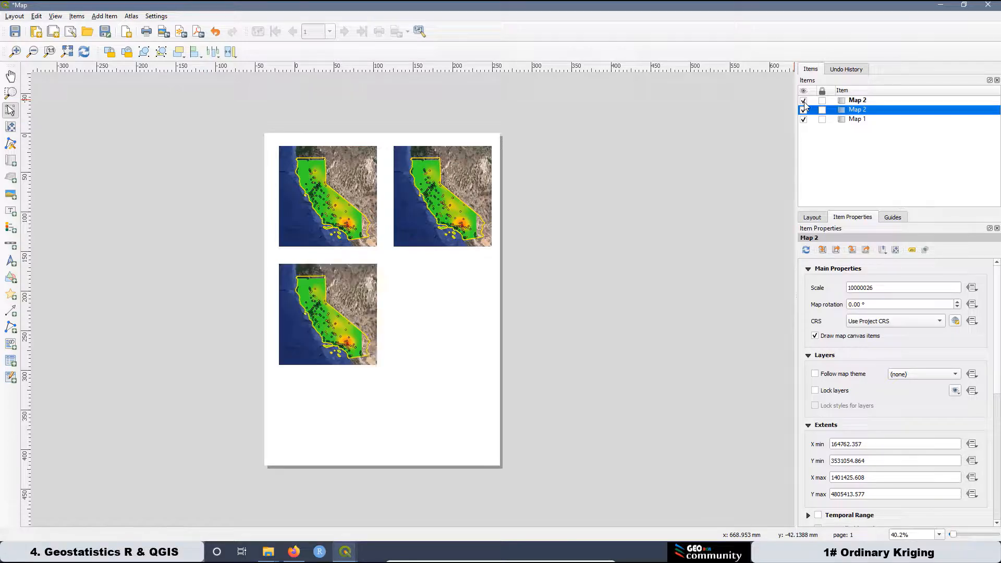
pyautogui.click(863, 101)
pyautogui.click(862, 101)
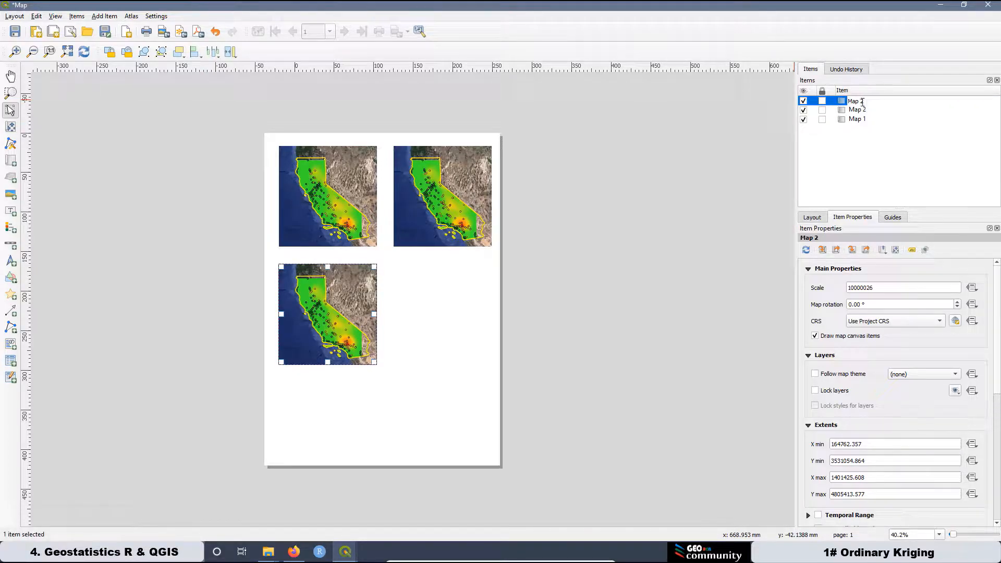
pyautogui.press('Return')
pyautogui.click(698, 202)
# Duplicate Map 3 into the bottom-right position and rename it Map 4.
pyautogui.click(353, 298)
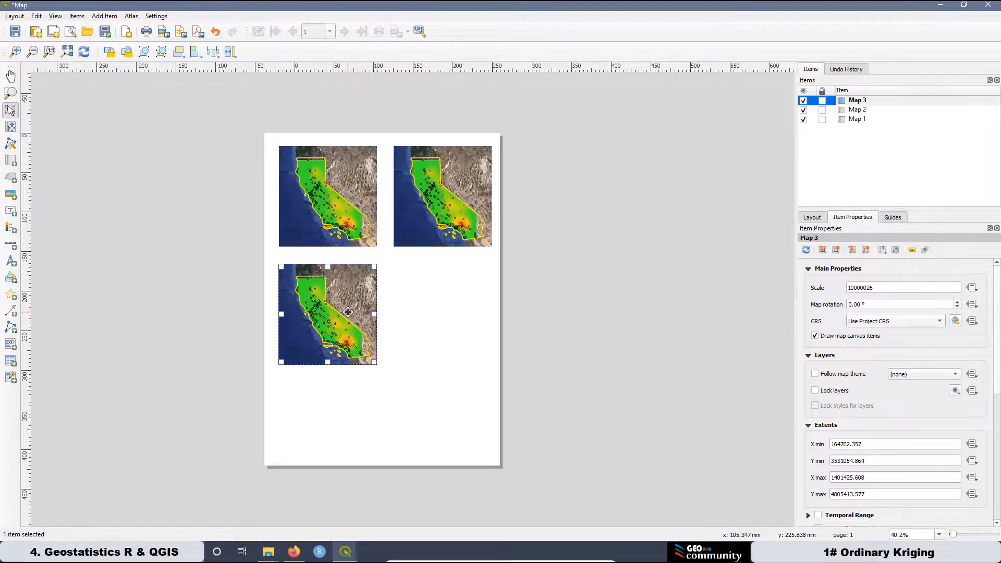
pyautogui.hotkey('ctrl', 'd')
pyautogui.moveTo(410, 356); pyautogui.dragTo(455, 307)
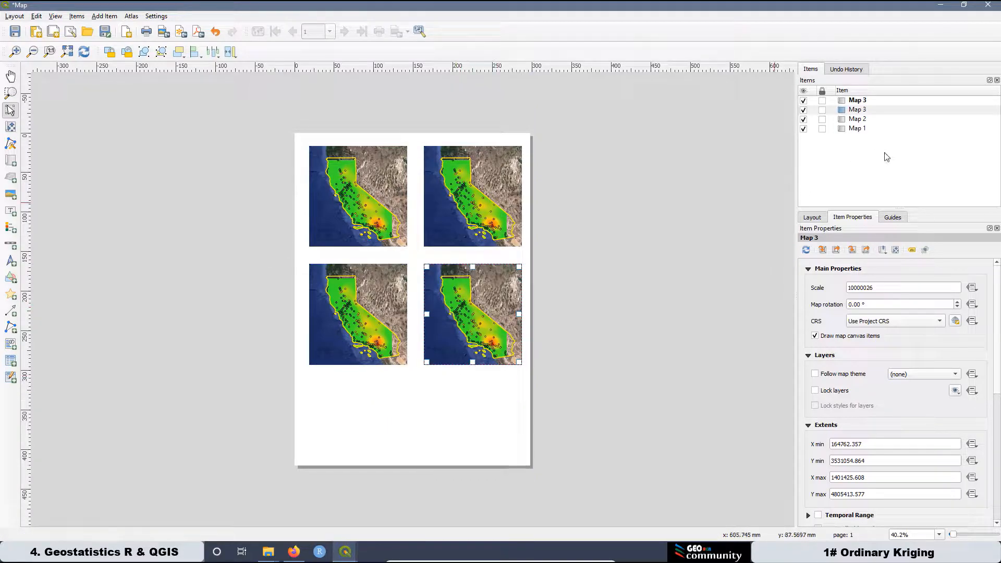
pyautogui.doubleClick(866, 101)
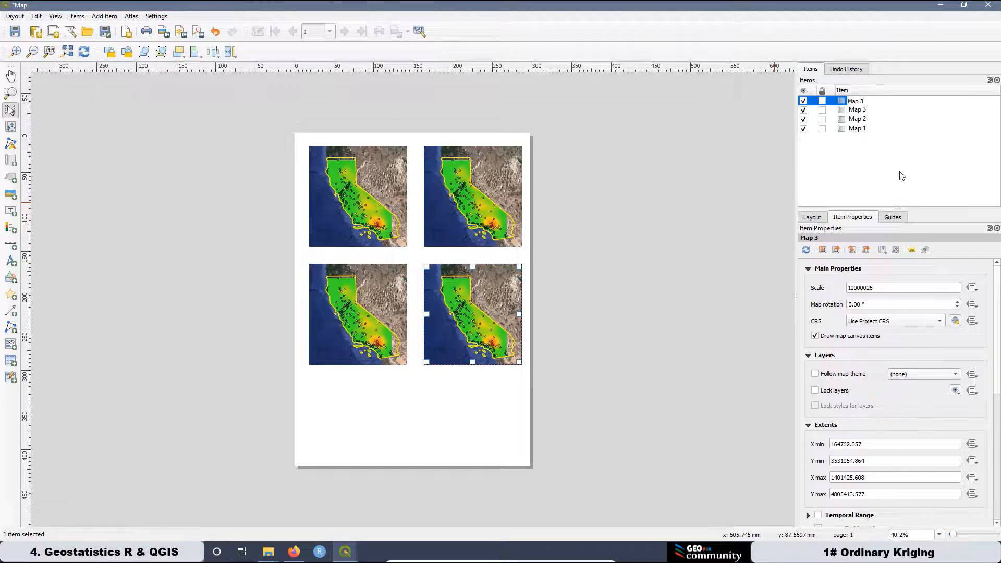
pyautogui.write('4')
pyautogui.click(624, 205)
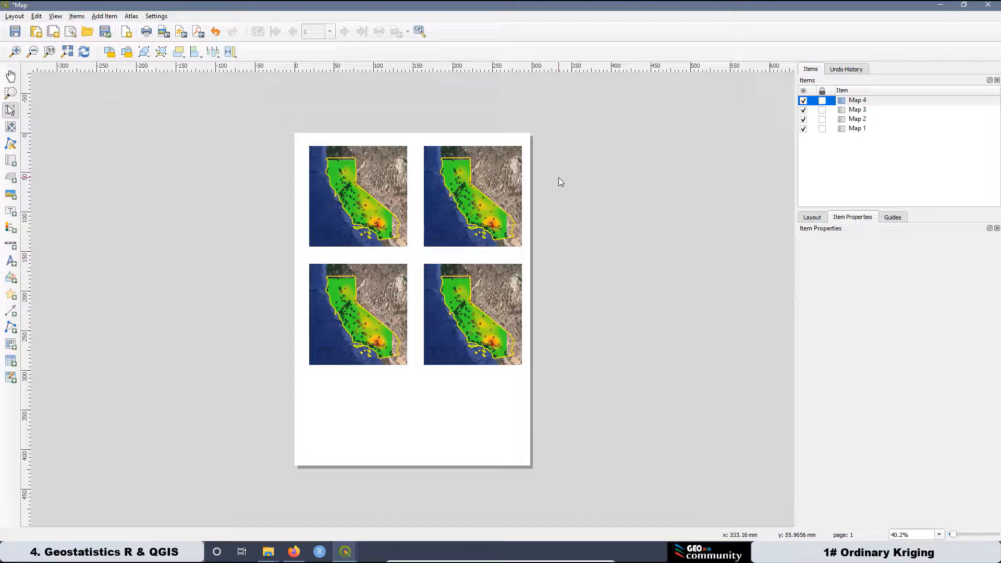
# Save the layout and return to the main QGIS window.
pyautogui.click(14, 34)
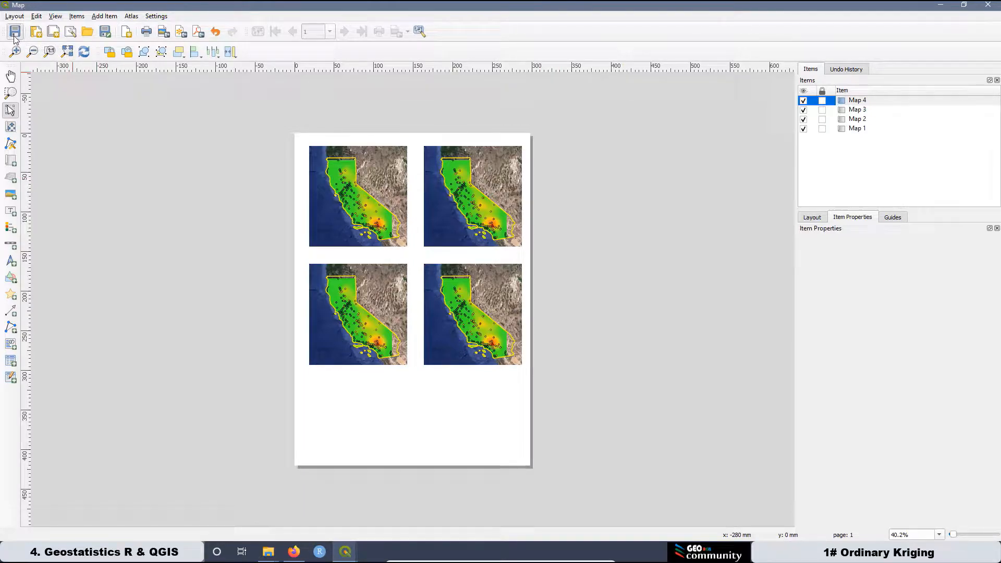
pyautogui.click(857, 129)
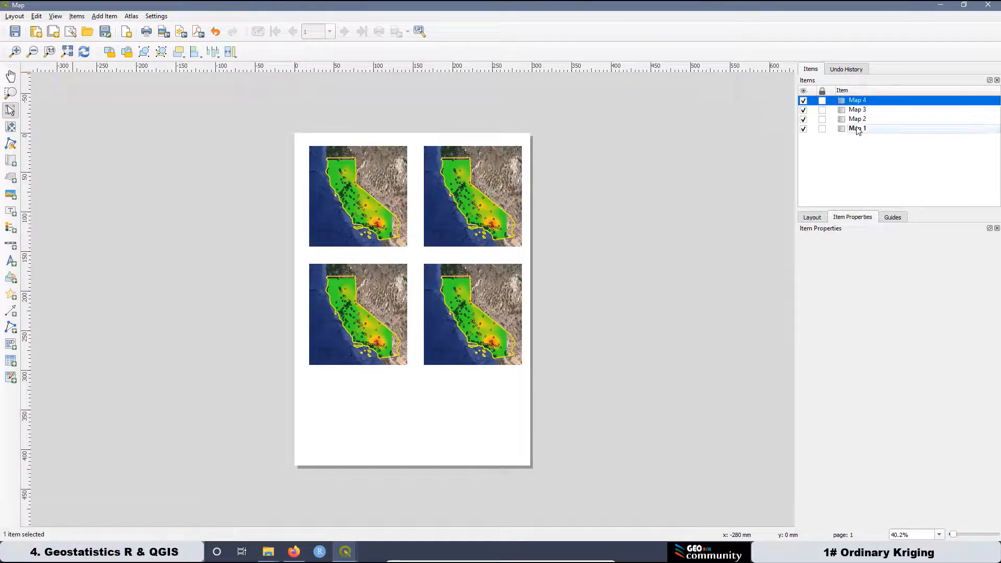
pyautogui.click(945, 6)
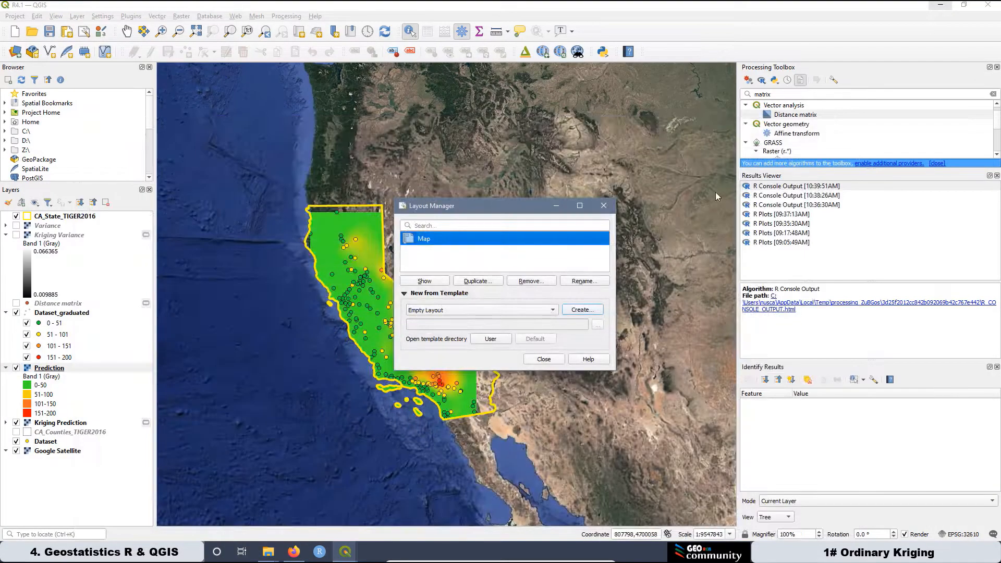
# Close Layout Manager, hide Prediction, Kriging Prediction and Dataset_graduated, and show CA_Counties_TIGER2016.
pyautogui.click(548, 363)
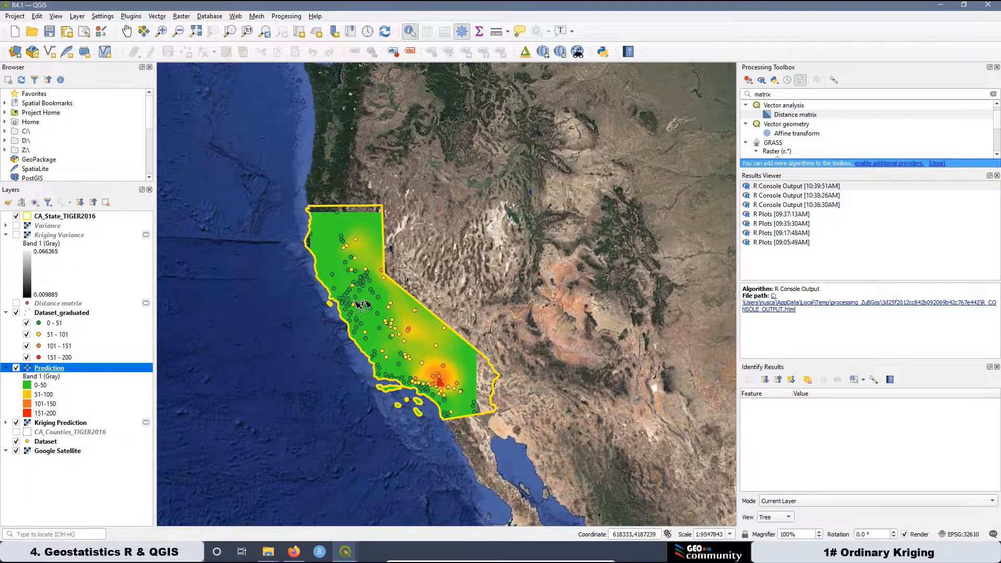
pyautogui.click(16, 368)
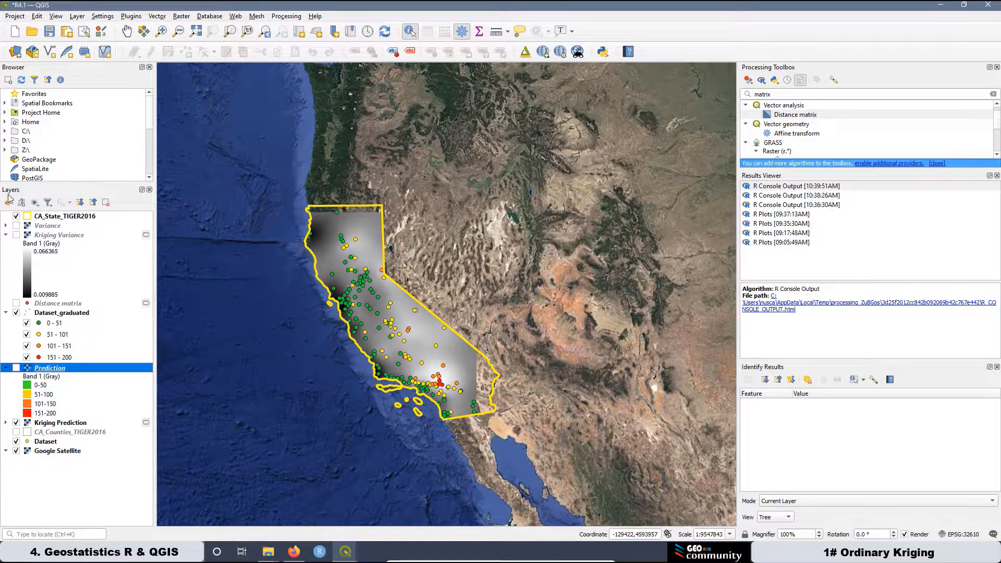
pyautogui.click(17, 423)
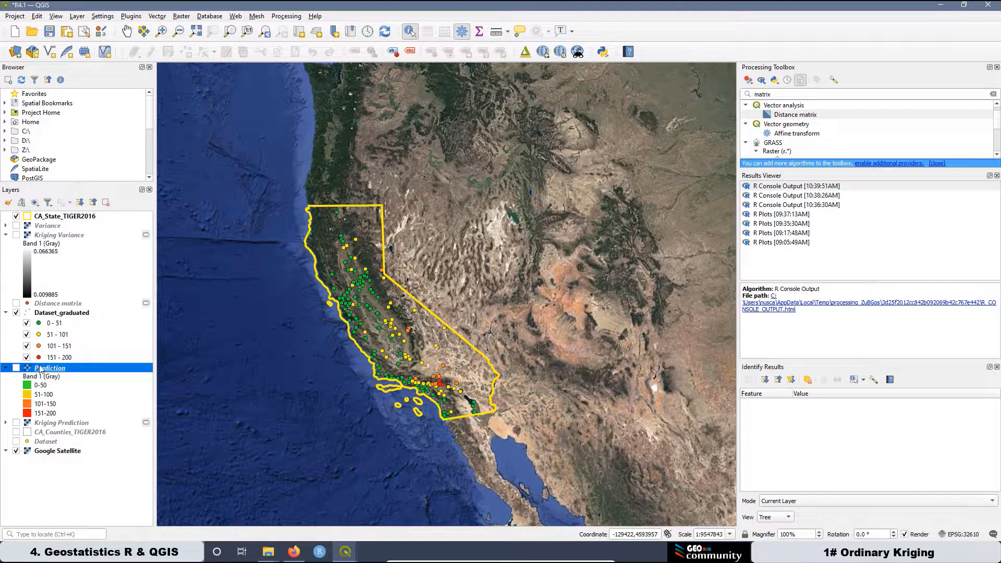
pyautogui.click(16, 314)
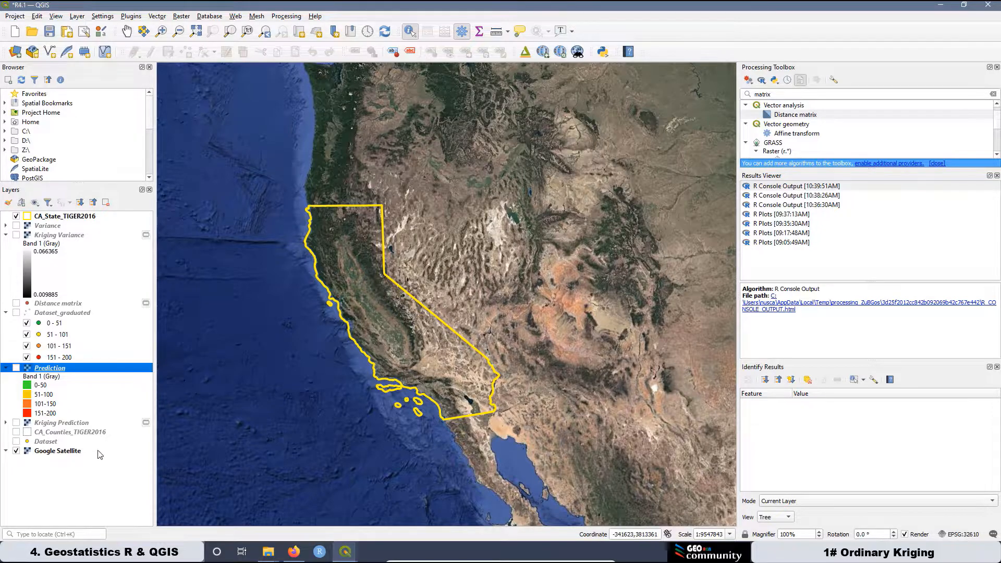
pyautogui.click(16, 433)
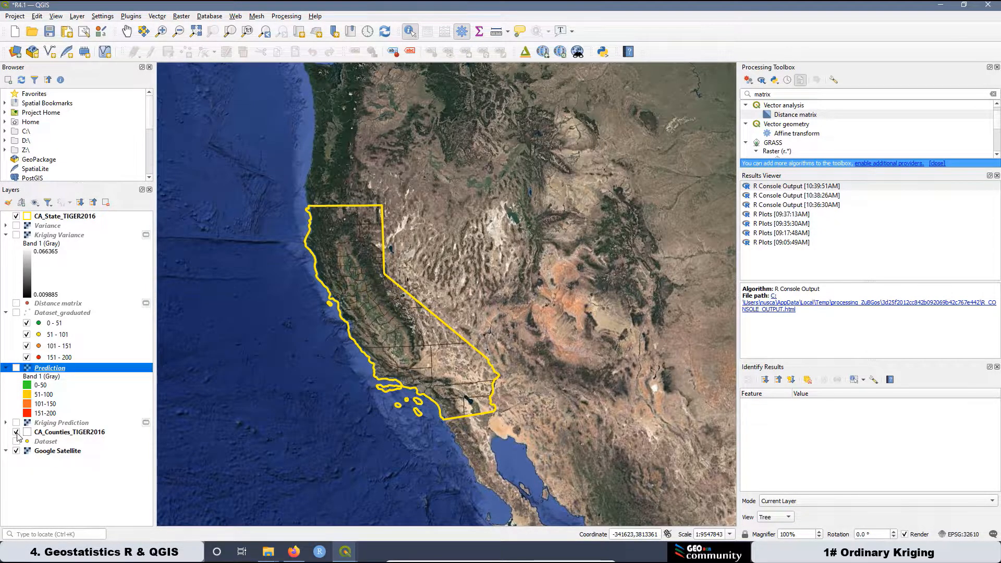
# Give CA_Counties_TIGER2016 a white fill, outline width 4 and a Dash Line stroke.
pyautogui.rightClick(72, 433)
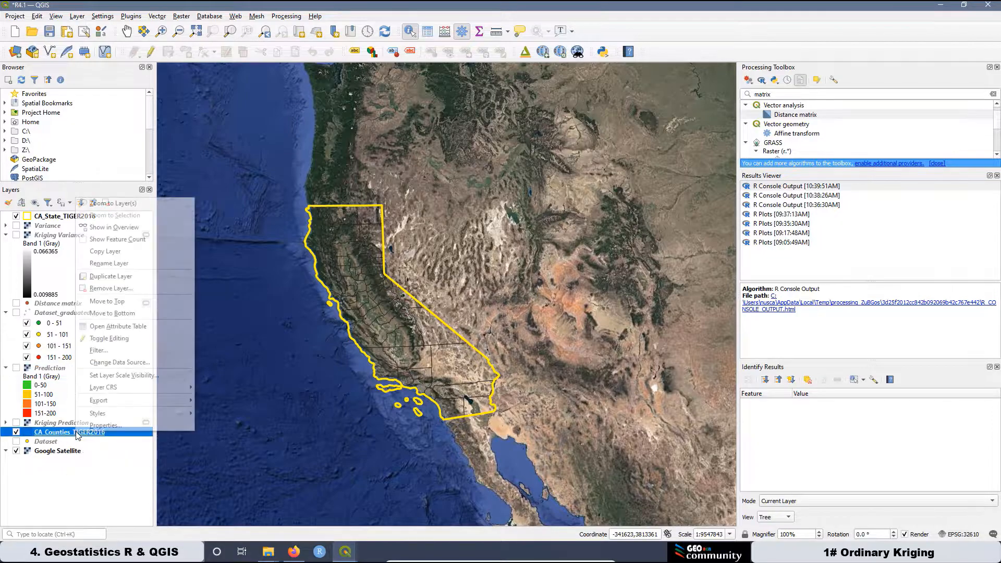
pyautogui.click(107, 426)
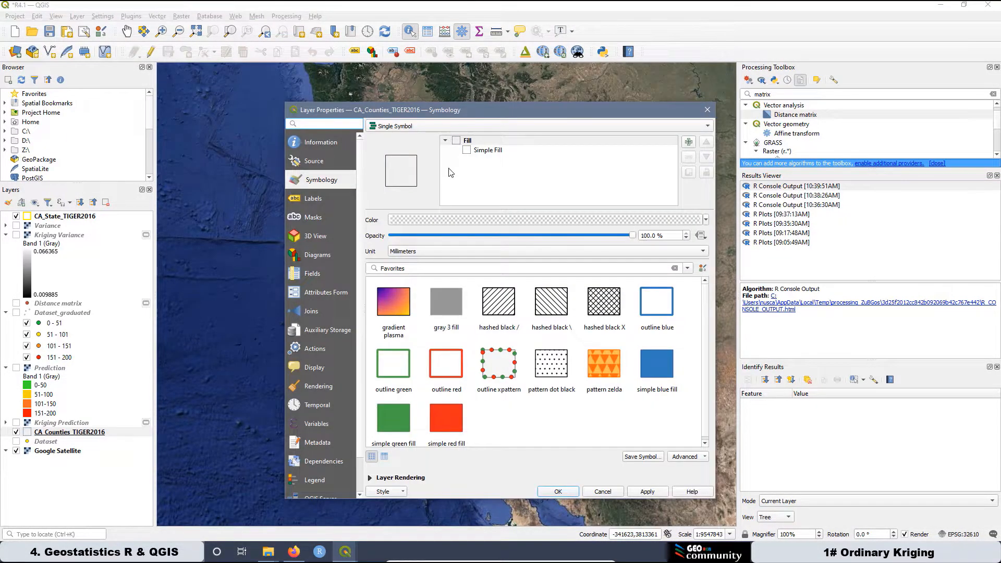
pyautogui.click(480, 150)
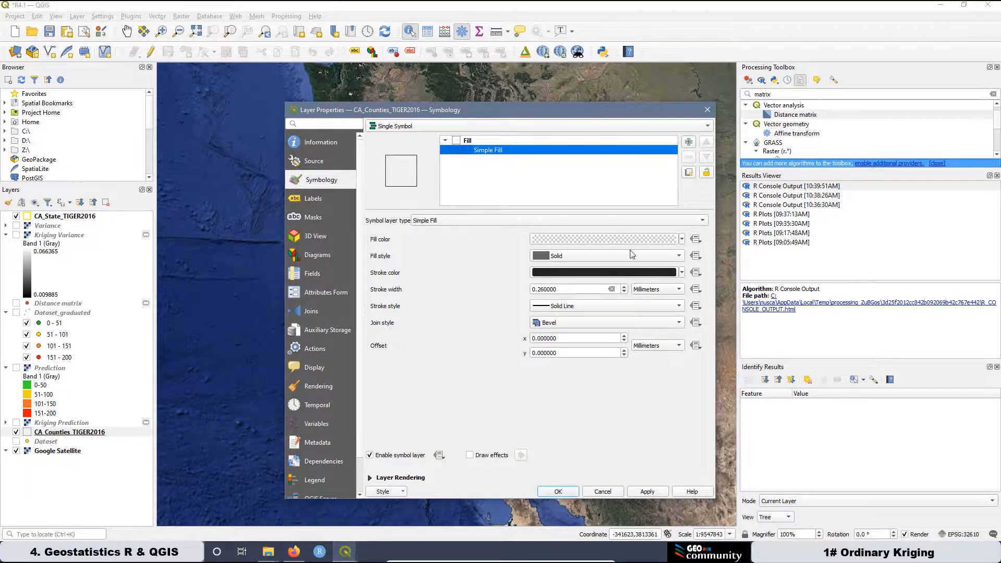
pyautogui.click(681, 240)
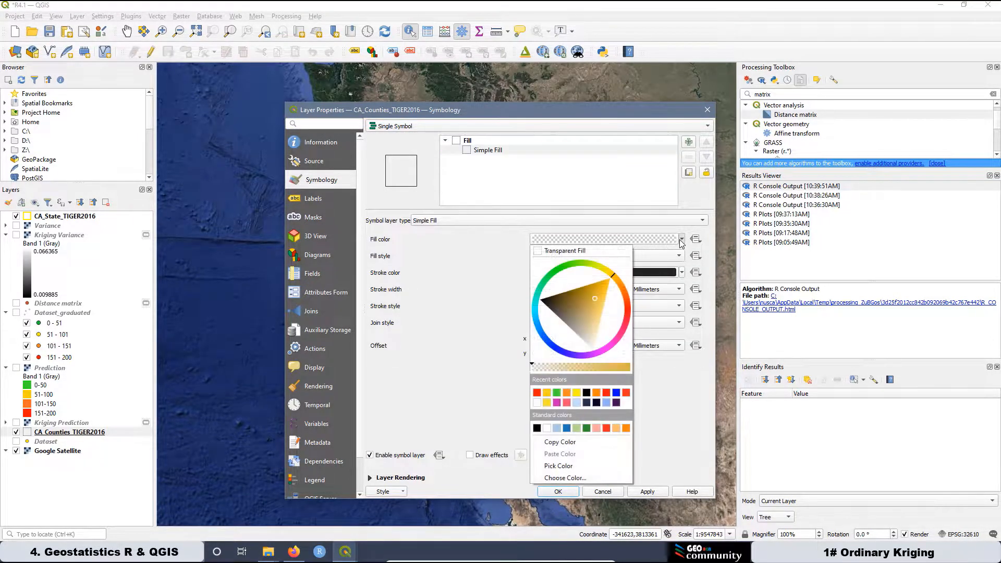
pyautogui.click(539, 402)
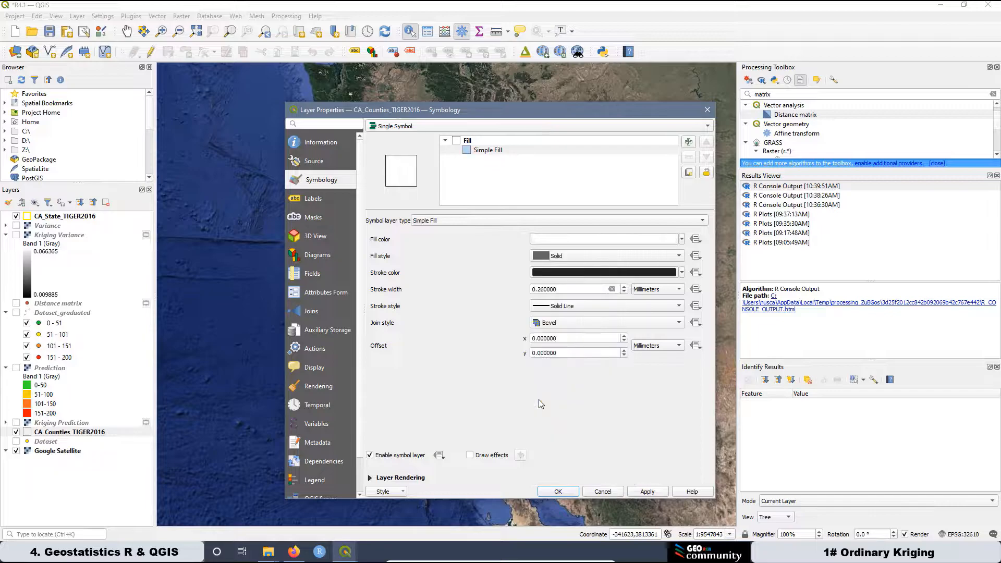
pyautogui.click(561, 290)
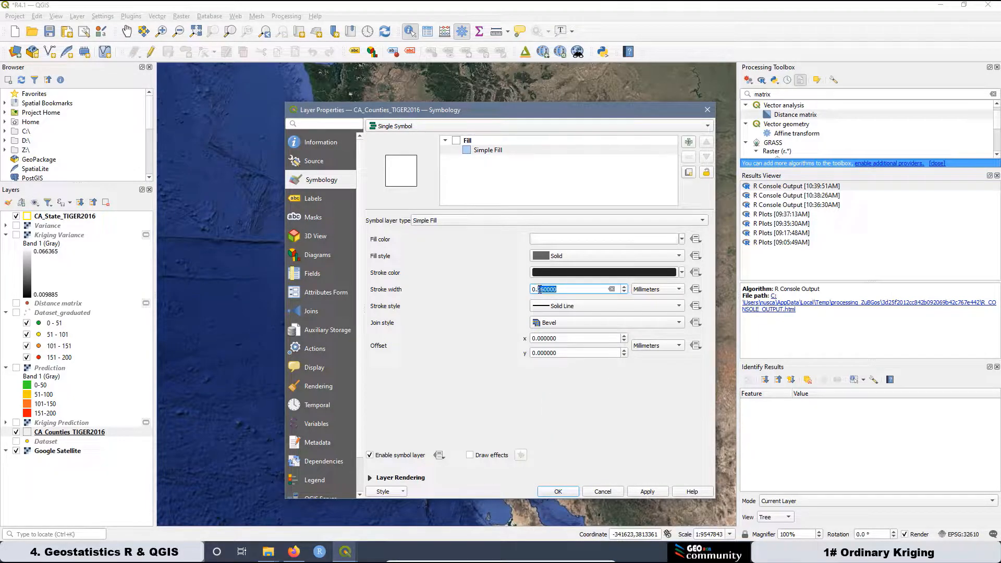
pyautogui.write('4')
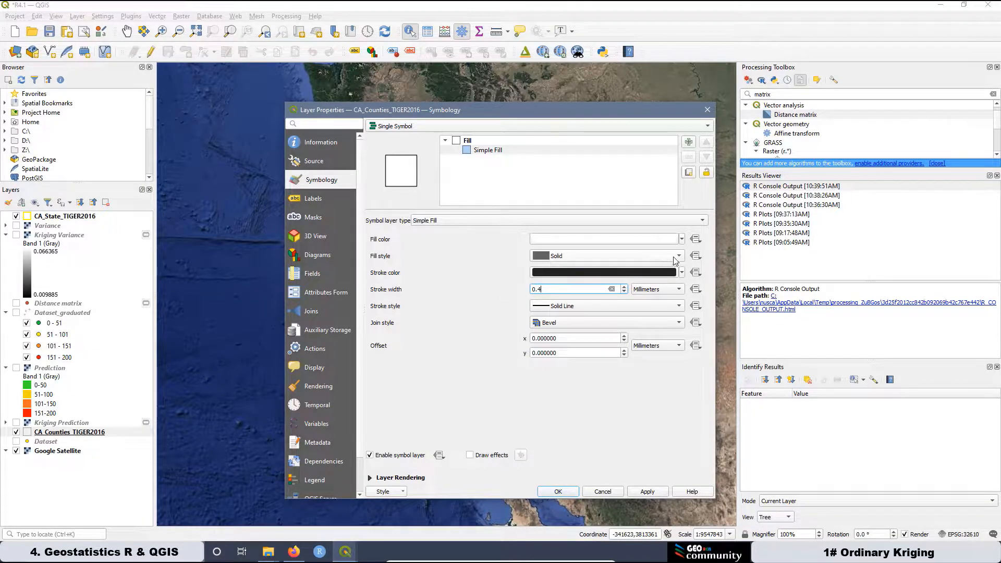
pyautogui.click(679, 308)
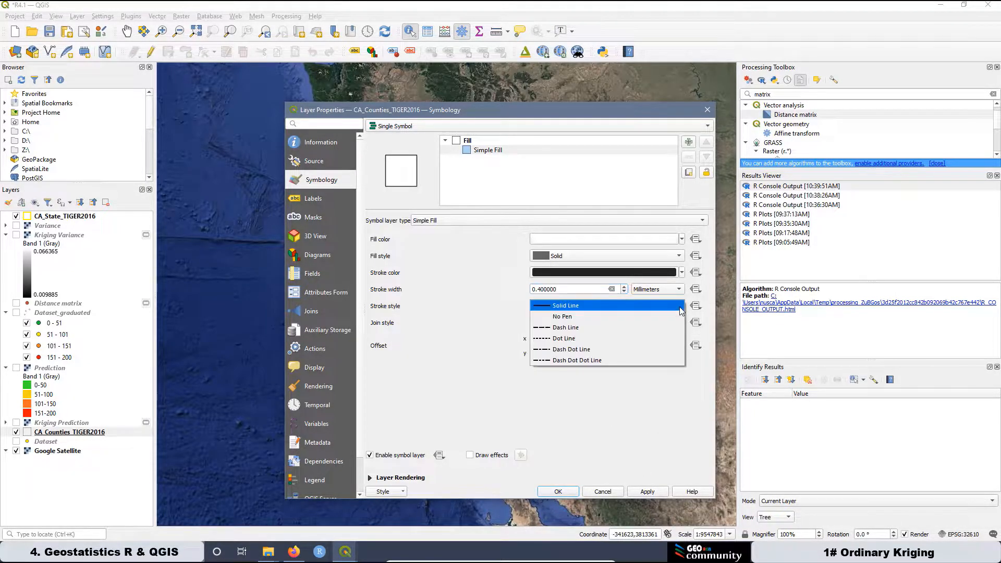
pyautogui.click(596, 328)
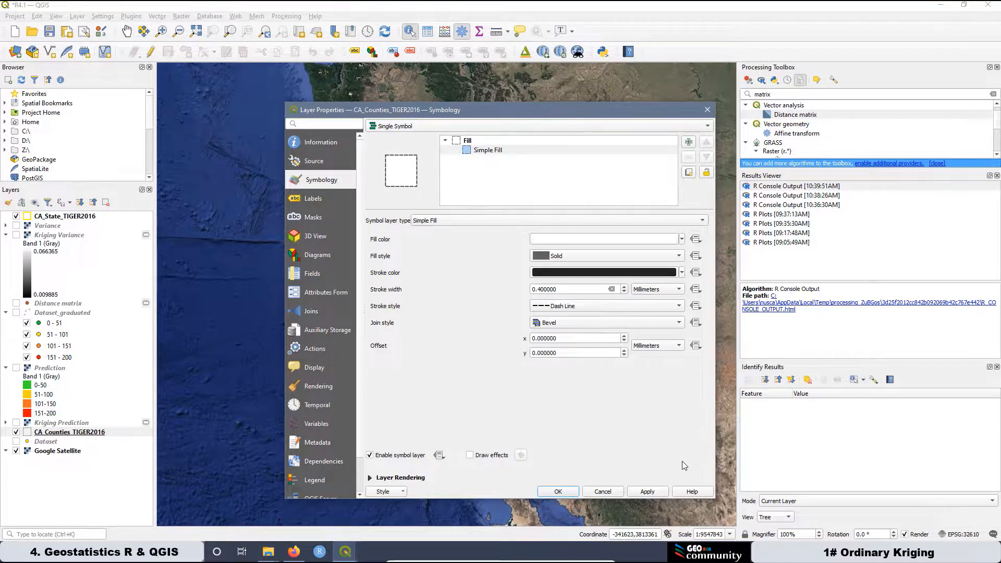
pyautogui.click(654, 495)
pyautogui.click(565, 492)
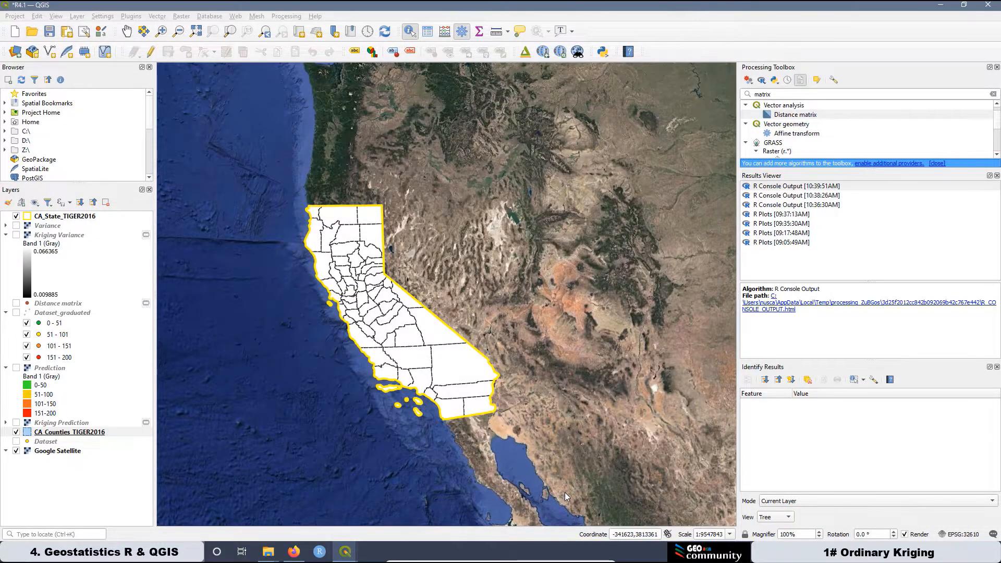
# Change the counties symbology to a transparent fill with a white outline.
pyautogui.rightClick(82, 435)
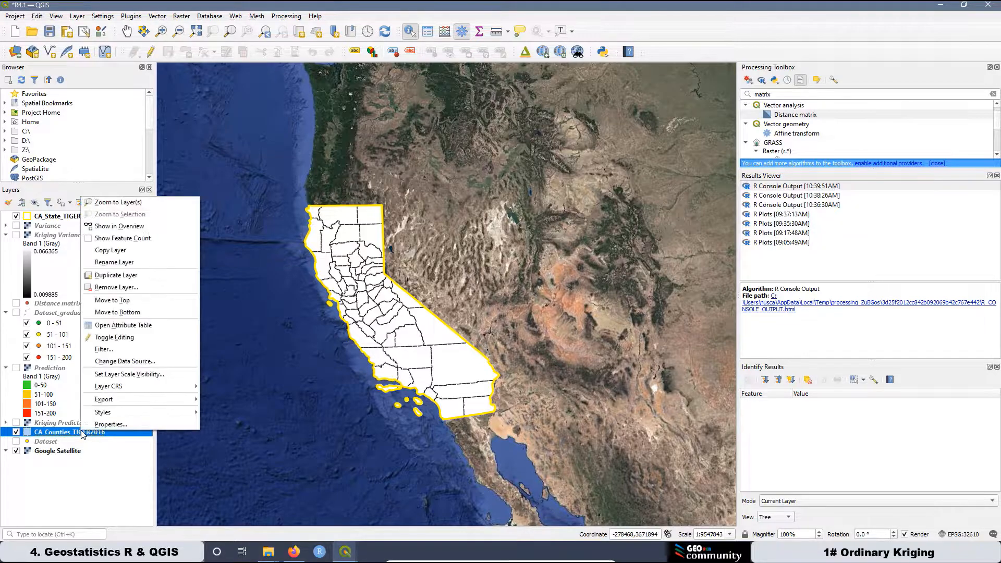
pyautogui.click(117, 423)
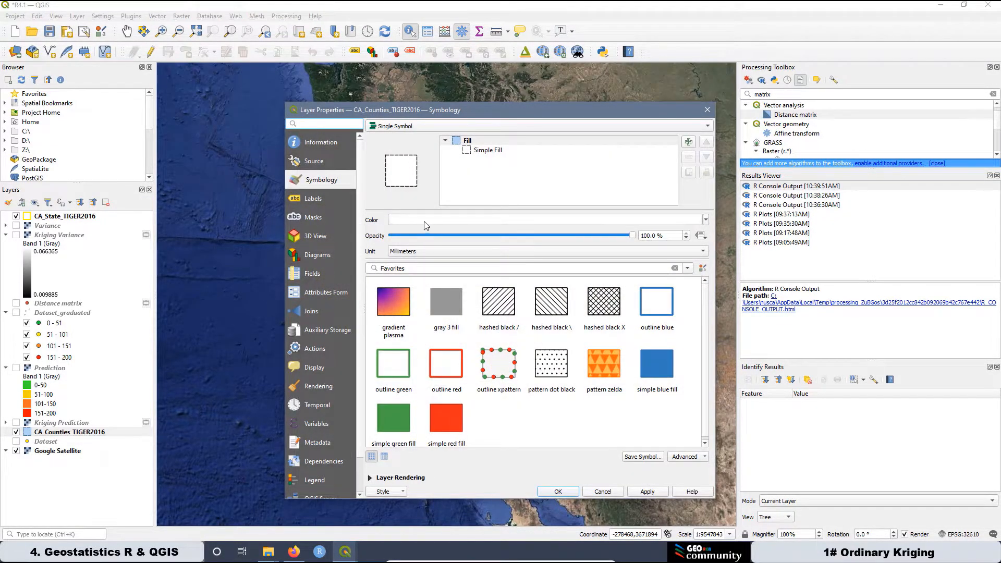
pyautogui.click(476, 153)
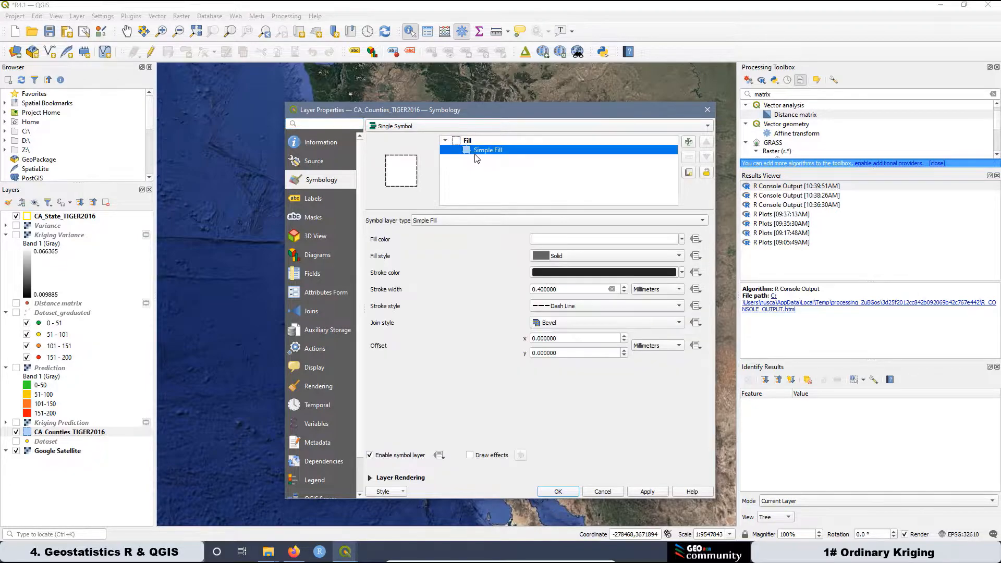
pyautogui.click(682, 239)
pyautogui.click(575, 253)
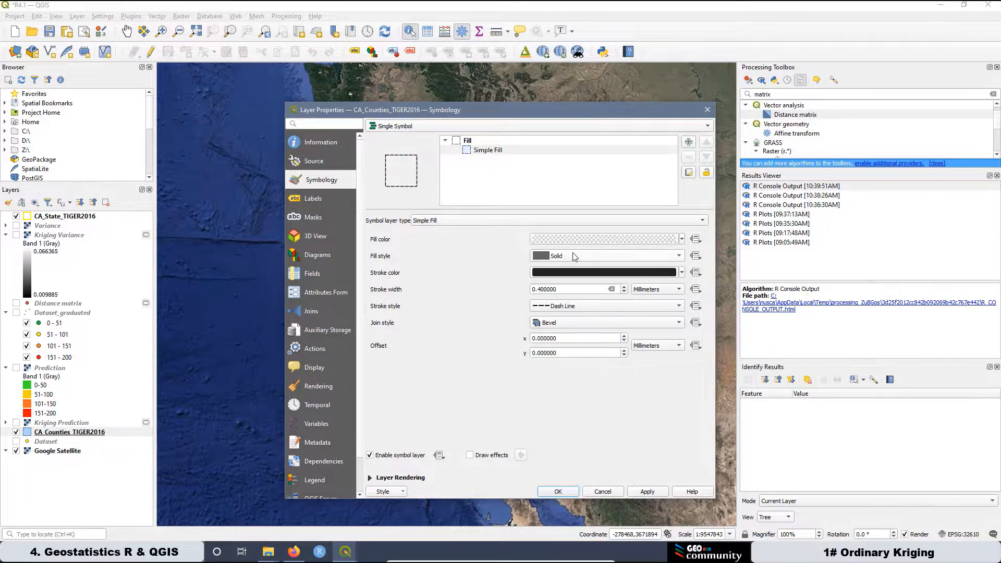
pyautogui.click(681, 273)
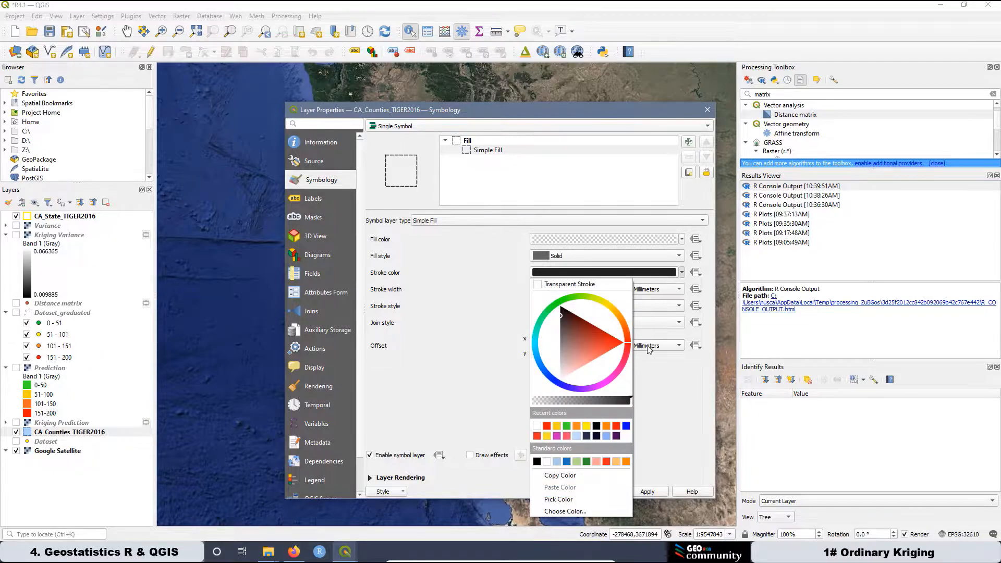
pyautogui.click(537, 426)
pyautogui.click(645, 491)
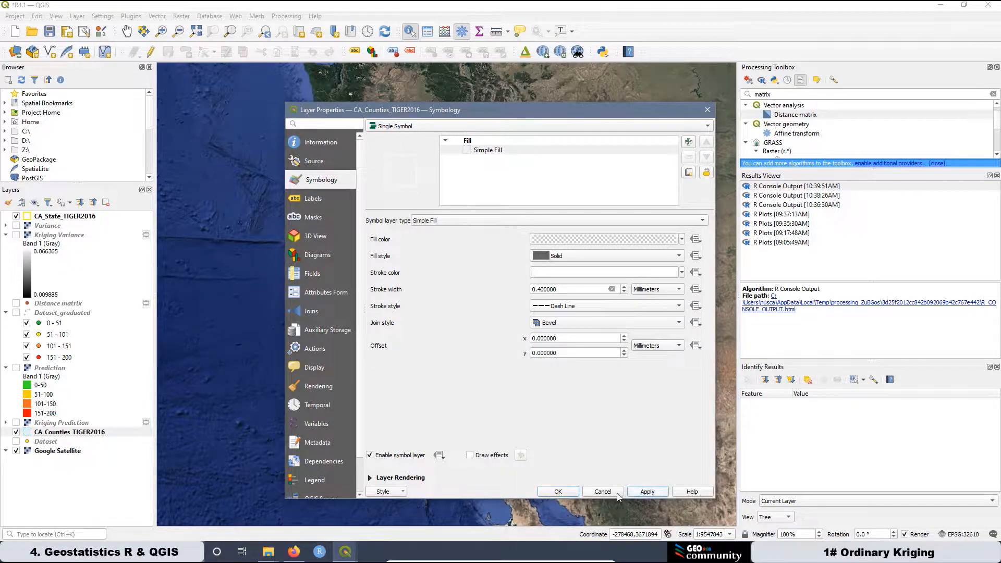
pyautogui.click(559, 492)
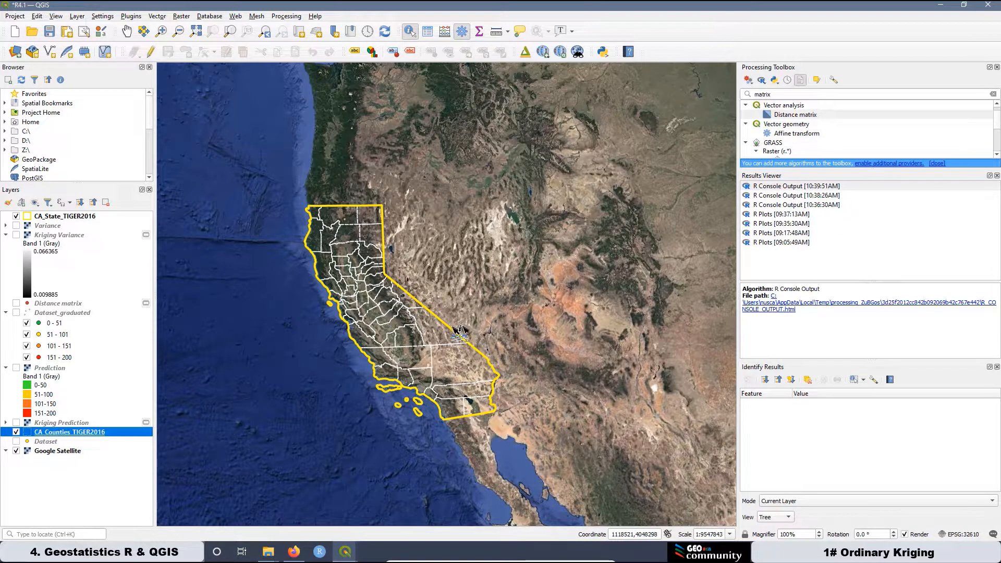
# Switch to the Map layout and refresh the view so the maps show the county outlines.
pyautogui.moveTo(345, 552)
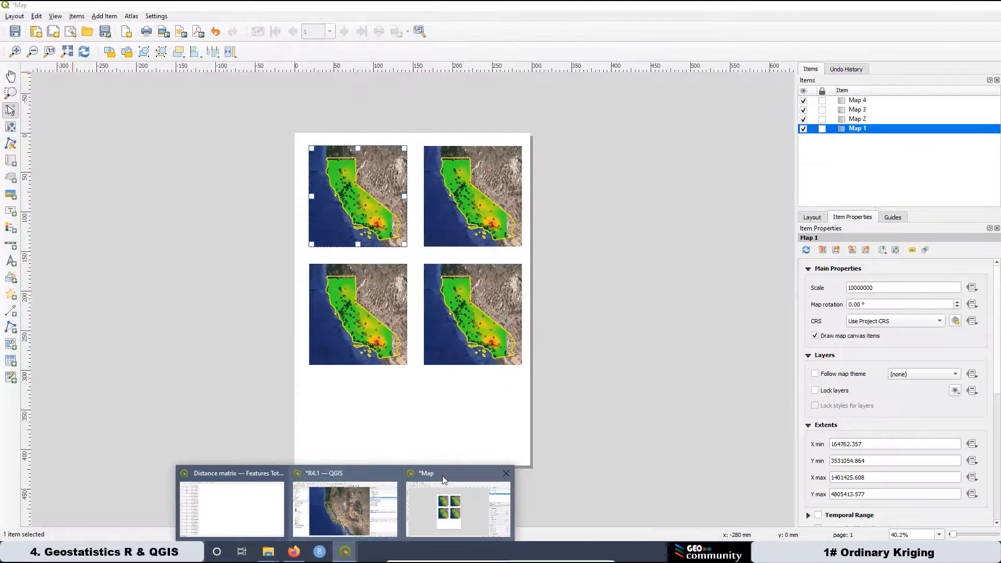
pyautogui.click(442, 475)
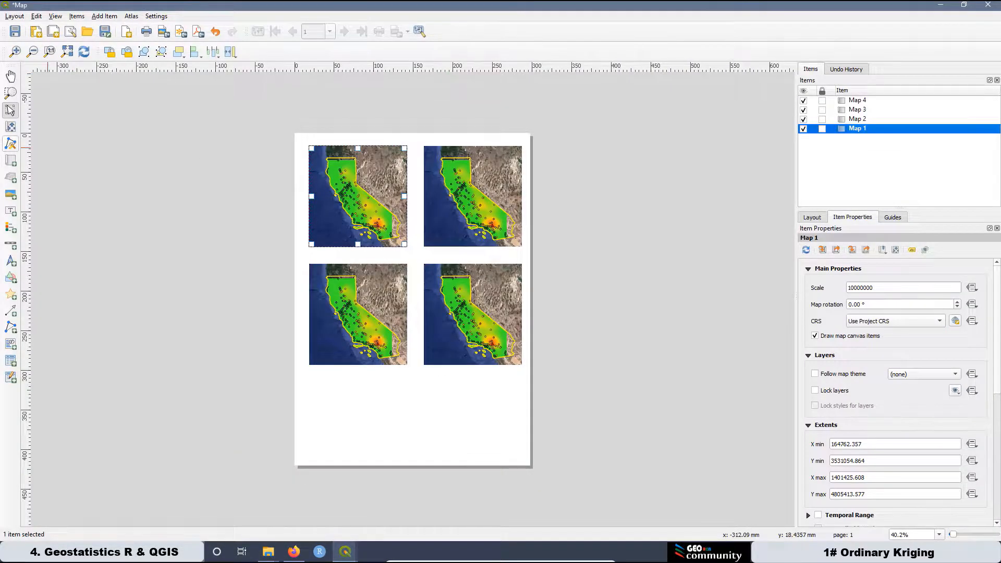
pyautogui.click(84, 53)
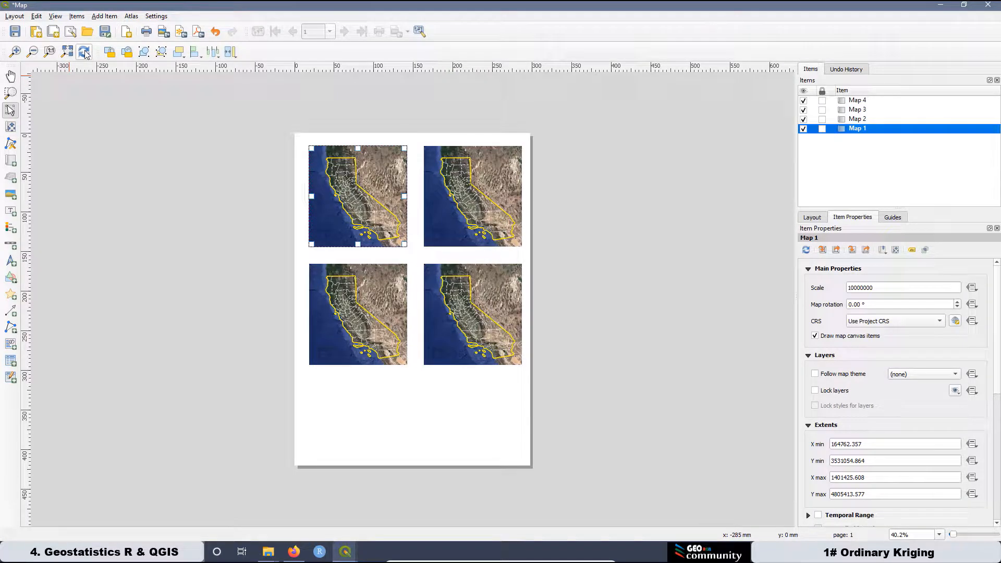
# Lock Map 1 in place and tick Lock layers and Lock styles for layers.
pyautogui.click(313, 139)
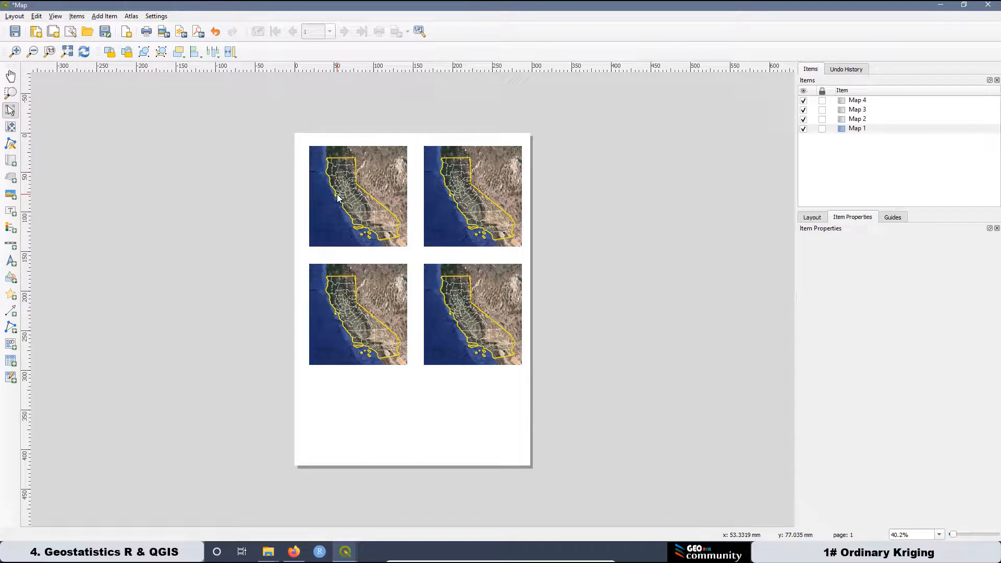
pyautogui.click(852, 123)
pyautogui.click(850, 131)
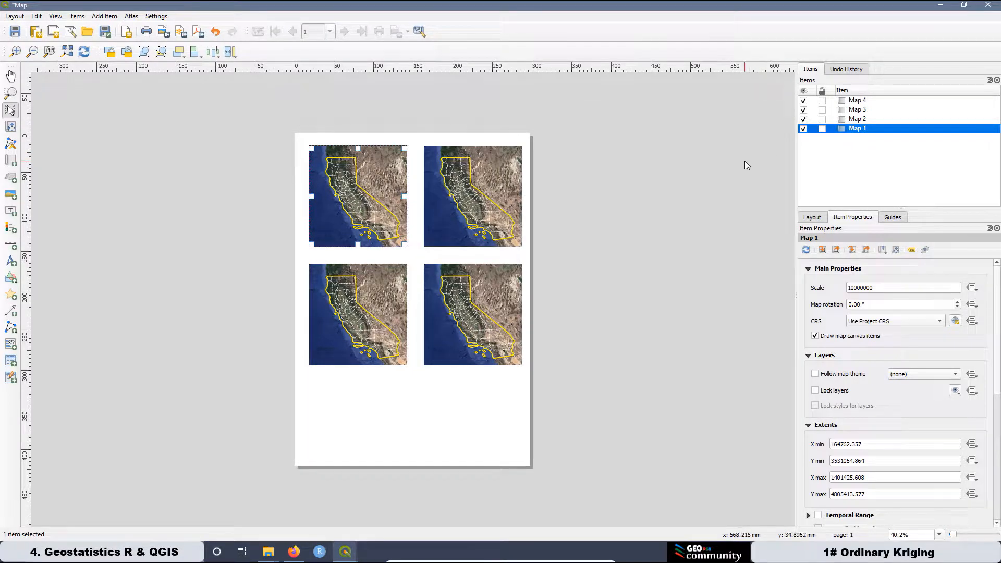
pyautogui.click(822, 129)
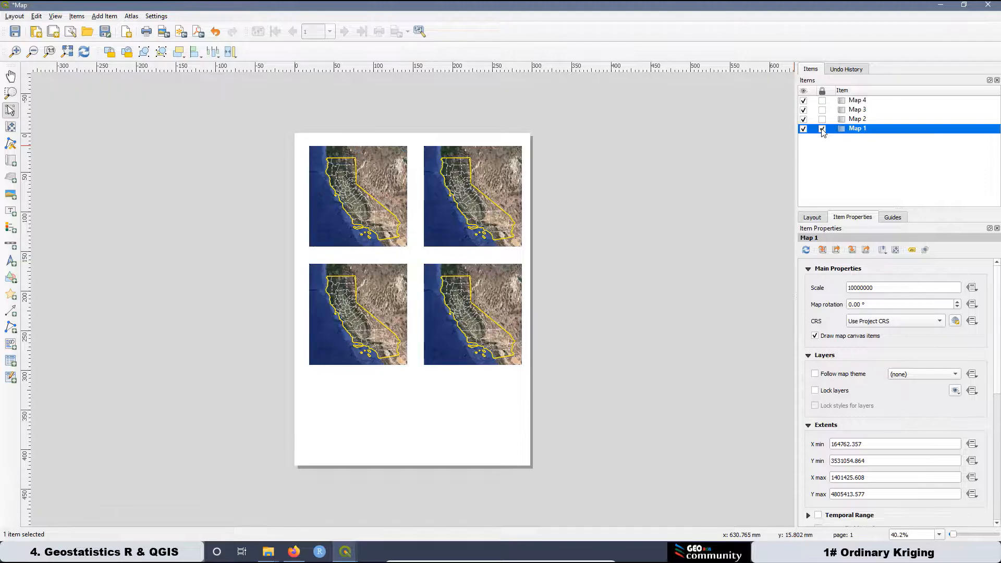
pyautogui.click(817, 391)
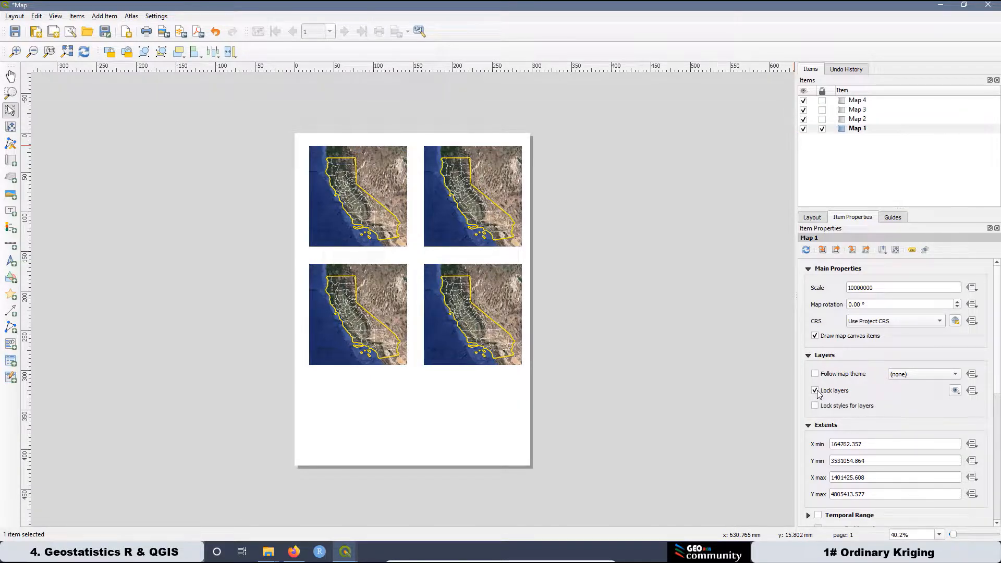
pyautogui.click(816, 407)
pyautogui.click(858, 120)
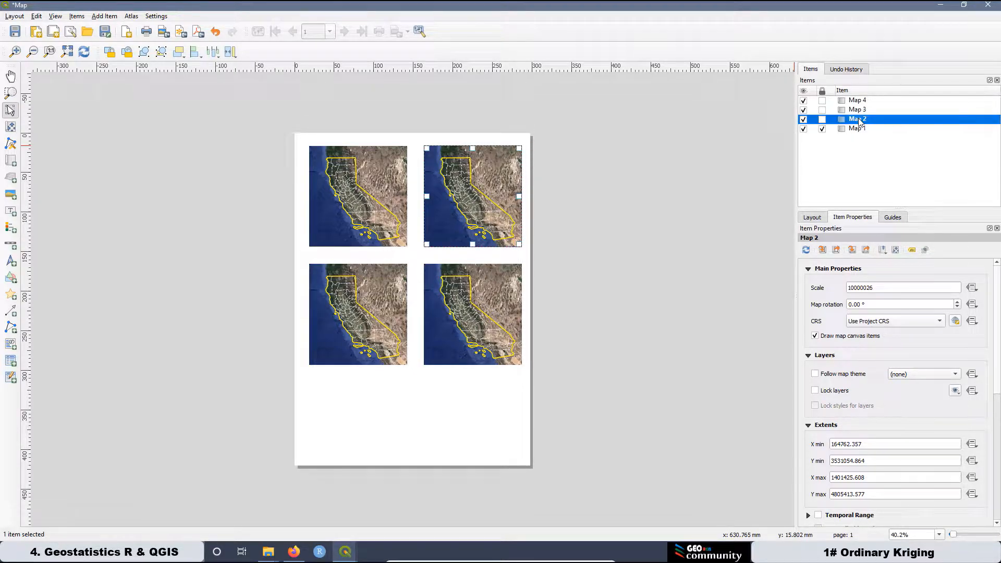
pyautogui.click(345, 552)
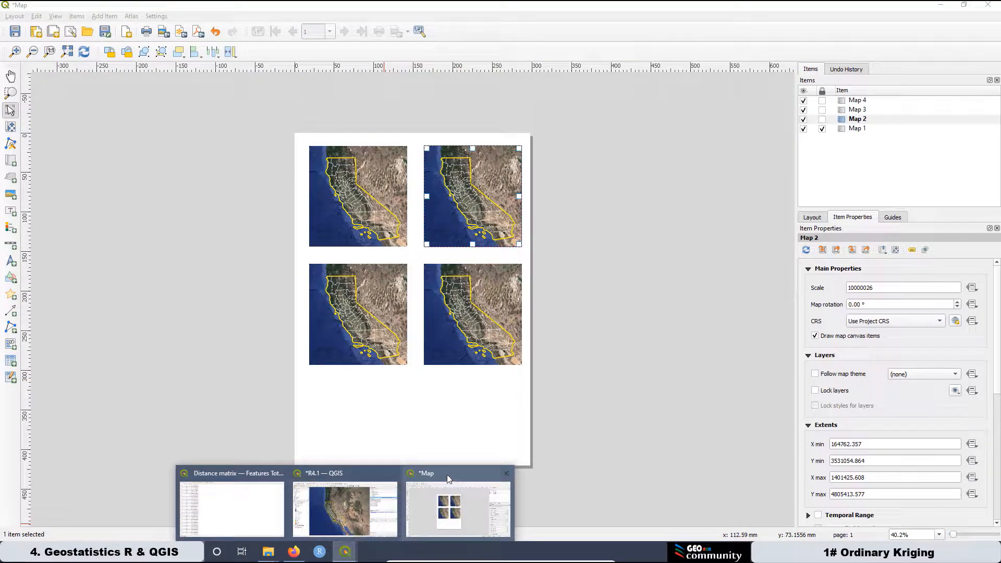
# On the main map, hide CA_Counties_TIGER2016, show Dataset_graduated, and return to the Map layout.
pyautogui.click(343, 477)
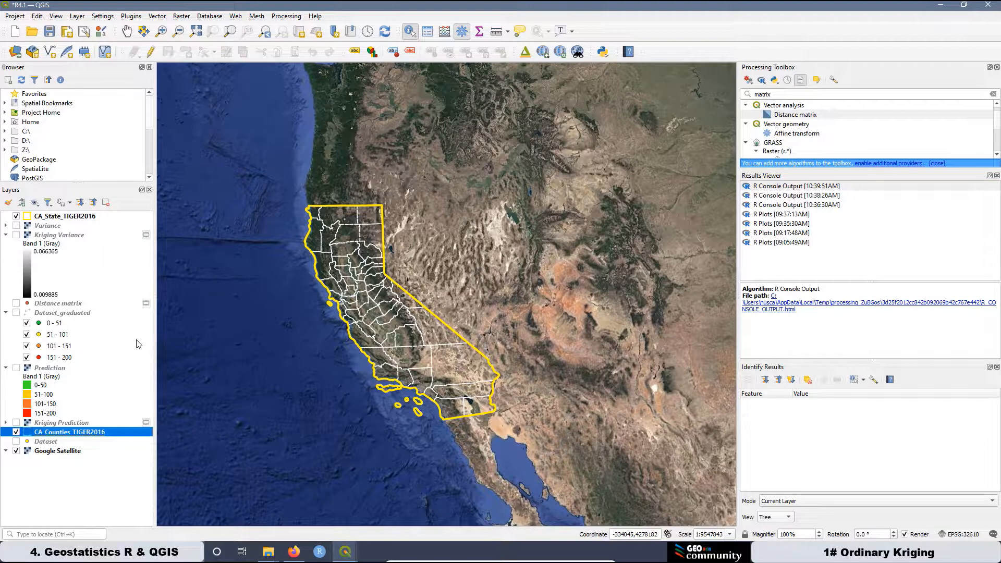
pyautogui.click(17, 432)
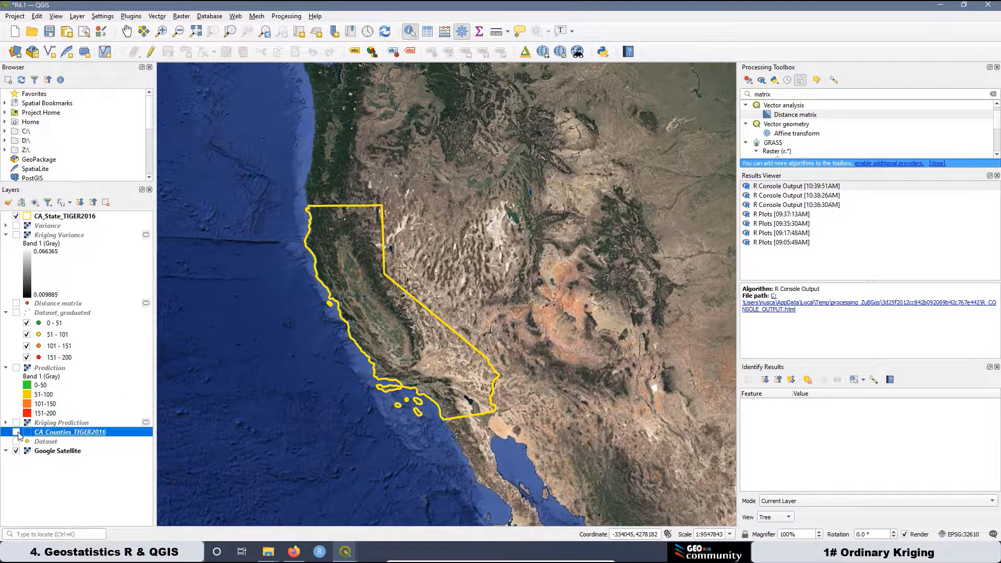
pyautogui.click(16, 312)
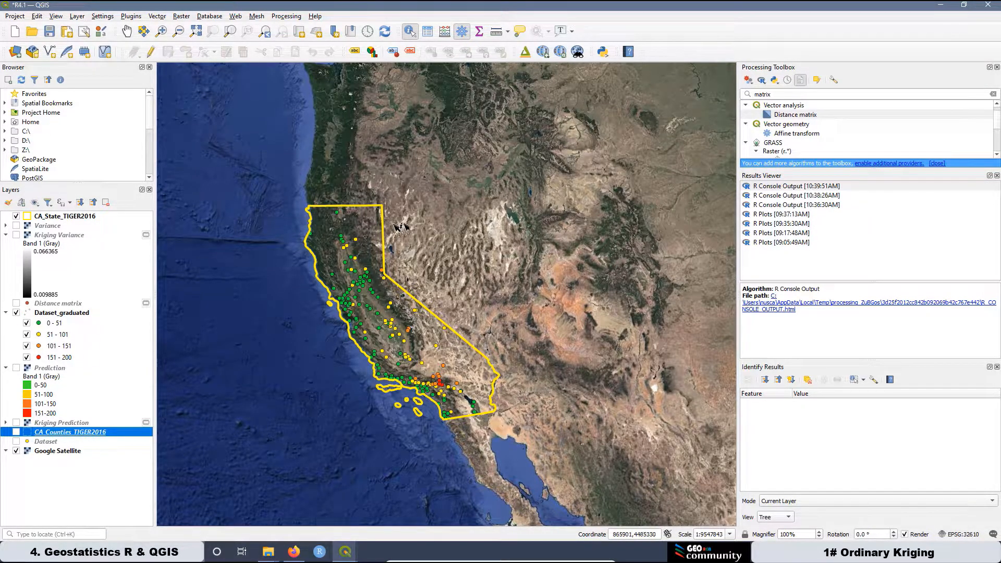
pyautogui.click(346, 556)
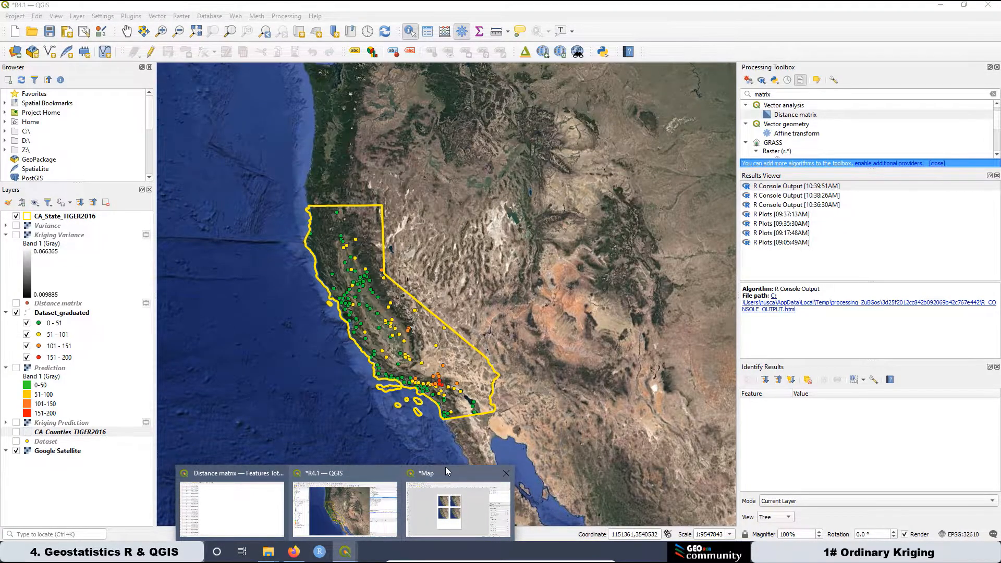
pyautogui.click(445, 467)
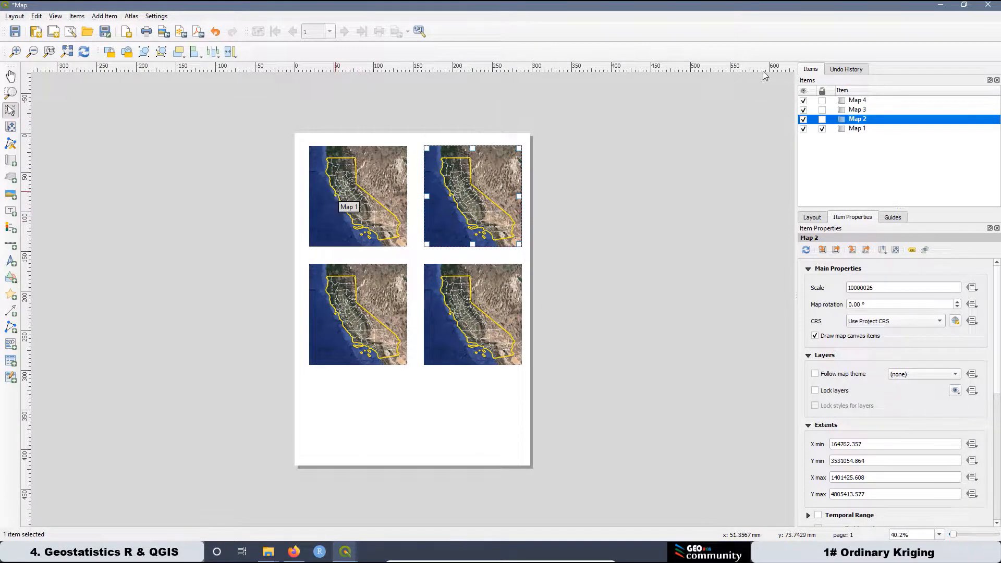
# Refresh the layout maps, then lock Map 2 in place and lock its layers.
pyautogui.click(849, 129)
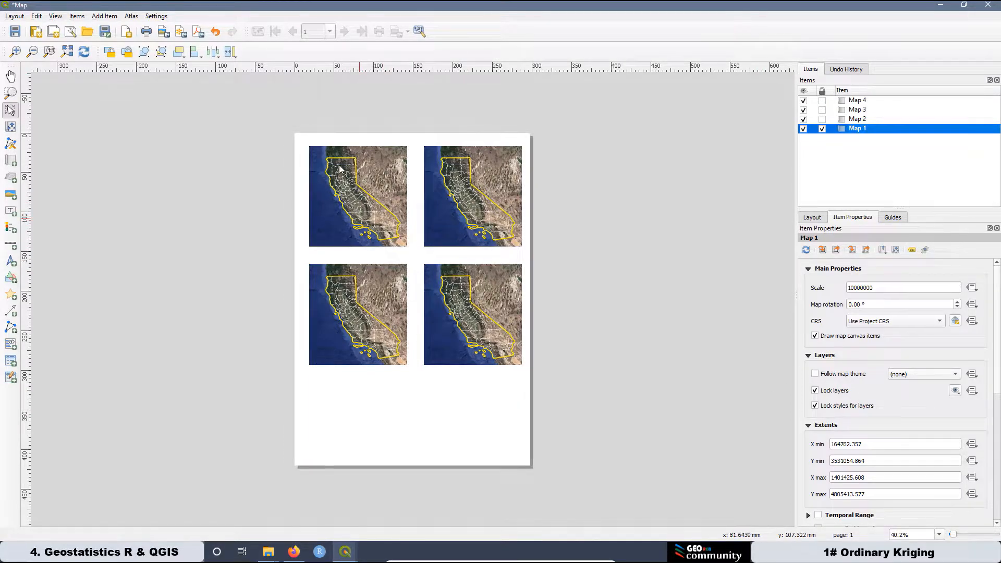
pyautogui.click(495, 209)
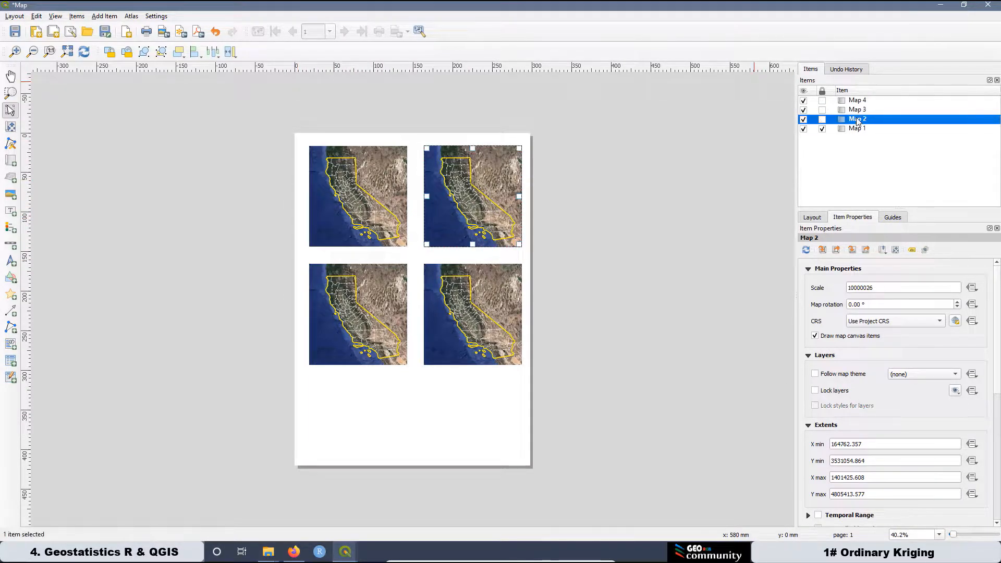
pyautogui.click(85, 53)
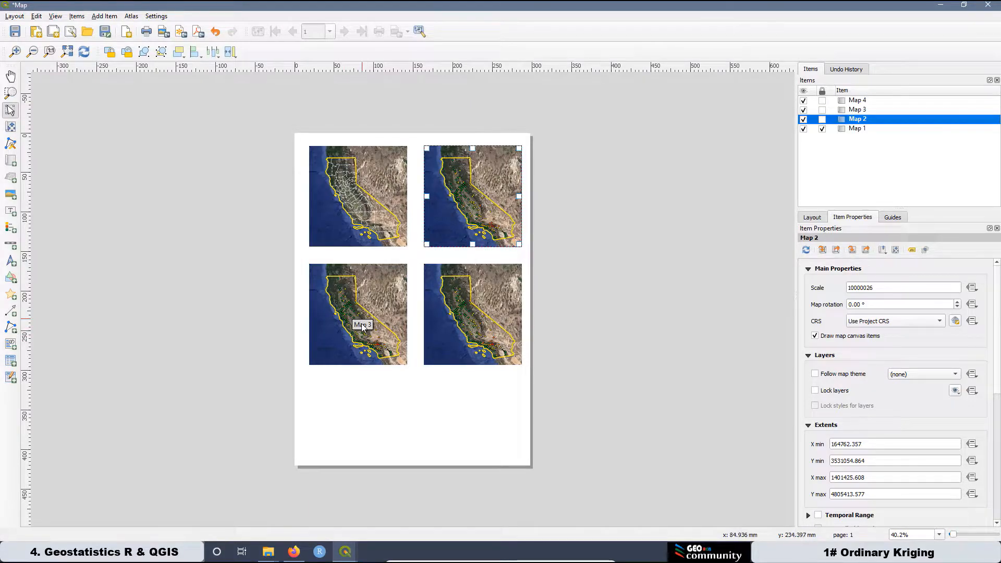
pyautogui.click(823, 120)
pyautogui.click(816, 393)
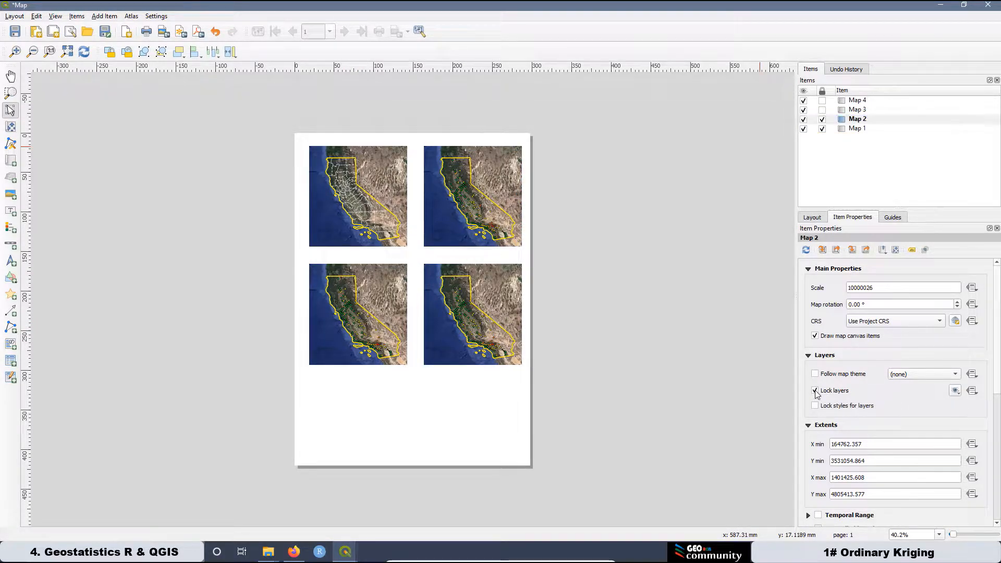
pyautogui.click(855, 111)
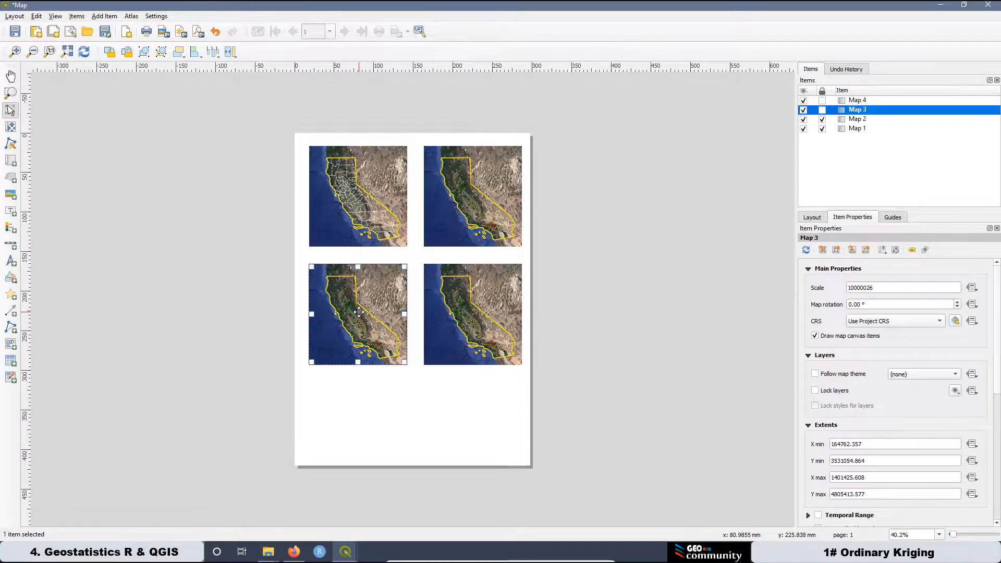
# In the main map, hide the Dataset_graduated points and show the kriging Prediction surface.
pyautogui.click(943, 5)
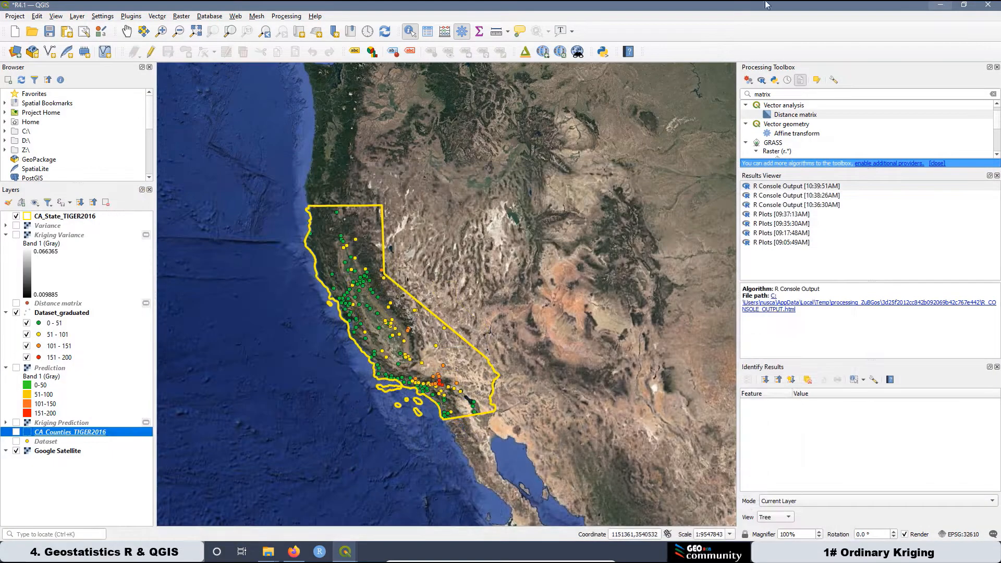
pyautogui.click(16, 313)
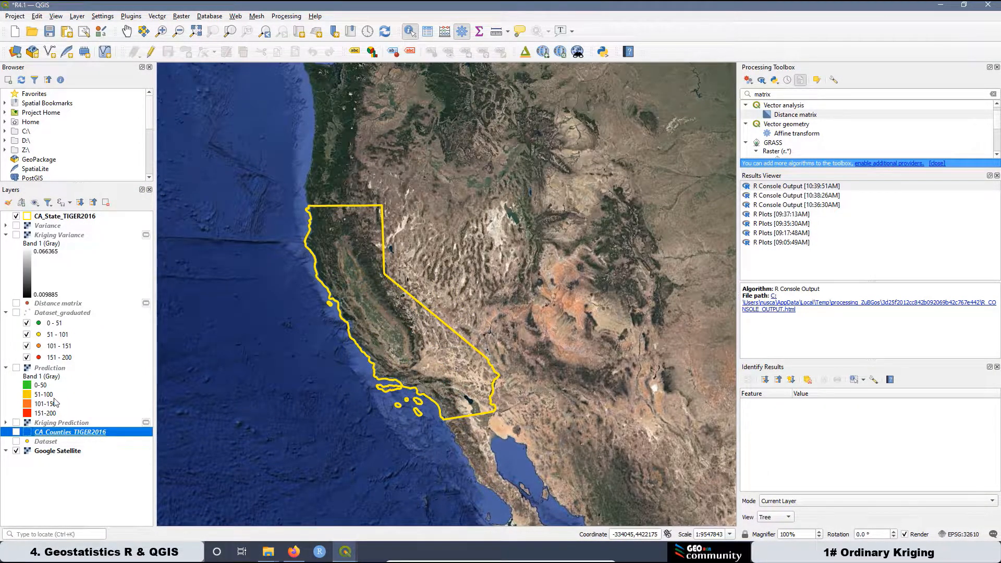
pyautogui.click(16, 368)
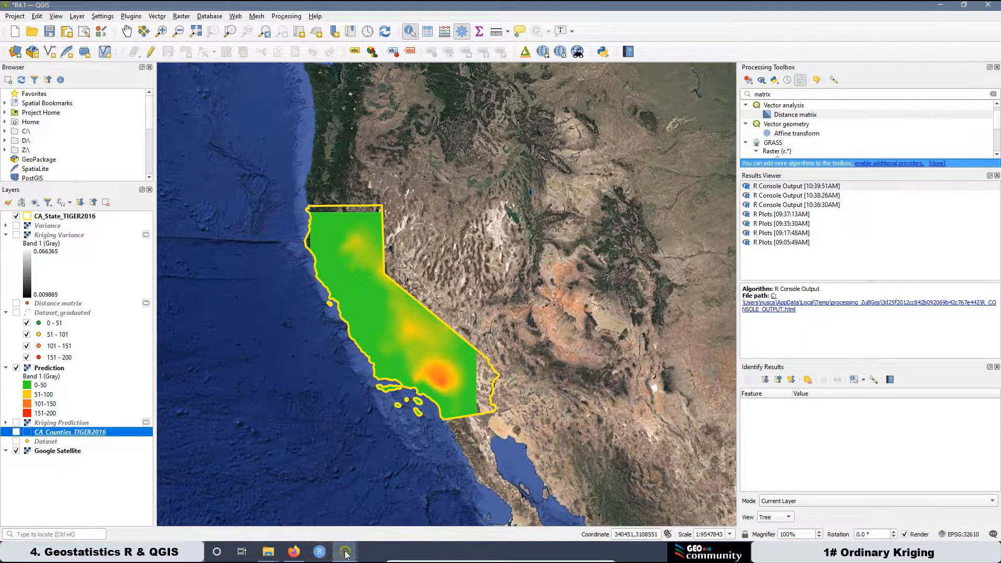
# Refresh the layout's Map 3 and Map 4 to show the Prediction surface, then return to the main map.
pyautogui.click(346, 555)
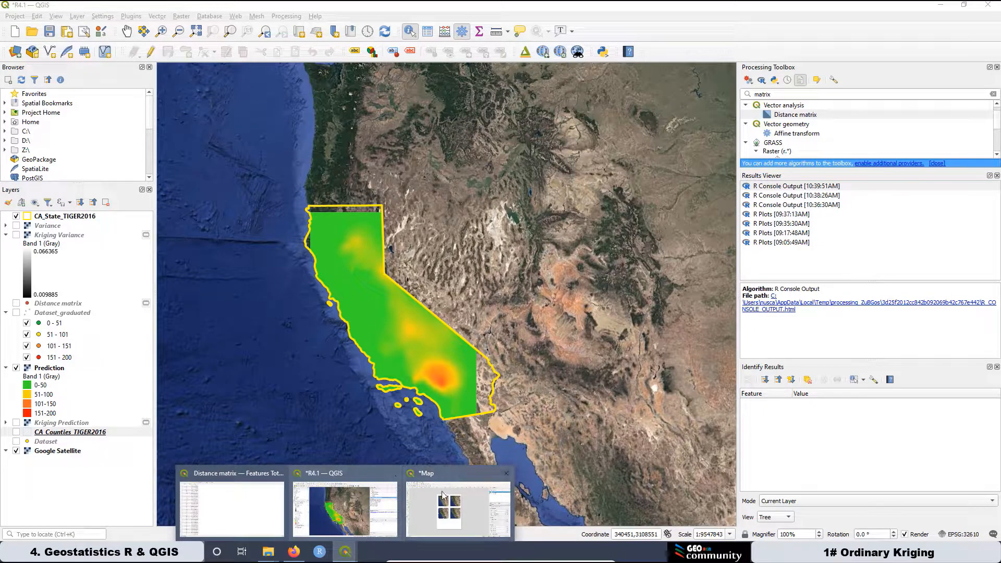
pyautogui.click(443, 485)
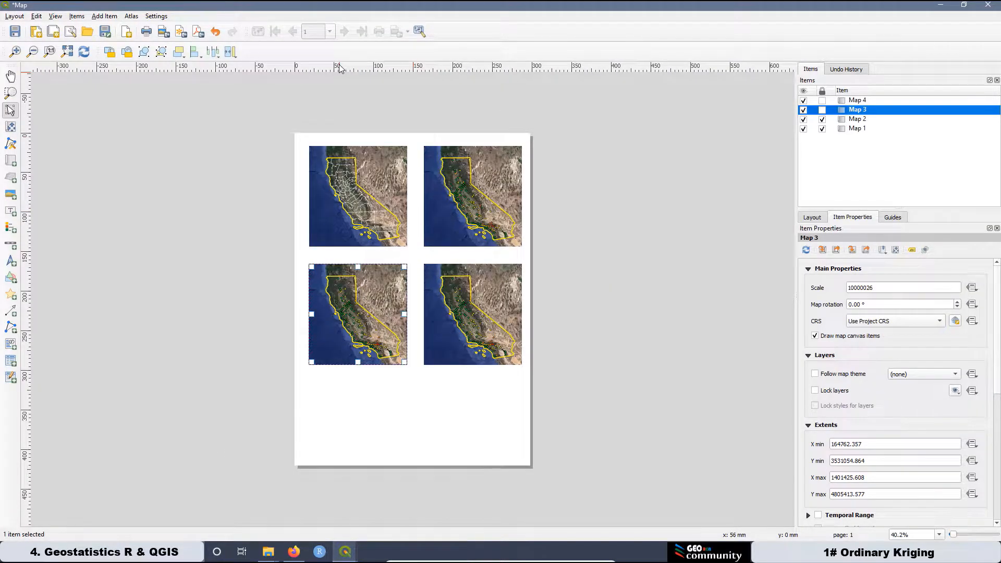
pyautogui.click(83, 52)
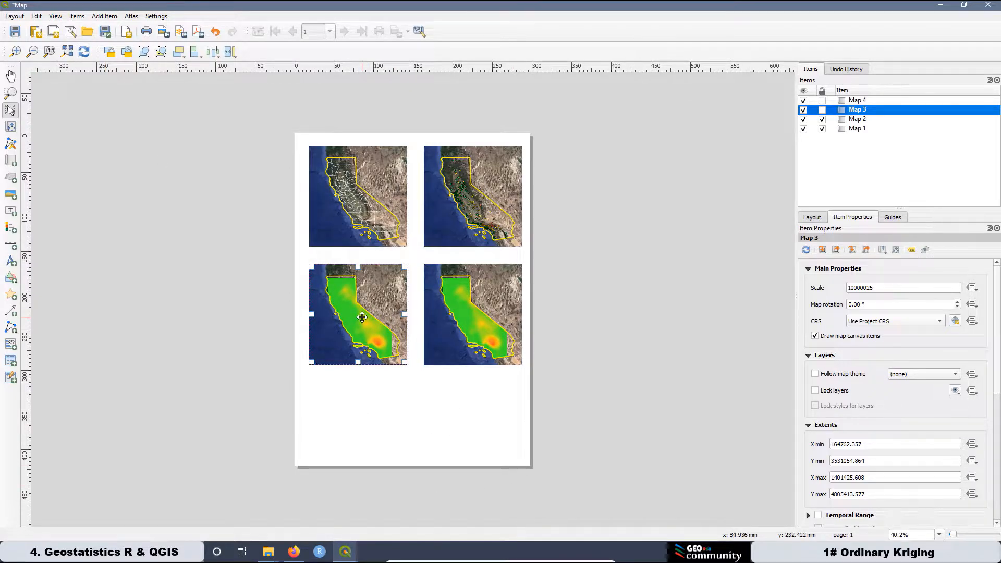
pyautogui.click(348, 553)
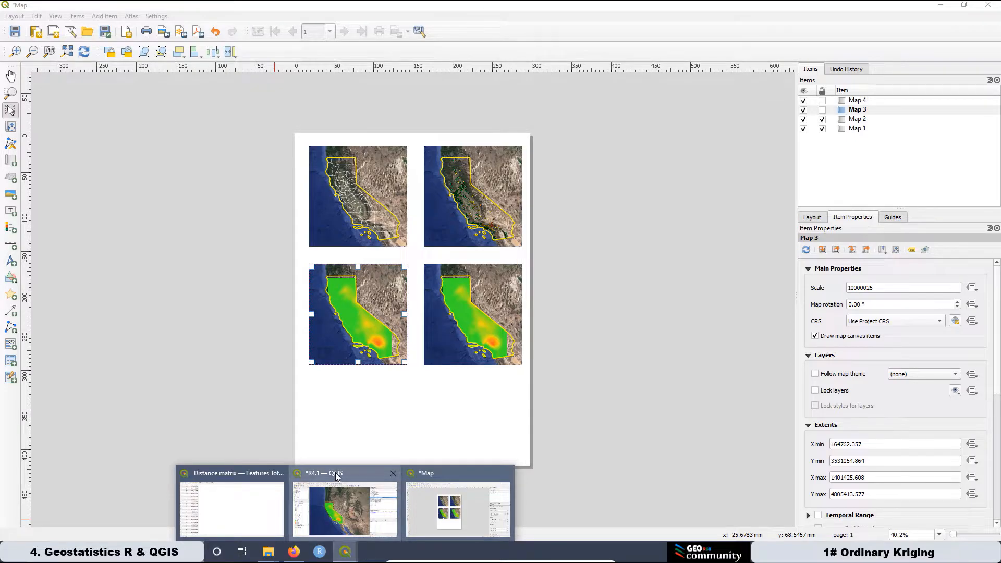
pyautogui.click(337, 476)
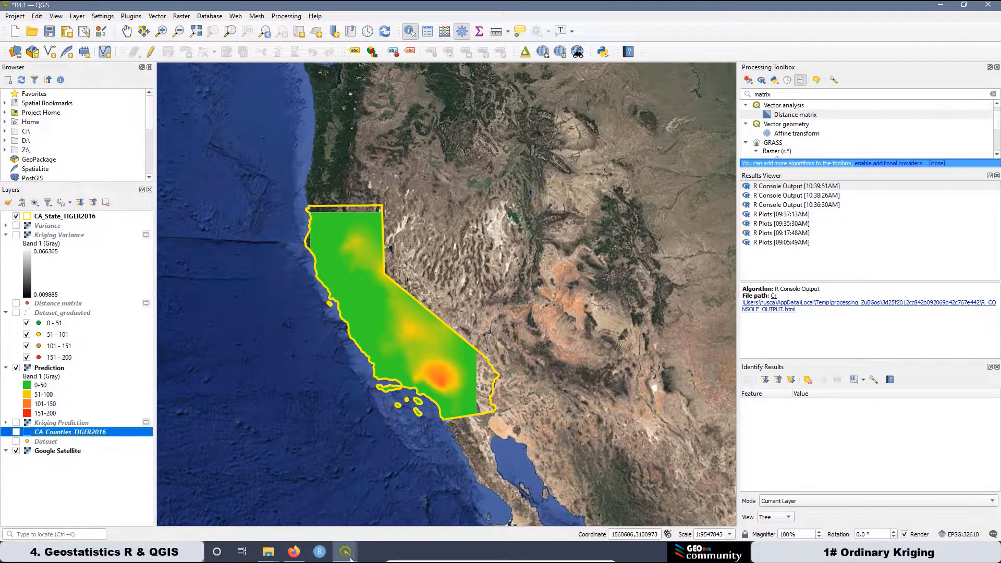
# Lock Map 3's position, layers and layer styles, and save the layout.
pyautogui.moveTo(345, 552)
pyautogui.click(446, 474)
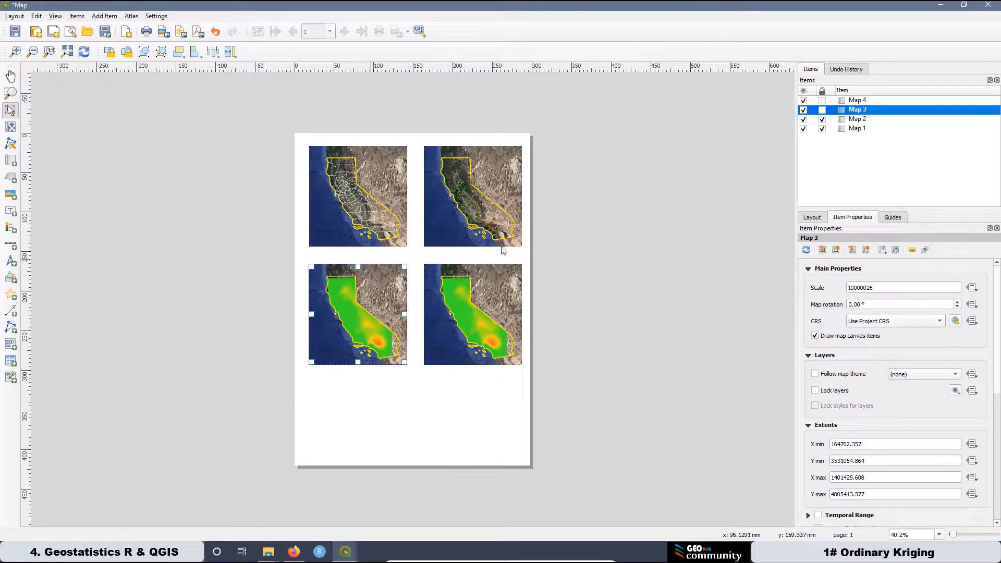
pyautogui.click(822, 110)
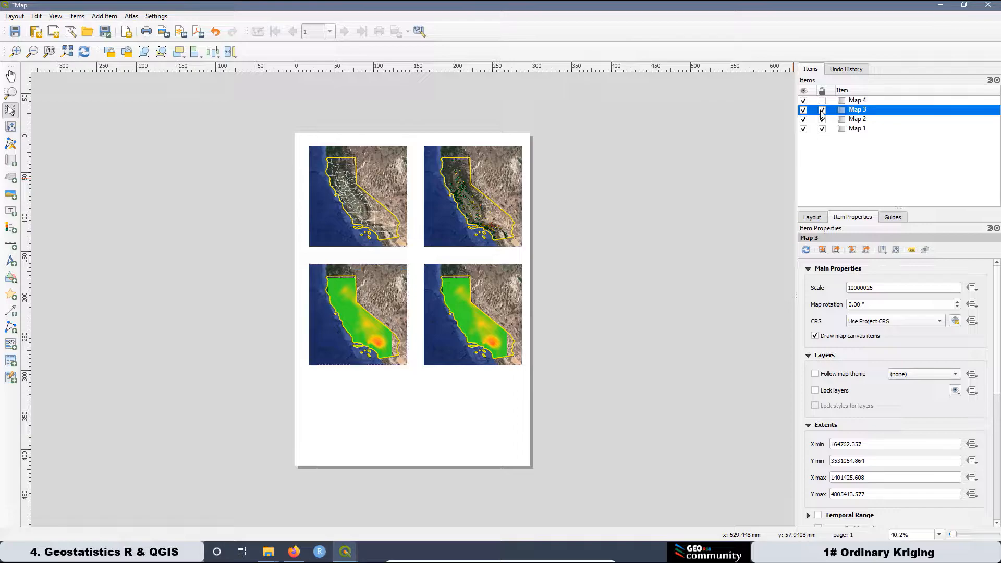
pyautogui.click(814, 391)
pyautogui.click(816, 407)
pyautogui.click(14, 32)
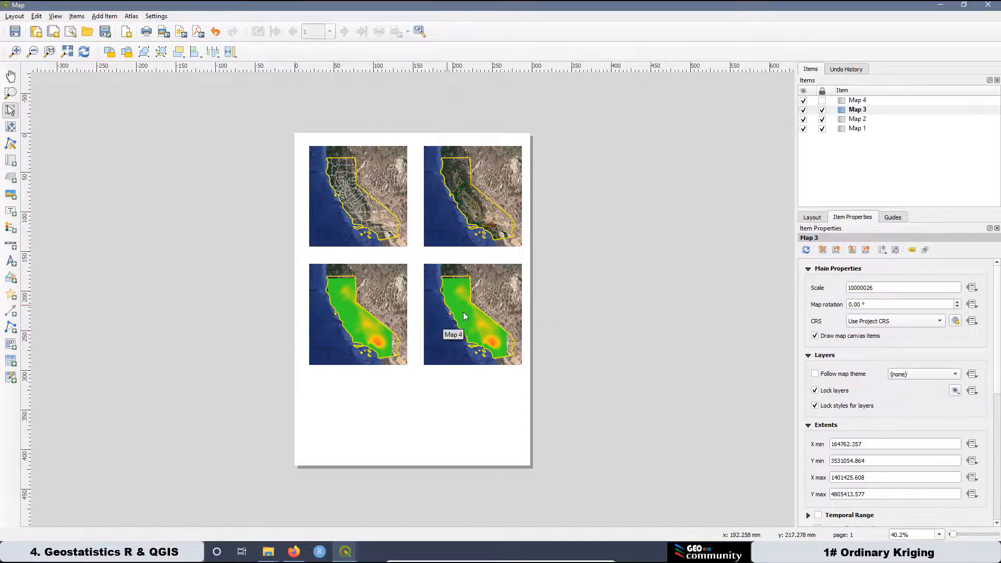
# Back in the main map, dismiss all the network timeout warnings.
pyautogui.click(941, 5)
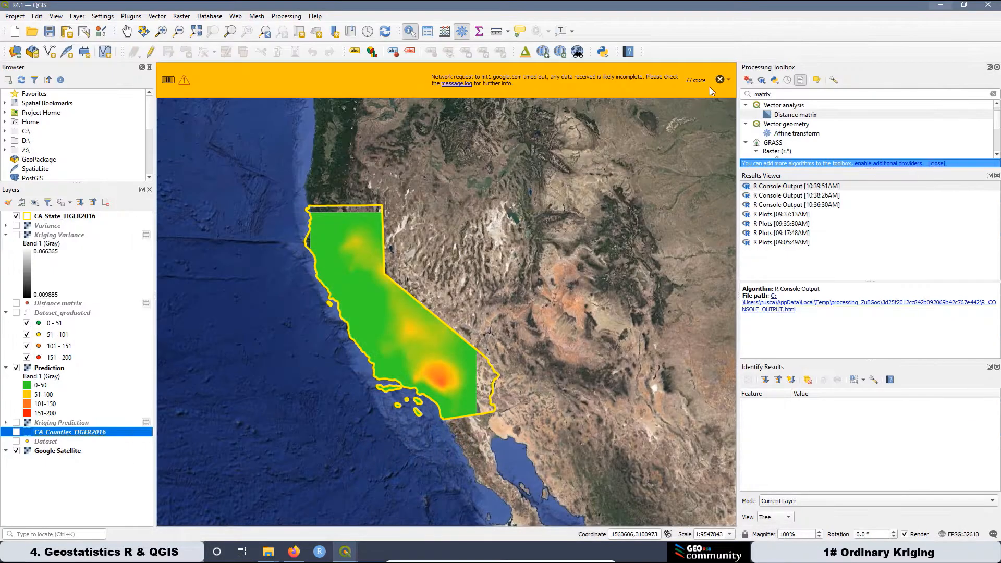
pyautogui.click(729, 80)
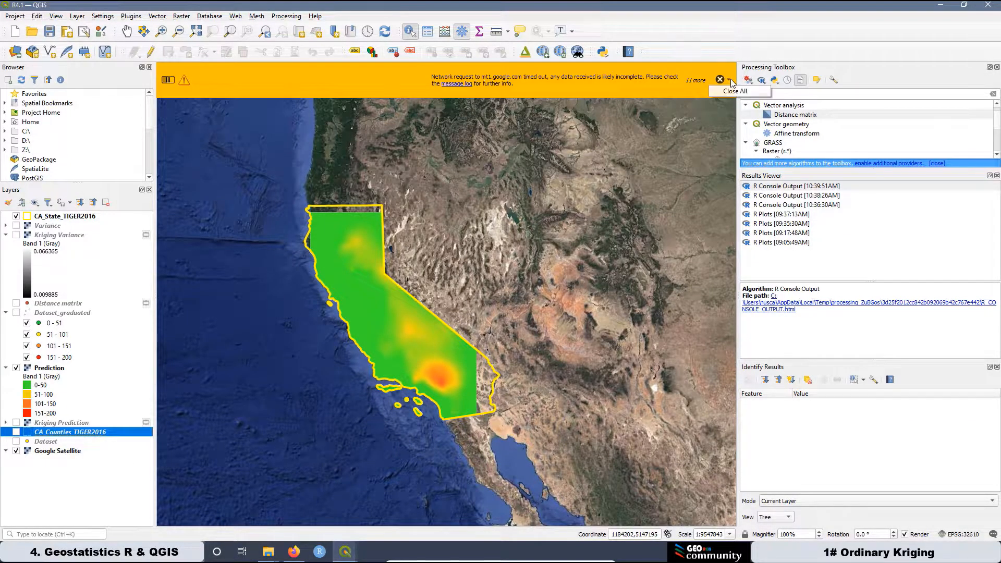
pyautogui.click(734, 91)
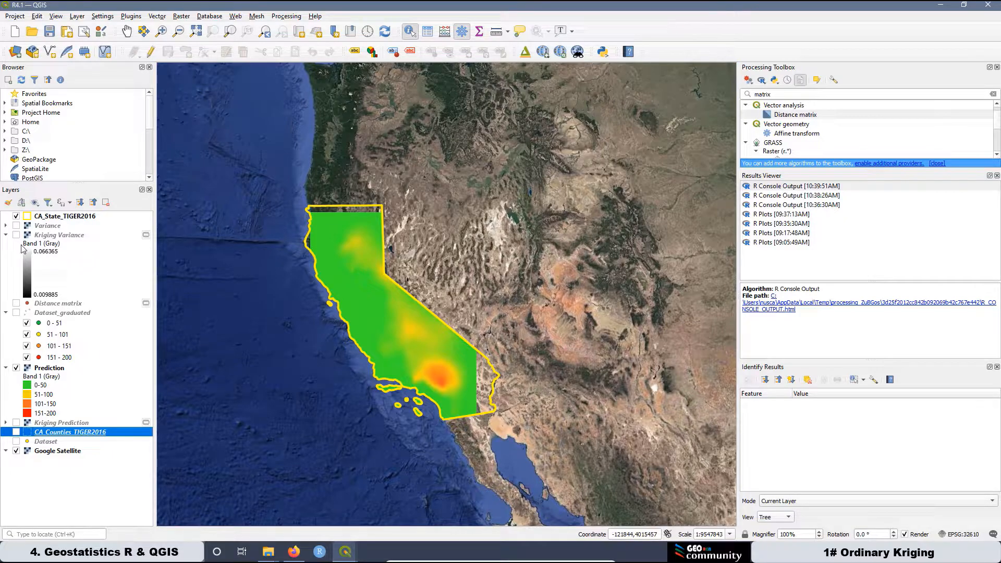
# Turn on the Kriging Variance and Variance layers, expanding Variance's legend.
pyautogui.click(46, 235)
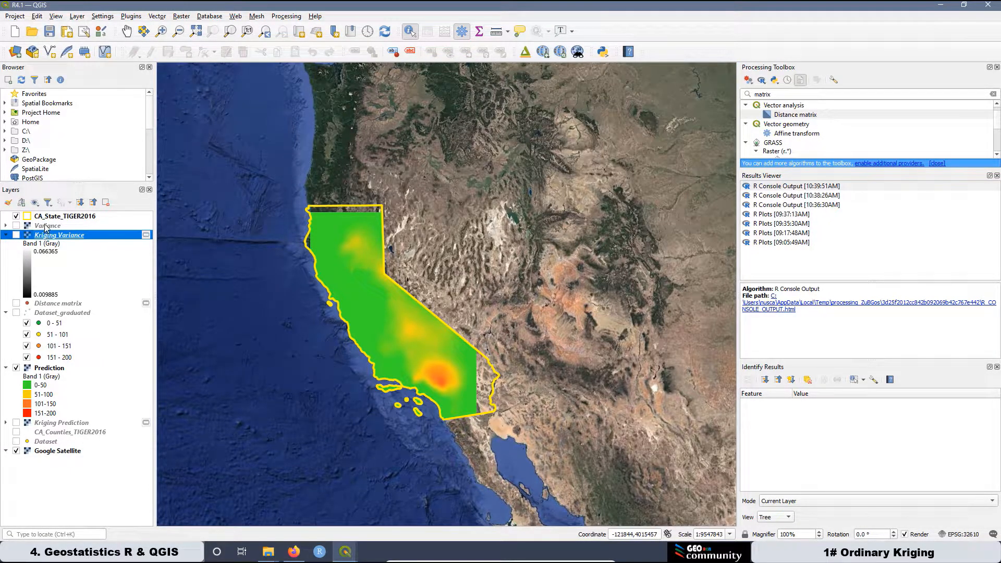
pyautogui.click(16, 235)
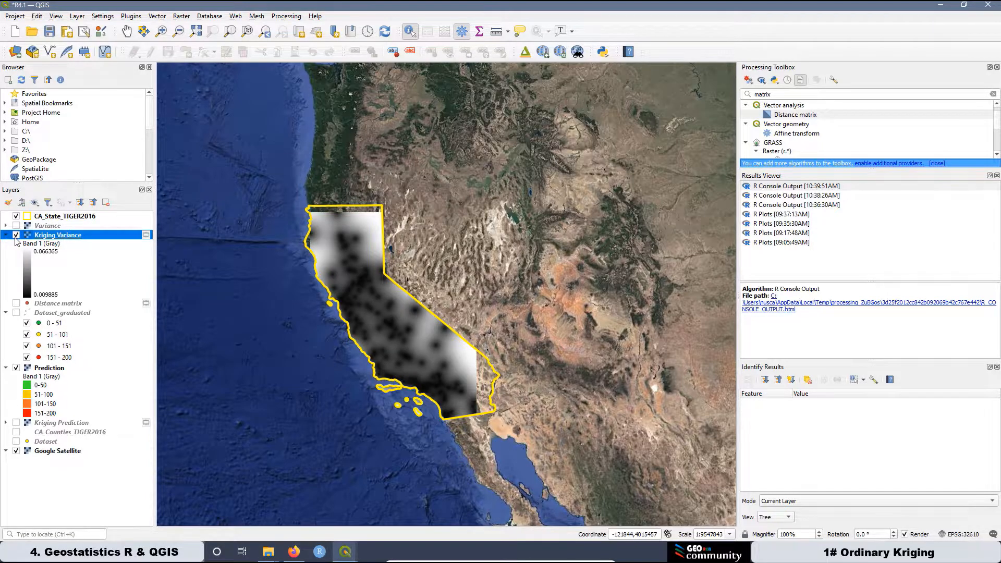
pyautogui.click(6, 225)
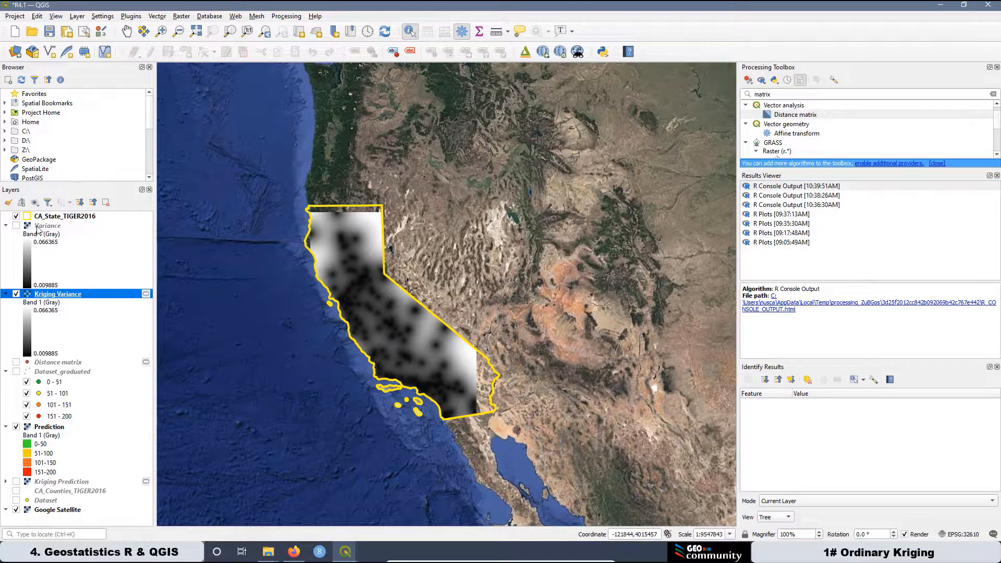
pyautogui.click(16, 226)
# Remove the Kriging Variance layer and open the Variance layer's properties.
pyautogui.rightClick(67, 296)
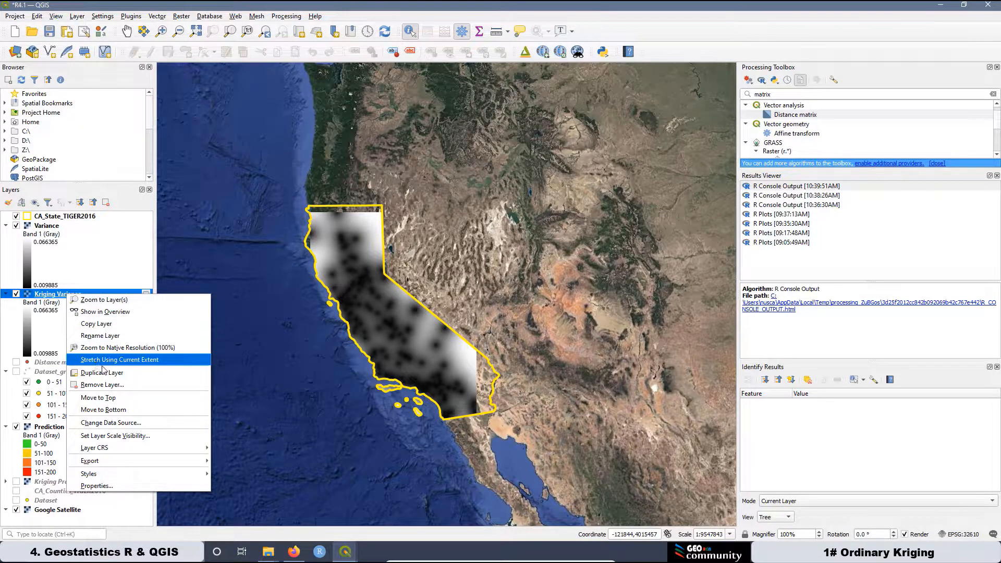
pyautogui.click(100, 385)
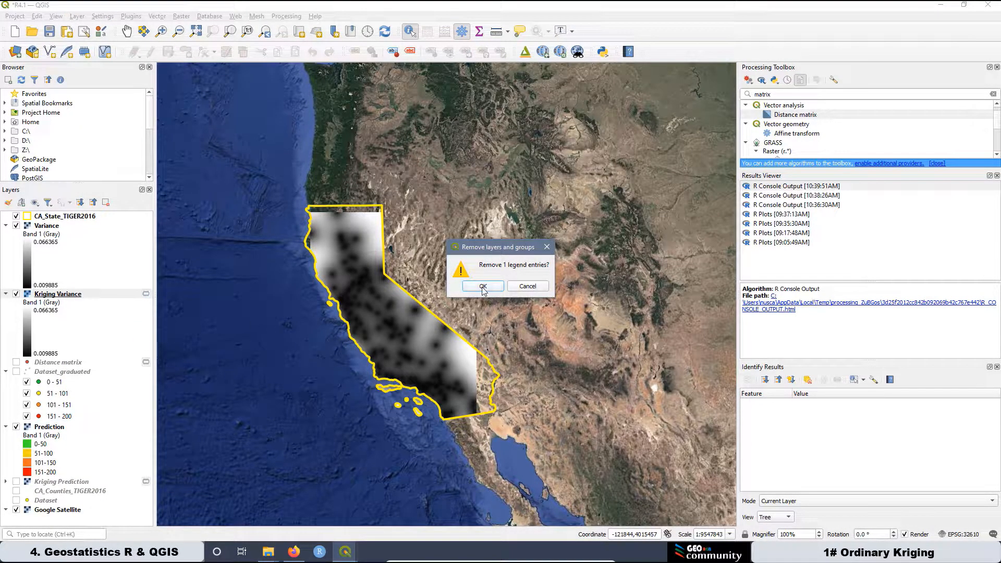
pyautogui.click(483, 287)
pyautogui.rightClick(51, 227)
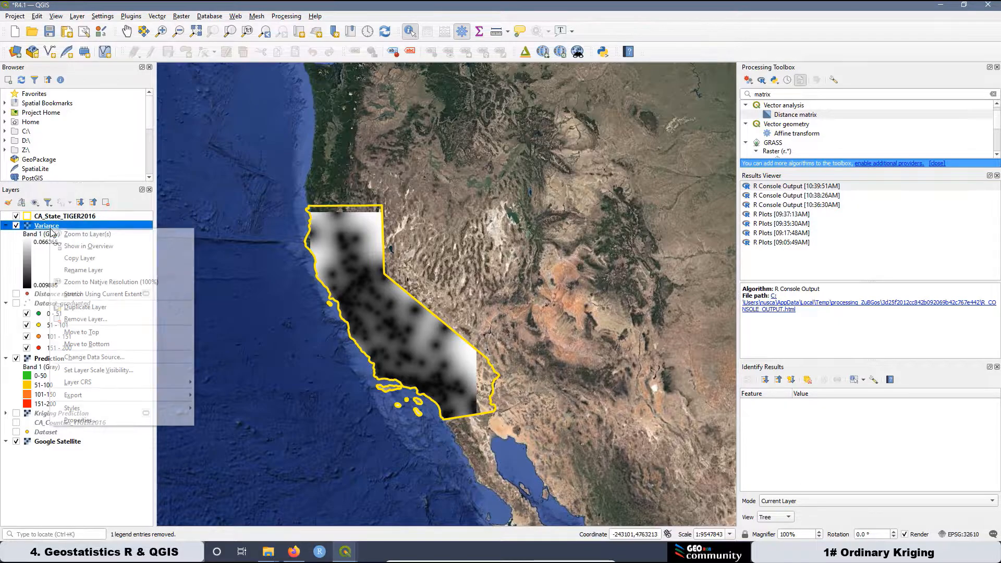
pyautogui.click(100, 422)
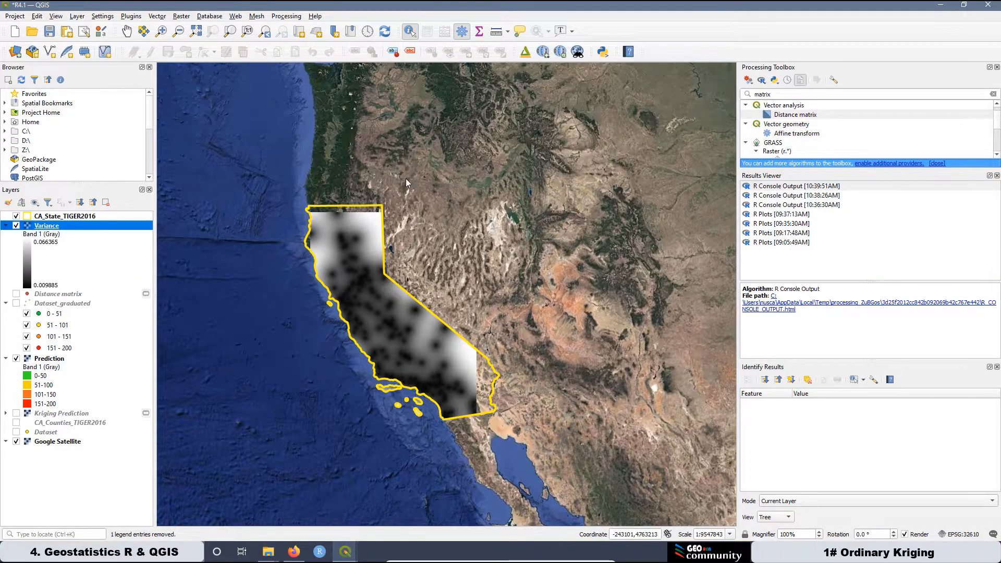
# Render Variance as singleband pseudocolor with Equal Interval classification and apply it.
pyautogui.click(565, 124)
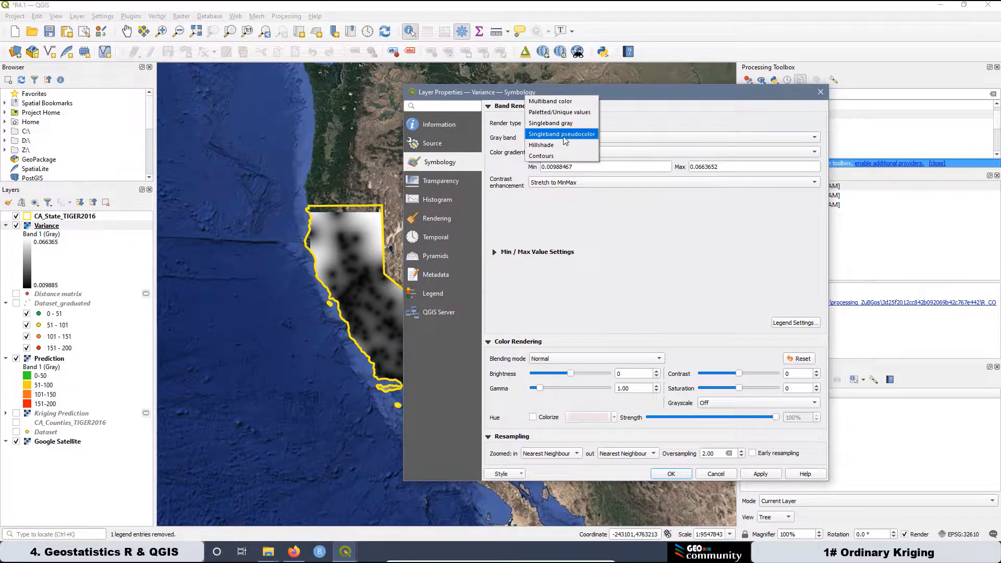
pyautogui.click(562, 134)
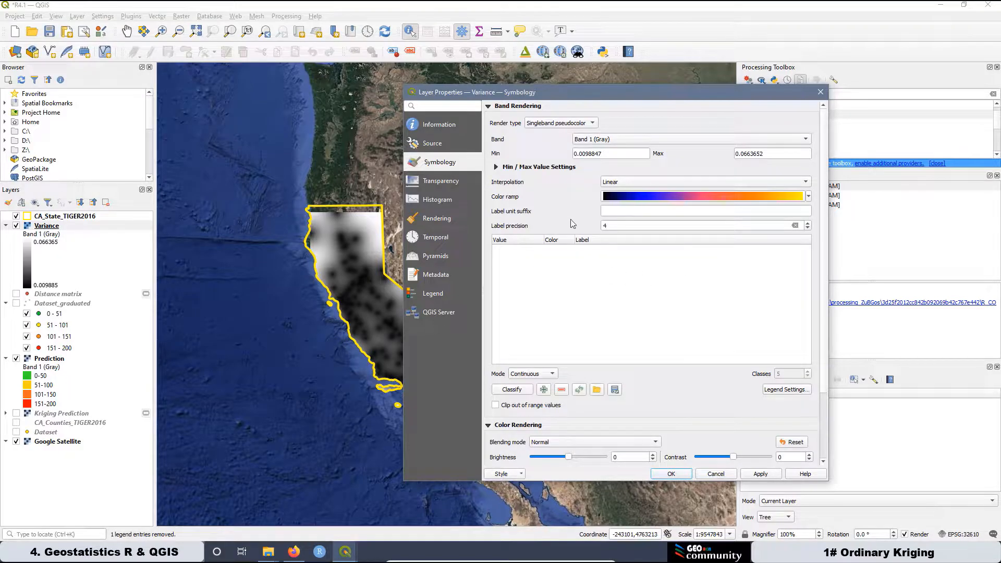
pyautogui.click(532, 373)
pyautogui.click(542, 386)
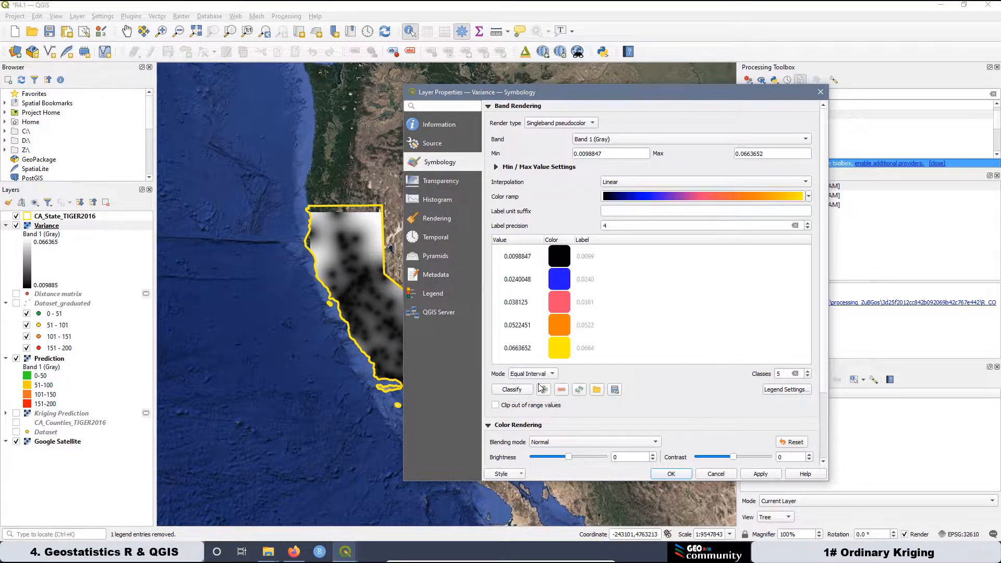
pyautogui.click(759, 475)
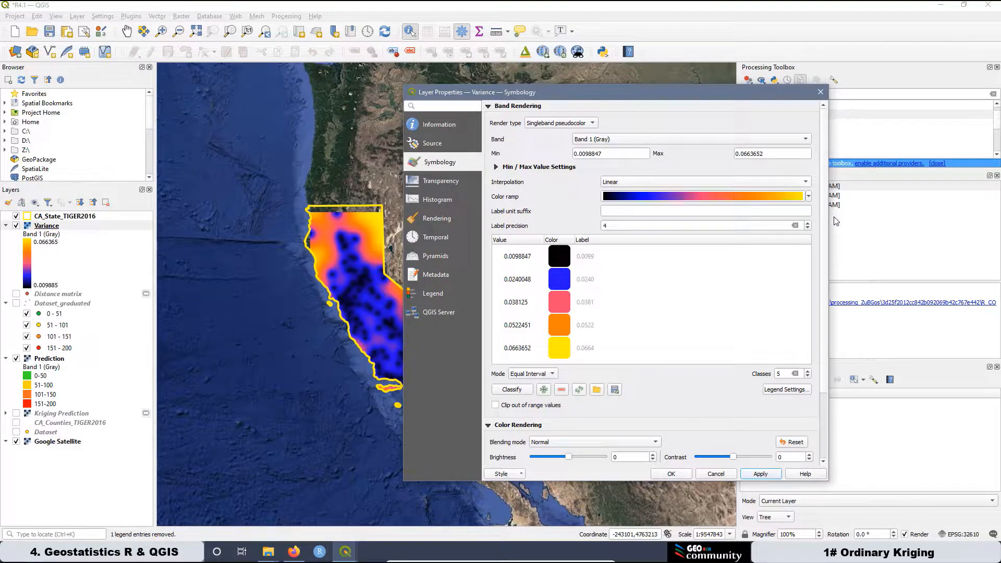
# Switch the colour ramp to Spectral, apply it, and close the properties with OK.
pyautogui.click(808, 198)
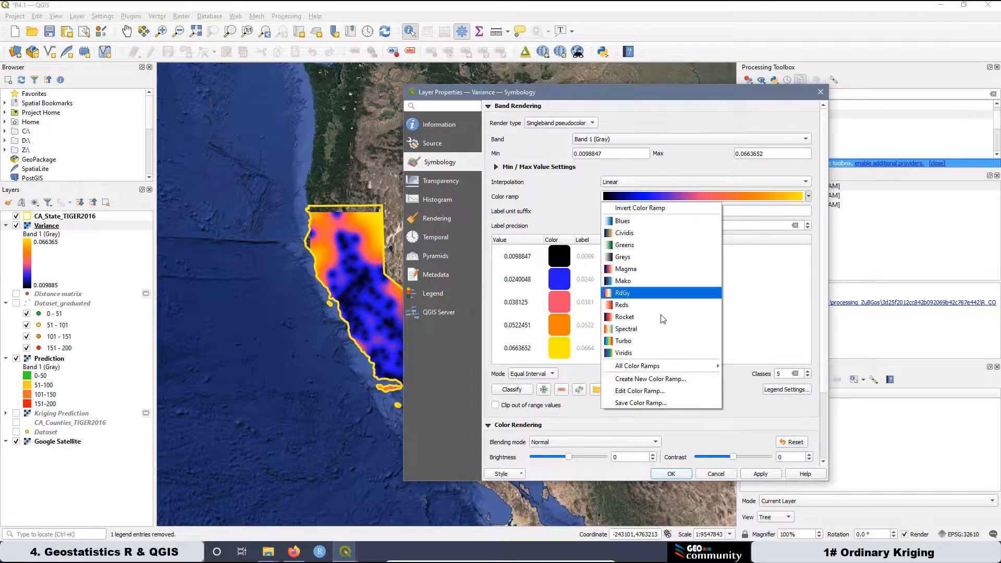
pyautogui.click(634, 330)
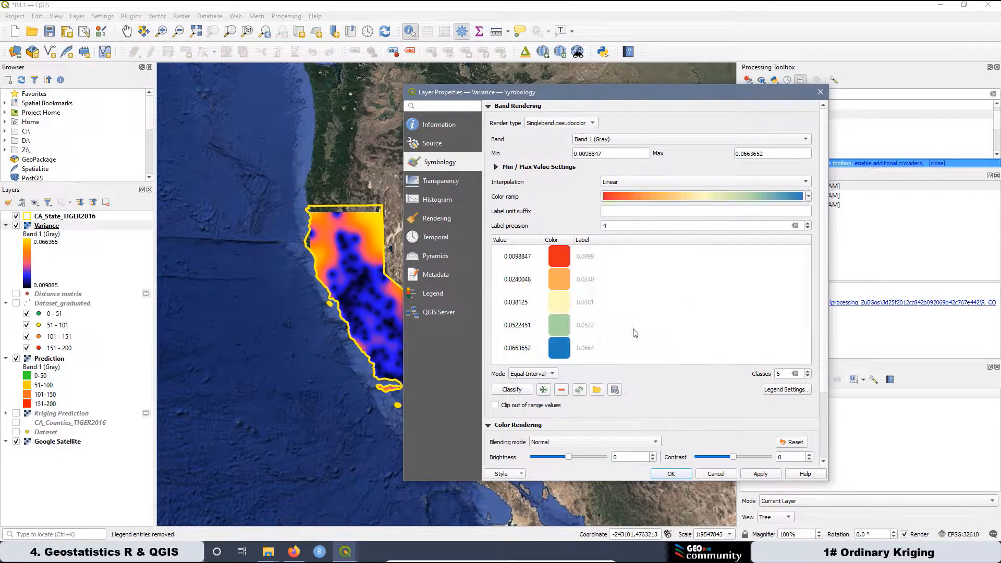
pyautogui.click(761, 474)
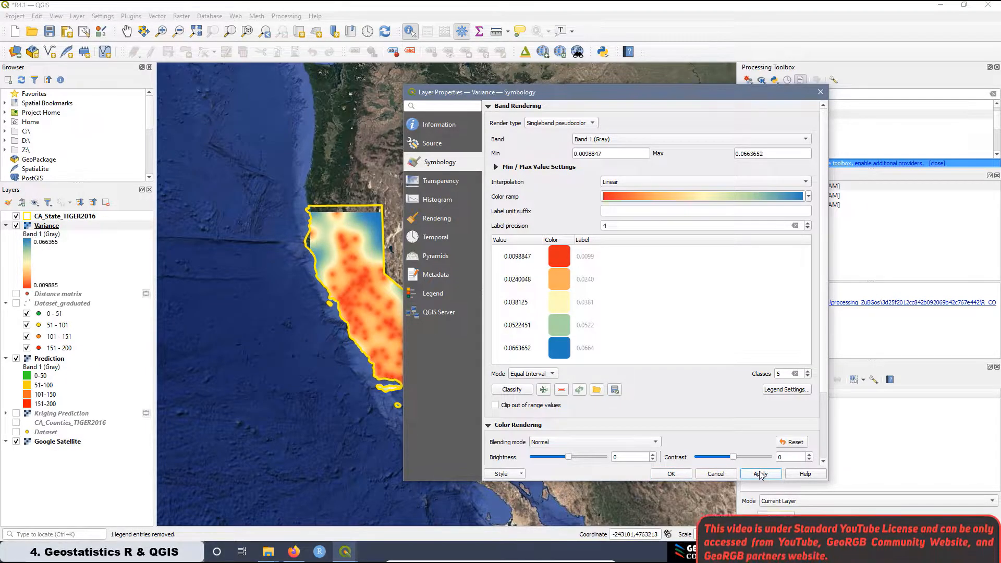
pyautogui.click(775, 391)
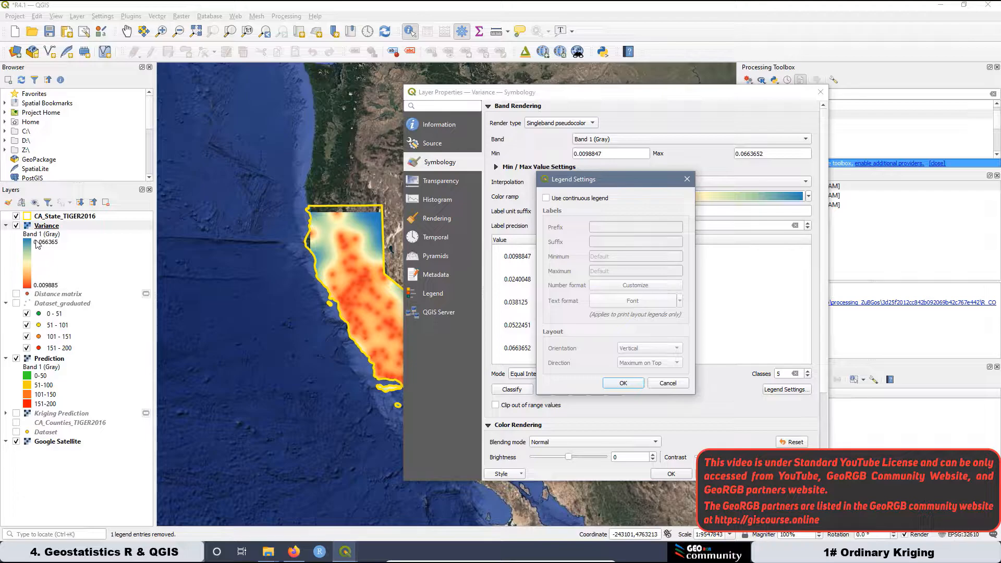
pyautogui.click(622, 383)
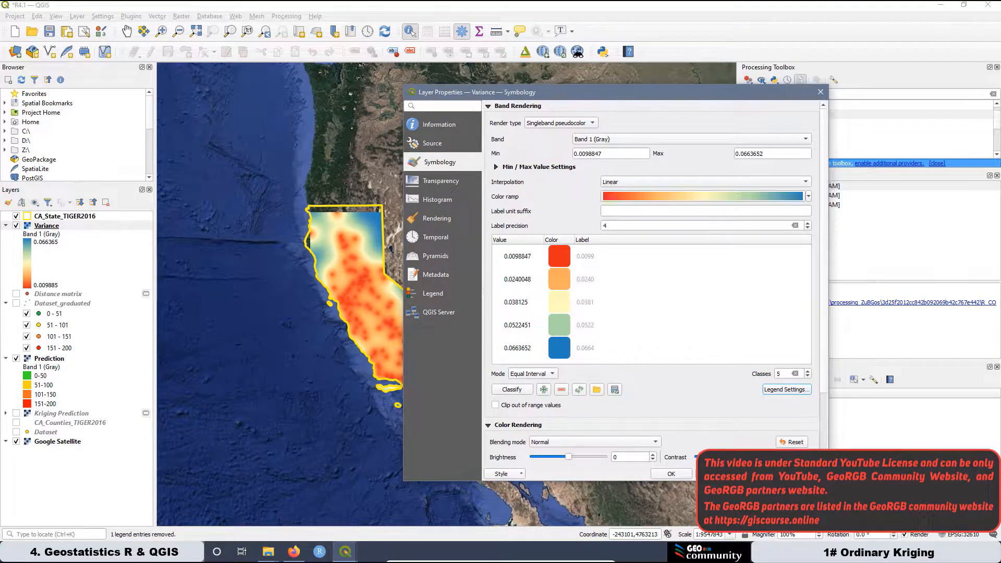
pyautogui.click(672, 474)
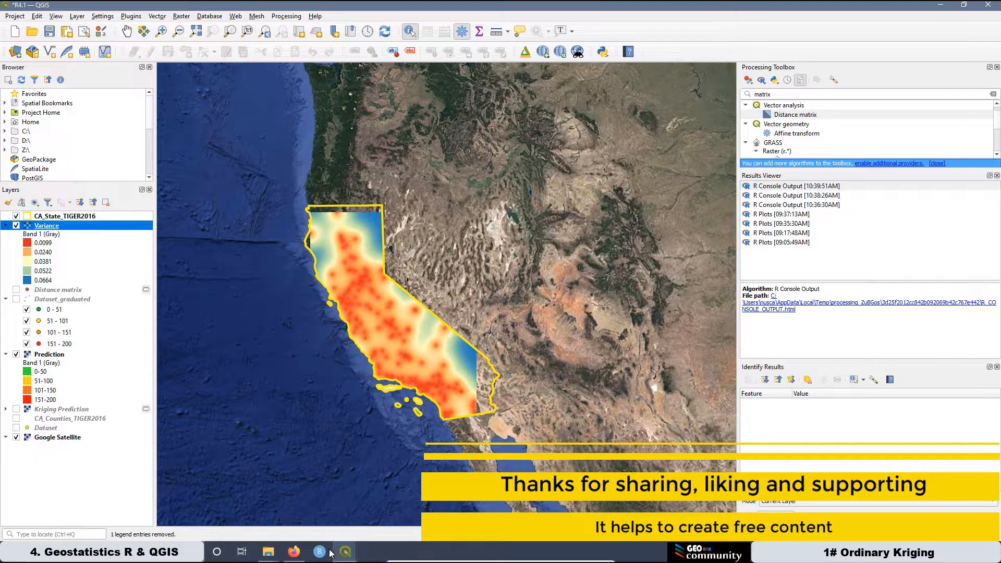
# In the print layout, lock Map 4's position, layers and layer styles.
pyautogui.click(349, 556)
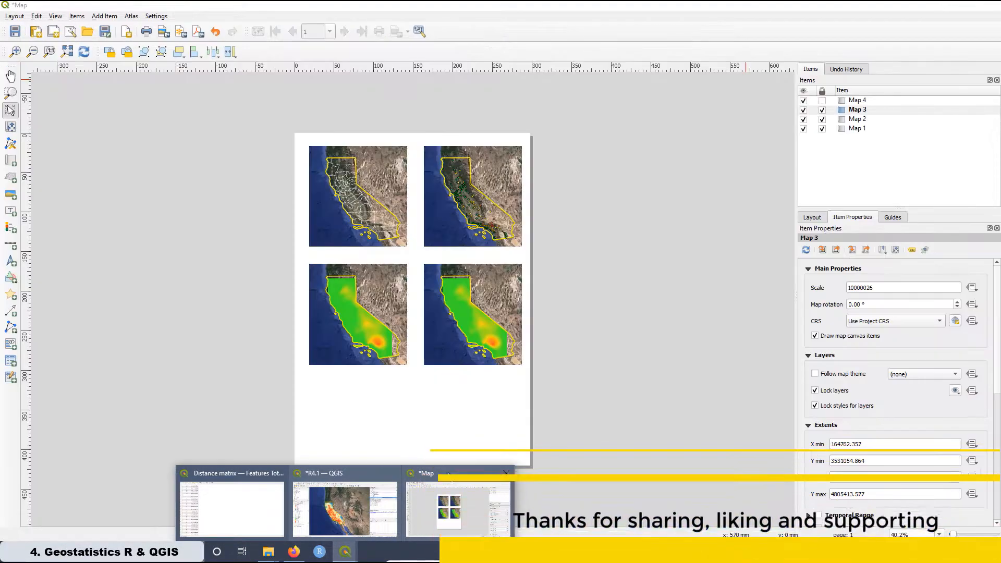
pyautogui.click(448, 472)
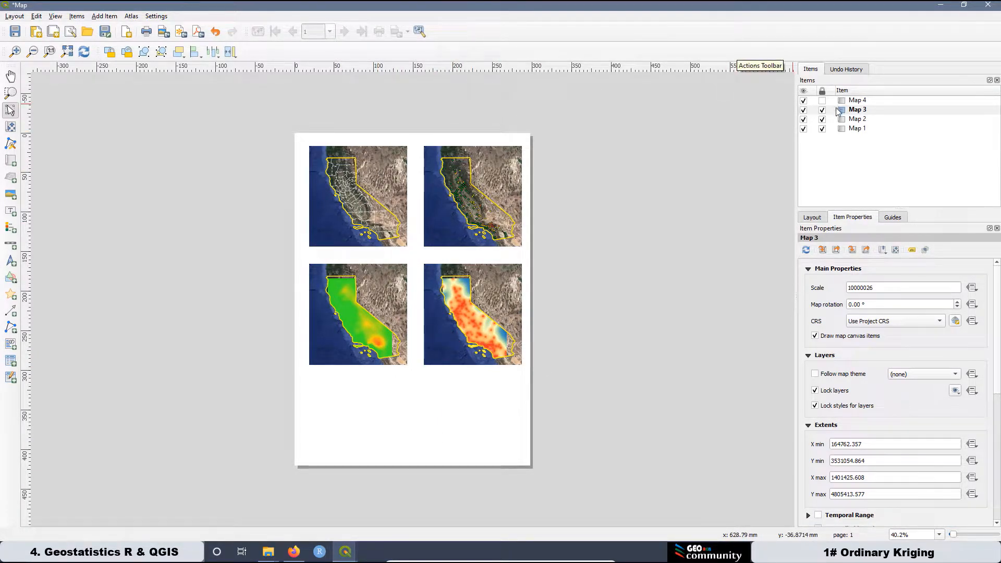
pyautogui.click(822, 100)
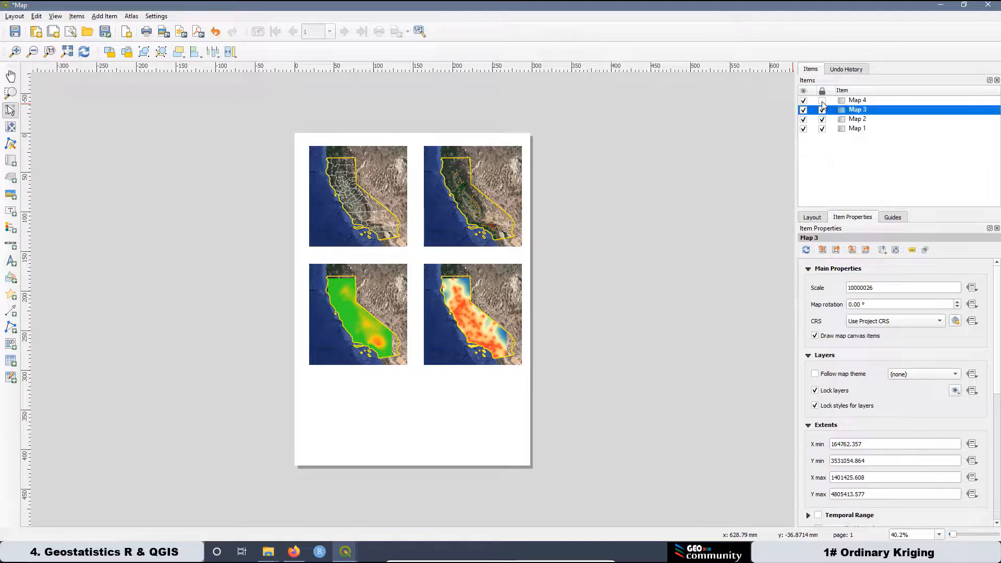
pyautogui.click(858, 102)
pyautogui.click(815, 390)
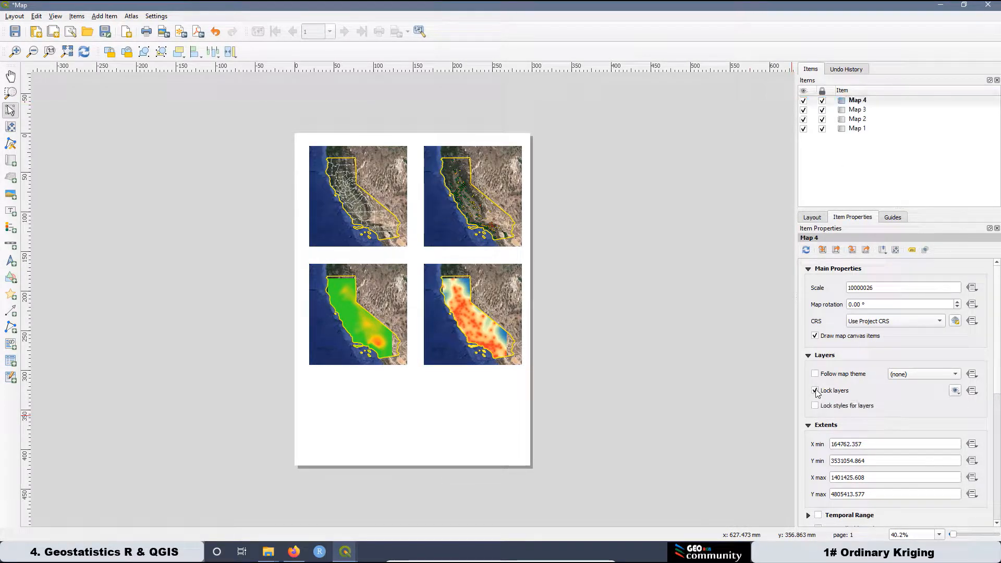
pyautogui.click(815, 406)
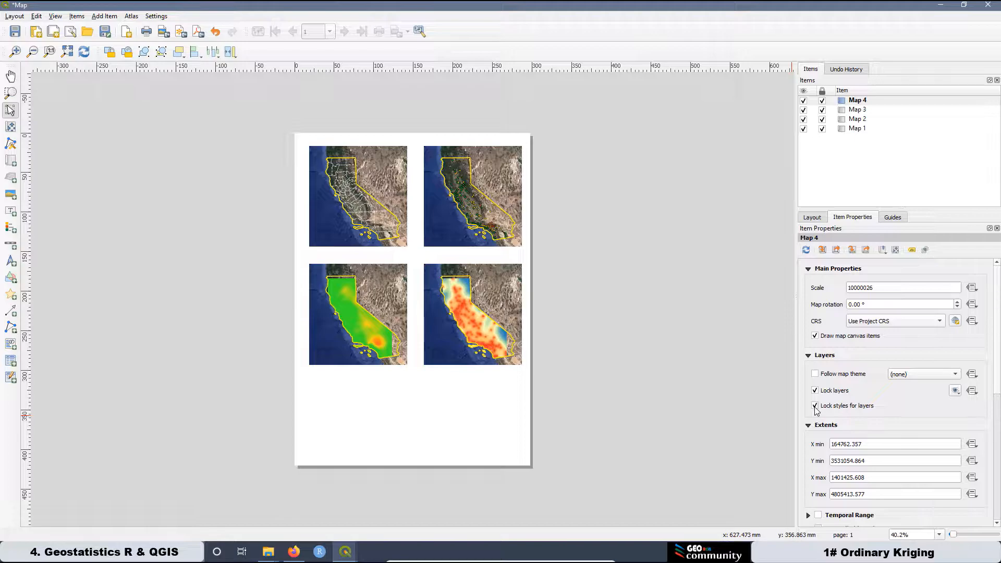
# Review the layout and Map 1 properties, ending with Map 1 selected.
pyautogui.click(856, 130)
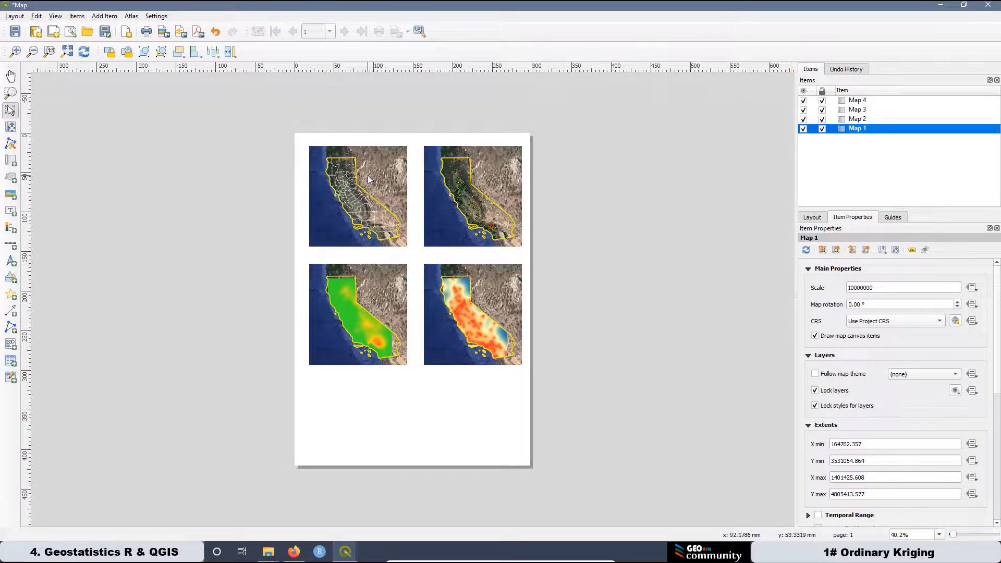
pyautogui.click(395, 102)
pyautogui.scroll(1, 416, 176)
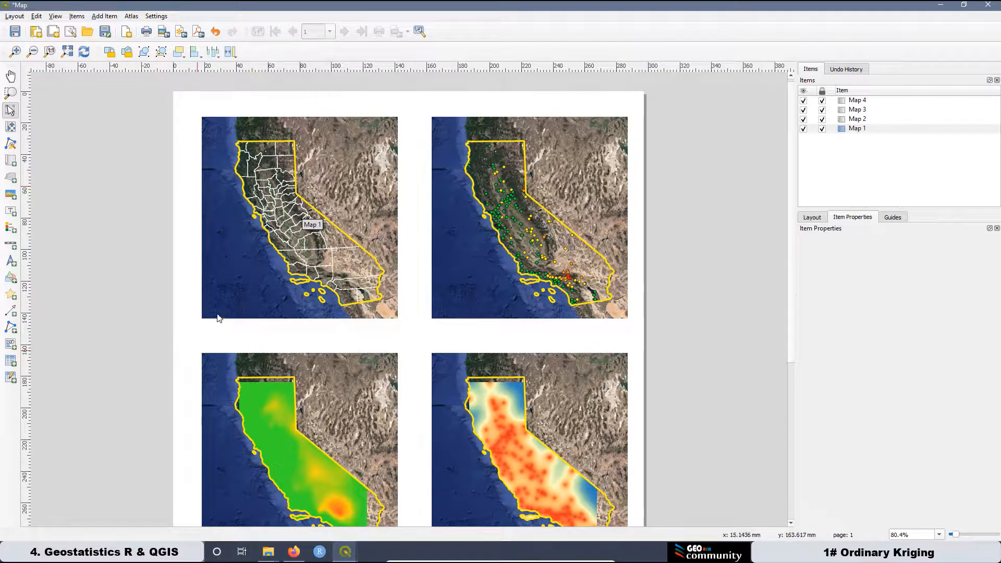
pyautogui.click(812, 218)
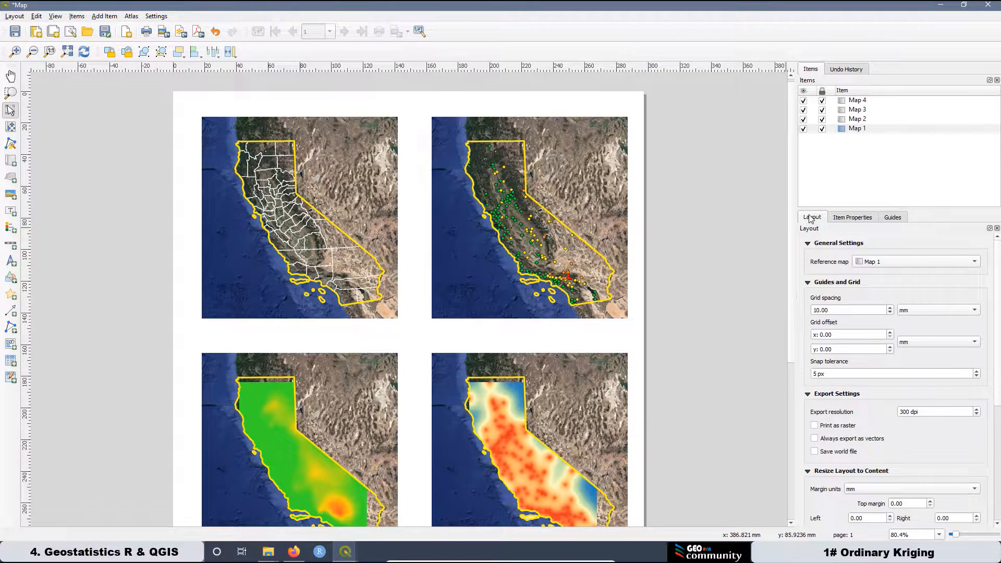
pyautogui.click(852, 218)
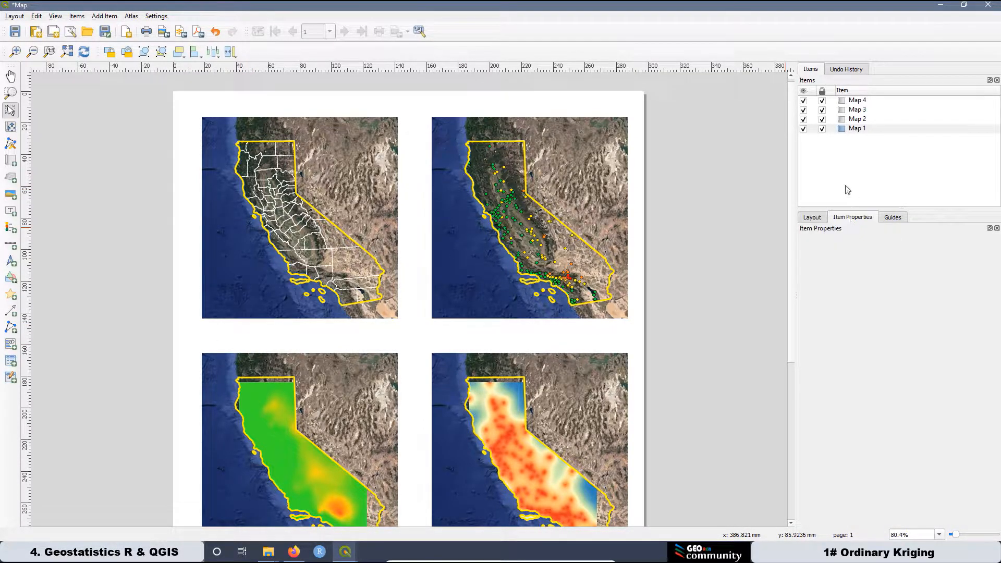
pyautogui.click(844, 121)
pyautogui.click(846, 131)
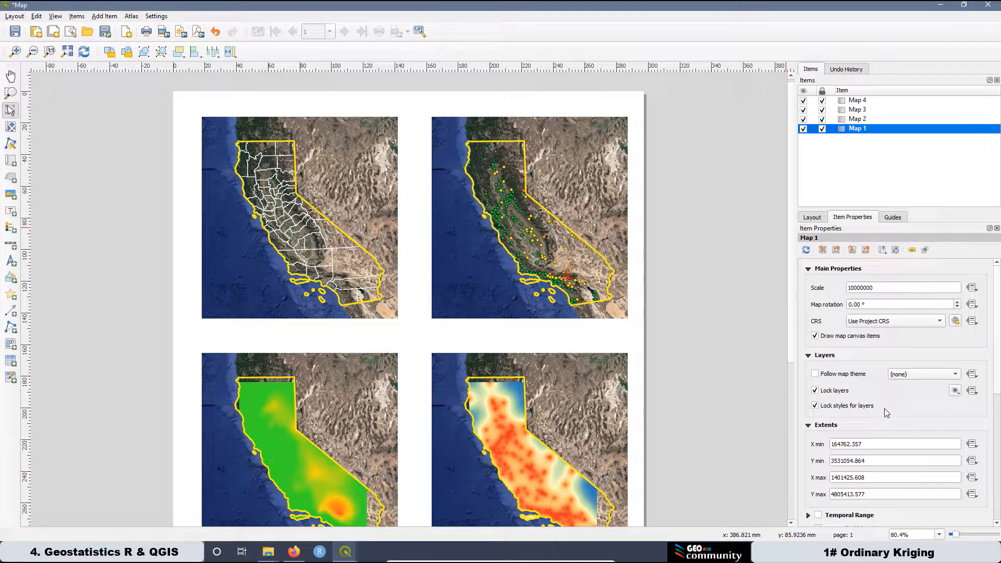
pyautogui.moveTo(998, 298); pyautogui.dragTo(1000, 374)
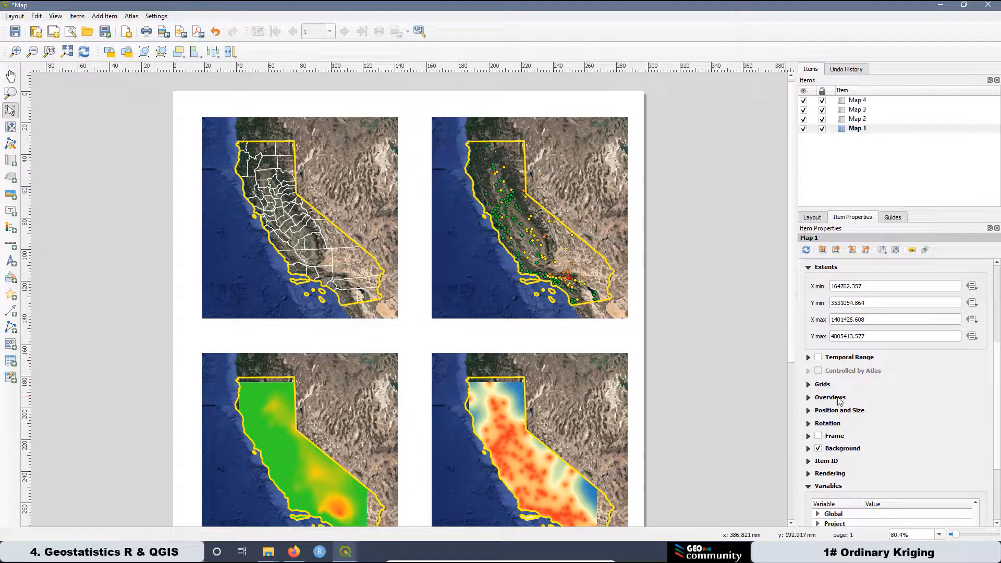
# Add Grid 1 to Map 1 with X and Y intervals of 250000.
pyautogui.click(809, 385)
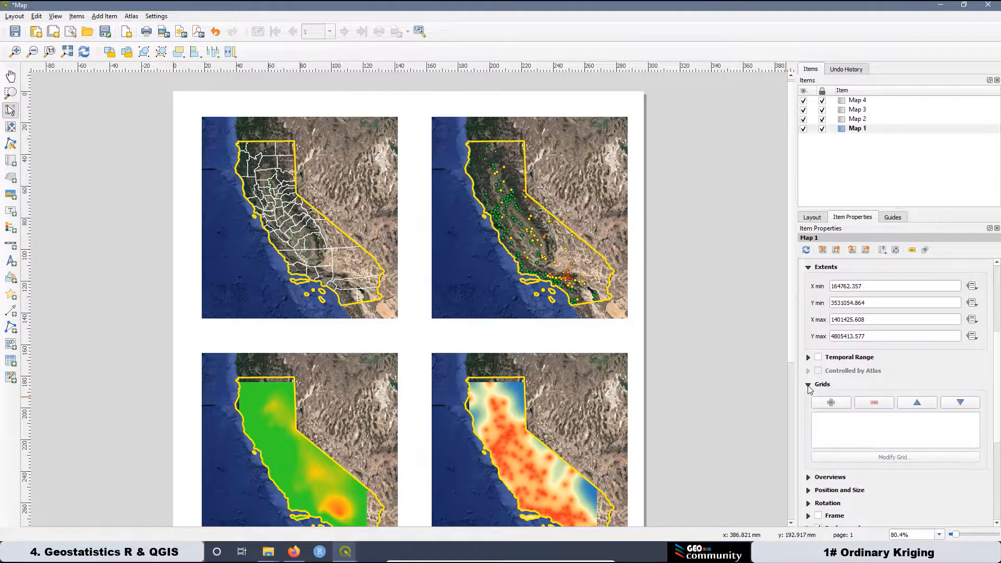
pyautogui.click(832, 402)
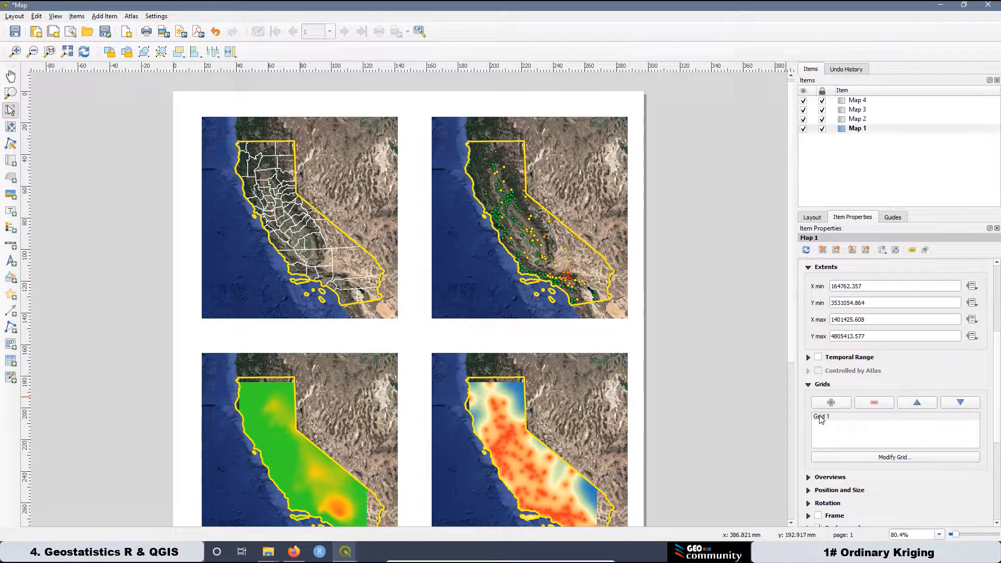
pyautogui.click(819, 416)
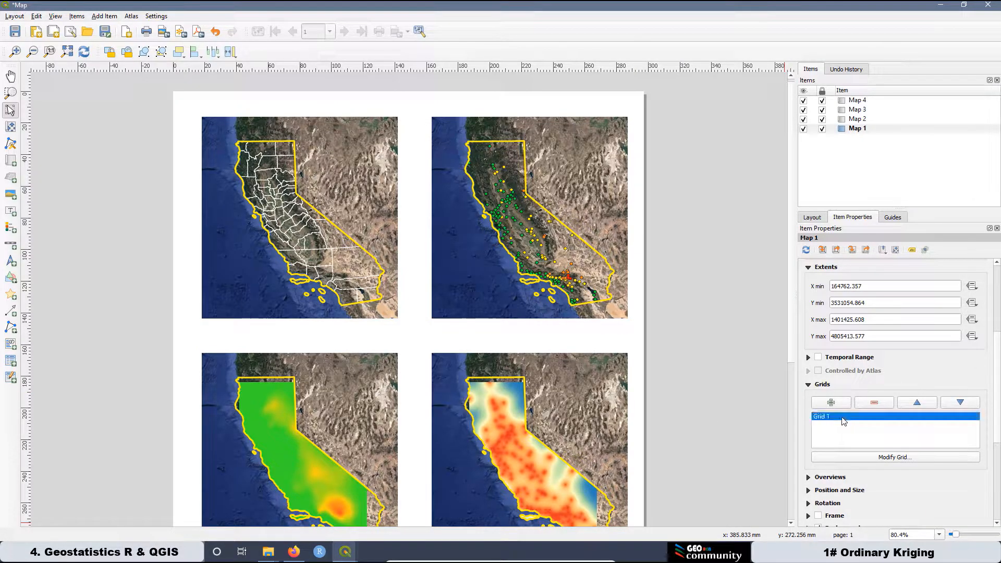
pyautogui.click(887, 459)
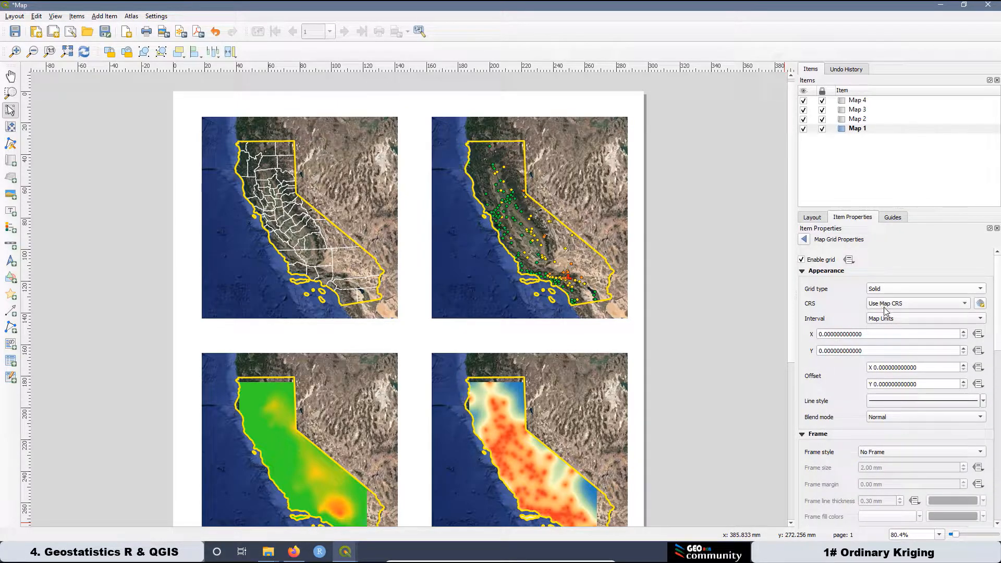
pyautogui.moveTo(866, 335); pyautogui.dragTo(811, 334)
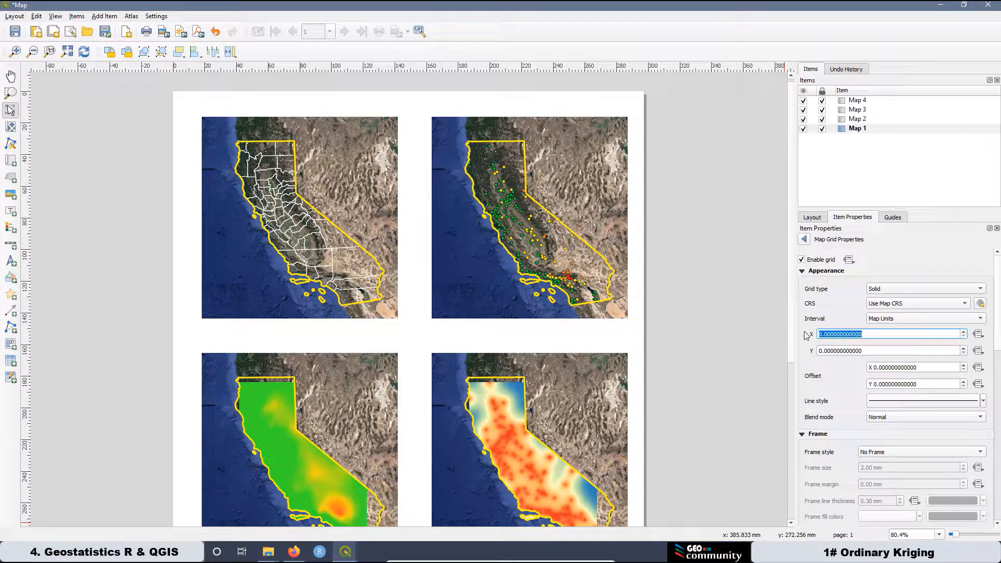
pyautogui.write('250000')
pyautogui.moveTo(865, 350); pyautogui.dragTo(802, 346)
pyautogui.write('250')
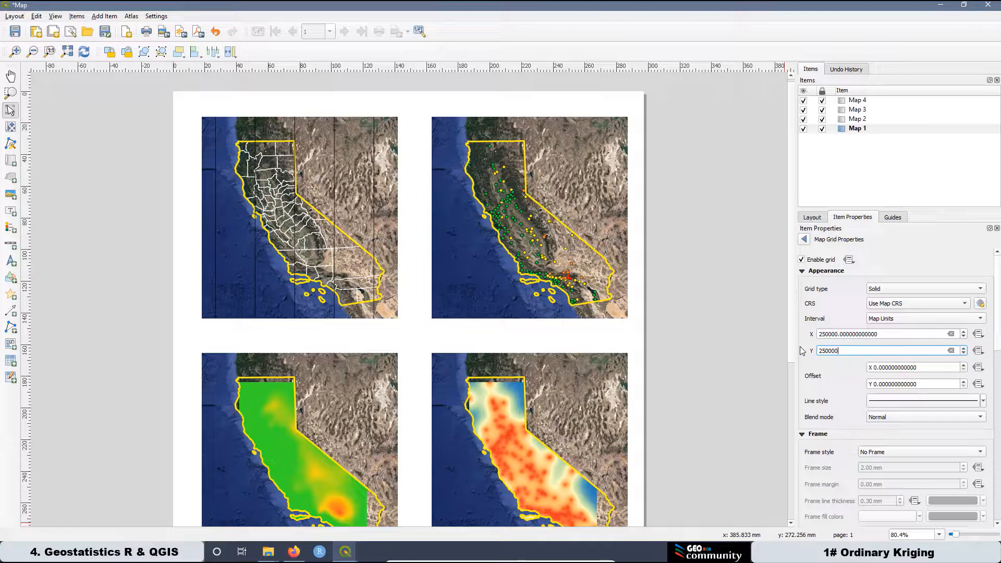
pyautogui.write('000')
pyautogui.click(894, 334)
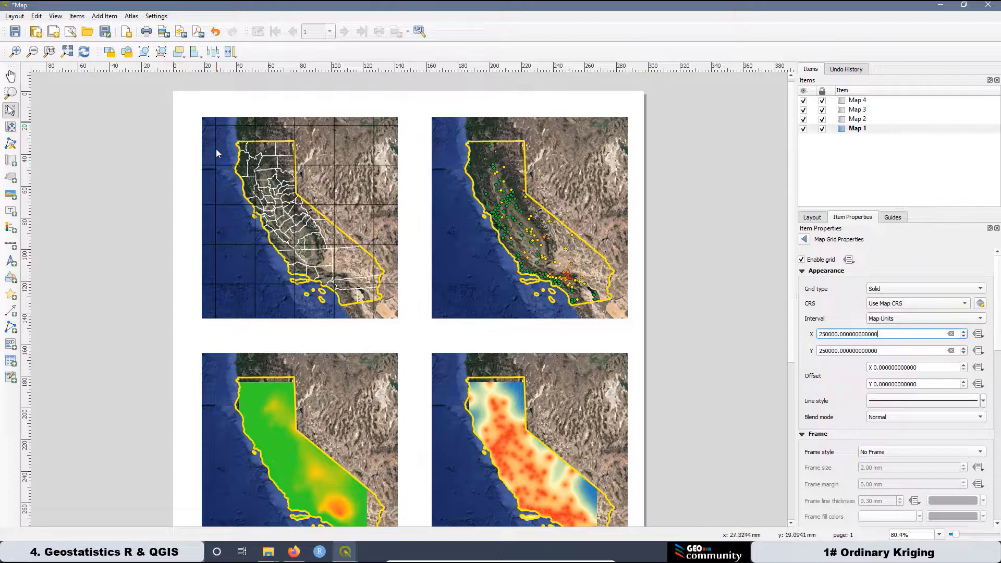
pyautogui.click(982, 402)
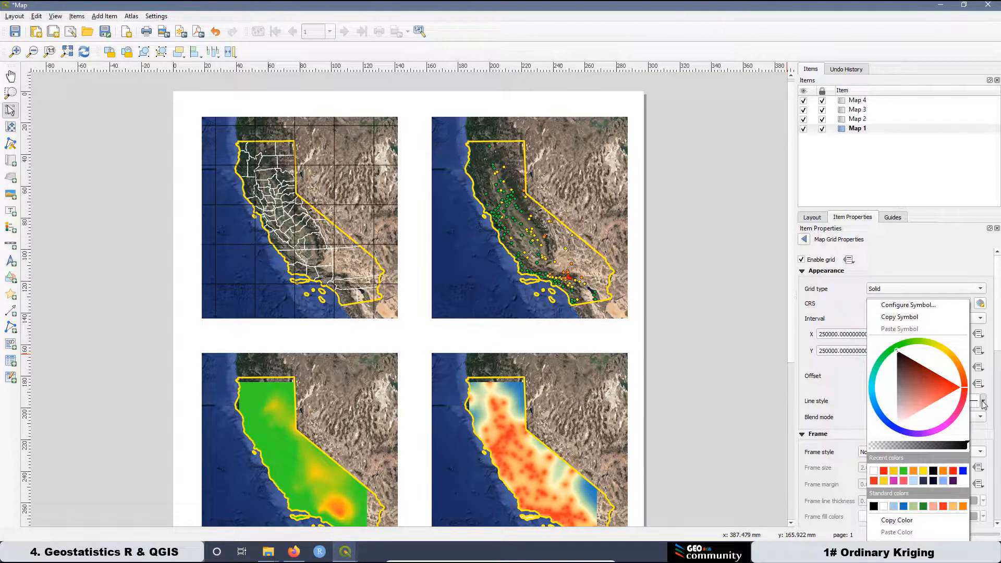
# Make Map 1's grid lines a Dot Line stroke, 0.4 mm wide.
pyautogui.click(897, 305)
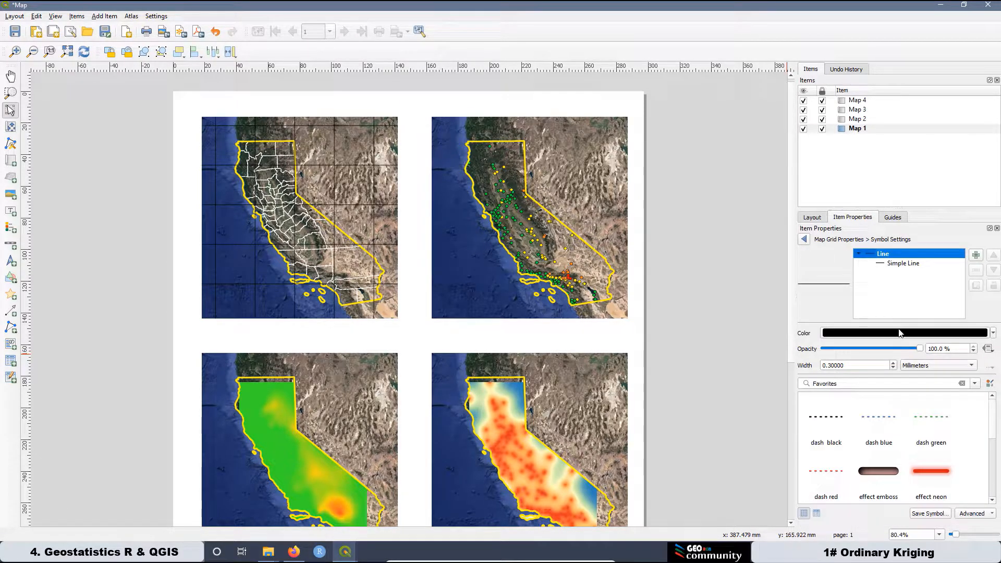
pyautogui.click(893, 267)
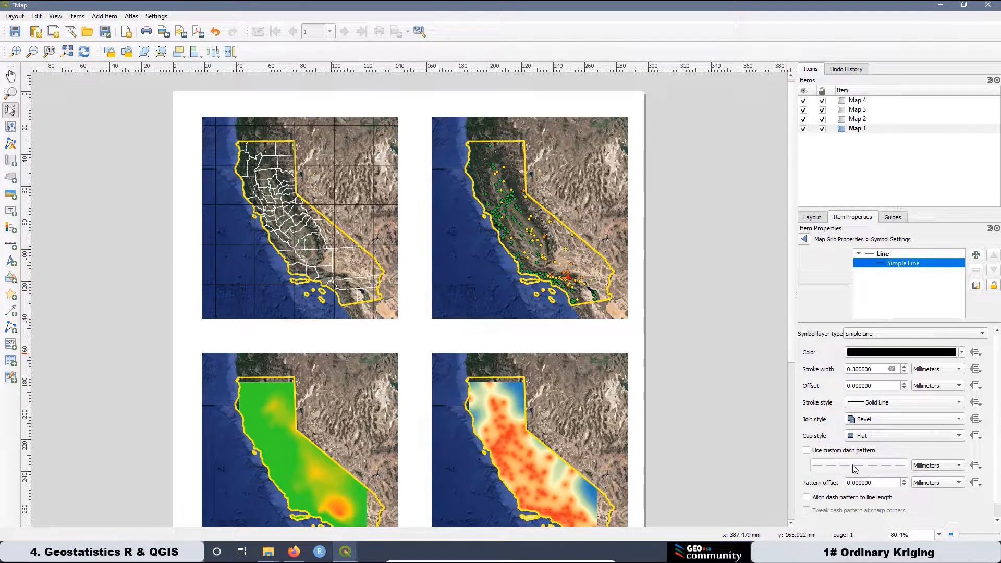
pyautogui.click(960, 402)
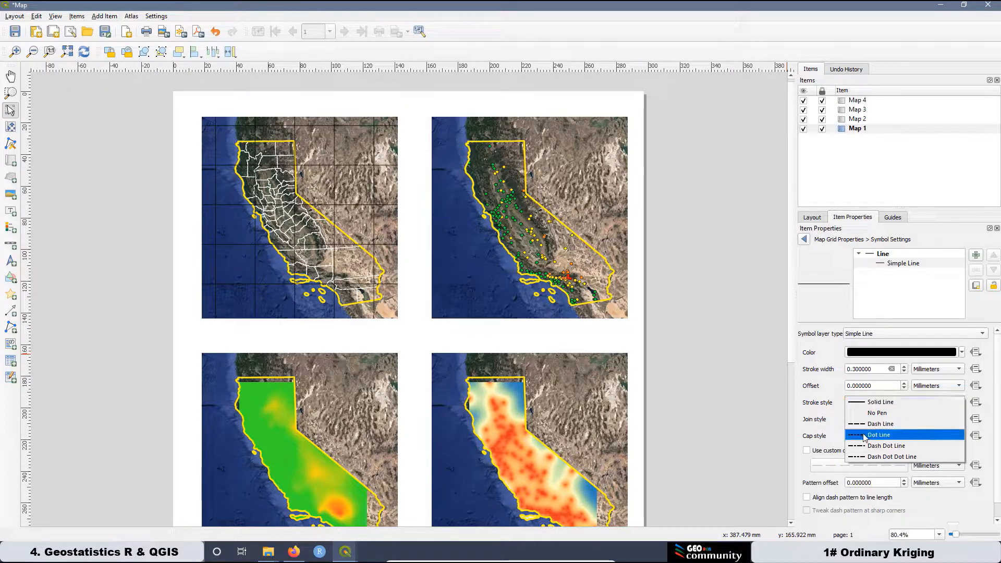
pyautogui.click(881, 435)
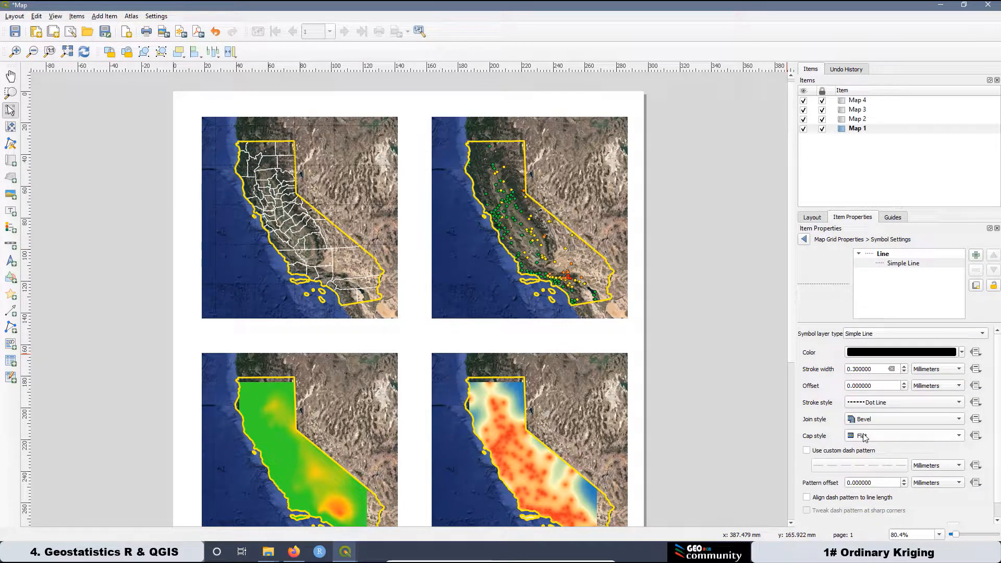
pyautogui.click(884, 264)
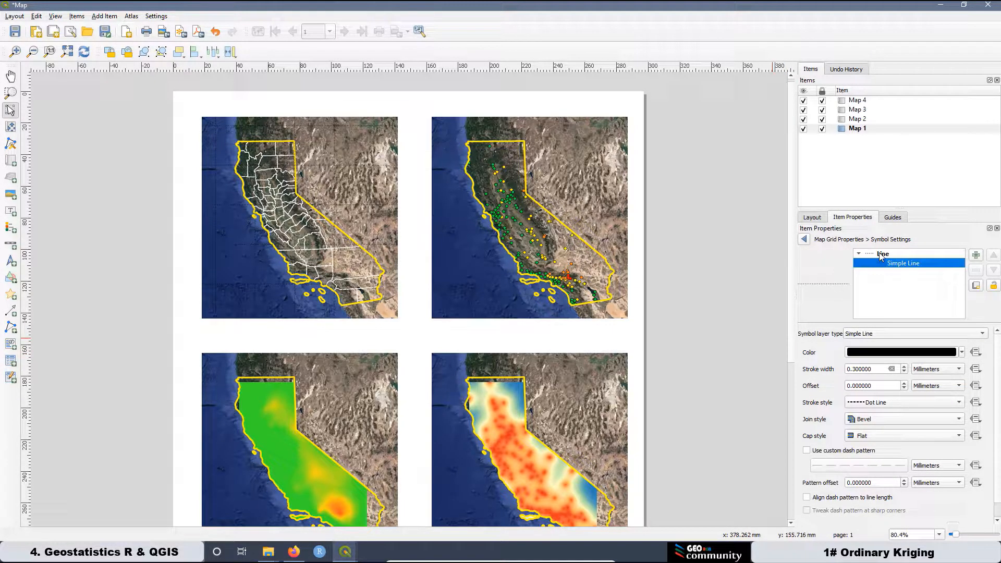
pyautogui.click(881, 255)
pyautogui.click(845, 365)
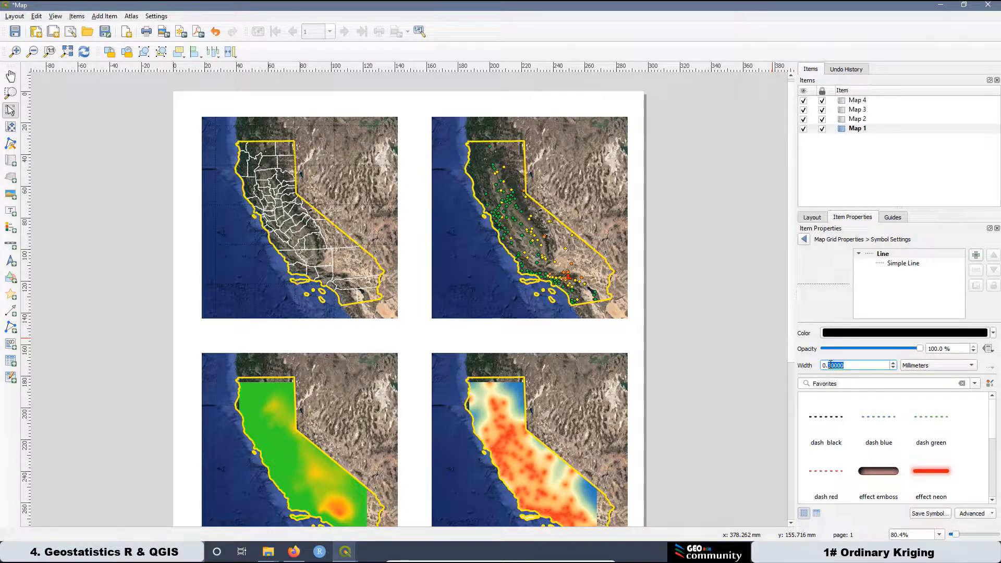
pyautogui.write('4')
pyautogui.click(805, 238)
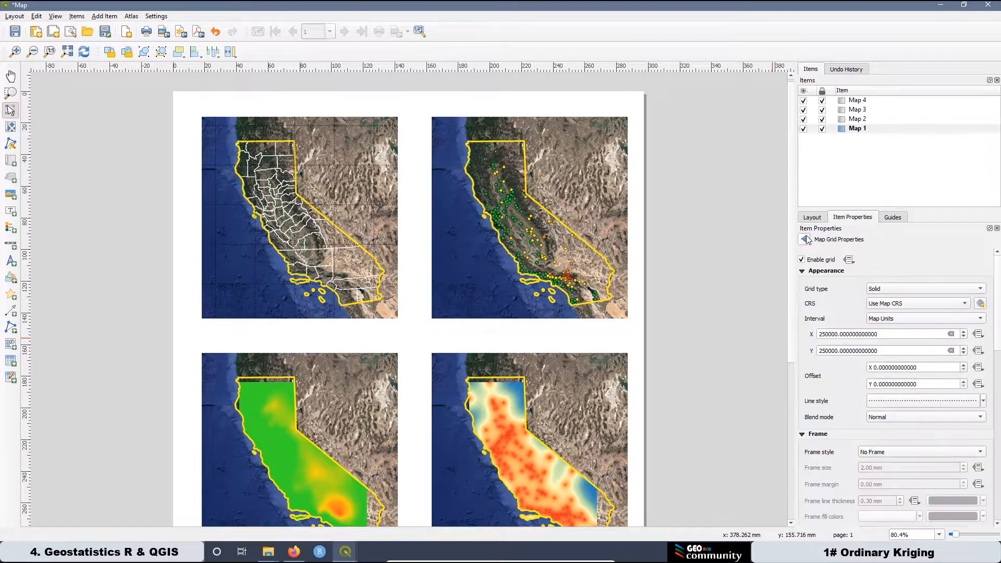
# Give Map 1's grid frame the Interior and Exterior Ticks style.
pyautogui.click(882, 456)
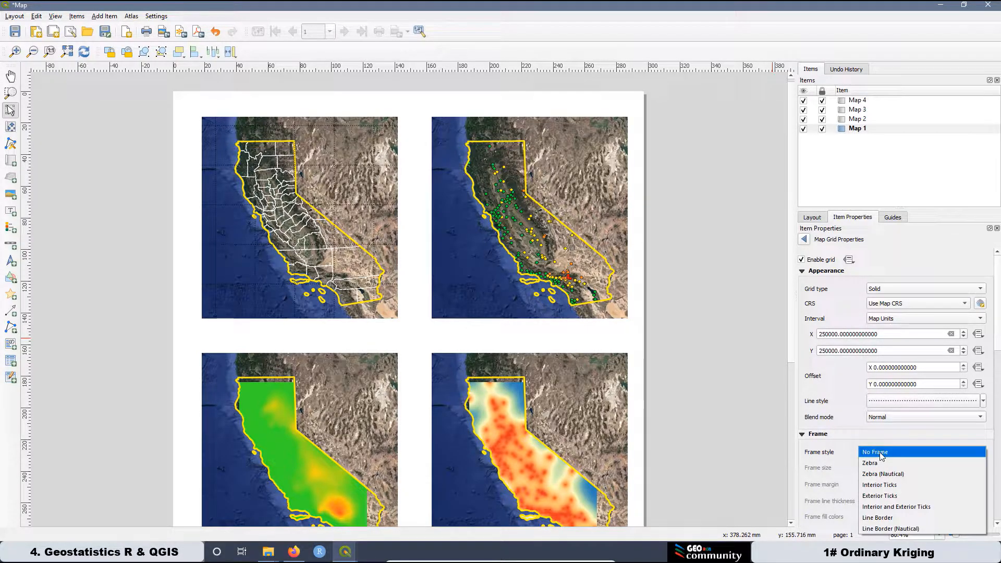
pyautogui.click(900, 510)
pyautogui.scroll(-4, 997, 365)
pyautogui.scroll(-7, 997, 391)
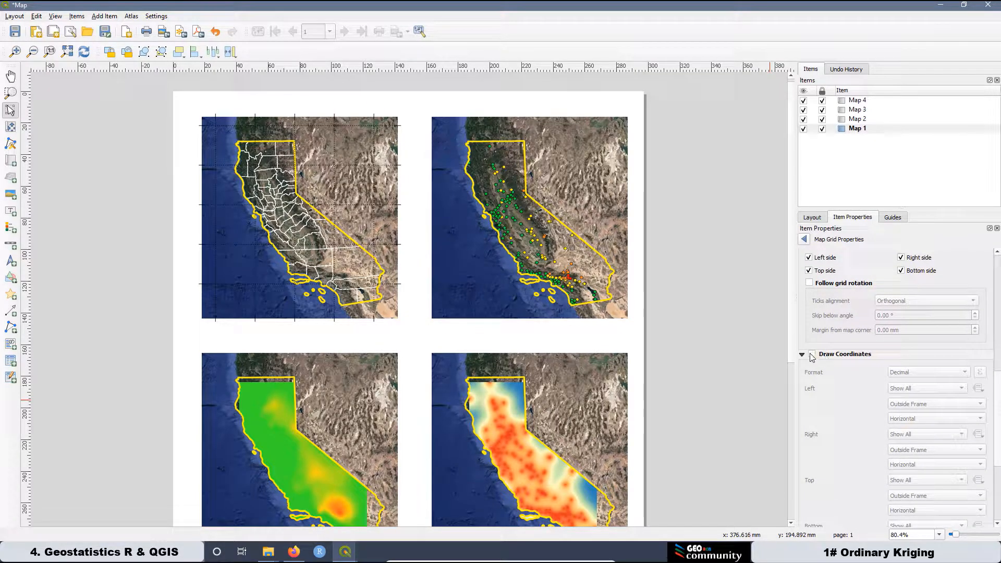
# Draw coordinate labels, Vertical Descending on left and right, with precision 0.
pyautogui.click(811, 355)
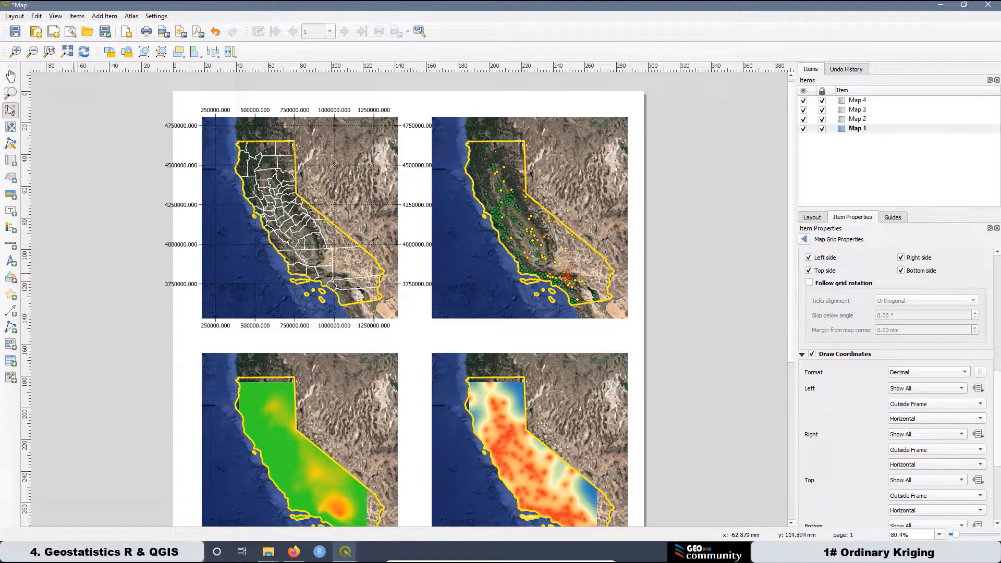
pyautogui.click(911, 419)
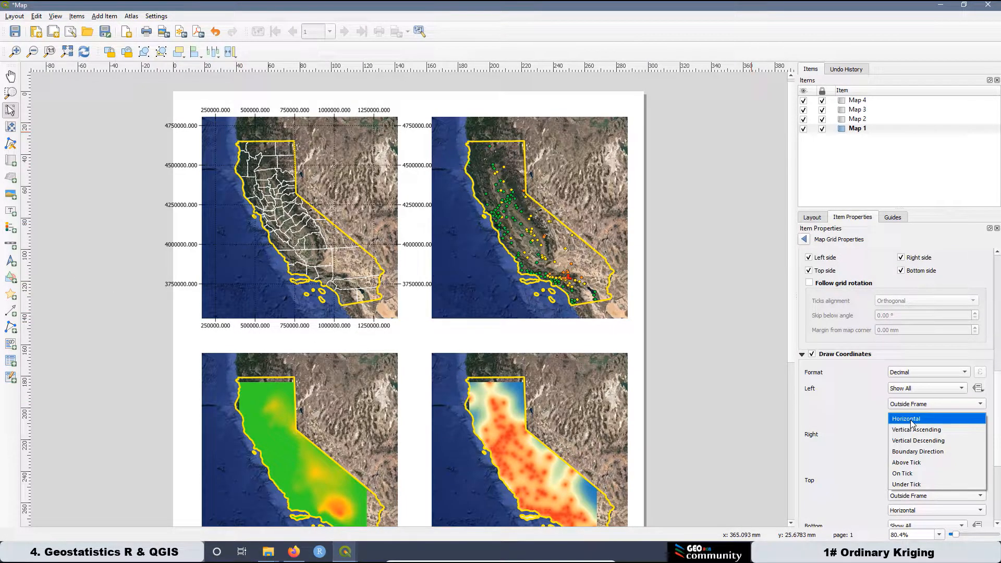
pyautogui.click(938, 439)
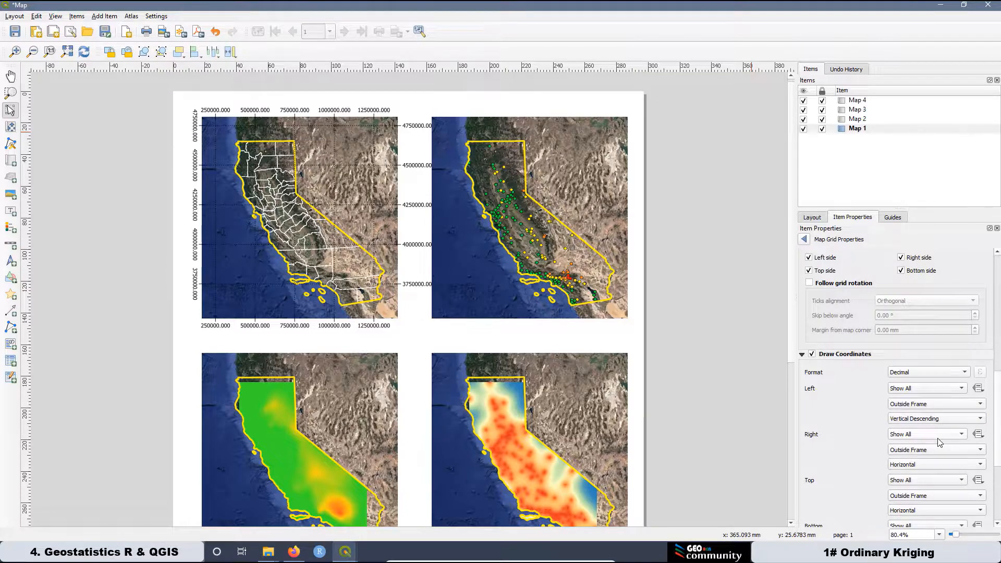
pyautogui.click(916, 470)
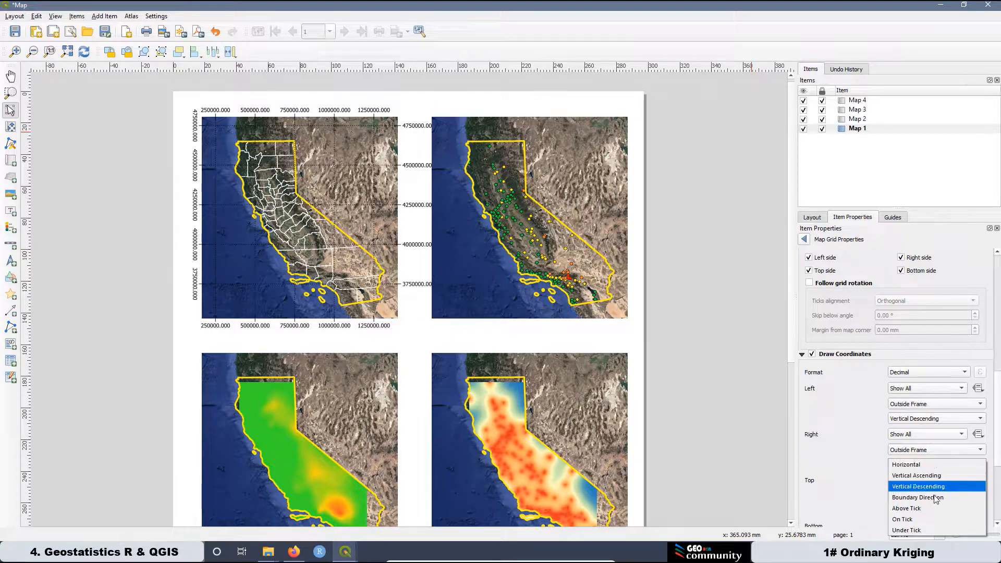
pyautogui.click(922, 491)
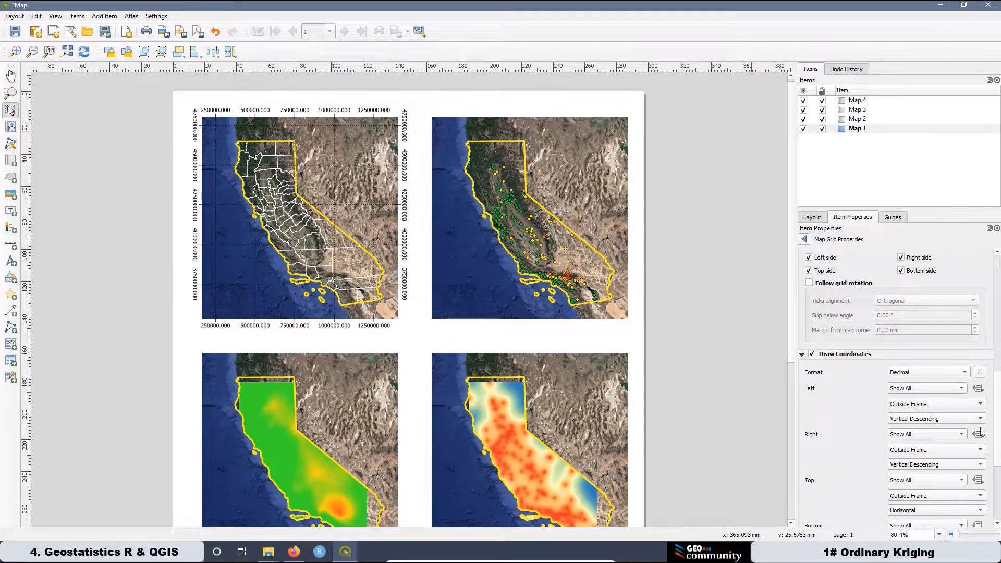
pyautogui.scroll(-5, 883, 484)
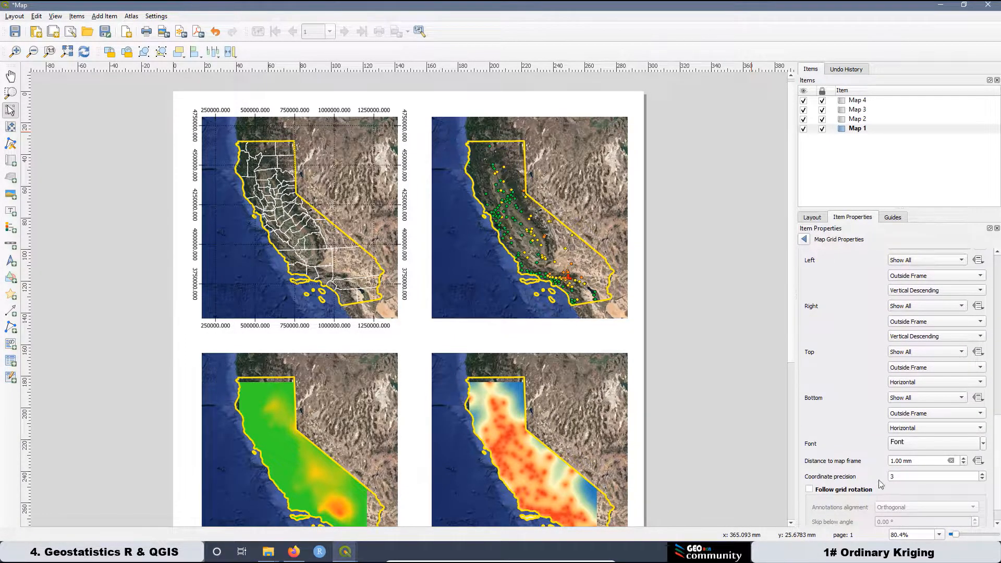
pyautogui.doubleClick(898, 476)
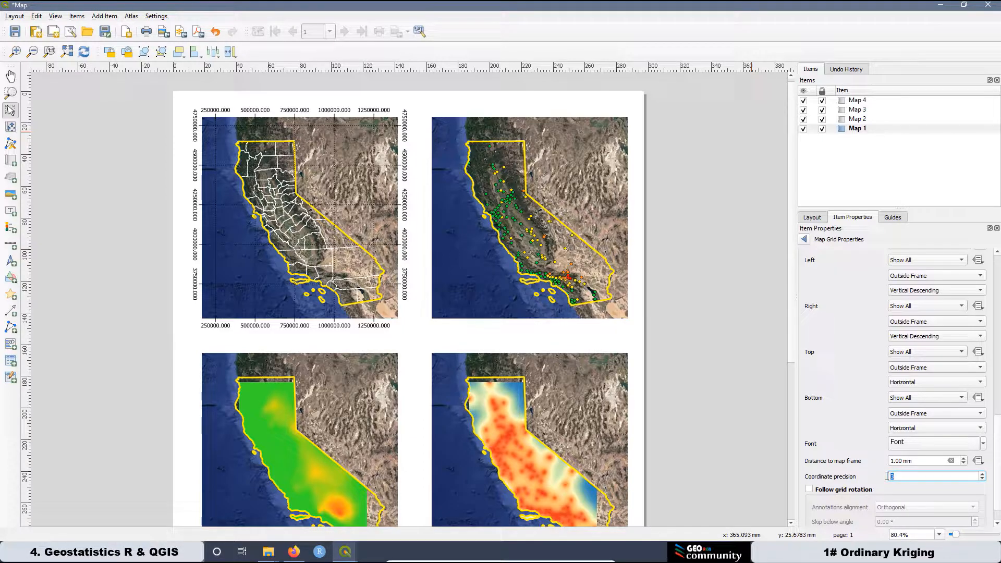
pyautogui.write('0')
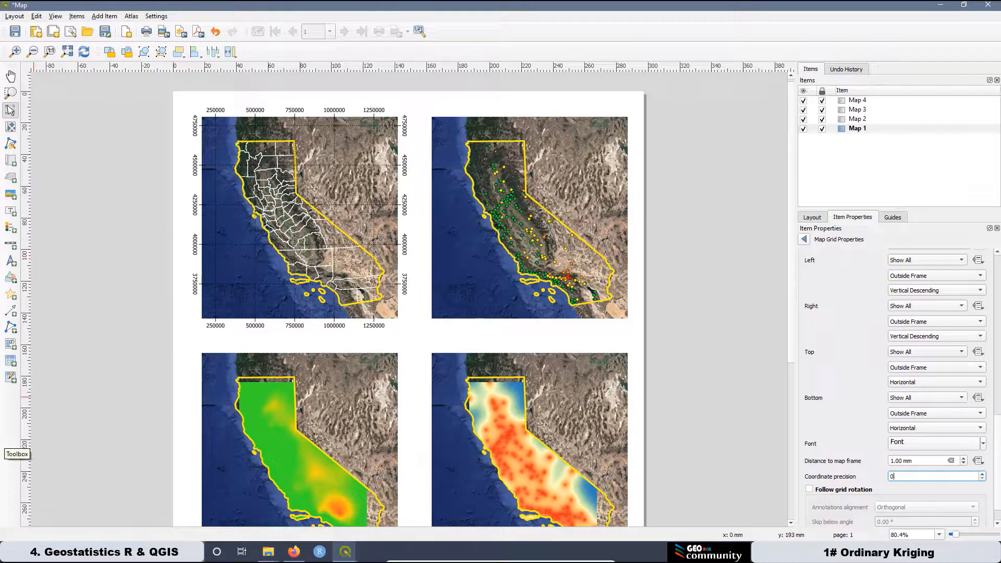
# Add E/N suffixes to the coordinate labels and make left labels vertically ascending.
pyautogui.moveTo(997, 375); pyautogui.dragTo(999, 361)
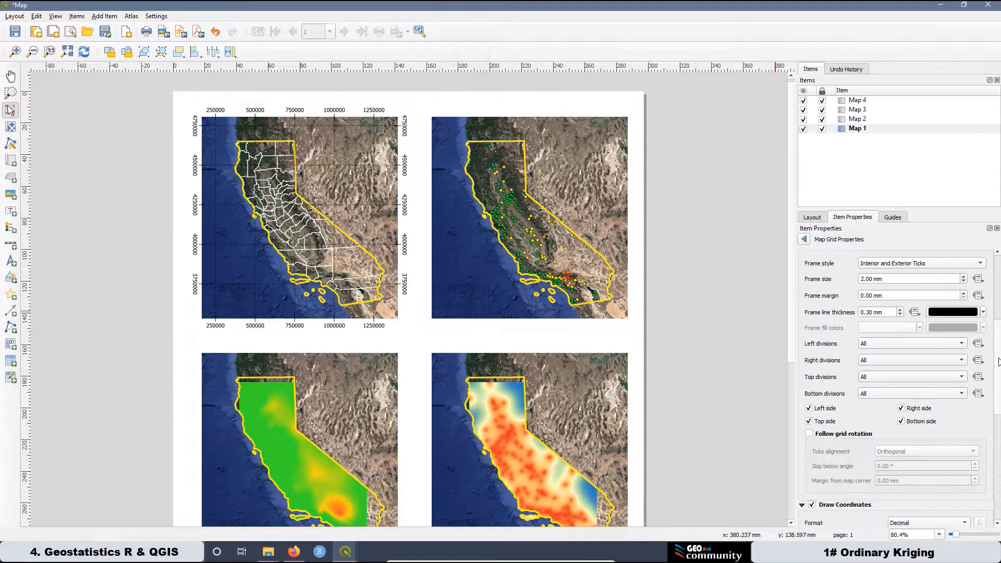
pyautogui.scroll(-2, 943, 421)
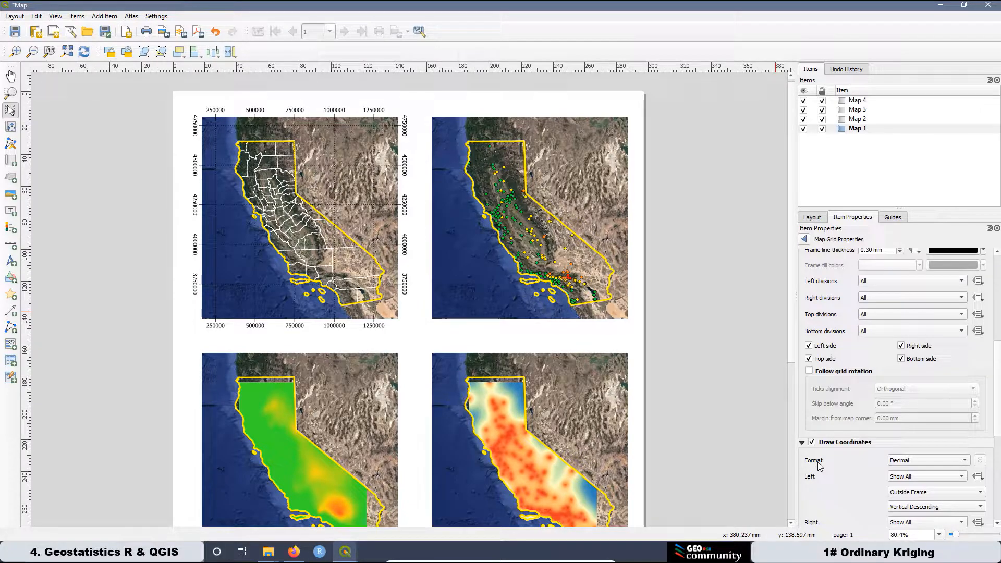
pyautogui.click(903, 461)
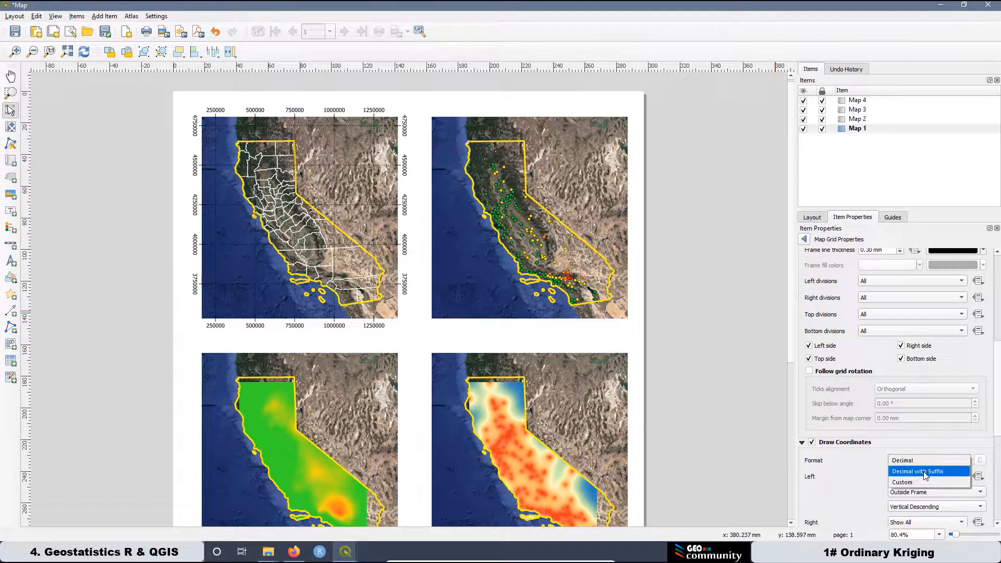
pyautogui.click(924, 472)
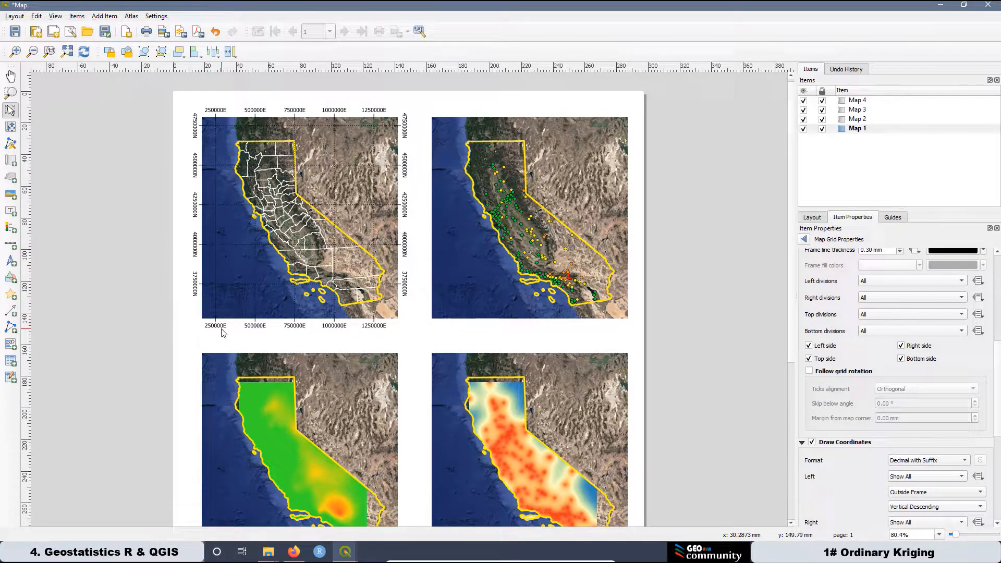
pyautogui.click(922, 507)
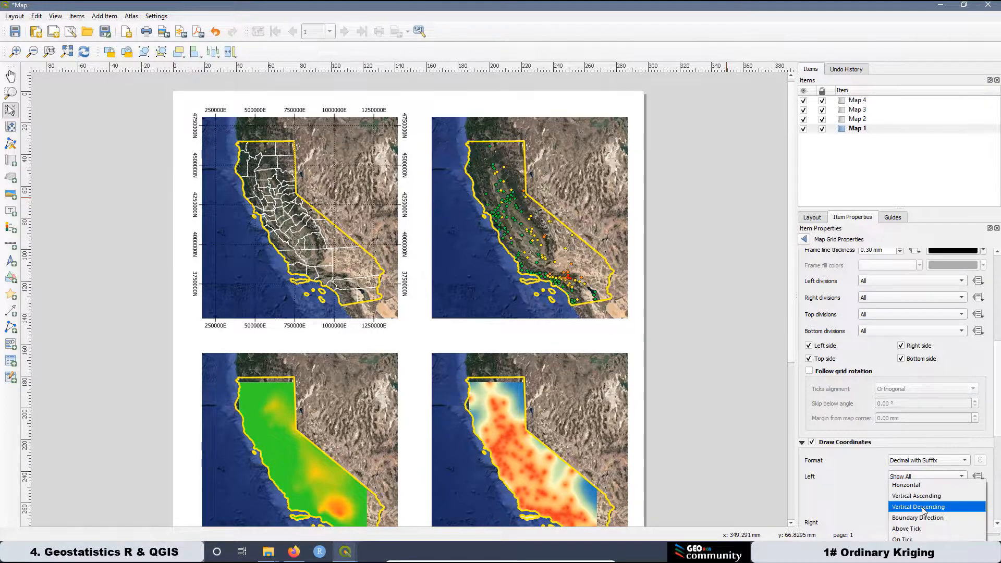
pyautogui.click(922, 507)
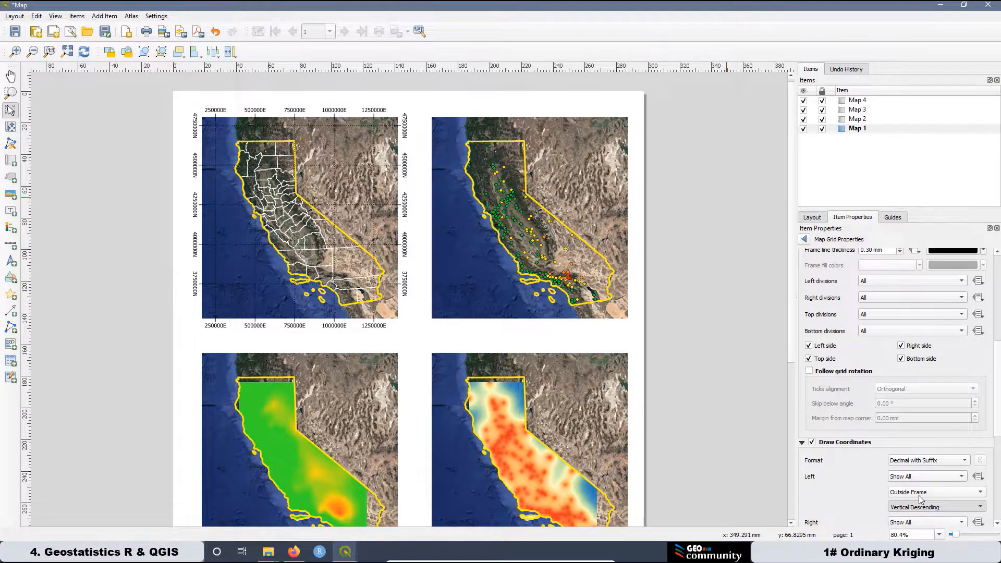
pyautogui.press('Up')
# Make right-side labels Vertical Ascending and set their distance to map frame to 2 mm.
pyautogui.moveTo(999, 390); pyautogui.dragTo(998, 423)
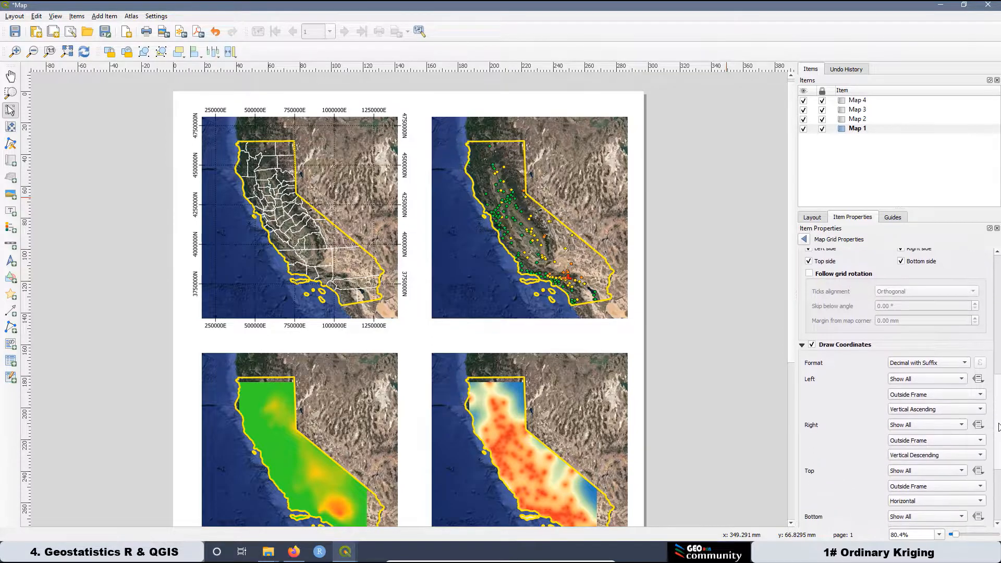
pyautogui.click(930, 454)
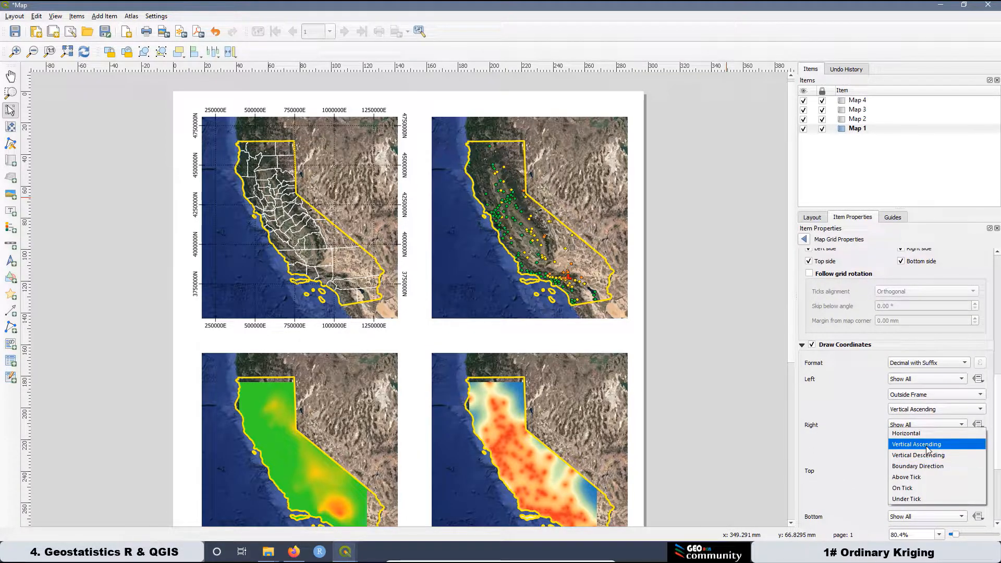
pyautogui.click(928, 445)
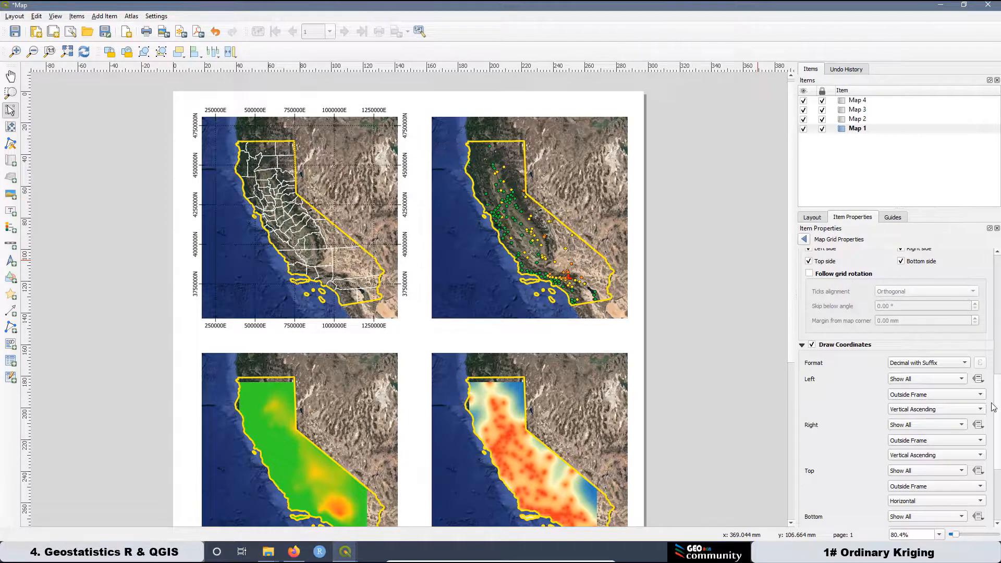
pyautogui.moveTo(998, 414); pyautogui.dragTo(999, 470)
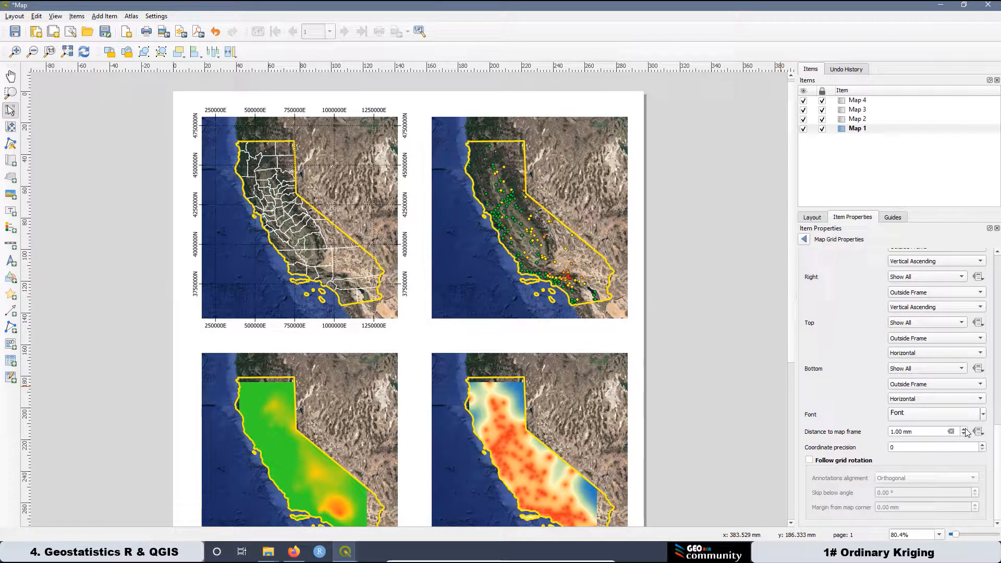
pyautogui.click(964, 429)
pyautogui.click(964, 429)
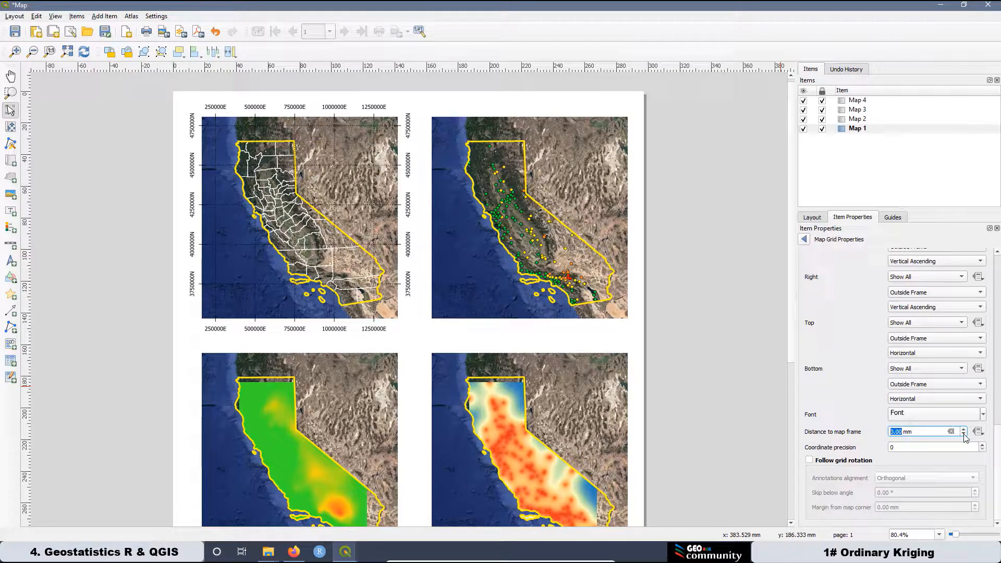
pyautogui.click(965, 435)
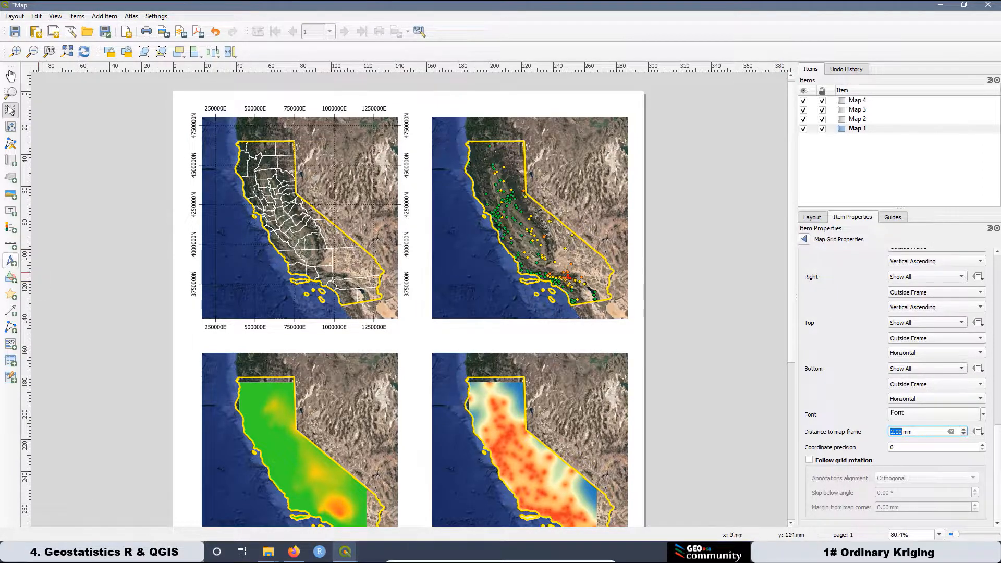
# Draw a legend box on the empty page area below the maps.
pyautogui.scroll(-1, 546, 243)
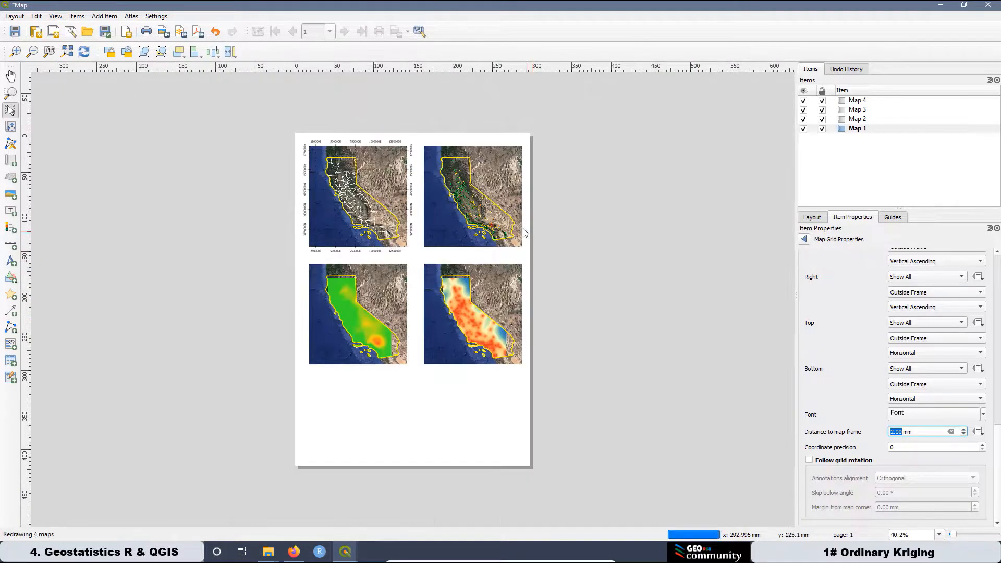
pyautogui.scroll(1, 370, 485)
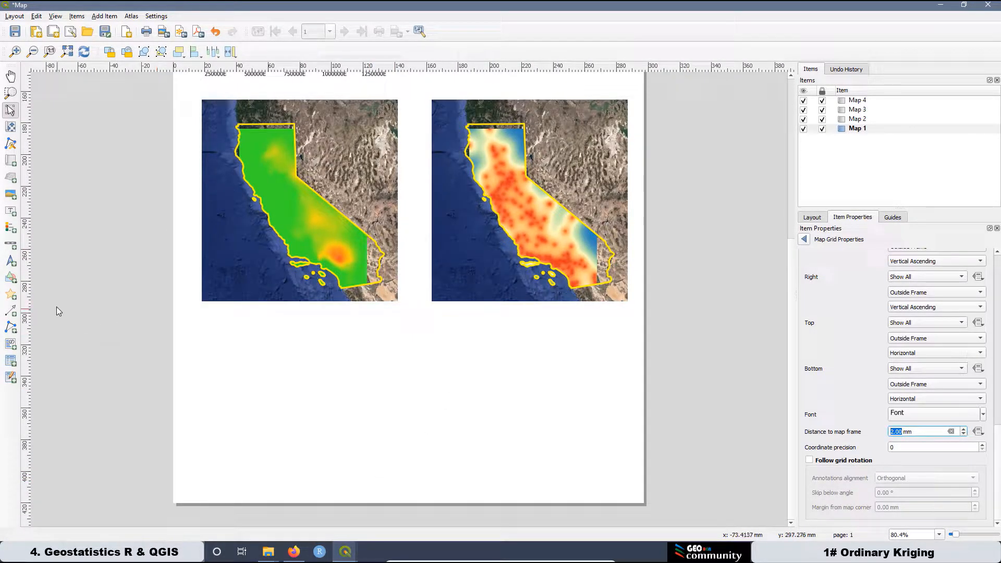
pyautogui.click(7, 228)
pyautogui.moveTo(514, 321); pyautogui.dragTo(628, 487)
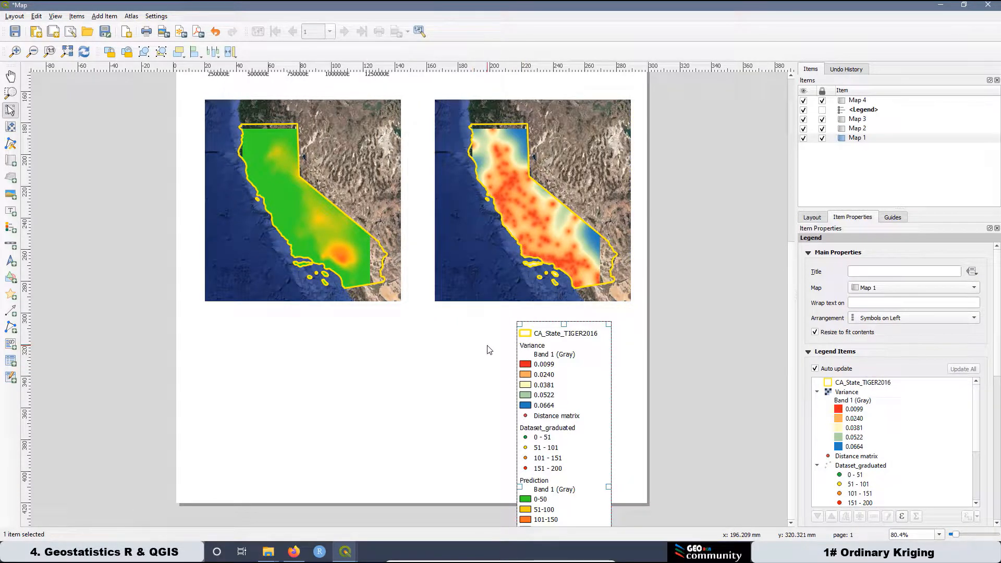
pyautogui.scroll(-2, 977, 448)
# Turn off legend Auto update and remove Distance matrix, Google Satellite and Dataset entries.
pyautogui.click(863, 400)
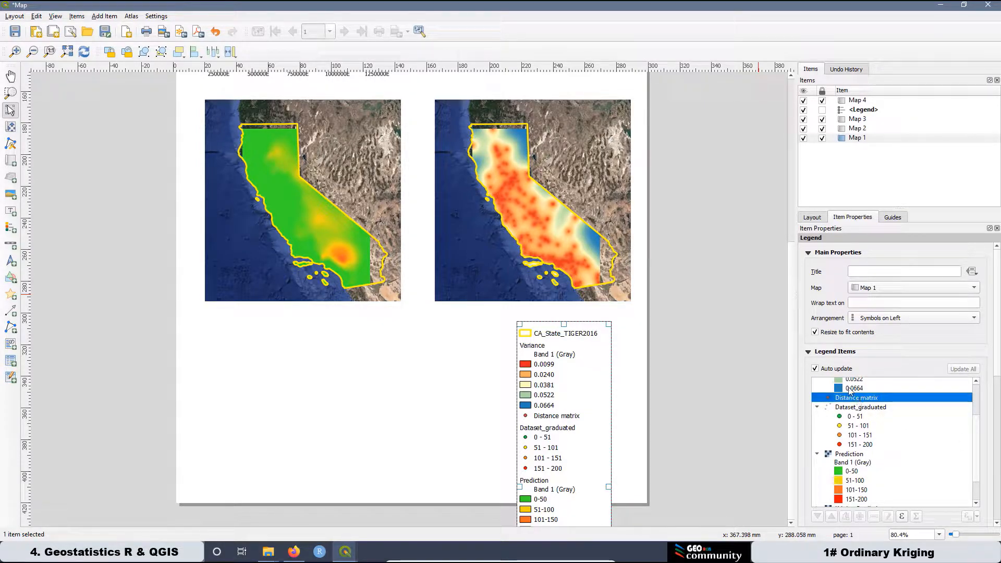
pyautogui.click(815, 369)
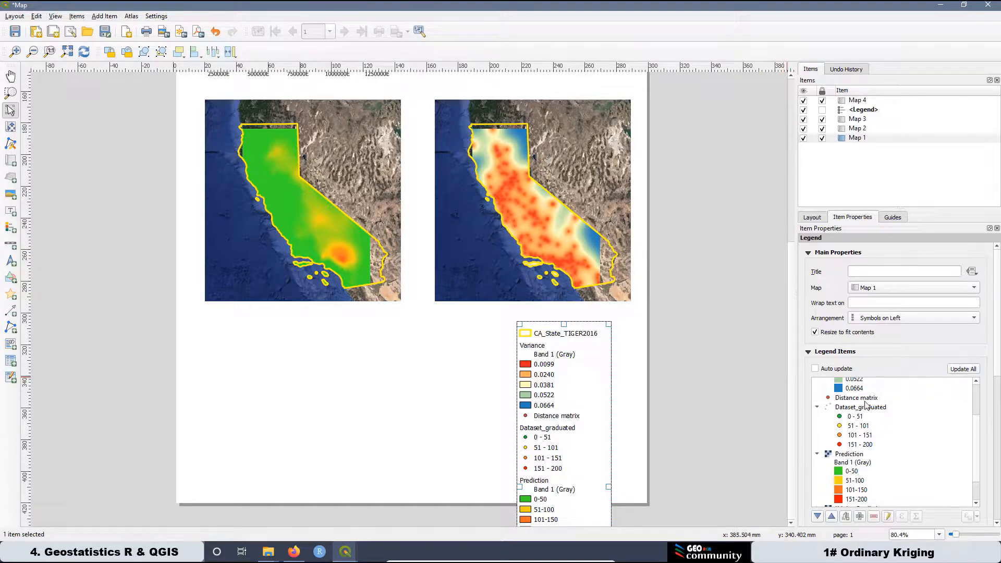
pyautogui.click(864, 399)
pyautogui.click(875, 517)
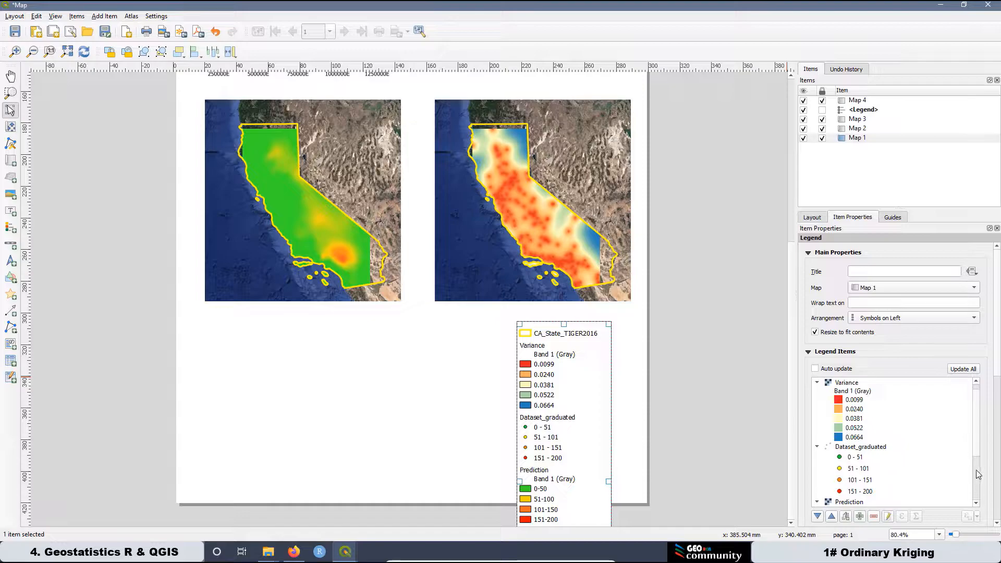
pyautogui.scroll(-3, 973, 456)
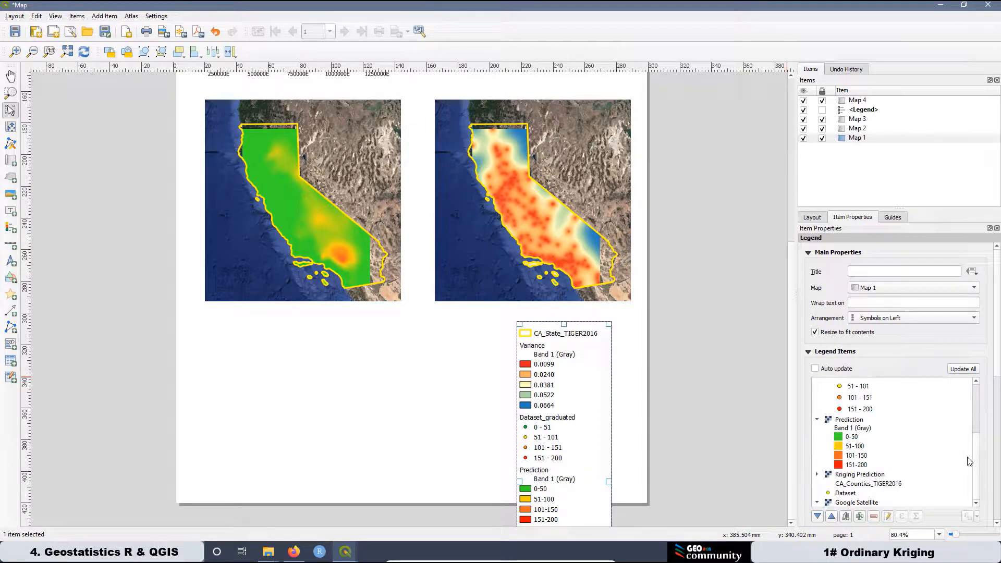
pyautogui.click(839, 504)
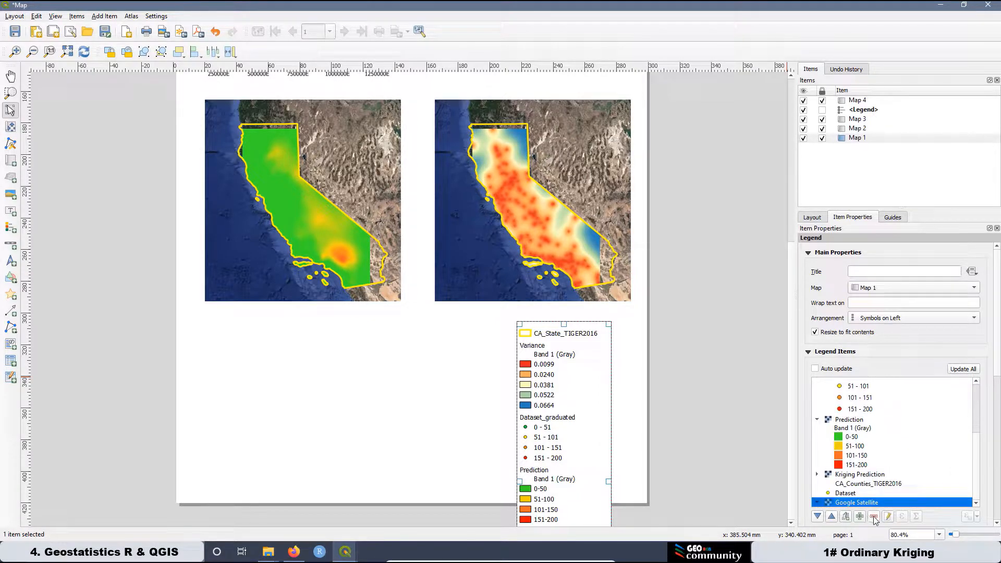
pyautogui.click(875, 516)
pyautogui.click(847, 503)
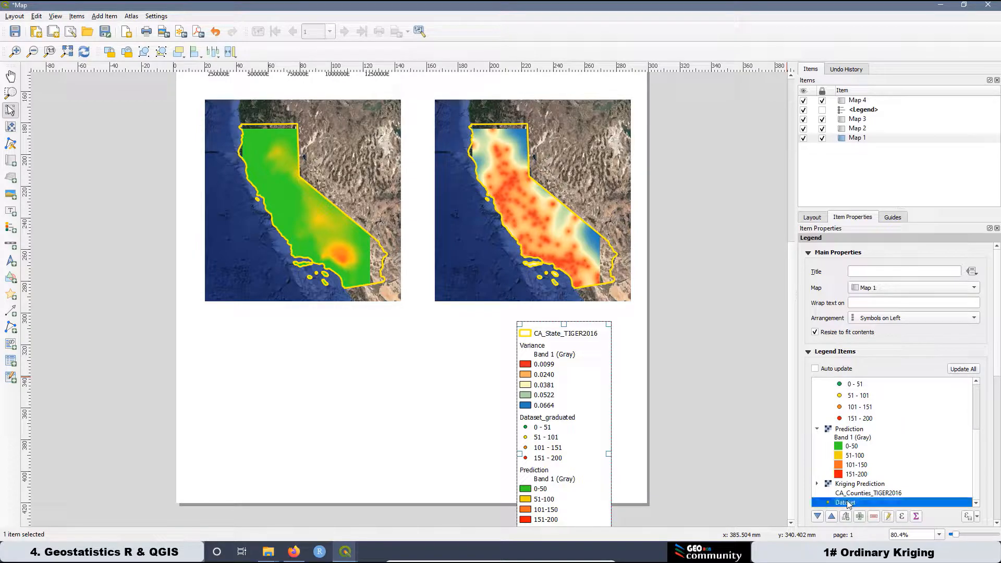
pyautogui.click(874, 517)
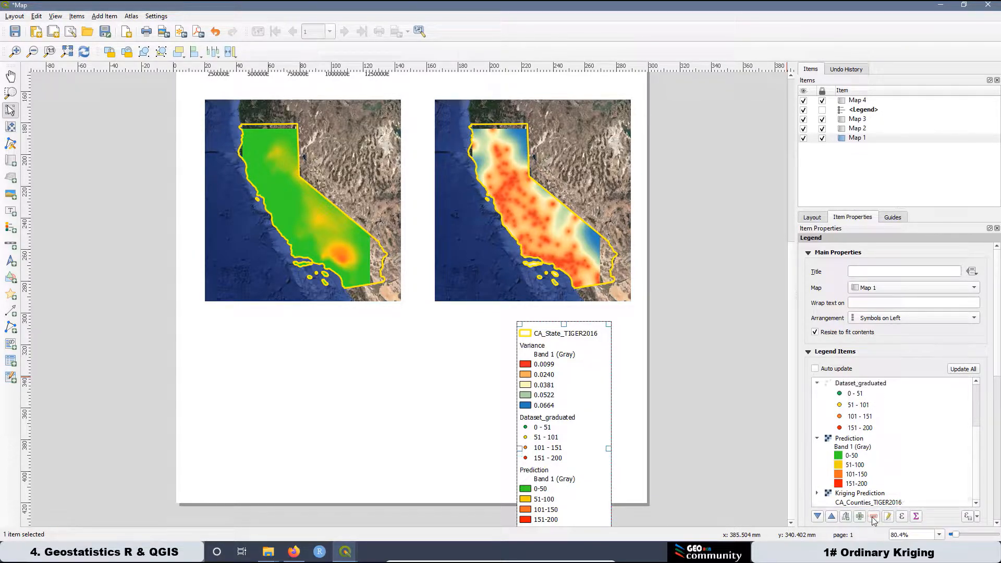
# Remove the CA_Counties_TIGER2016 and Kriging Prediction entries from the legend.
pyautogui.scroll(3, 878, 436)
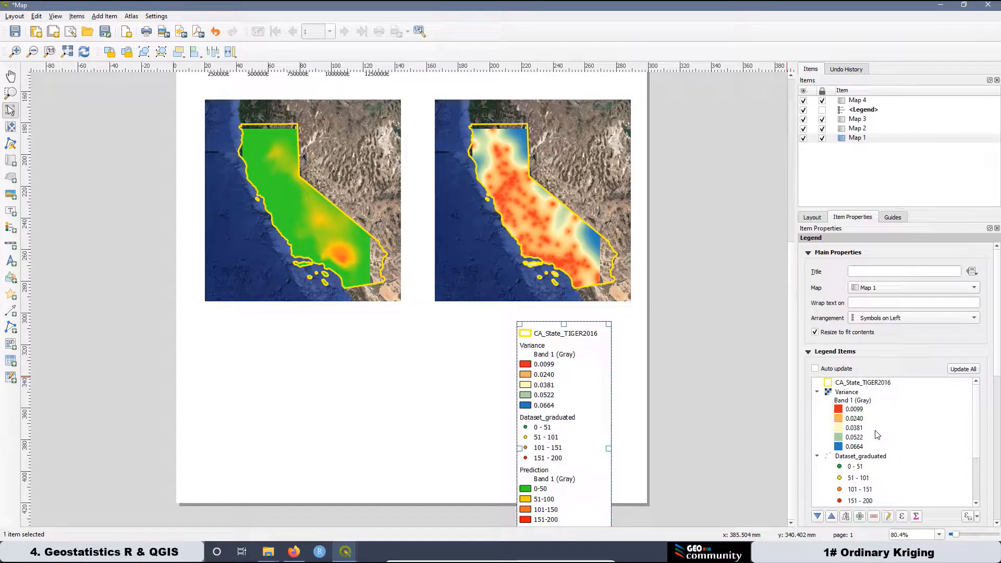
pyautogui.scroll(-3, 981, 433)
pyautogui.click(865, 504)
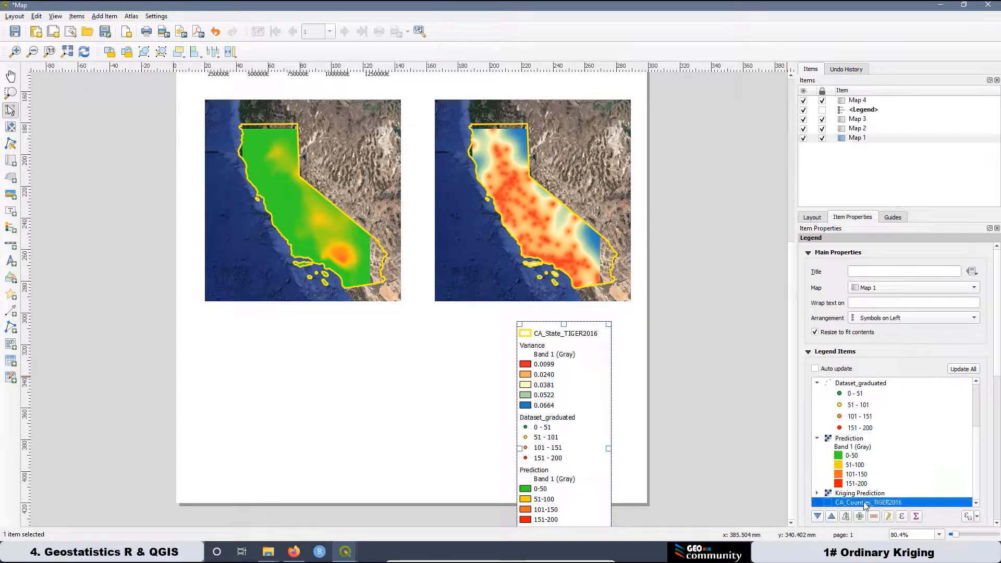
pyautogui.click(874, 516)
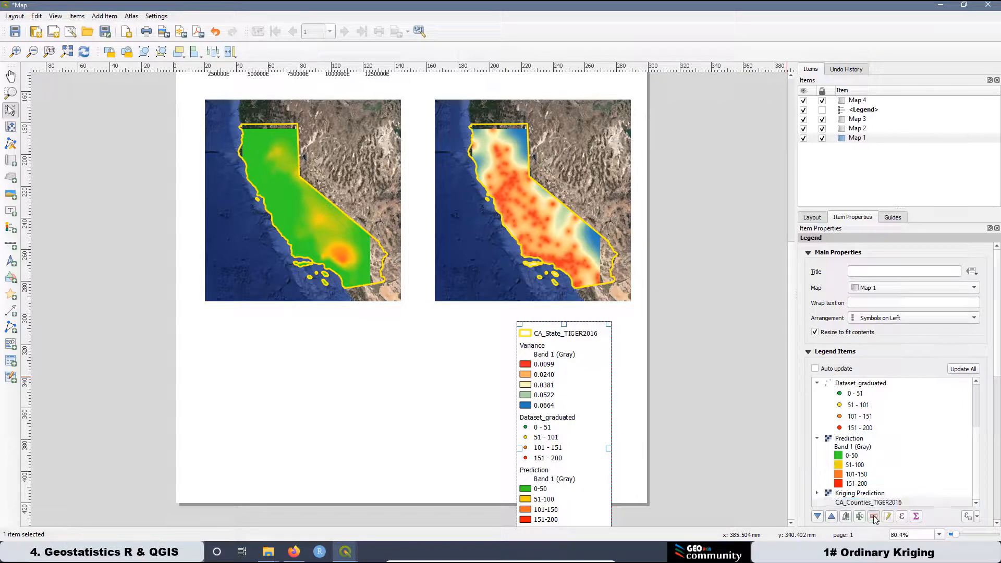
pyautogui.click(857, 504)
pyautogui.click(874, 516)
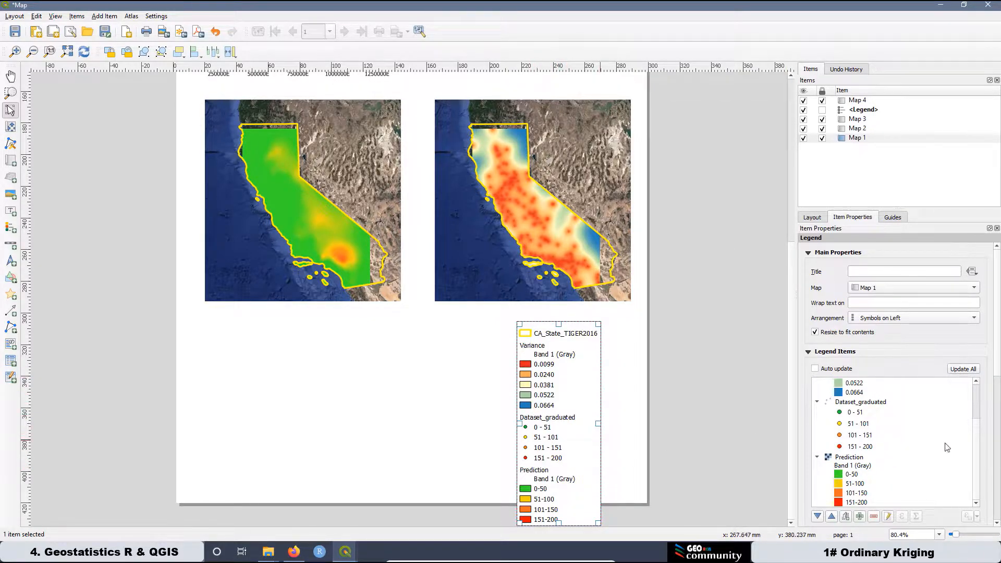
pyautogui.scroll(3, 976, 438)
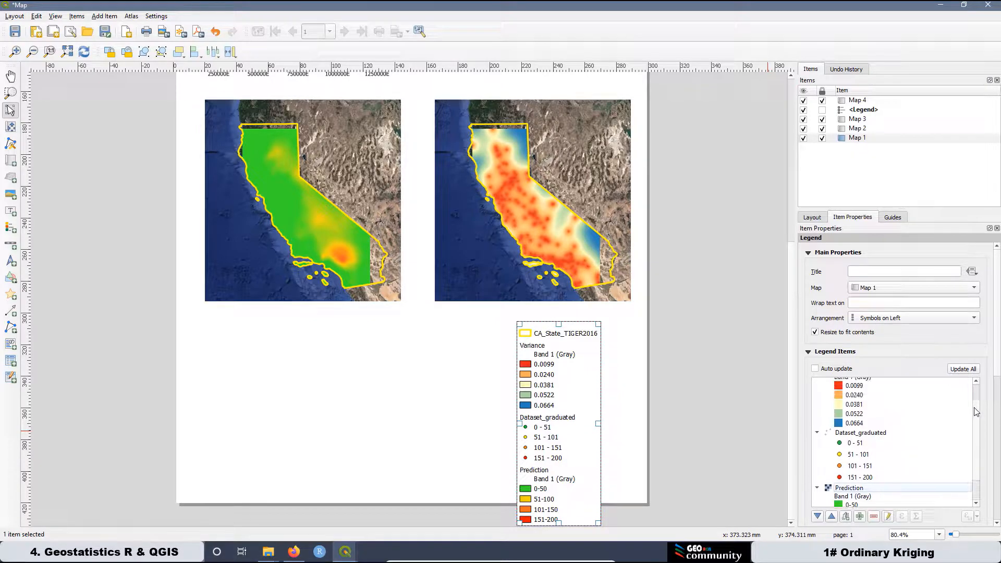
pyautogui.scroll(-2, 973, 440)
pyautogui.scroll(4, 974, 443)
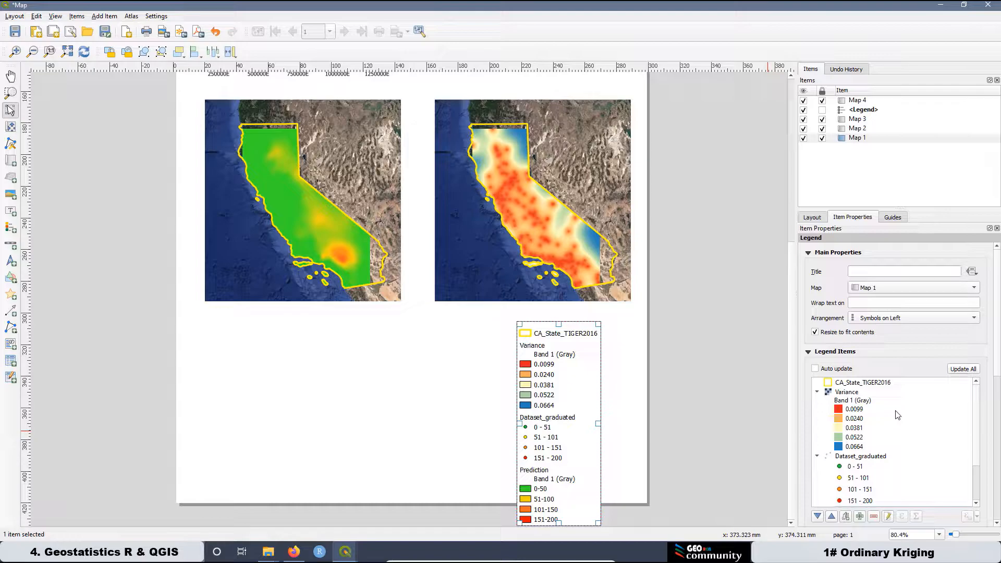
# Relabel the CA_State_TIGER2016 legend entry as 'State of California'.
pyautogui.click(864, 384)
pyautogui.doubleClick(865, 383)
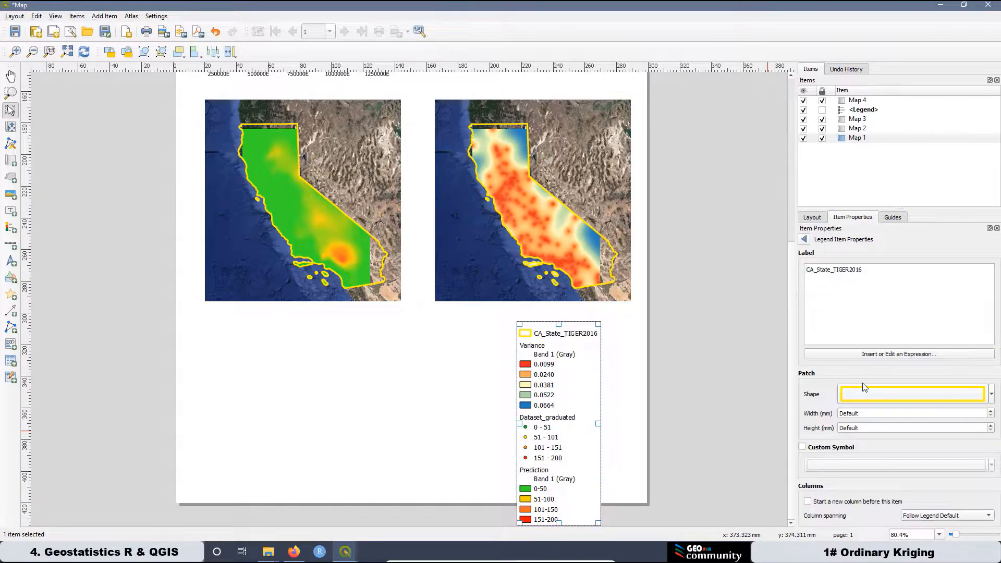
pyautogui.moveTo(863, 269); pyautogui.dragTo(802, 270)
pyautogui.write('S')
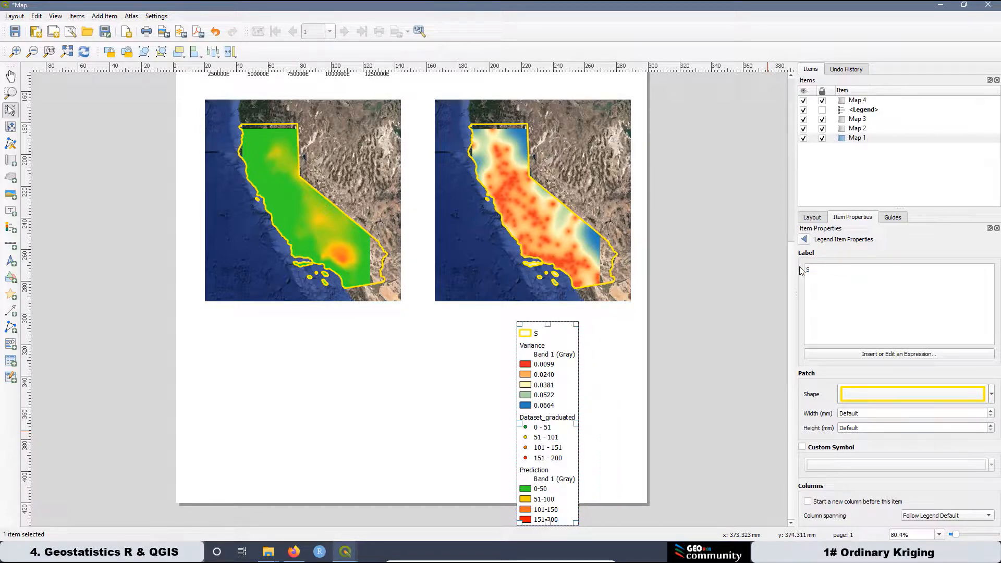
pyautogui.write('tate of California')
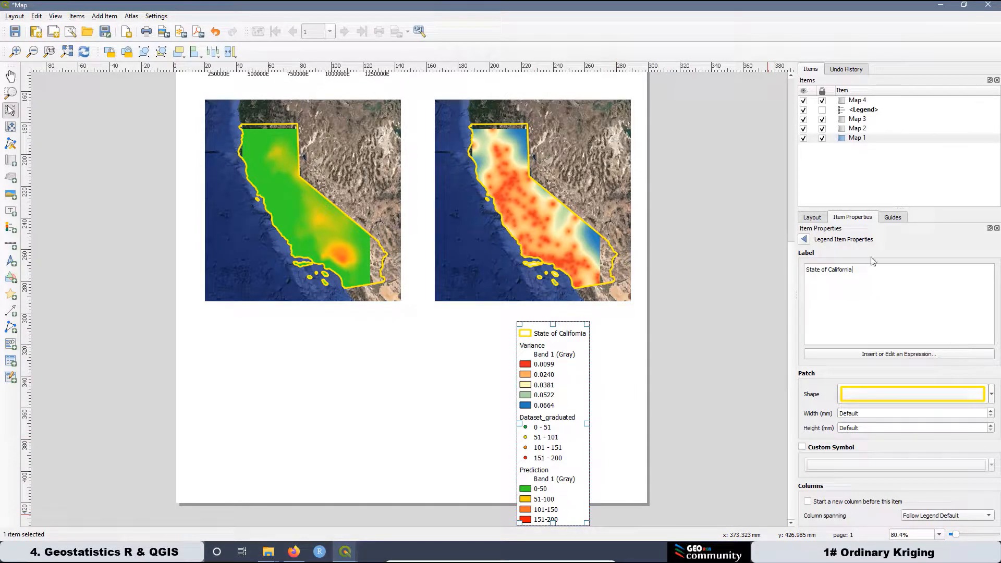
pyautogui.click(805, 240)
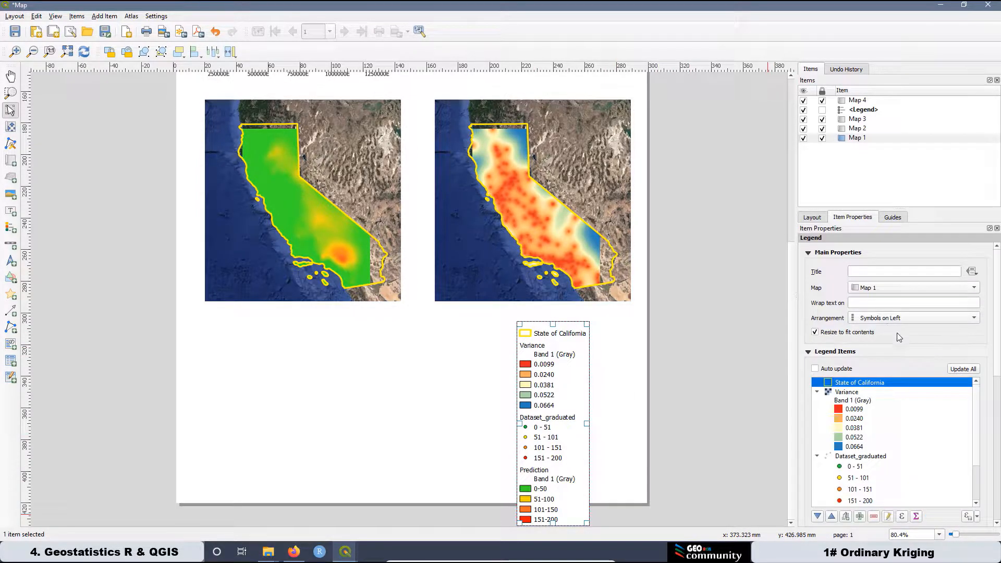
# Relabel the Variance legend entry as 'Kriging Variance Map'.
pyautogui.click(845, 393)
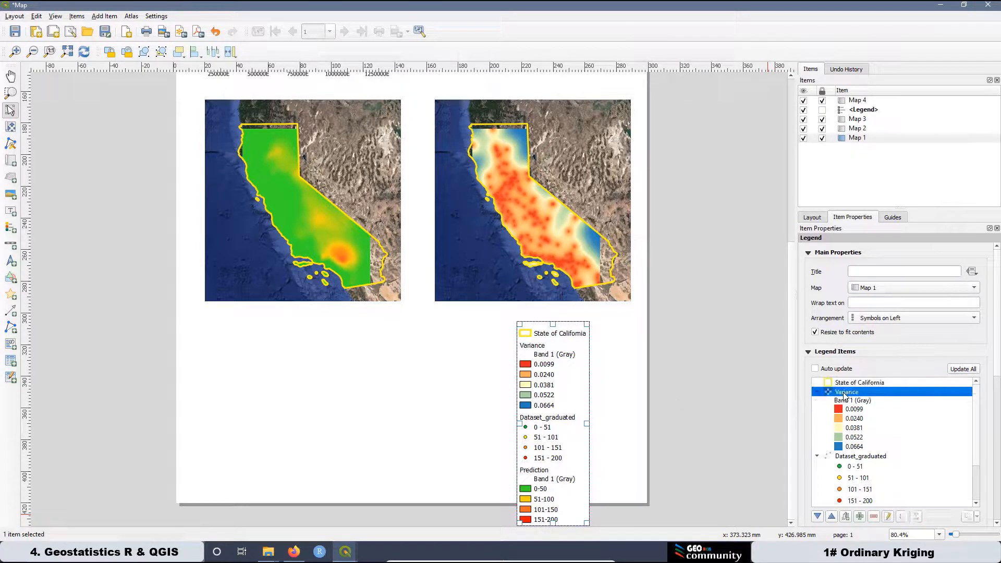
pyautogui.doubleClick(845, 394)
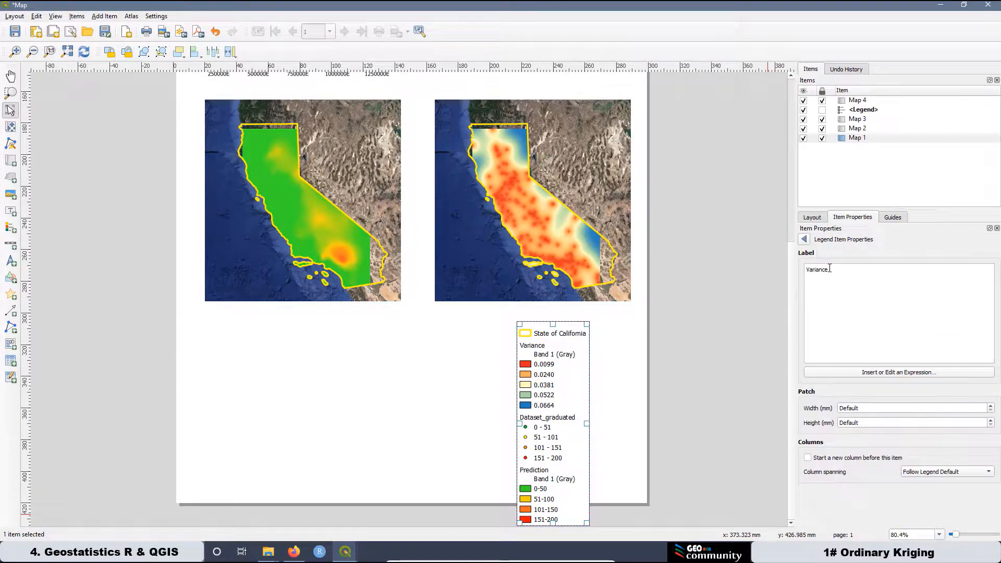
pyautogui.doubleClick(814, 269)
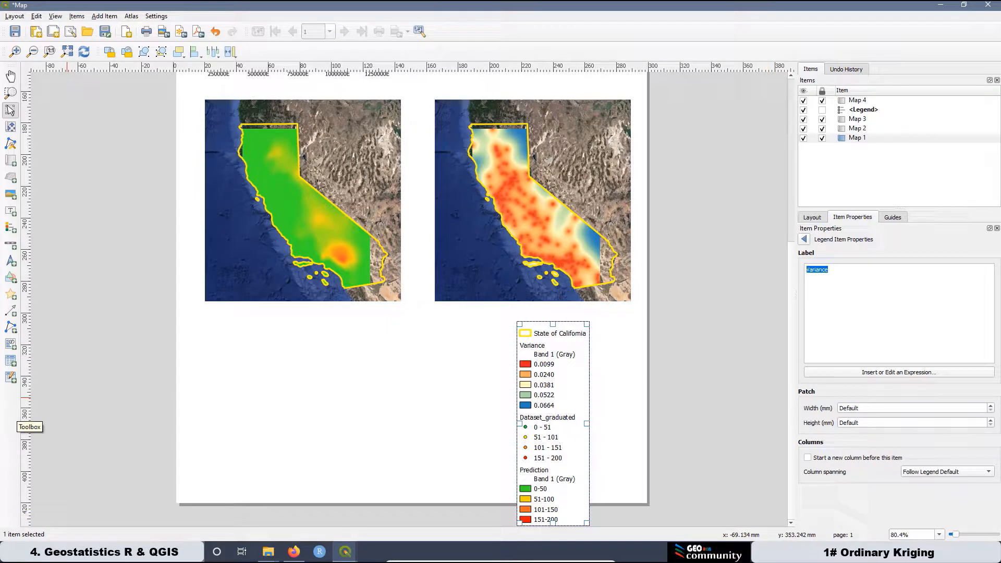
pyautogui.write('Kriging Variance Map')
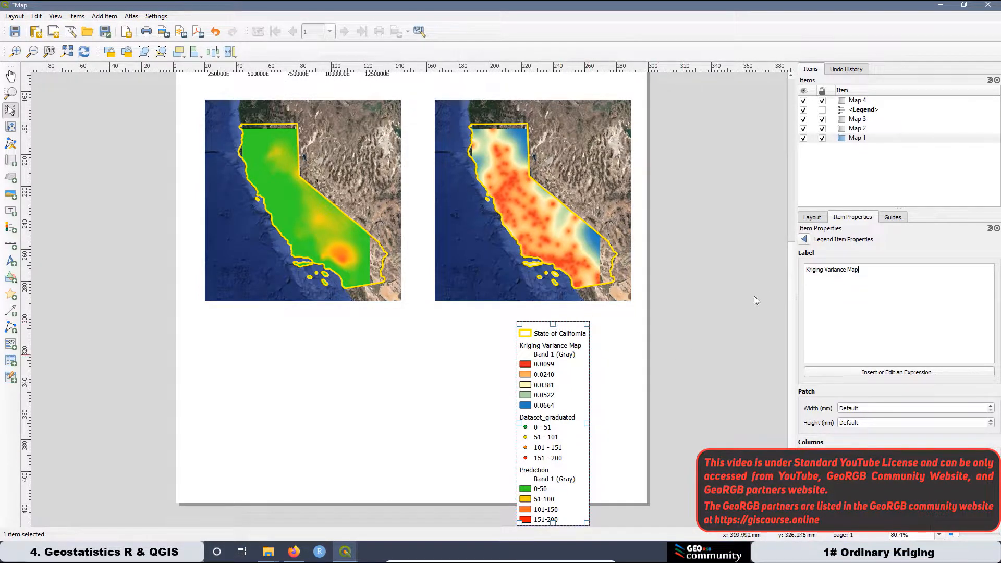
pyautogui.click(806, 240)
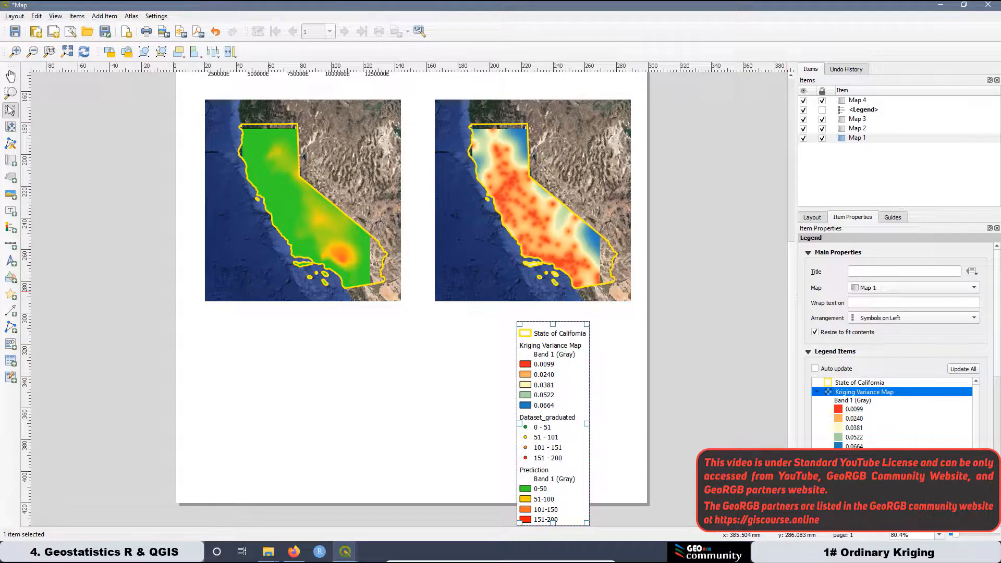
# Relabel the Dataset_graduated legend entry as 'Graduated dataset Map'.
pyautogui.doubleClick(856, 461)
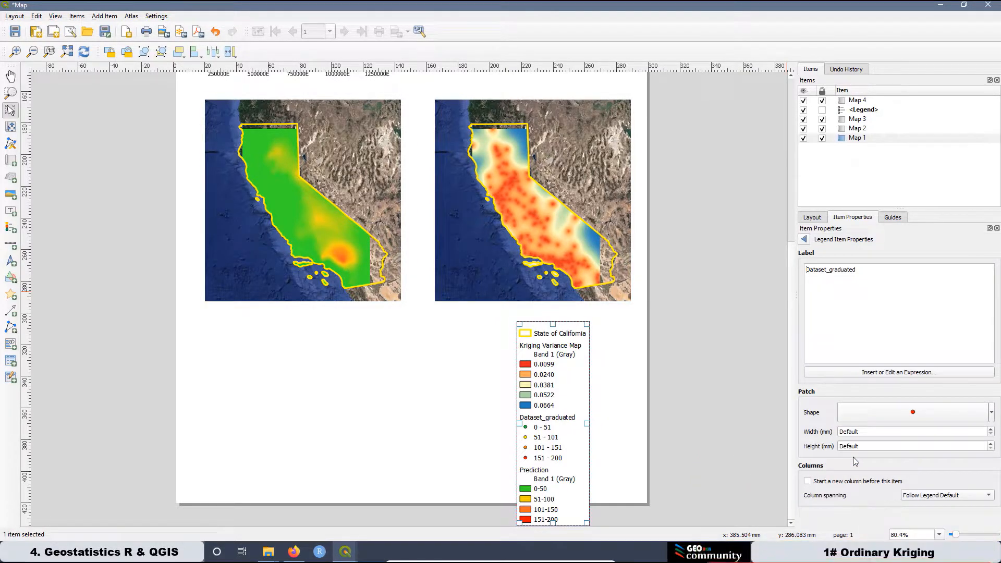
pyautogui.moveTo(863, 270); pyautogui.dragTo(773, 269)
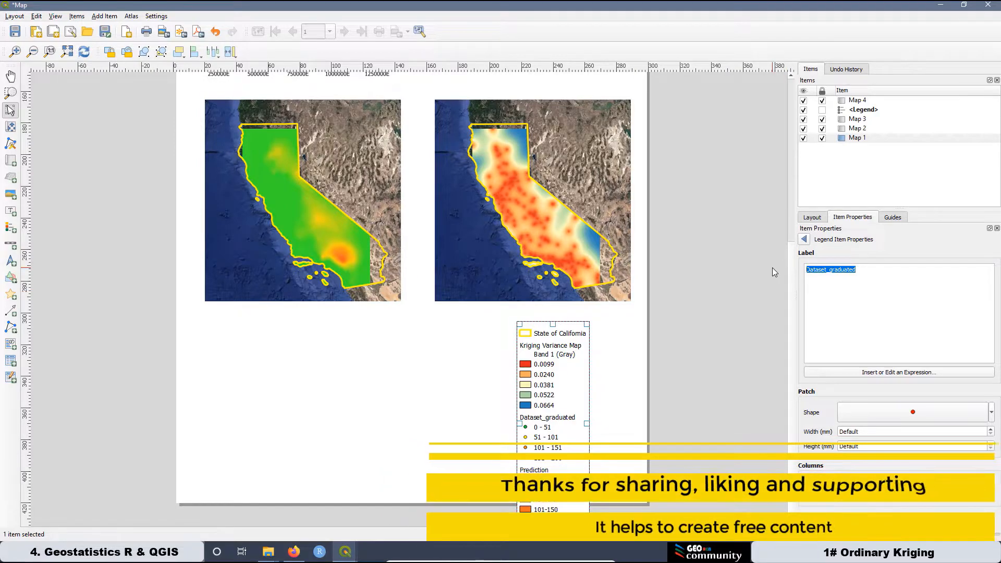
pyautogui.write('Graduated dat')
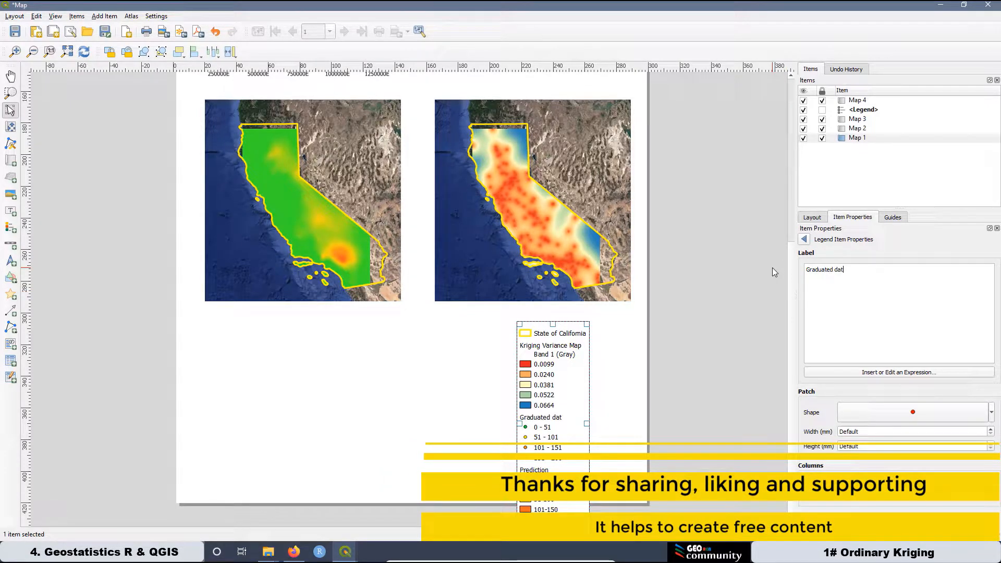
pyautogui.write('ase')
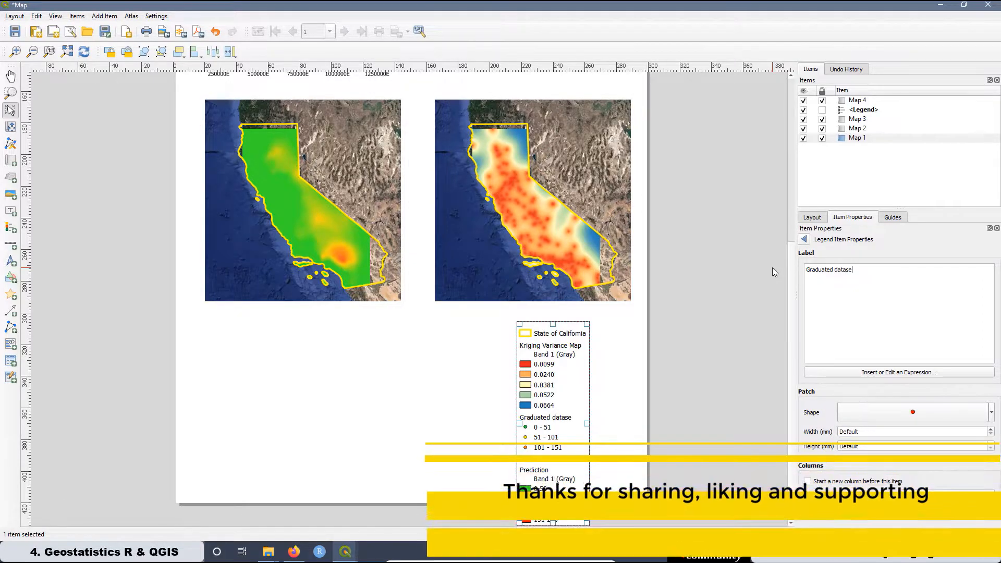
pyautogui.write('t Map')
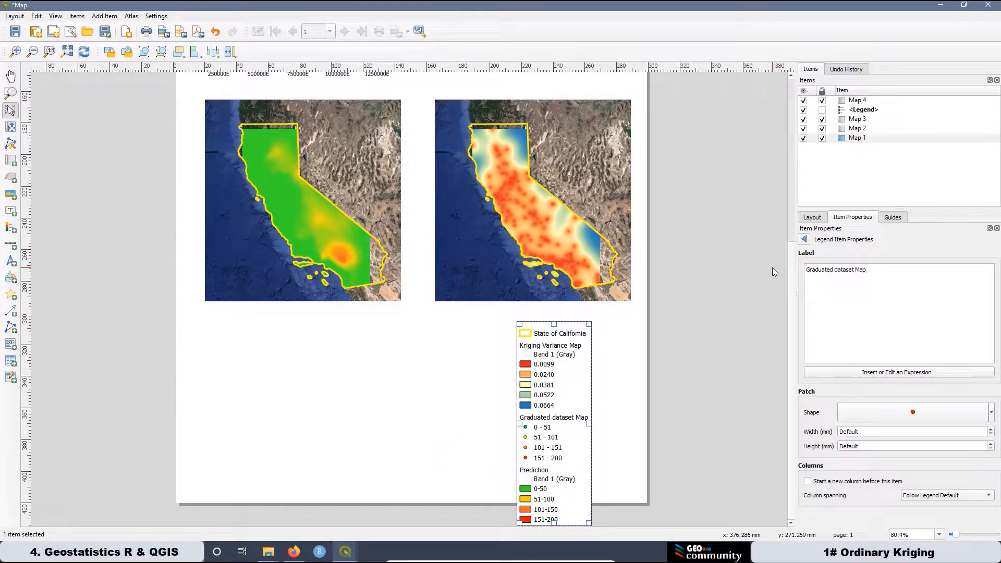
pyautogui.click(804, 239)
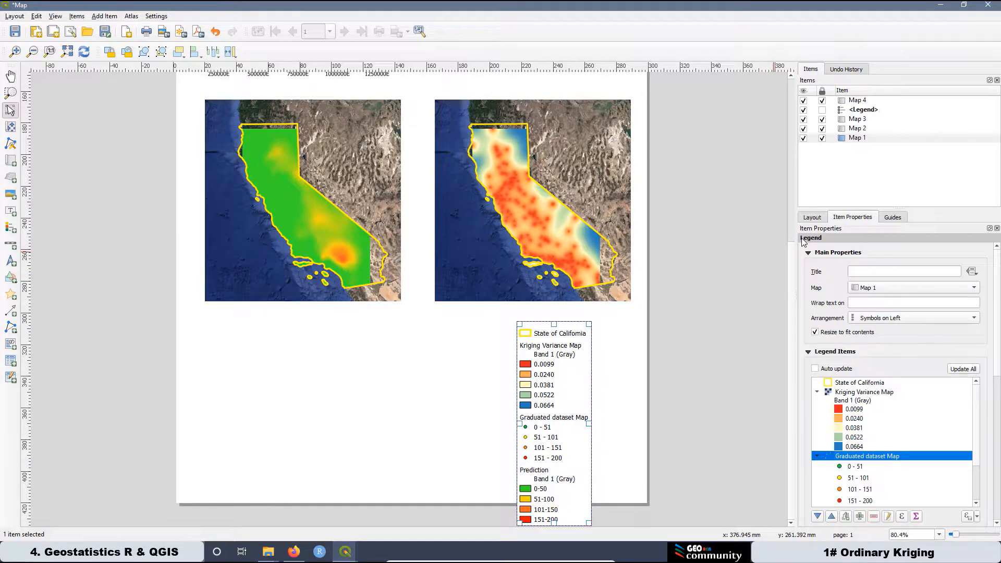
pyautogui.click(977, 503)
pyautogui.click(977, 504)
pyautogui.click(976, 503)
pyautogui.click(976, 503)
pyautogui.click(976, 503)
pyautogui.click(976, 503)
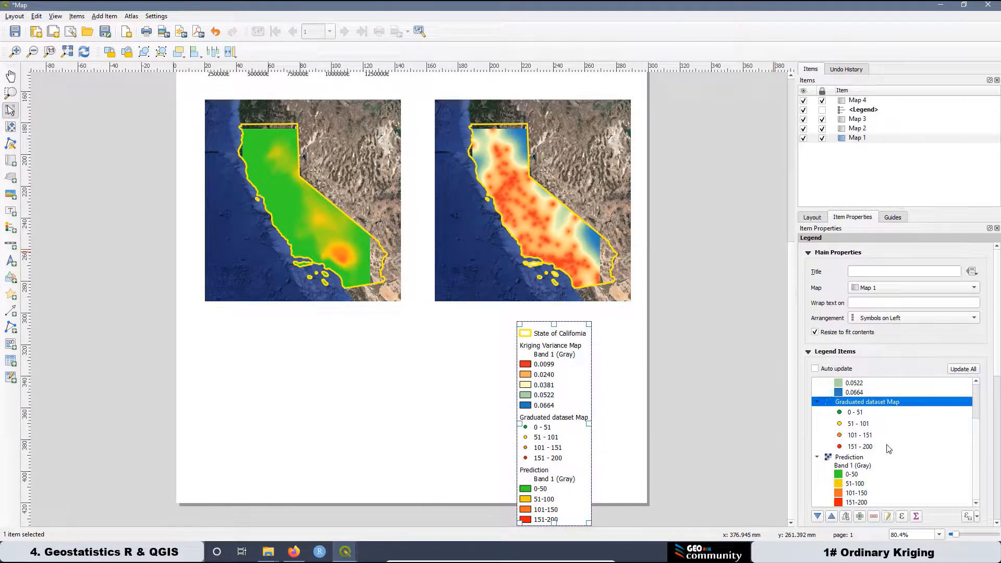
# Trim the label text of the Band 1 (Gray) entry under Prediction.
pyautogui.click(859, 465)
pyautogui.doubleClick(861, 468)
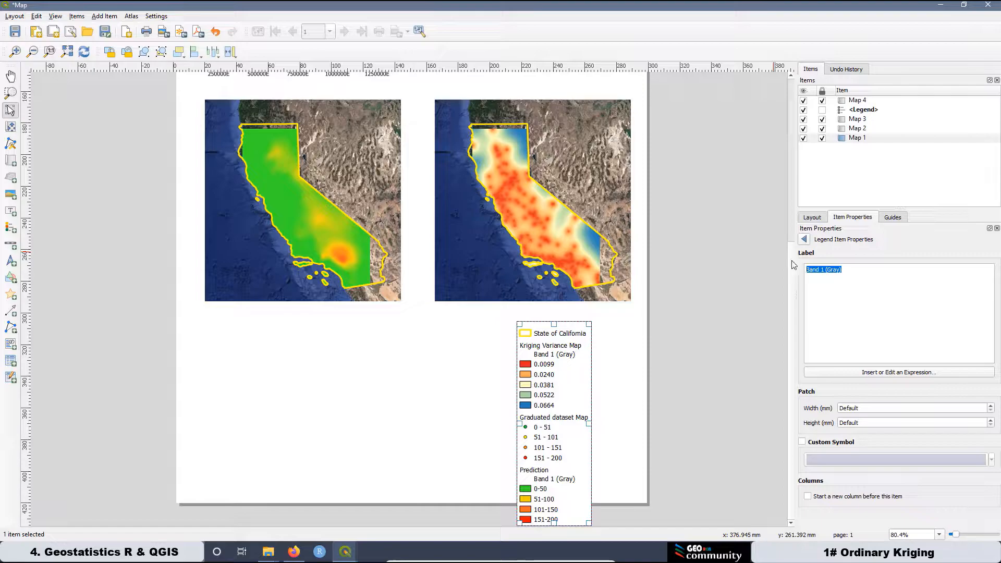
pyautogui.press('BackSpace')
pyautogui.click(804, 239)
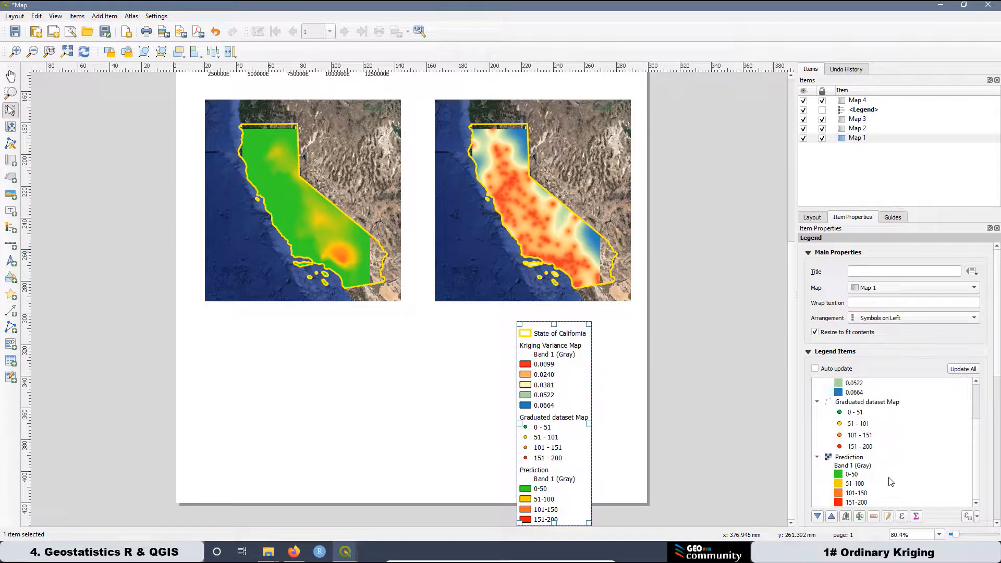
# Relabel the Prediction legend group as 'Ordinary Kriging Prediction Map'.
pyautogui.doubleClick(841, 459)
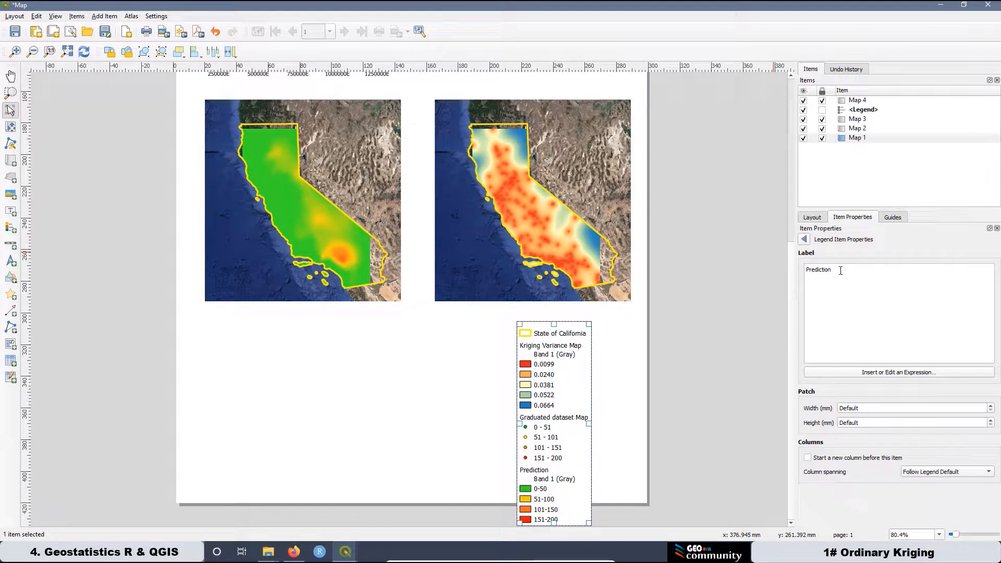
pyautogui.moveTo(780, 267); pyautogui.dragTo(764, 262)
pyautogui.write('Ordinary Kriging Prediction Map')
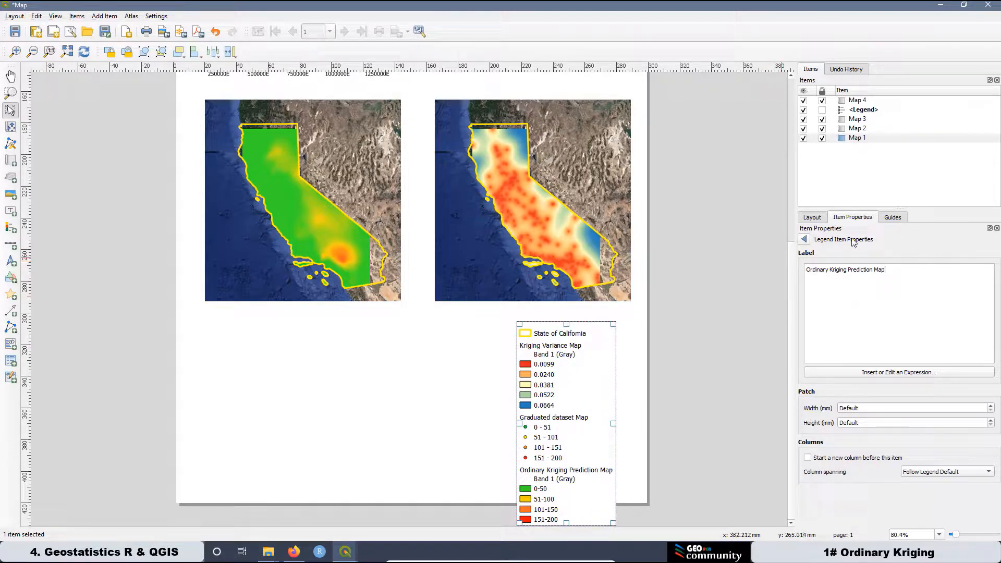
pyautogui.click(867, 325)
pyautogui.click(804, 238)
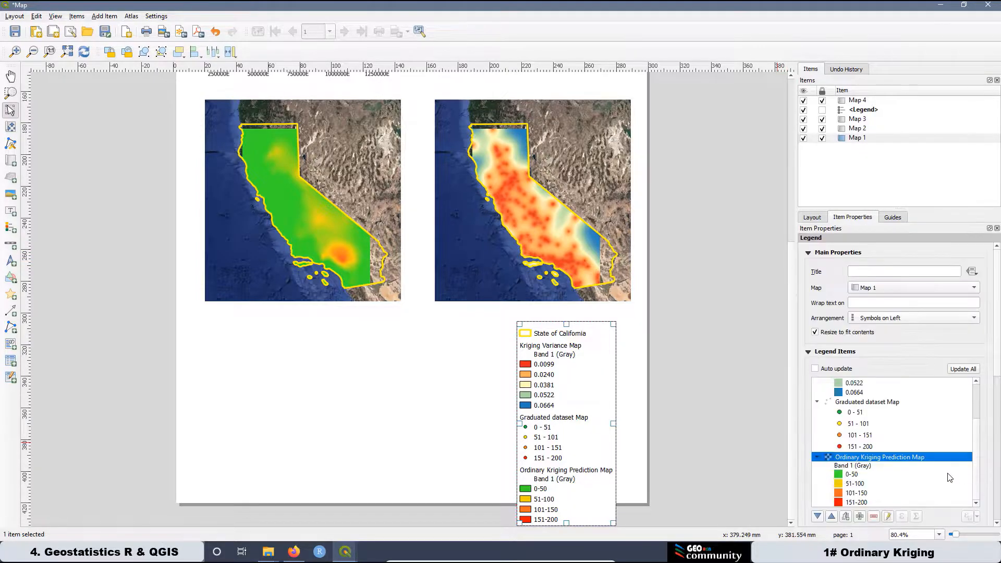
# Delete most of the Band 1 (Gray) label text, then bring up the QGIS window thumbnails.
pyautogui.click(854, 466)
pyautogui.doubleClick(856, 467)
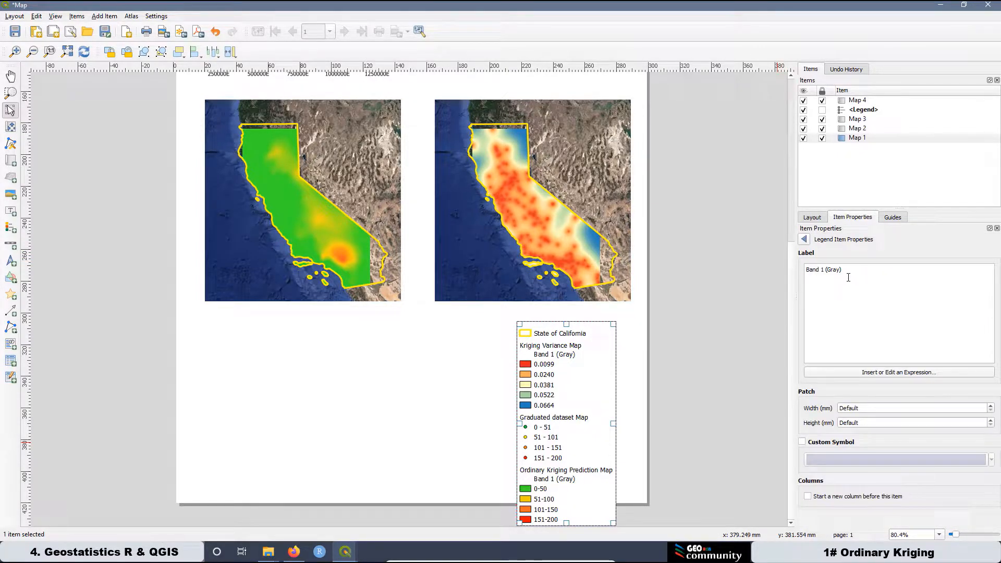
pyautogui.moveTo(841, 271); pyautogui.dragTo(812, 269)
pyautogui.press('BackSpace')
pyautogui.press('BackSpace')
pyautogui.click(804, 239)
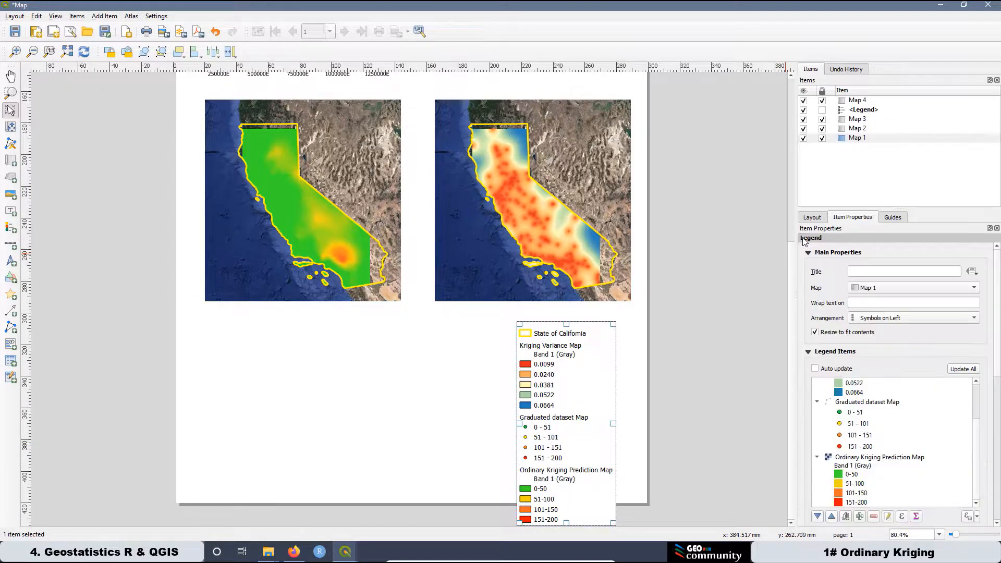
pyautogui.click(340, 556)
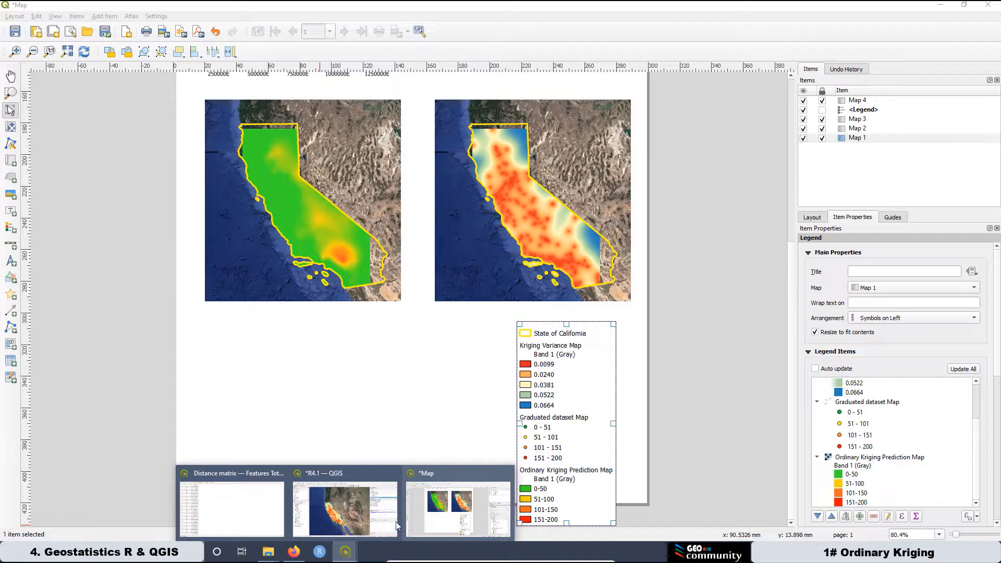
# Return to the '*R4.1 — QGIS' map window and inspect the Prediction layer's symbology without changes.
pyautogui.click(351, 472)
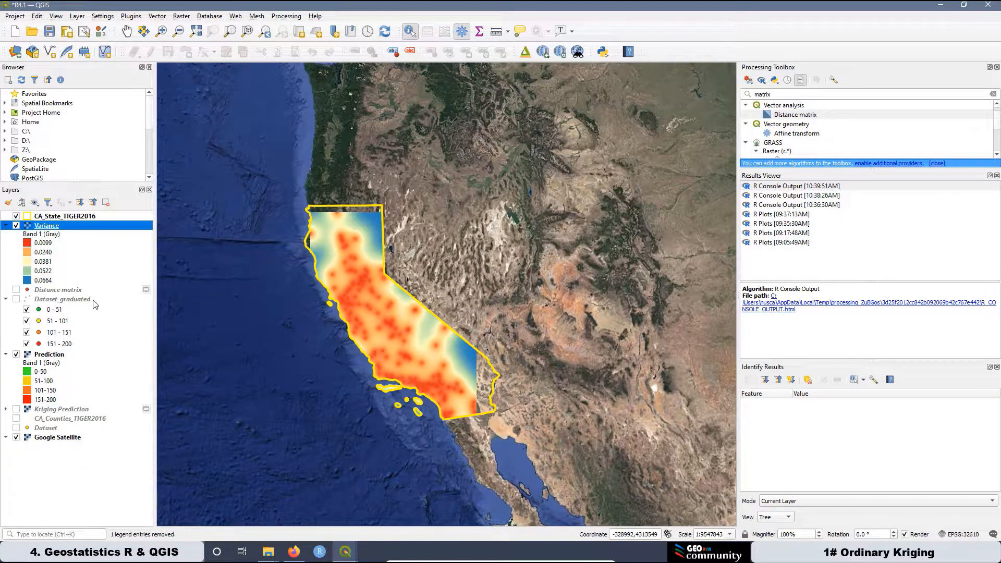
pyautogui.click(43, 365)
pyautogui.doubleClick(43, 365)
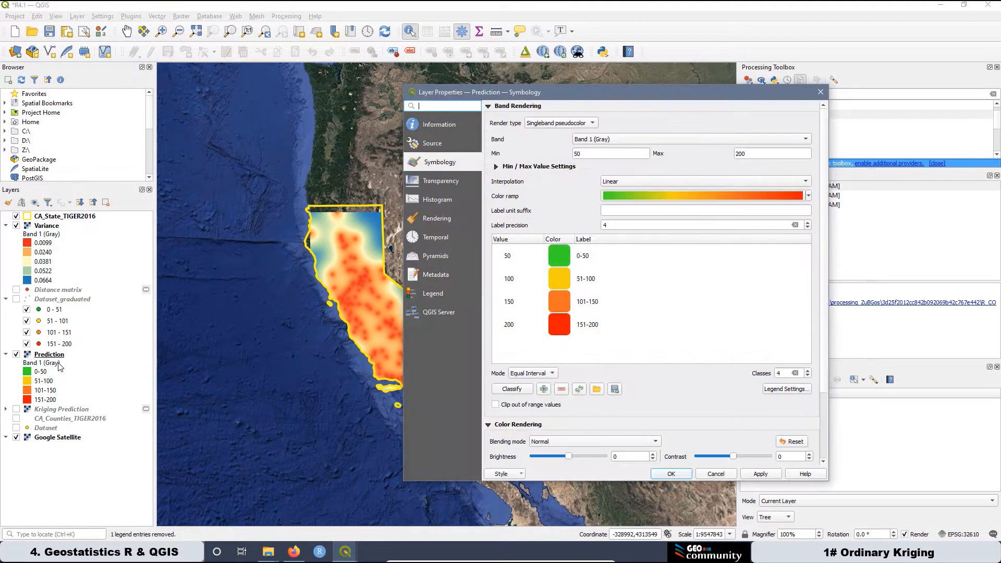
pyautogui.click(701, 477)
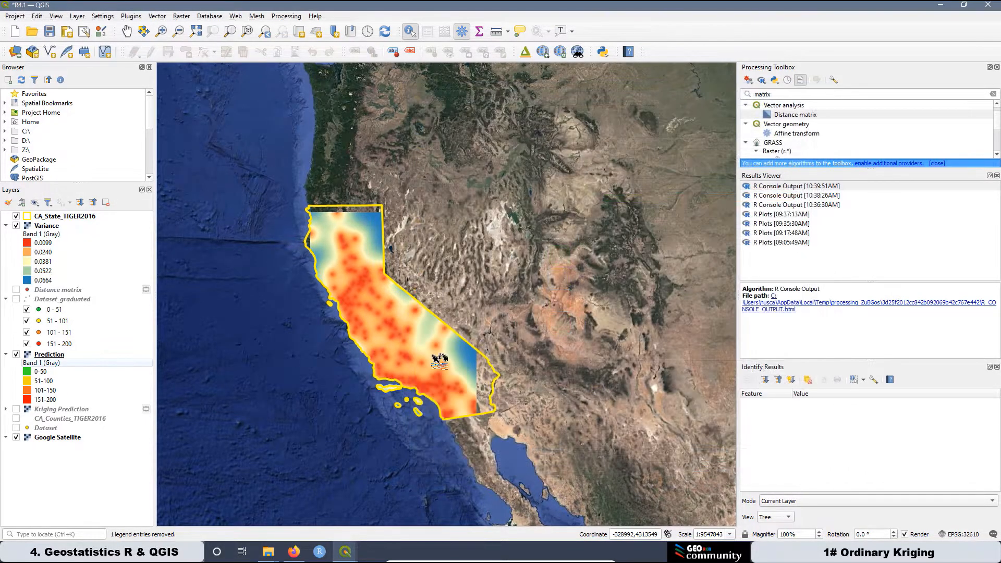
pyautogui.doubleClick(57, 365)
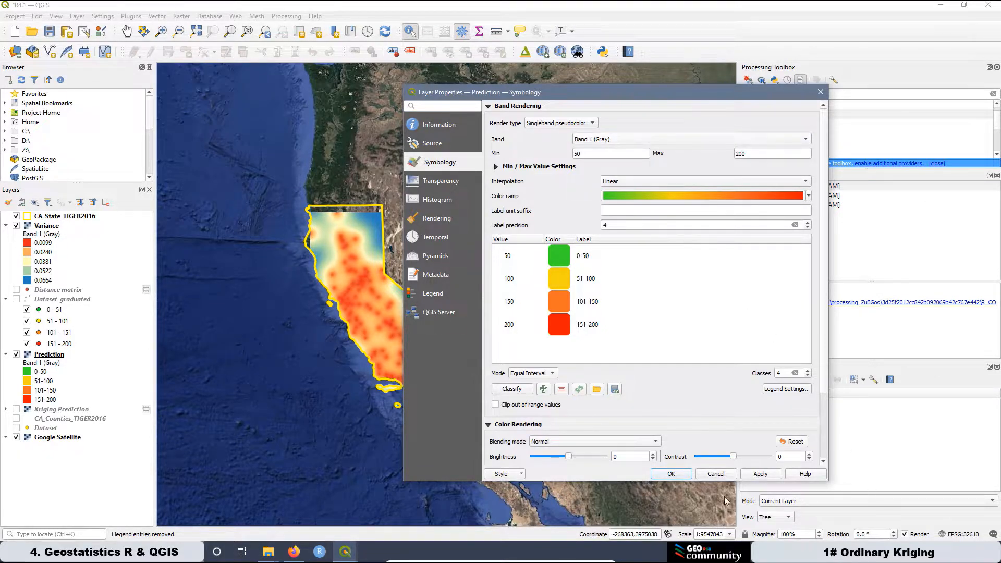
pyautogui.click(717, 476)
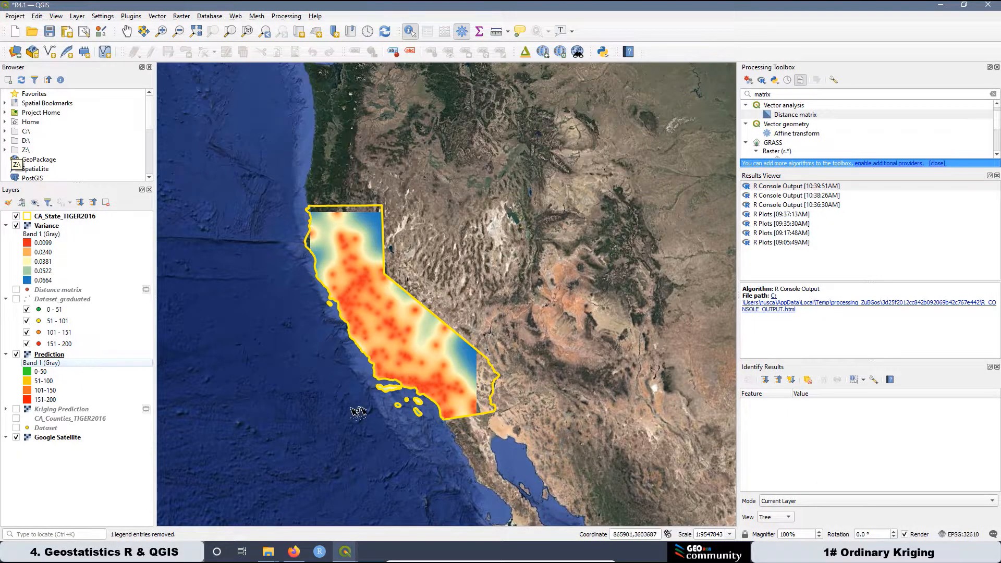
# Rename the Prediction layer in the Layers panel to 'Kriging Prediction'.
pyautogui.rightClick(53, 356)
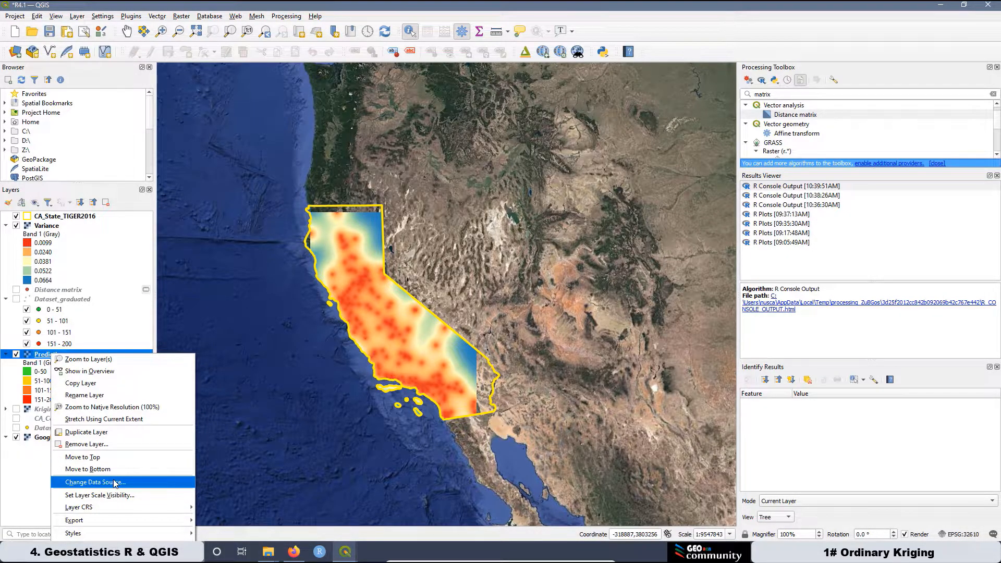
pyautogui.click(89, 396)
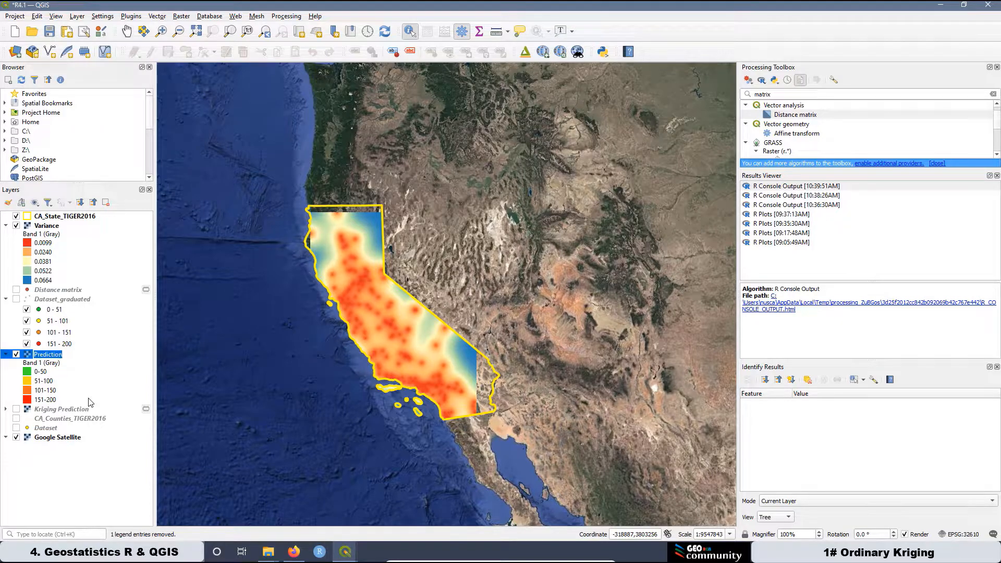
pyautogui.write('Kriging')
pyautogui.click(51, 368)
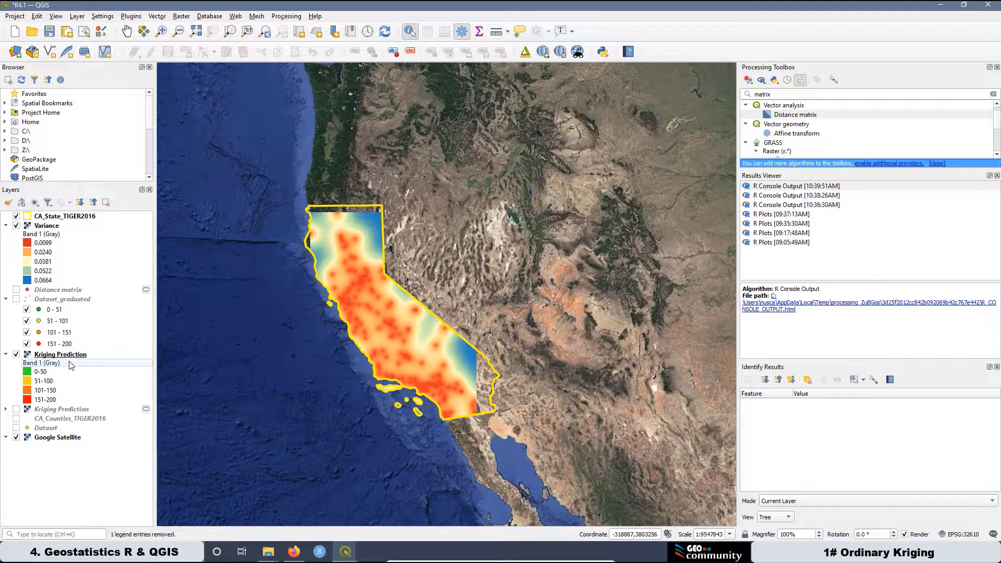
pyautogui.click(348, 557)
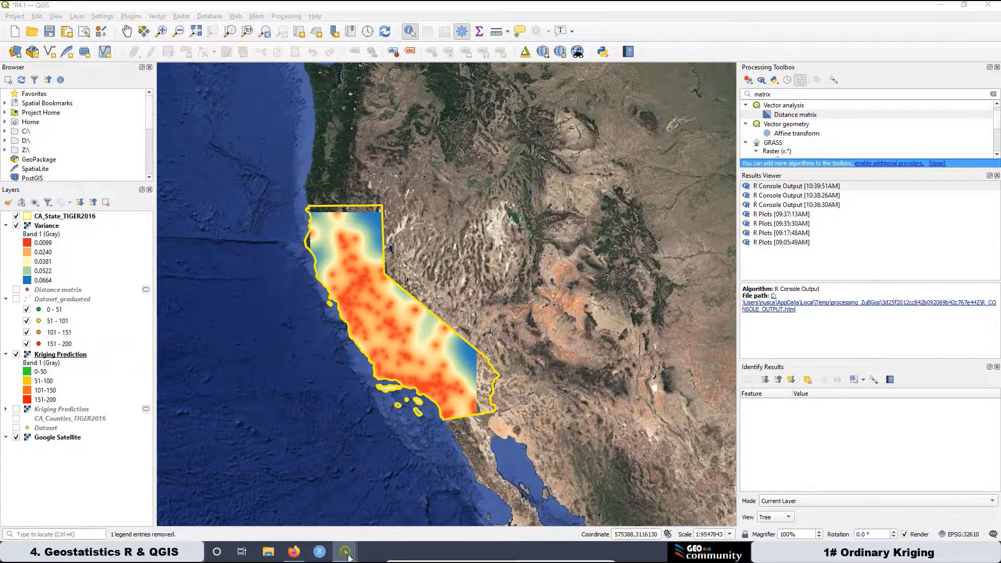
# In the print layout, remove Band 1 (Gray) from the Ordinary Kriging Prediction Map legend group.
pyautogui.click(453, 485)
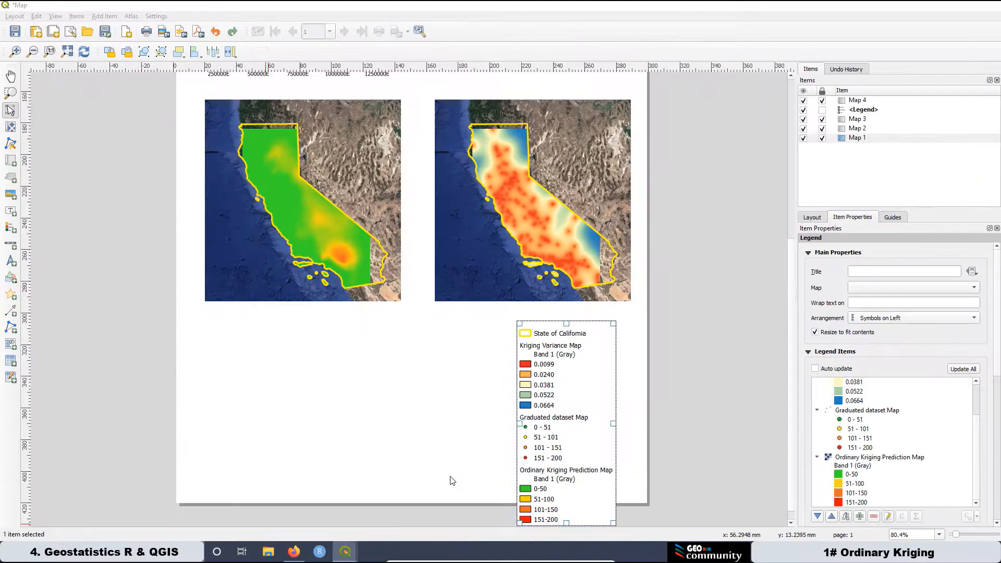
pyautogui.click(853, 466)
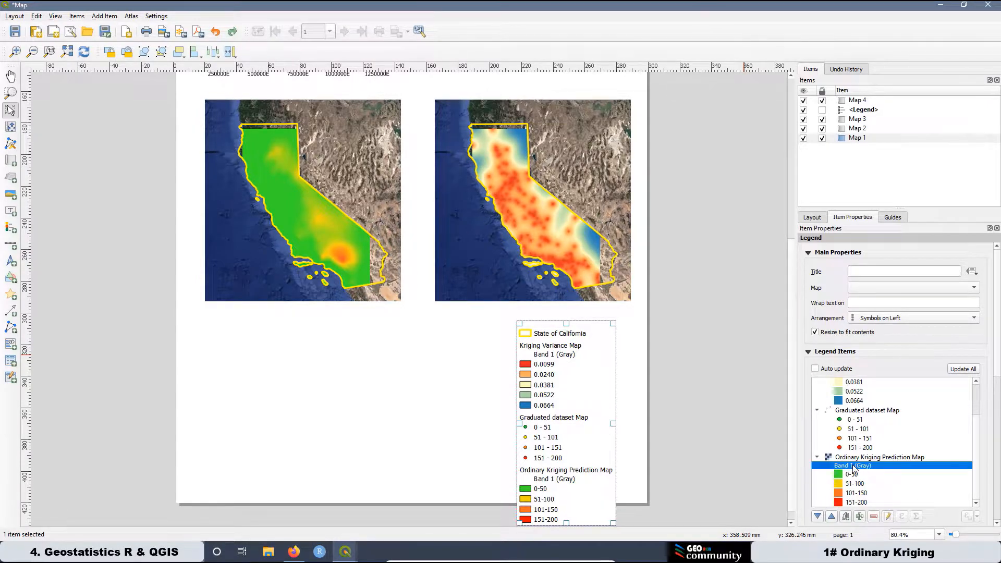
pyautogui.click(875, 517)
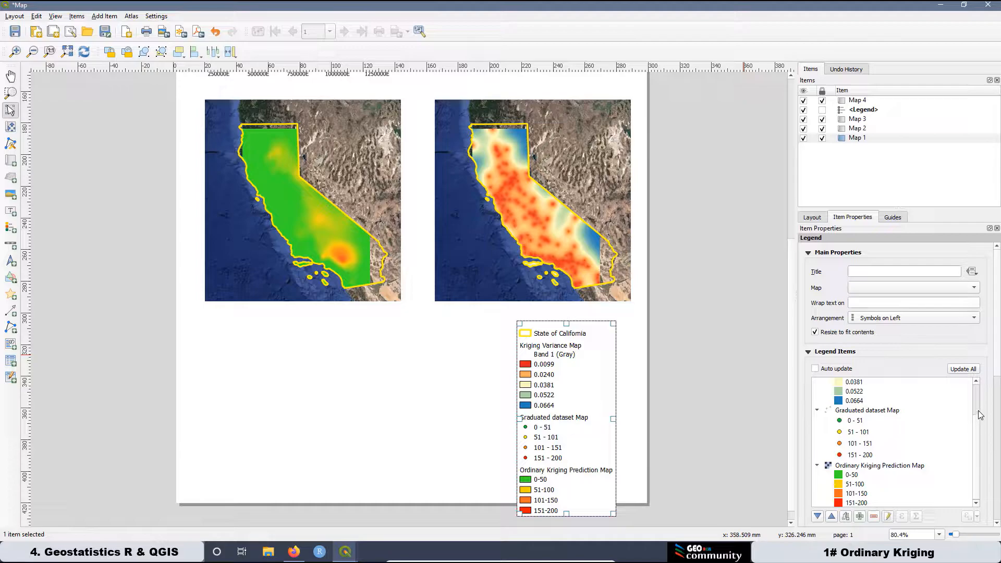
pyautogui.scroll(2, 978, 411)
pyautogui.click(976, 504)
pyautogui.click(976, 504)
pyautogui.click(976, 504)
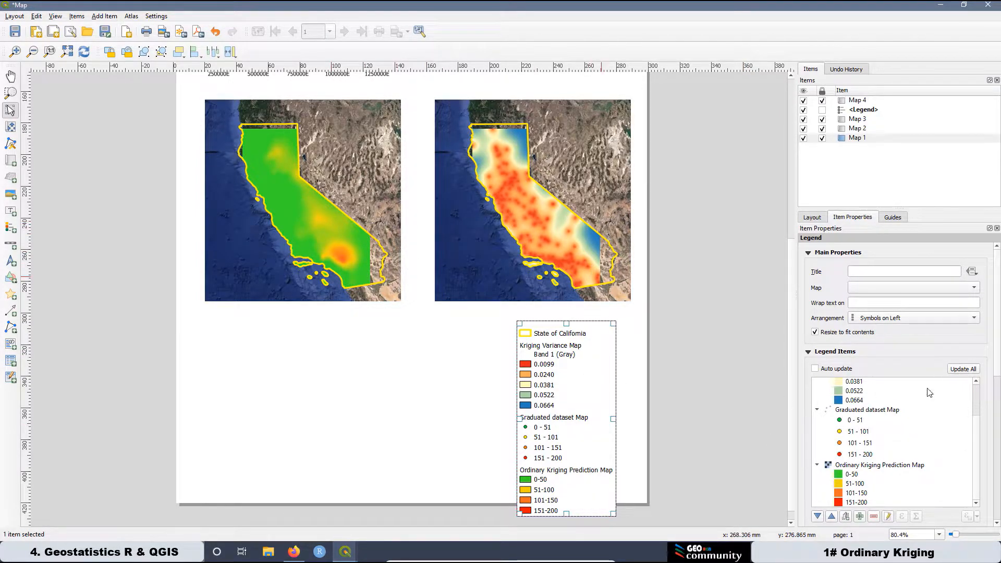
pyautogui.scroll(2, 977, 423)
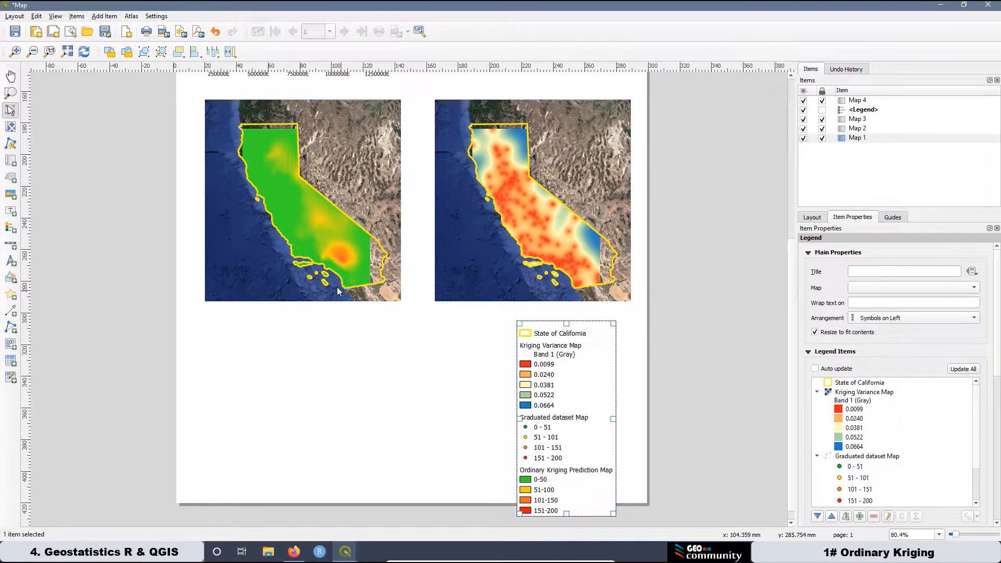
pyautogui.scroll(-1, 338, 291)
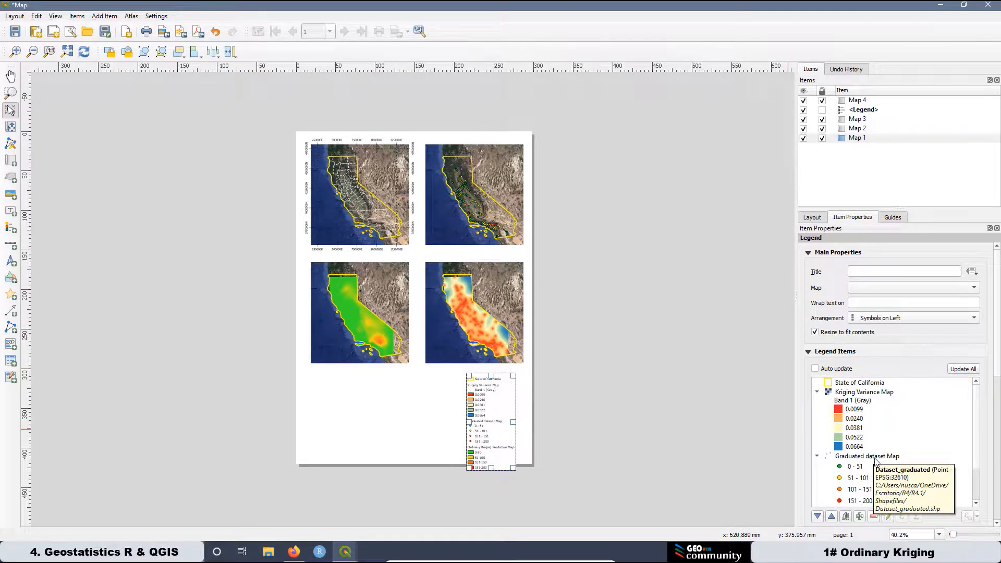
# Move Graduated dataset Map and Ordinary Kriging Prediction Map higher in the legend order.
pyautogui.moveTo(868, 459); pyautogui.dragTo(897, 390)
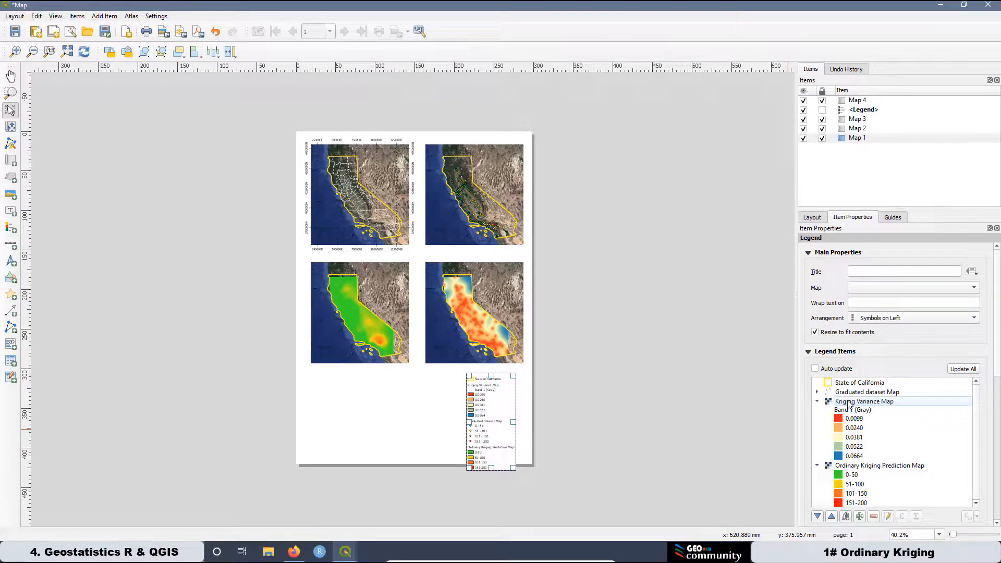
pyautogui.click(882, 469)
pyautogui.moveTo(892, 466); pyautogui.dragTo(918, 397)
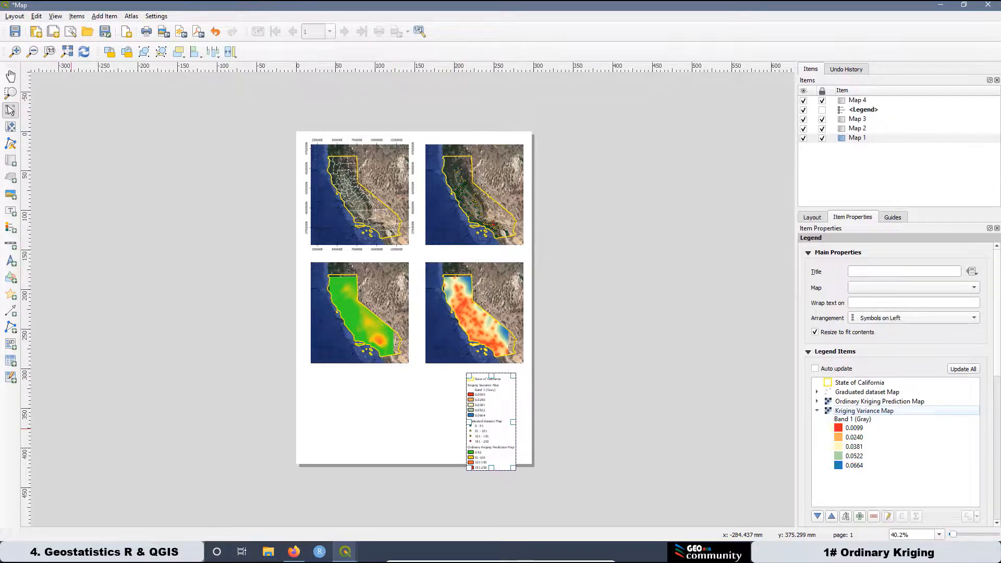
# Drag the legend up and right so it sits just beneath Map 4.
pyautogui.scroll(1, 473, 423)
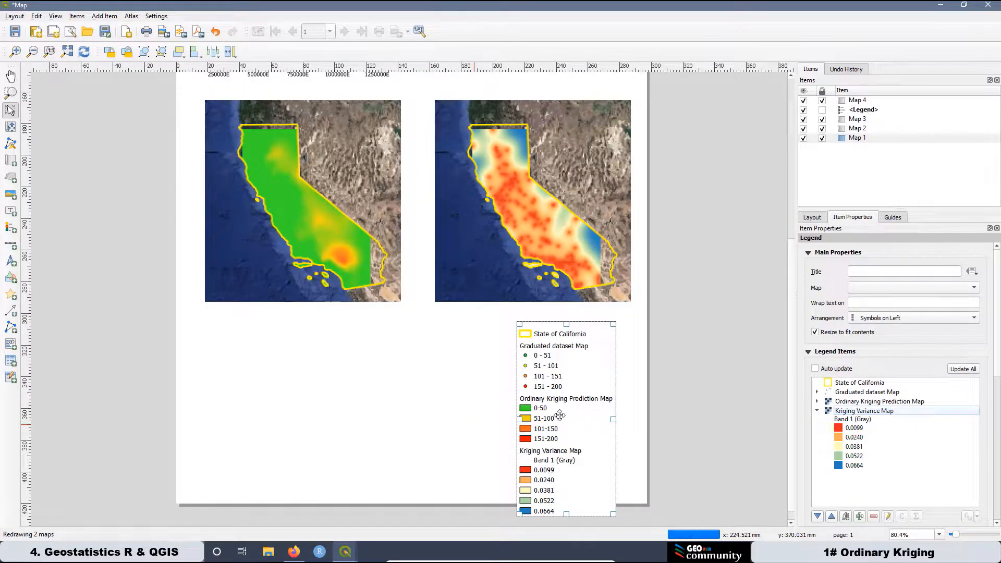
pyautogui.moveTo(561, 422); pyautogui.dragTo(576, 408)
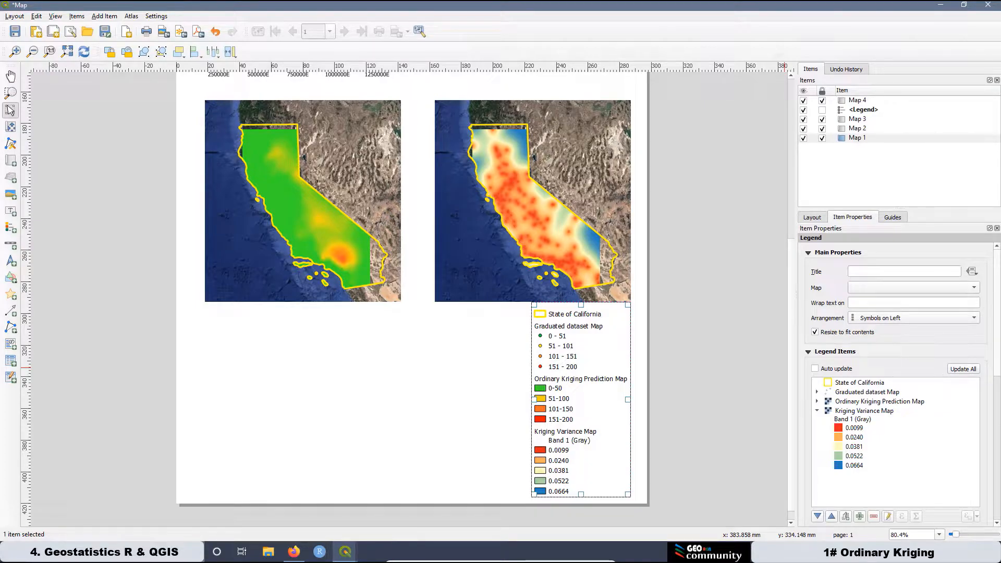
pyautogui.scroll(-5, 996, 379)
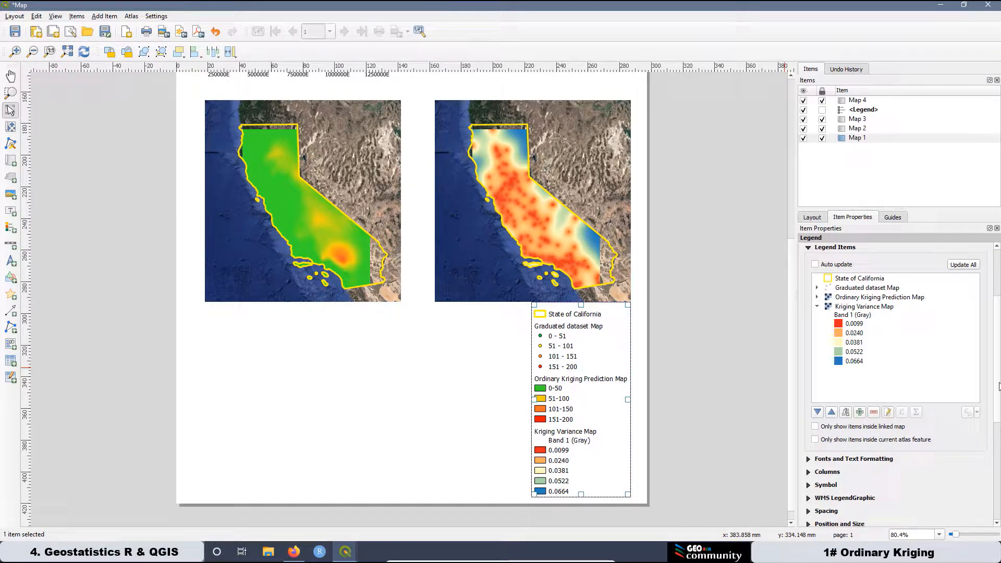
# Set the legend background colour to black with reduced opacity for a translucent grey.
pyautogui.moveTo(997, 396); pyautogui.dragTo(991, 451)
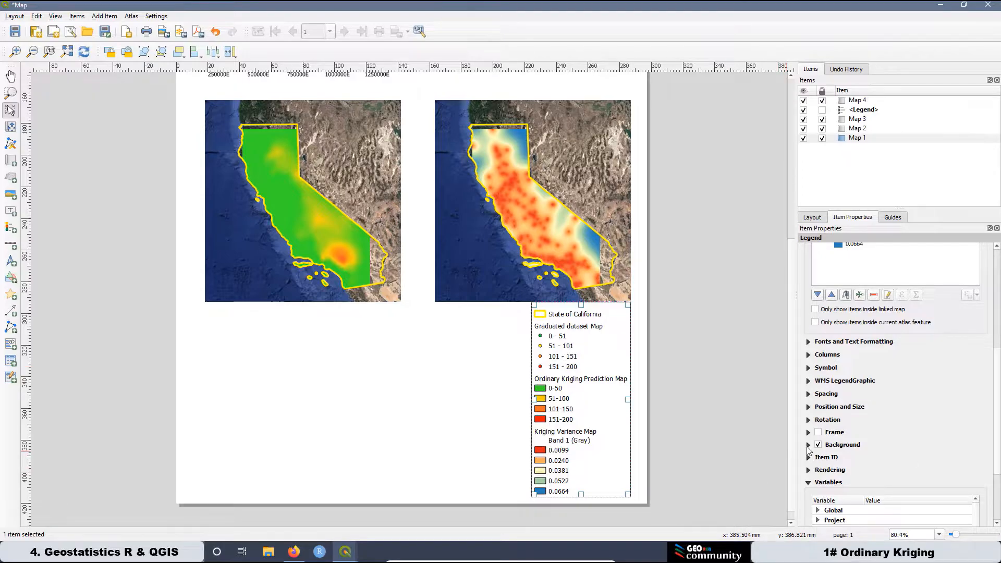
pyautogui.click(809, 447)
pyautogui.click(959, 463)
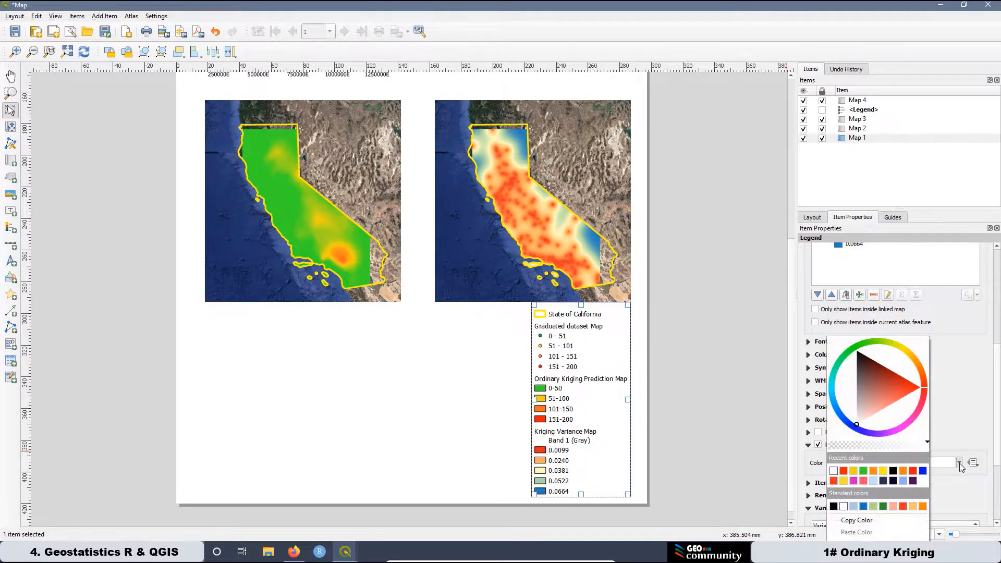
pyautogui.moveTo(861, 401); pyautogui.dragTo(857, 411)
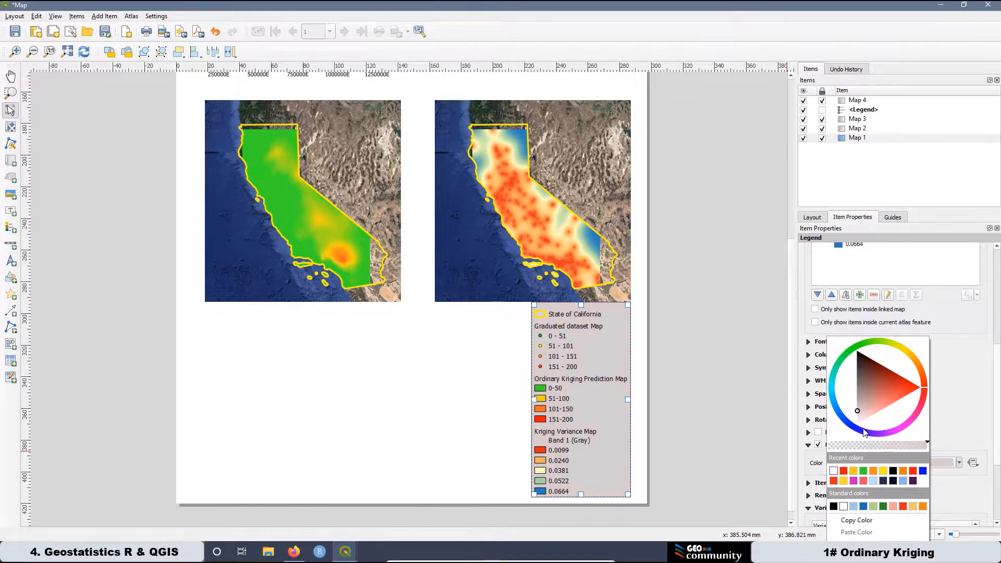
pyautogui.click(893, 471)
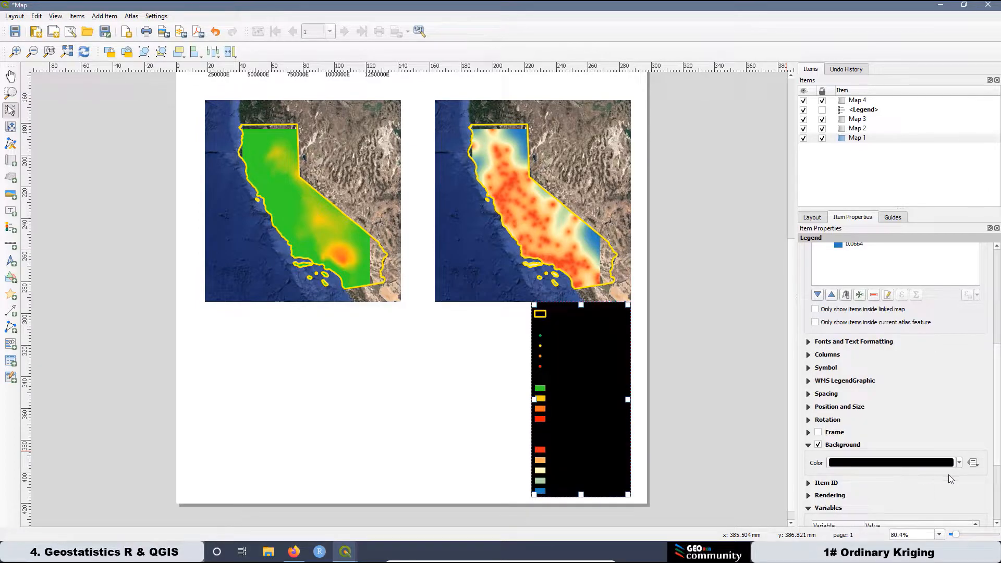
pyautogui.click(959, 464)
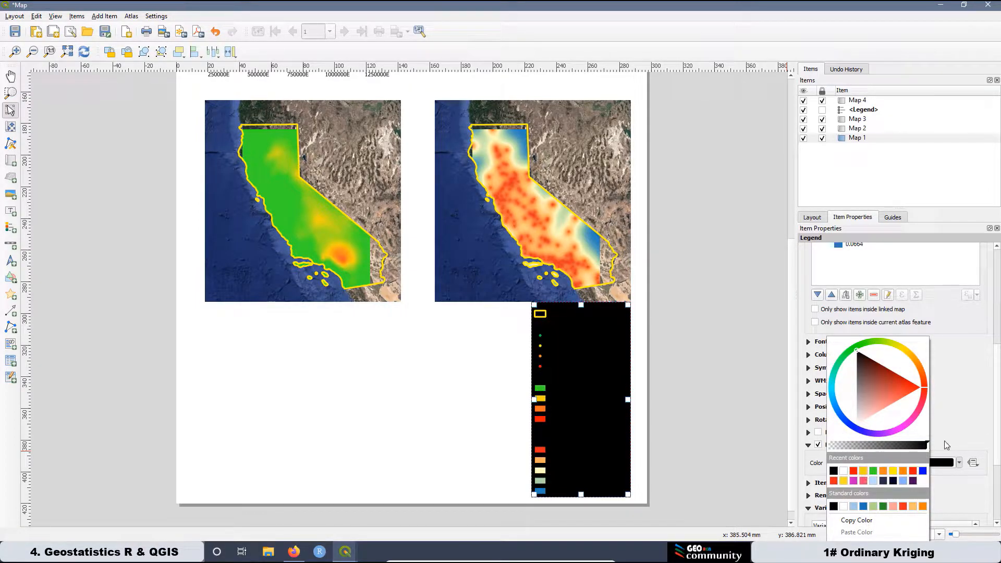
pyautogui.moveTo(928, 445); pyautogui.dragTo(846, 444)
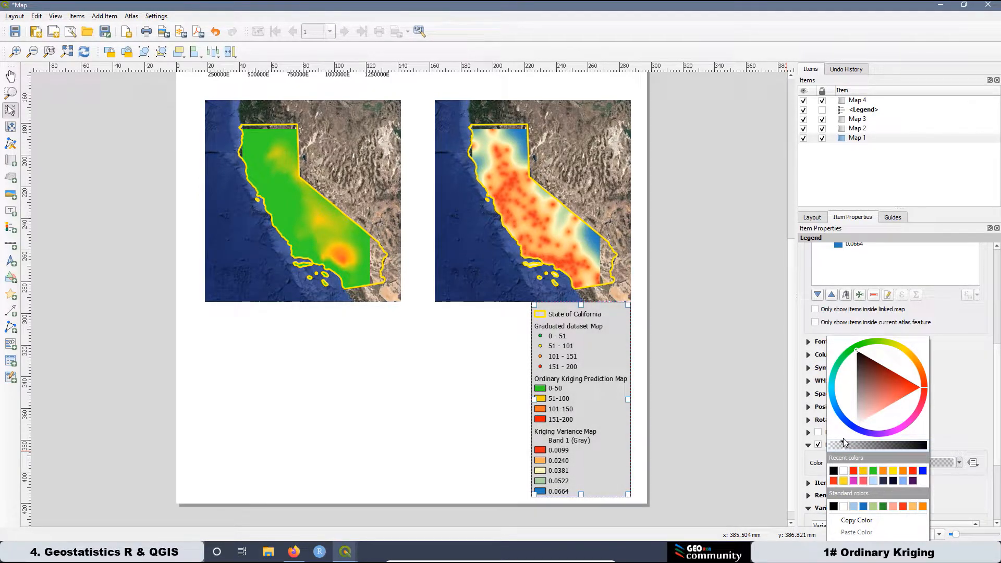
pyautogui.click(990, 379)
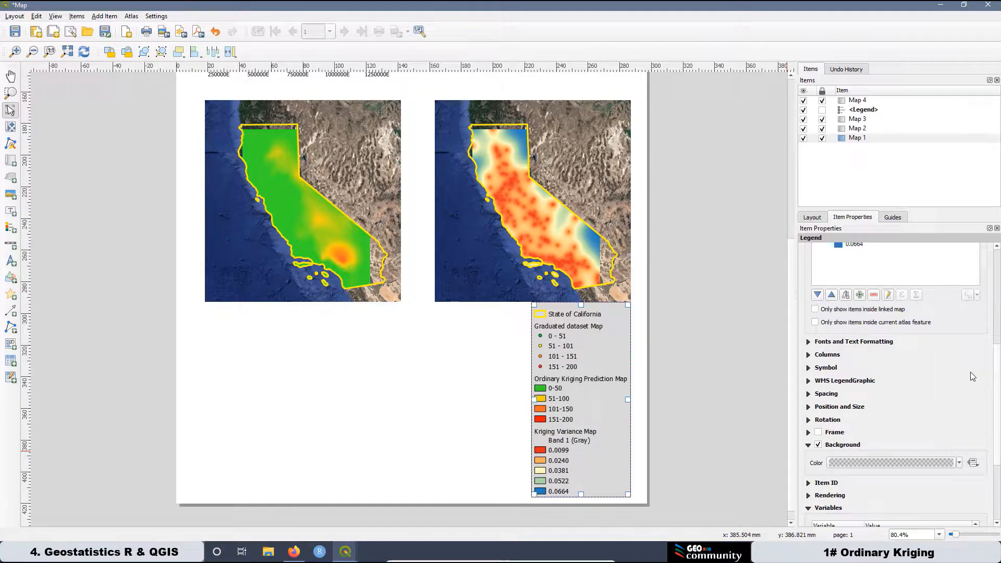
# Set the legend's subgroup heading font to Bold and nudge the legend slightly left.
pyautogui.click(808, 342)
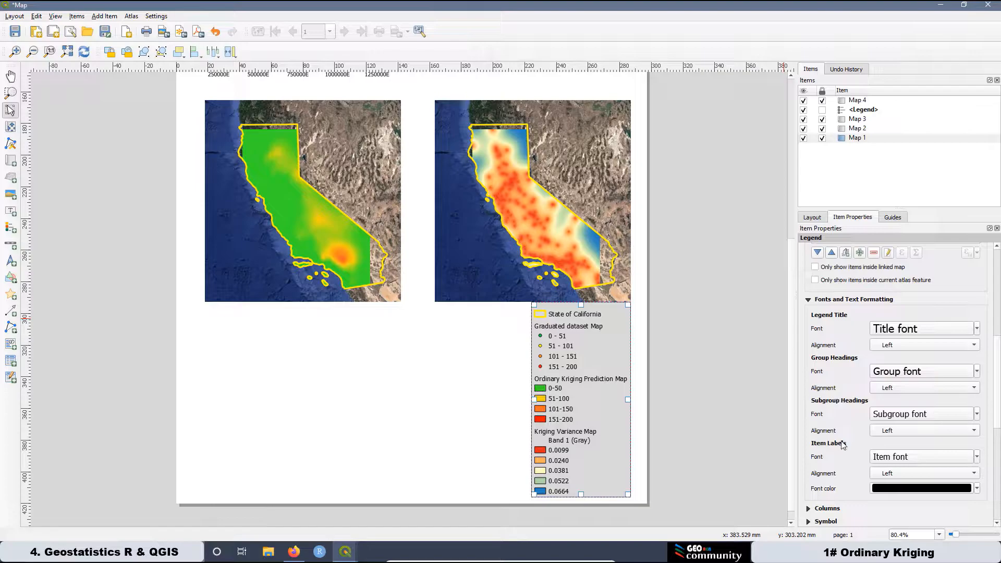
pyautogui.click(893, 414)
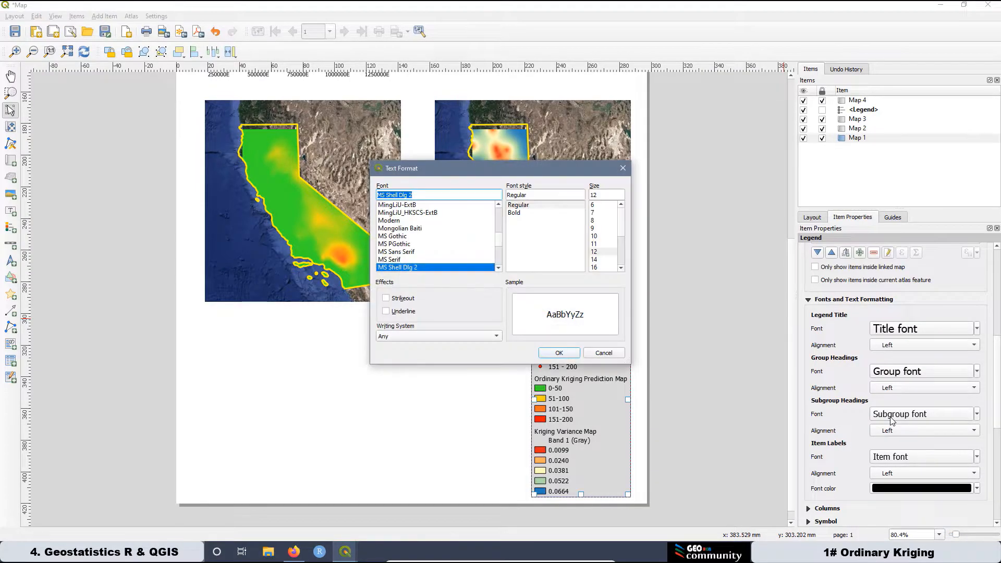
pyautogui.click(513, 213)
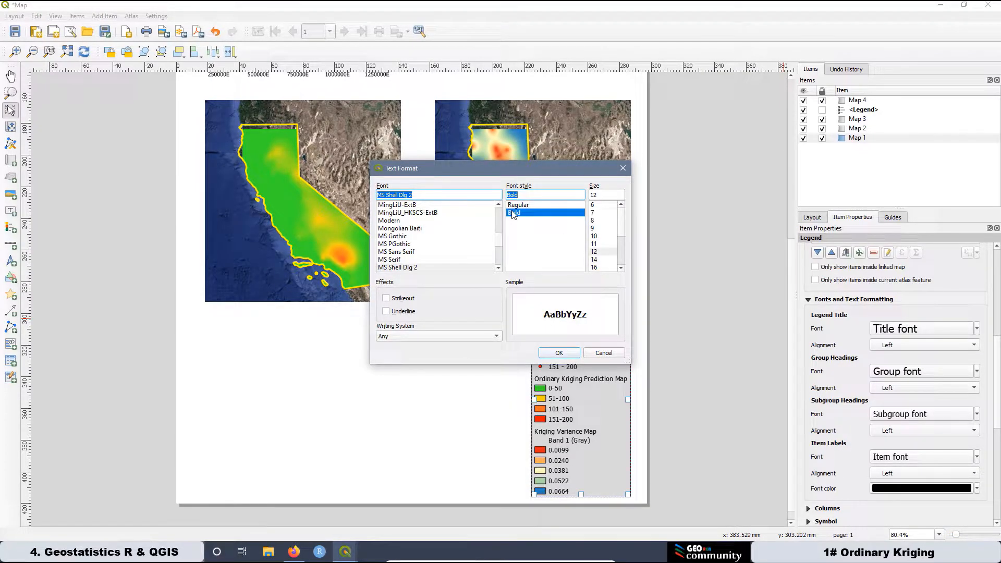
pyautogui.click(571, 354)
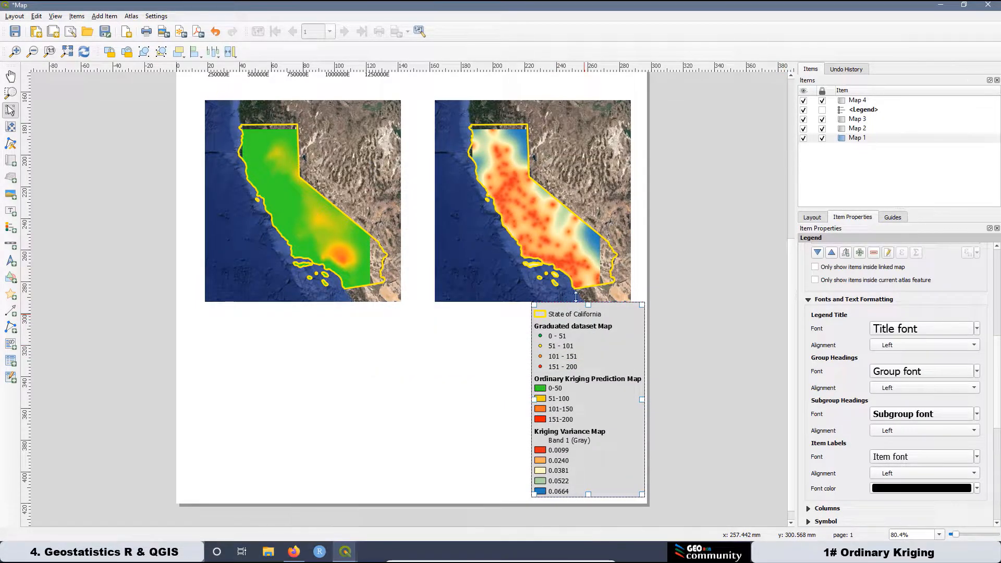
pyautogui.moveTo(600, 372); pyautogui.dragTo(581, 375)
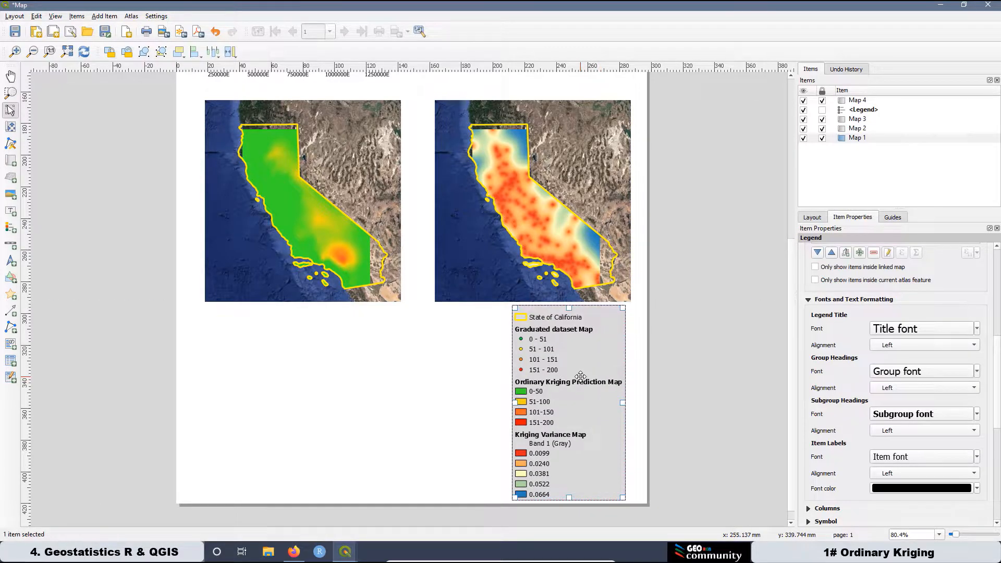
# Select Map 3 in the Items list and clear its lock checkbox.
pyautogui.scroll(-3, 599, 409)
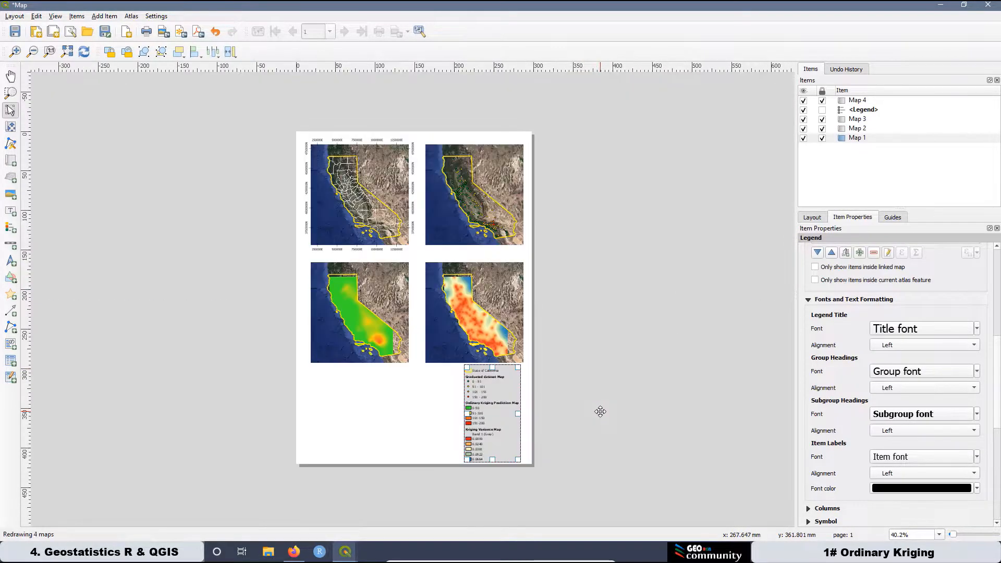
pyautogui.scroll(3, 306, 309)
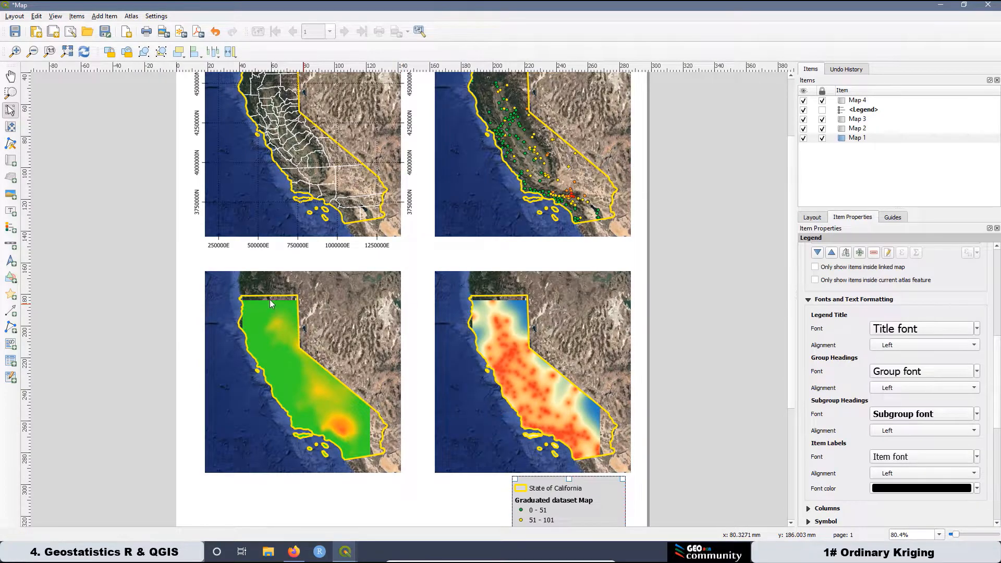
pyautogui.scroll(-1, 264, 299)
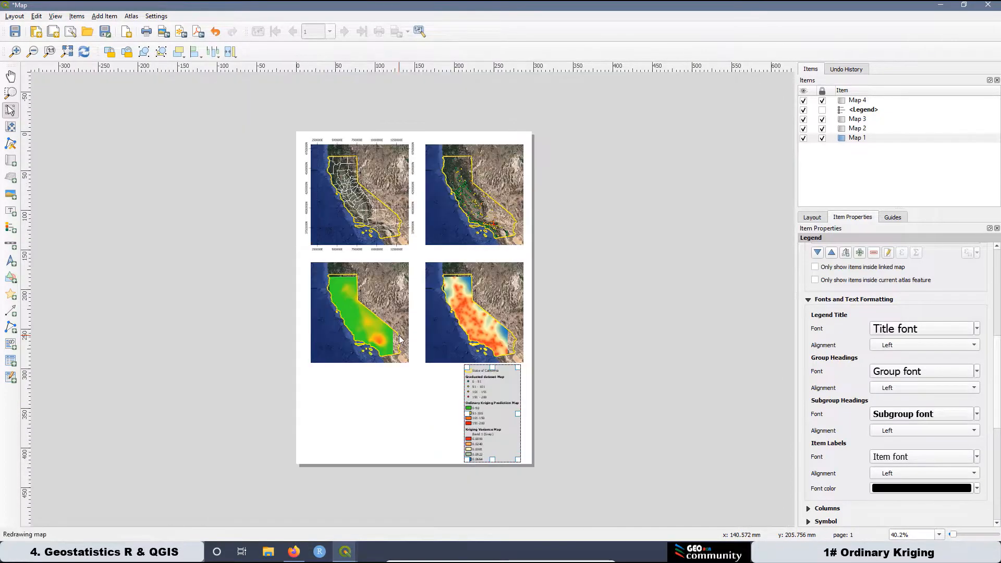
pyautogui.click(348, 295)
pyautogui.scroll(1, 342, 267)
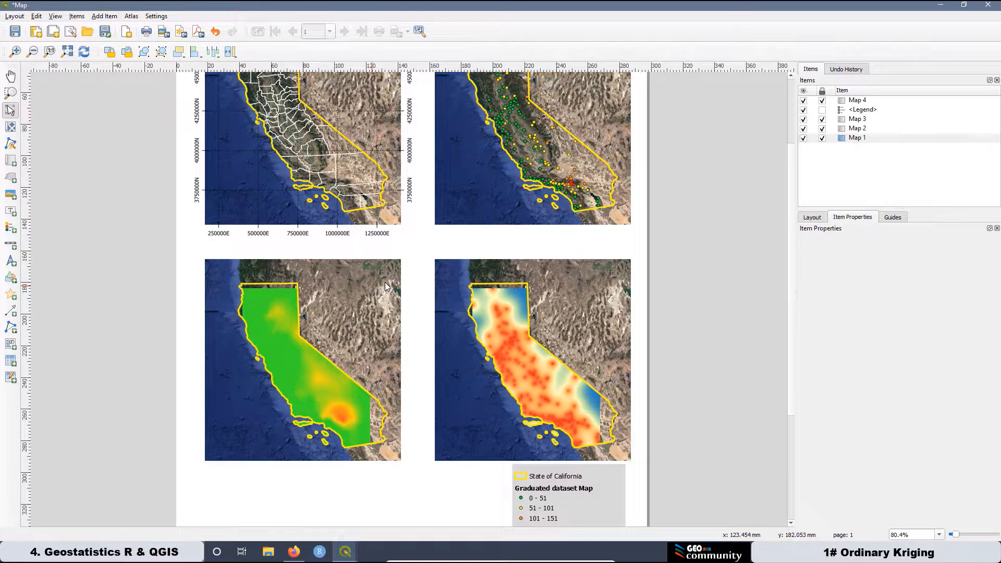
pyautogui.click(862, 119)
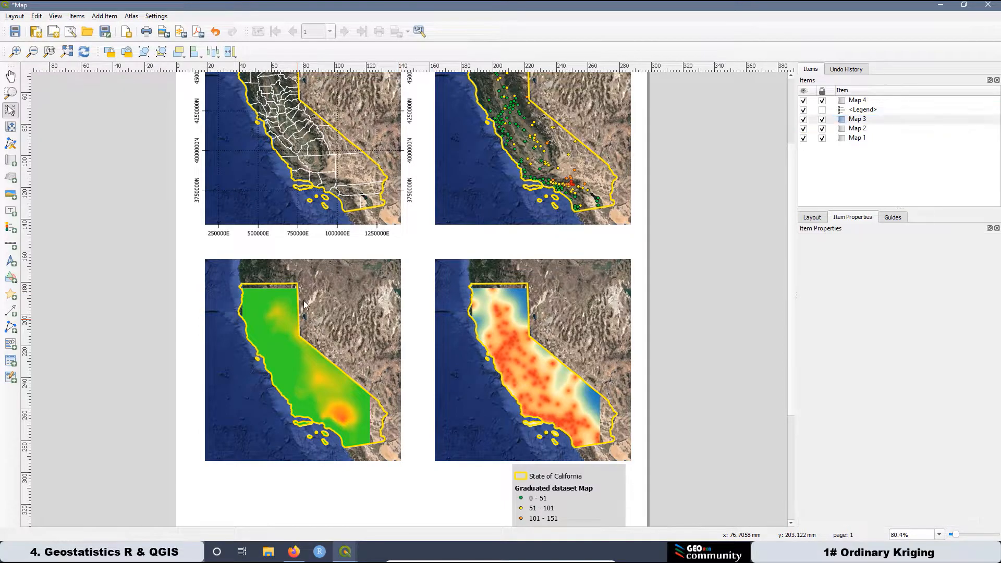
pyautogui.click(822, 120)
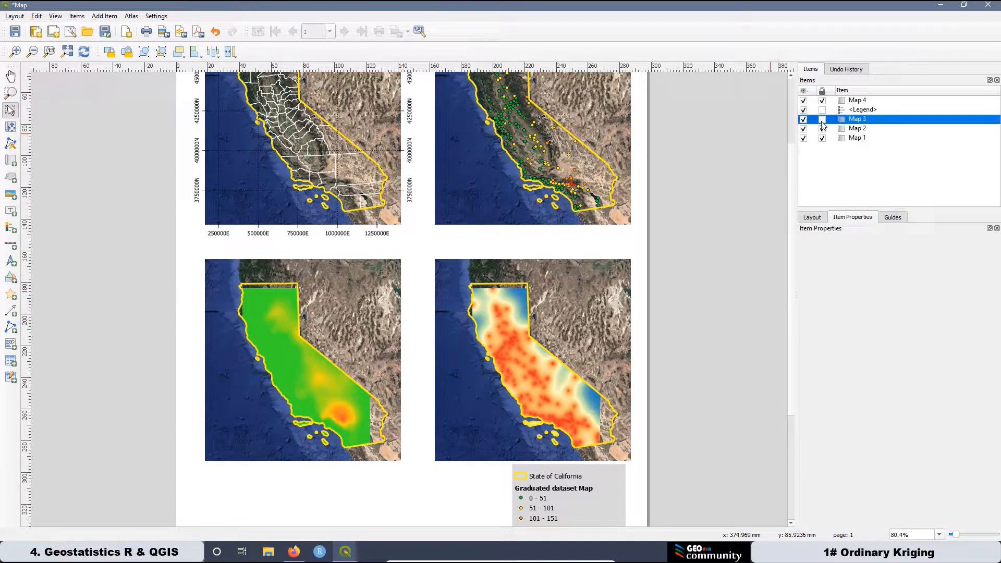
# Unlock Map 3 and Map 4, shift both up toward the upper maps, and re-lock them.
pyautogui.click(324, 313)
pyautogui.moveTo(323, 310); pyautogui.dragTo(325, 294)
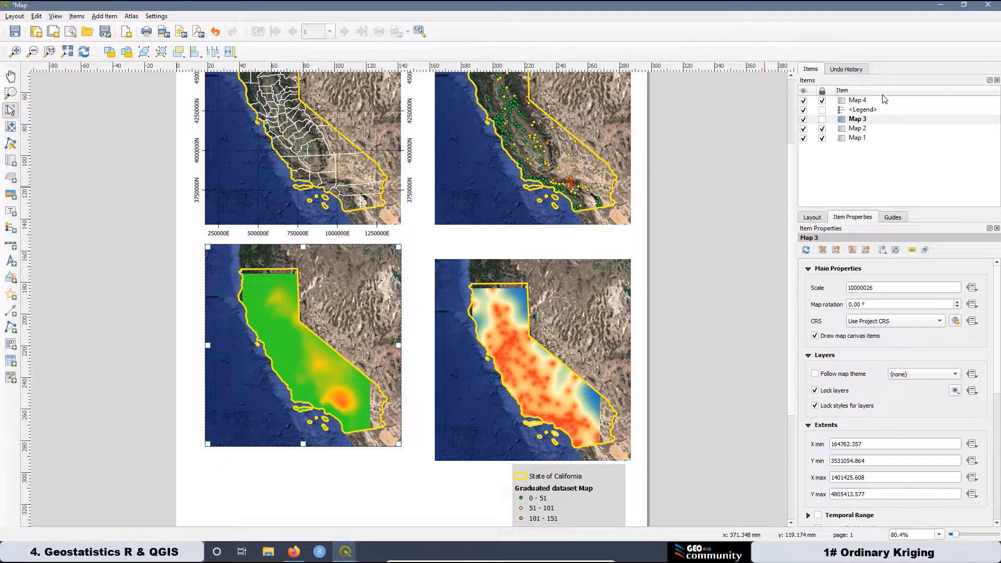
pyautogui.click(821, 119)
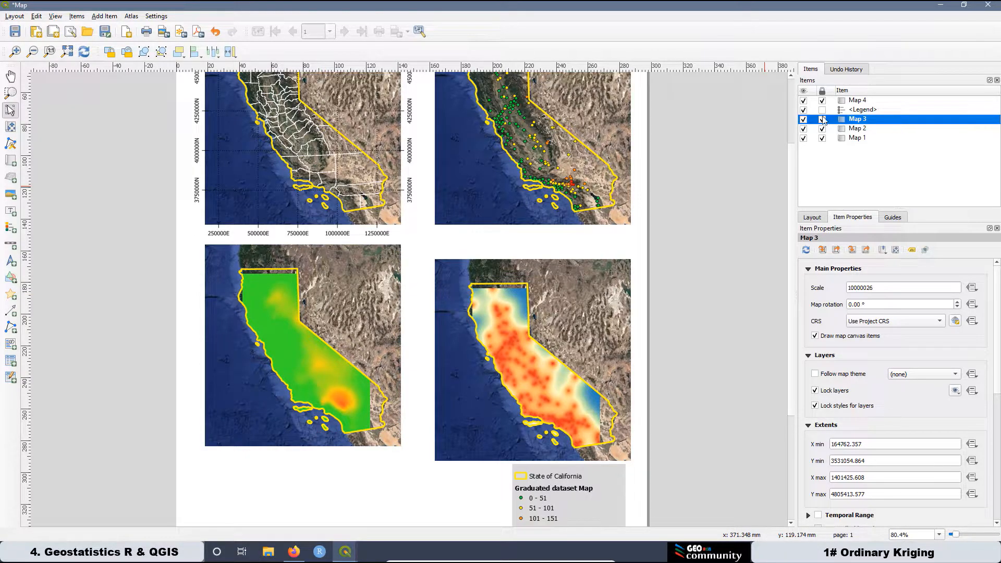
pyautogui.click(822, 102)
pyautogui.click(535, 302)
pyautogui.moveTo(535, 301); pyautogui.dragTo(534, 286)
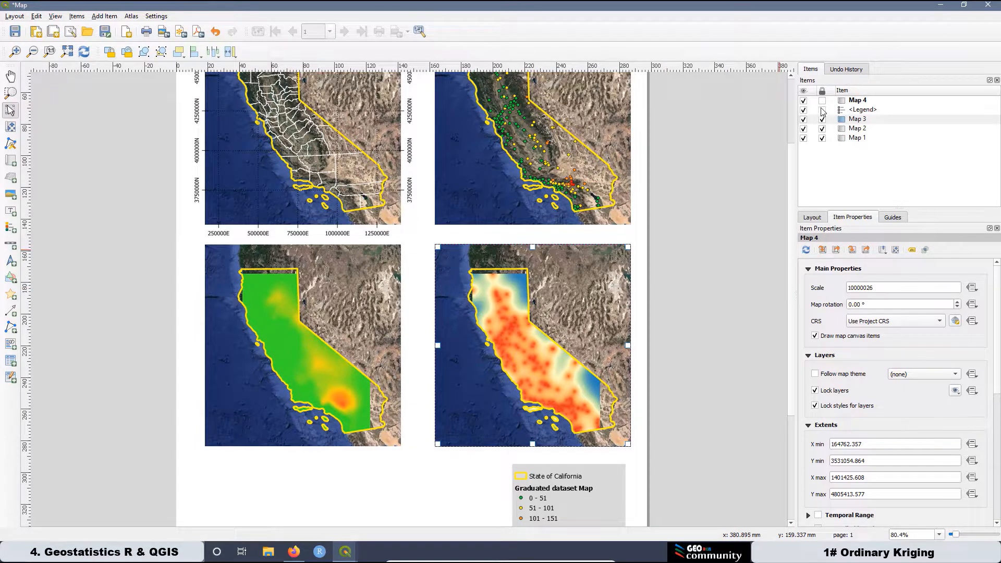
pyautogui.click(822, 100)
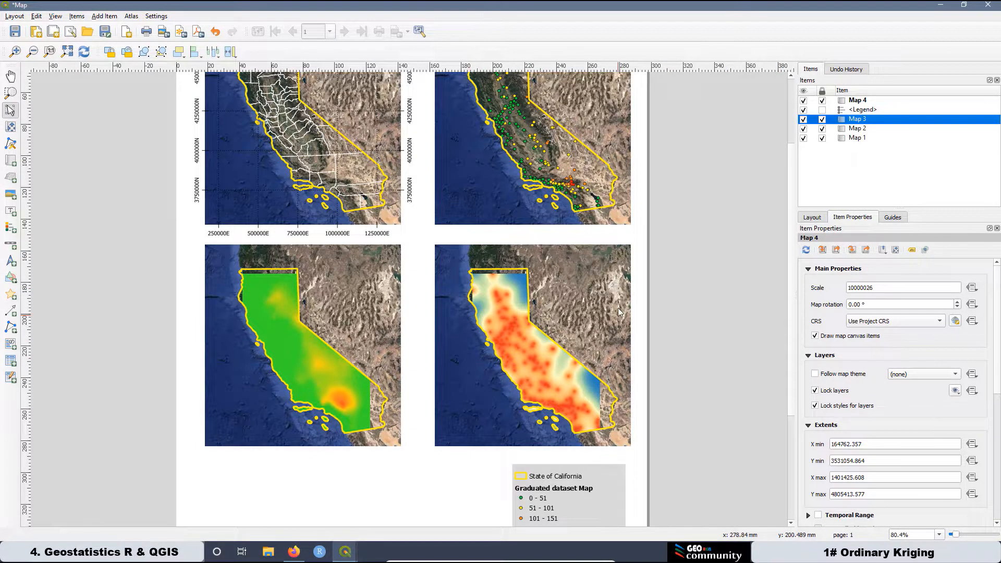
# Nudge the legend slightly up and to the right to match the moved maps.
pyautogui.scroll(-1, 596, 268)
pyautogui.scroll(1, 465, 424)
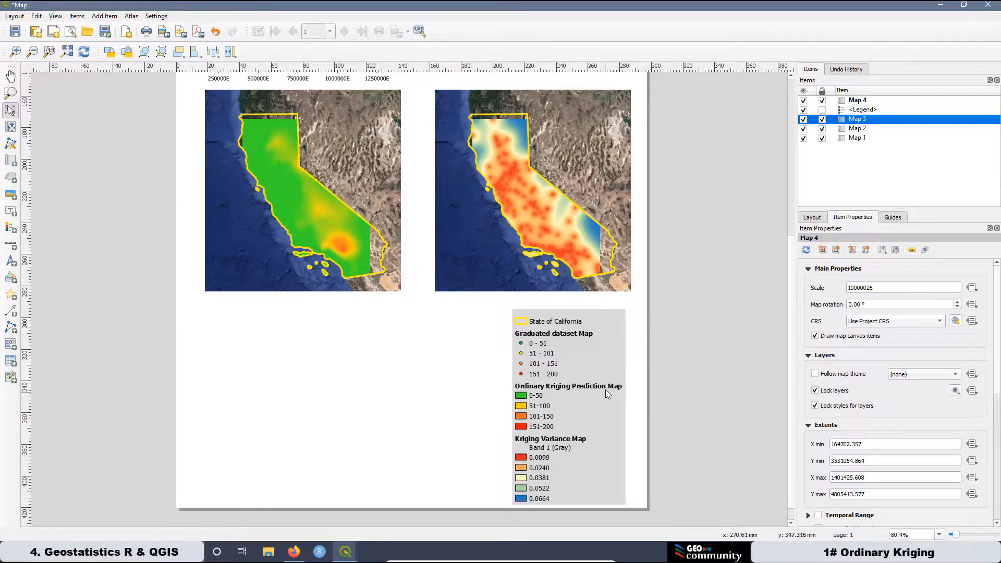
pyautogui.click(571, 389)
pyautogui.moveTo(582, 392); pyautogui.dragTo(587, 384)
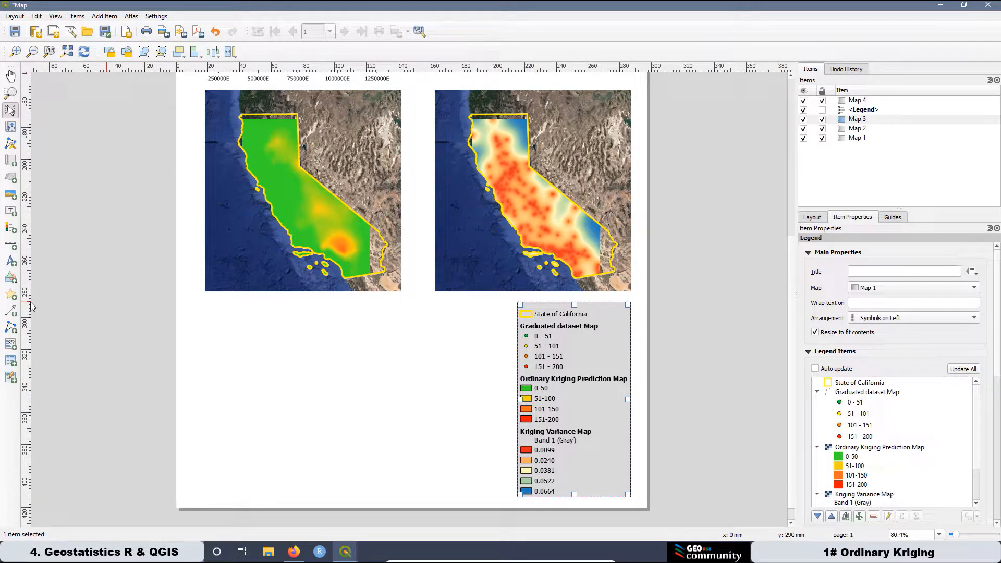
# Draw a picture box below the left map using a raster image source.
pyautogui.click(9, 196)
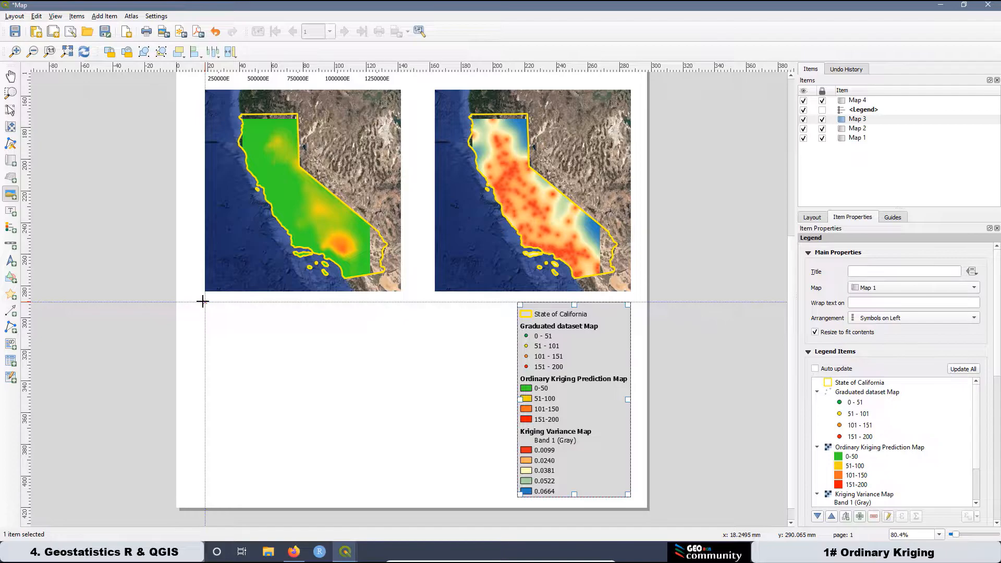
pyautogui.moveTo(191, 300); pyautogui.dragTo(501, 412)
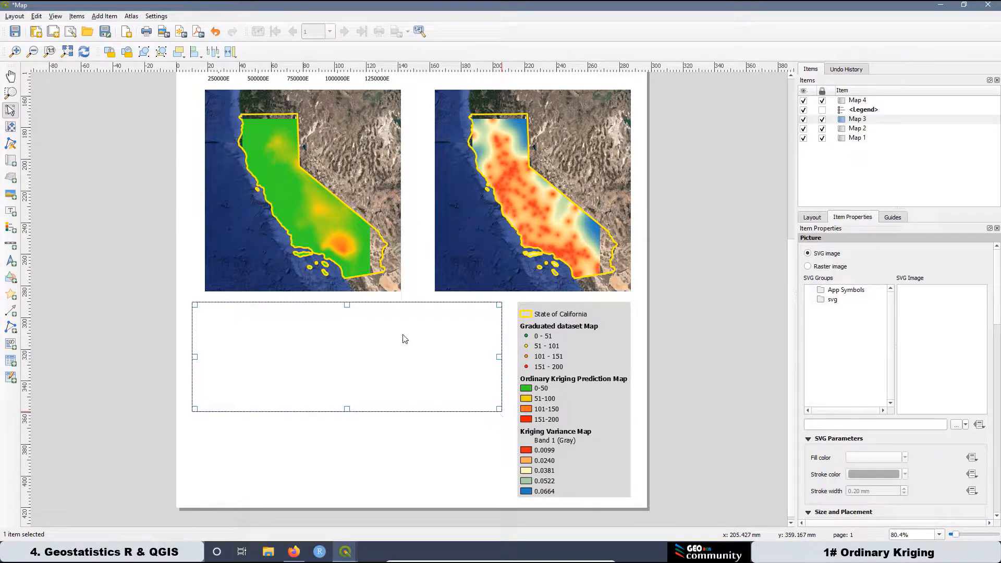
pyautogui.click(809, 267)
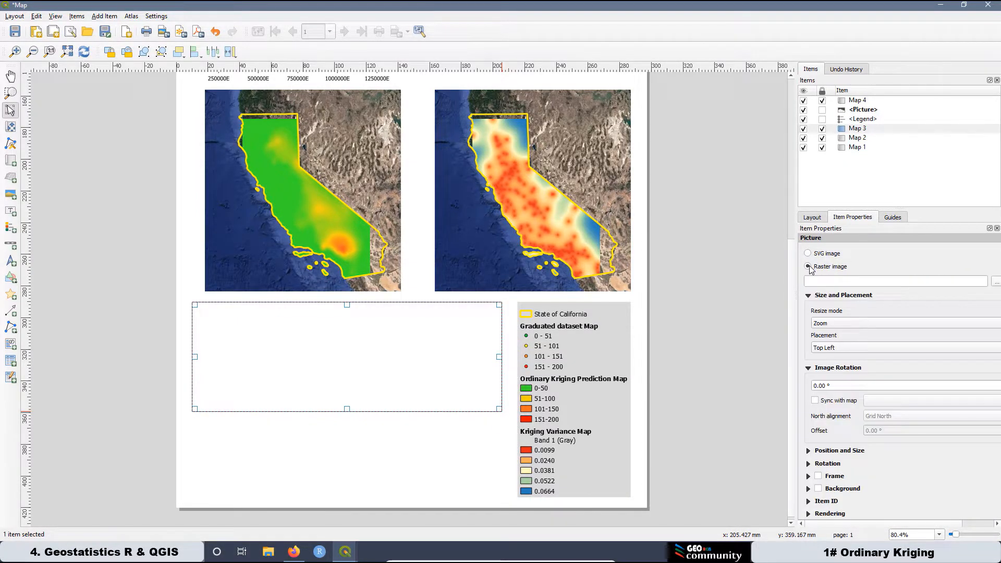
pyautogui.click(997, 282)
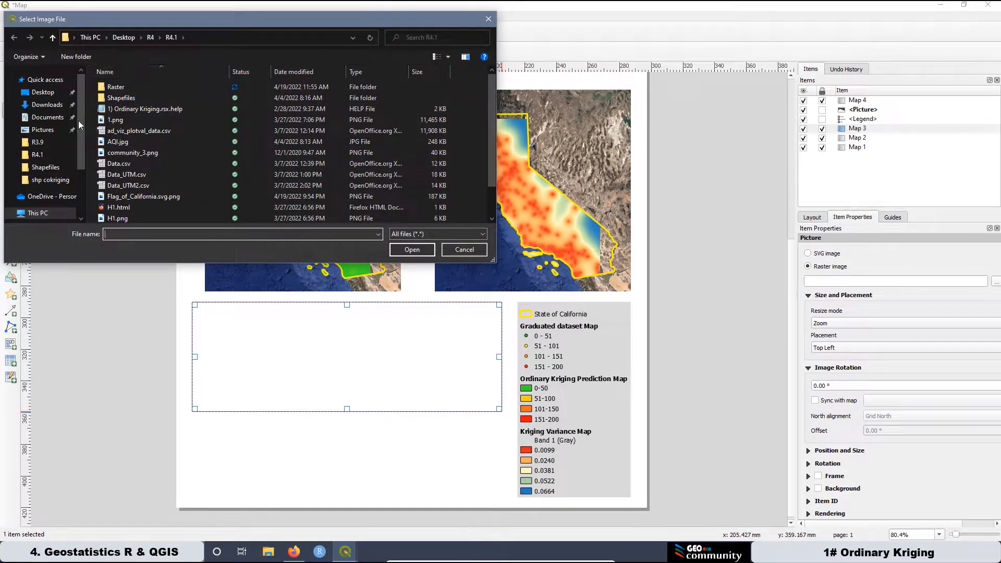
# Load AQI.jpg from the R4.1 folder into the box and nudge it slightly right.
pyautogui.click(41, 155)
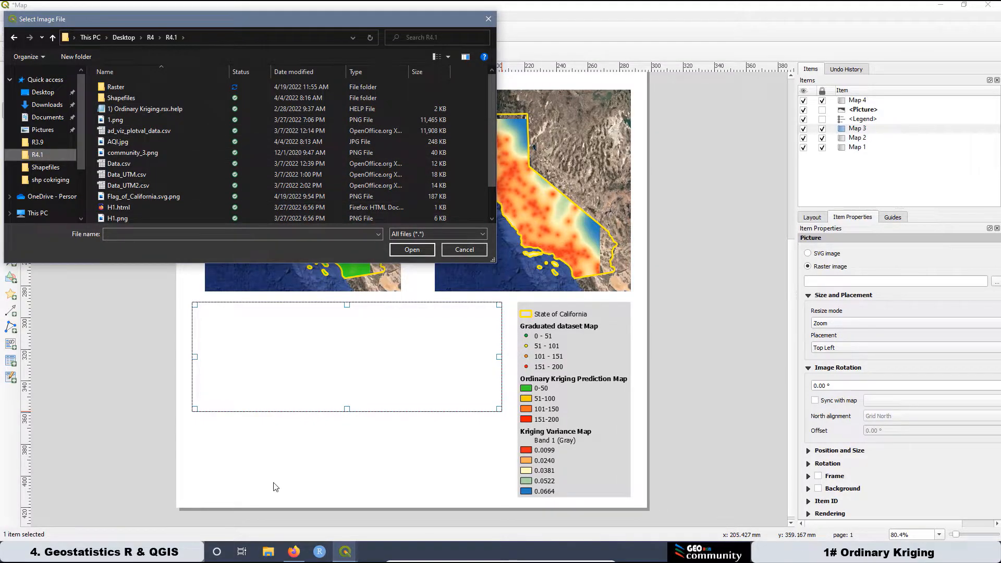
pyautogui.click(268, 551)
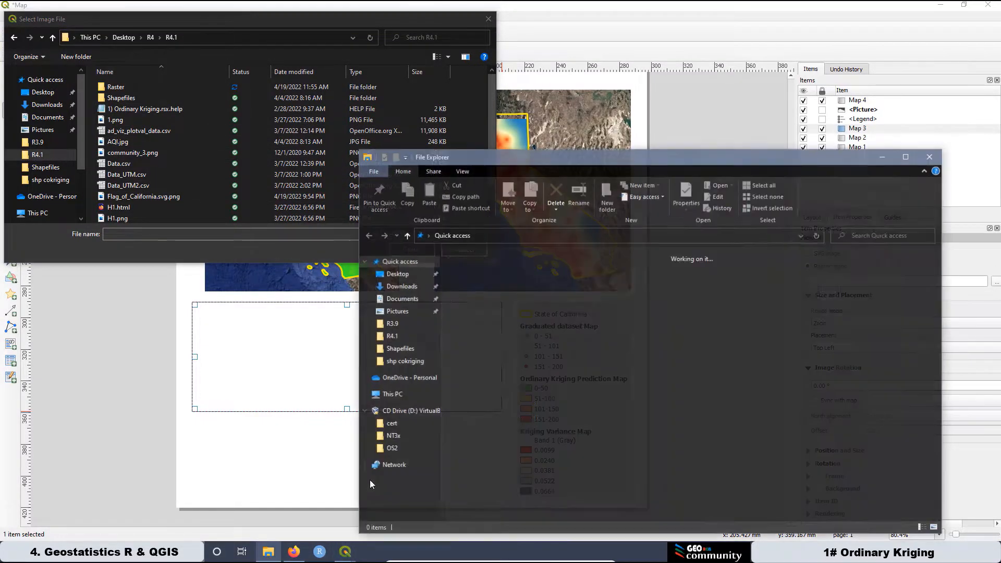
pyautogui.click(390, 337)
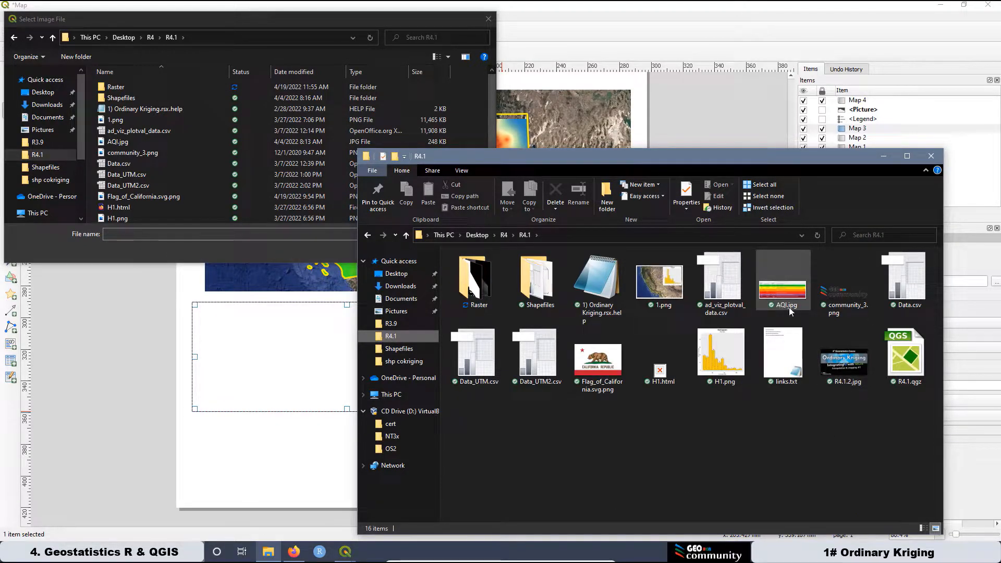
pyautogui.click(113, 142)
pyautogui.click(408, 245)
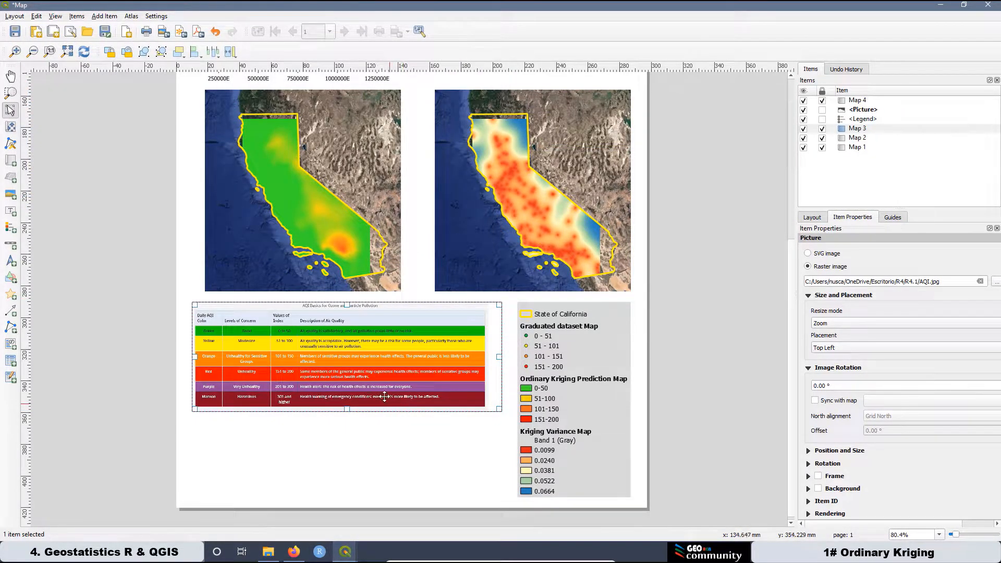
pyautogui.moveTo(345, 350); pyautogui.dragTo(349, 349)
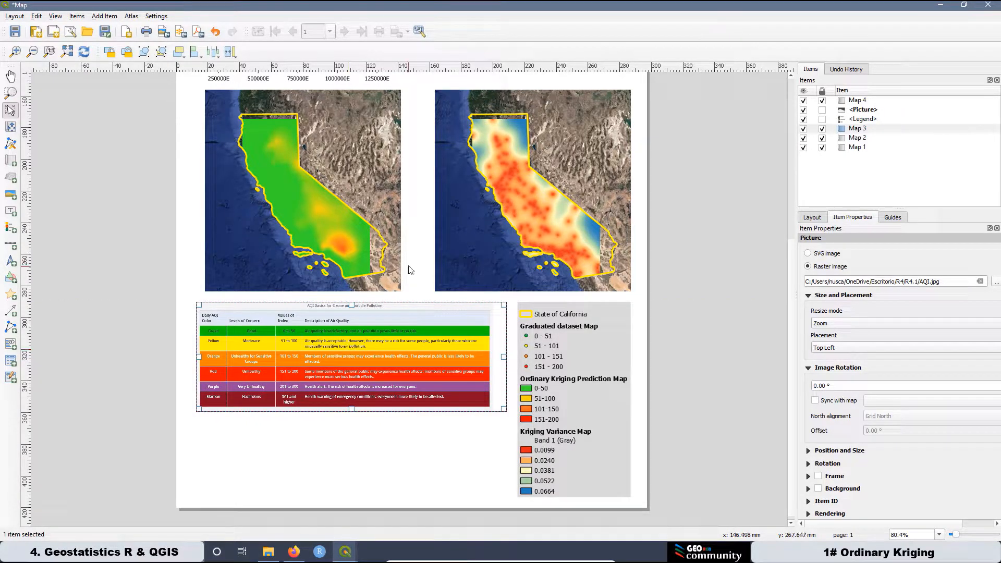
pyautogui.click(329, 463)
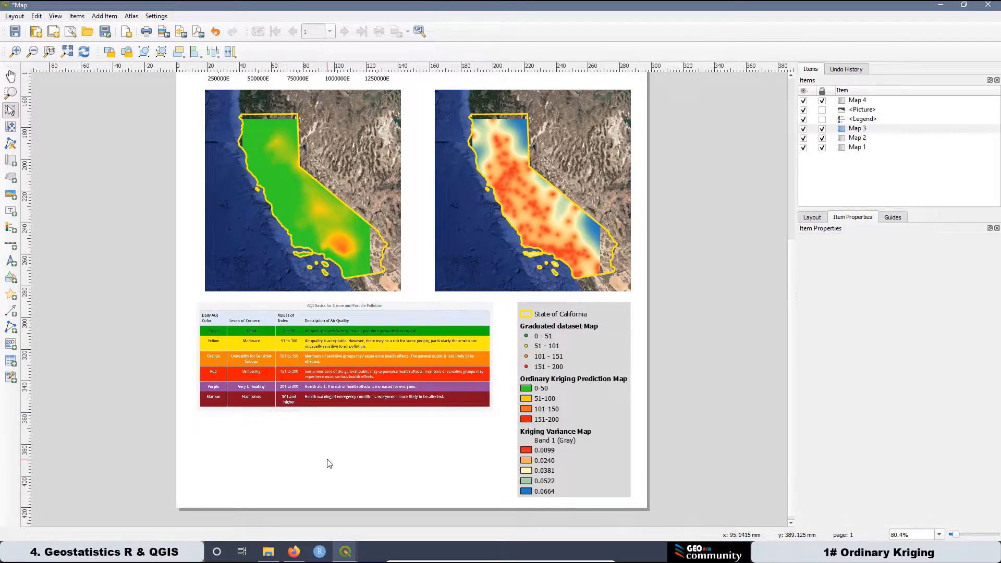
# Turn on a black frame around the legend.
pyautogui.click(601, 343)
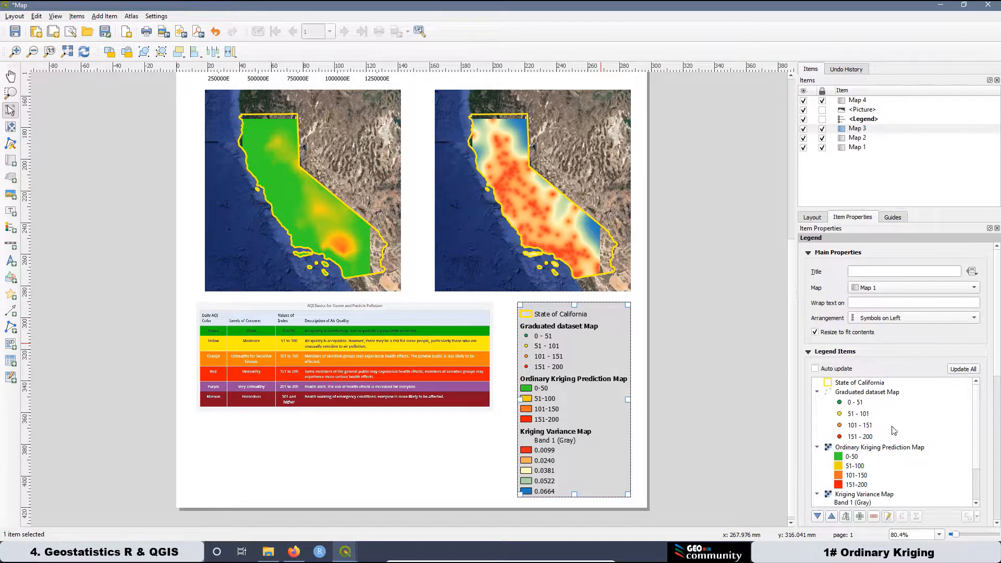
pyautogui.moveTo(996, 378); pyautogui.dragTo(1000, 477)
pyautogui.click(808, 435)
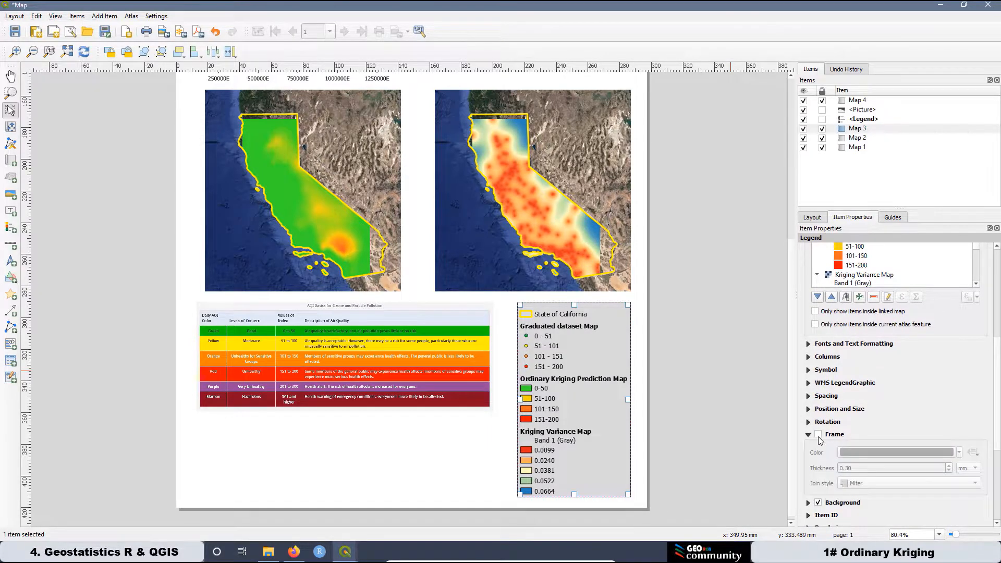
pyautogui.click(818, 435)
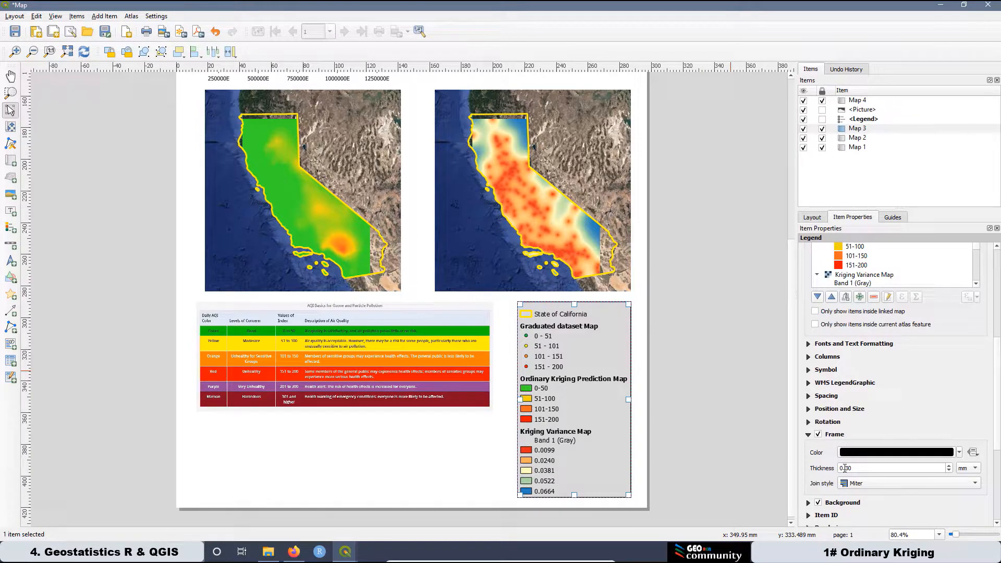
# Enlarge the AQI table picture slightly and give it a black frame.
pyautogui.click(495, 403)
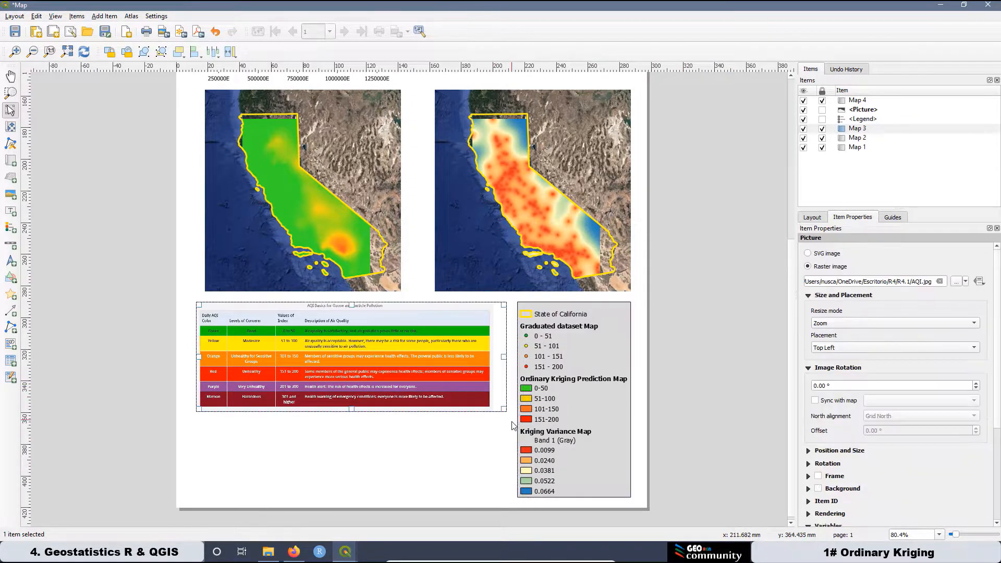
pyautogui.moveTo(506, 411)
pyautogui.mouseDown()
pyautogui.moveTo(516, 422)
pyautogui.moveTo(505, 415)
pyautogui.mouseUp()
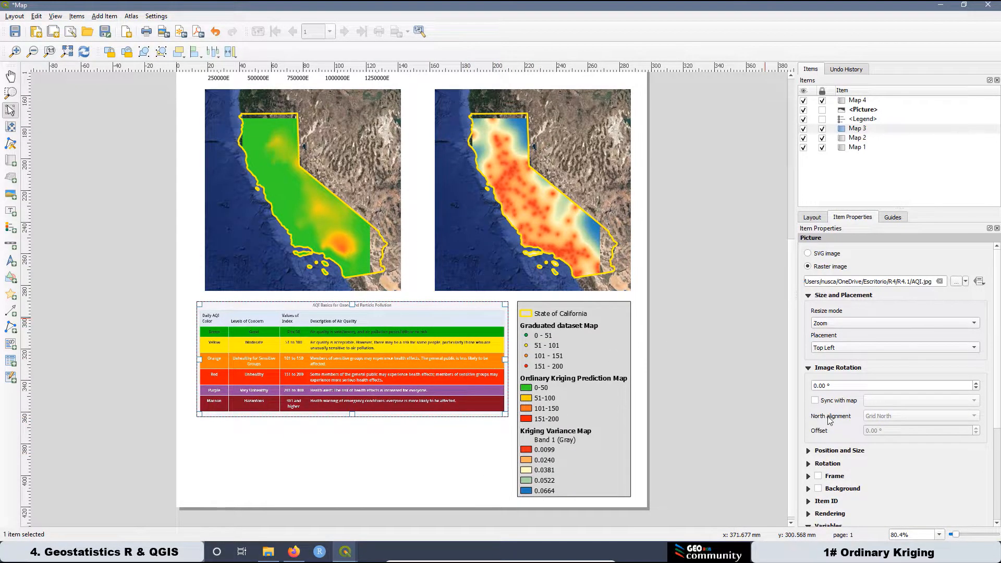
pyautogui.click(818, 476)
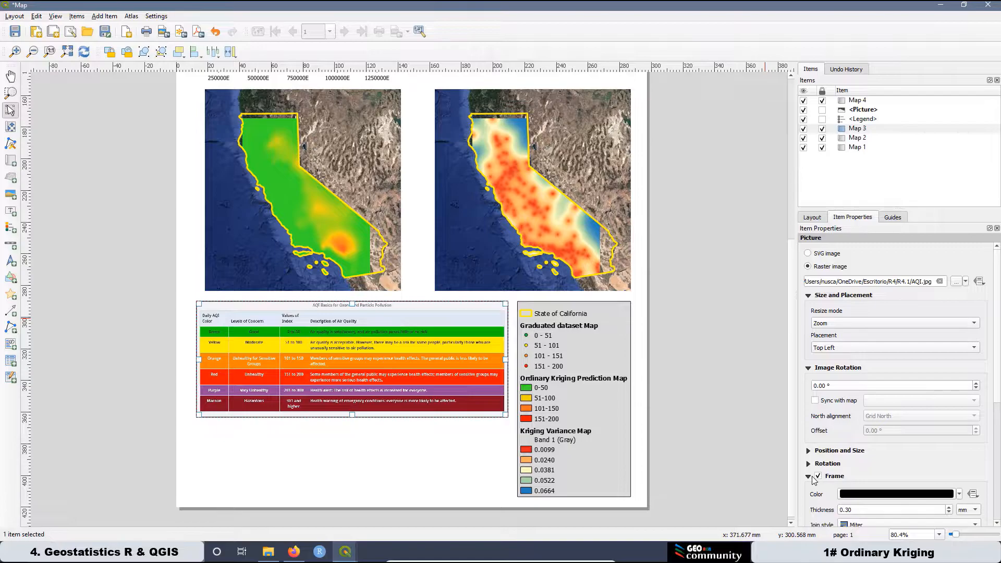
pyautogui.click(476, 439)
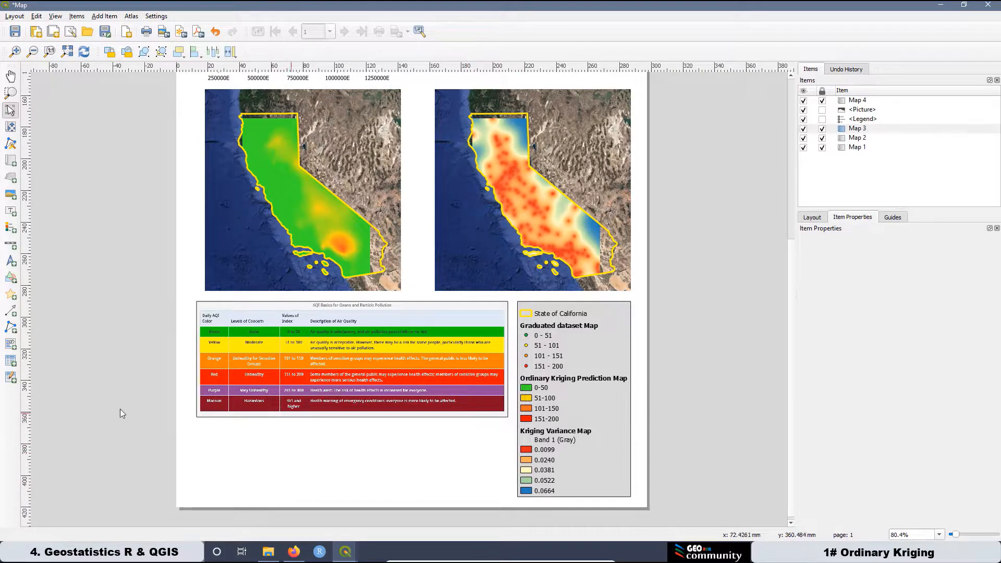
# Draw a rectangle box below the AQI table.
pyautogui.click(10, 279)
pyautogui.click(47, 281)
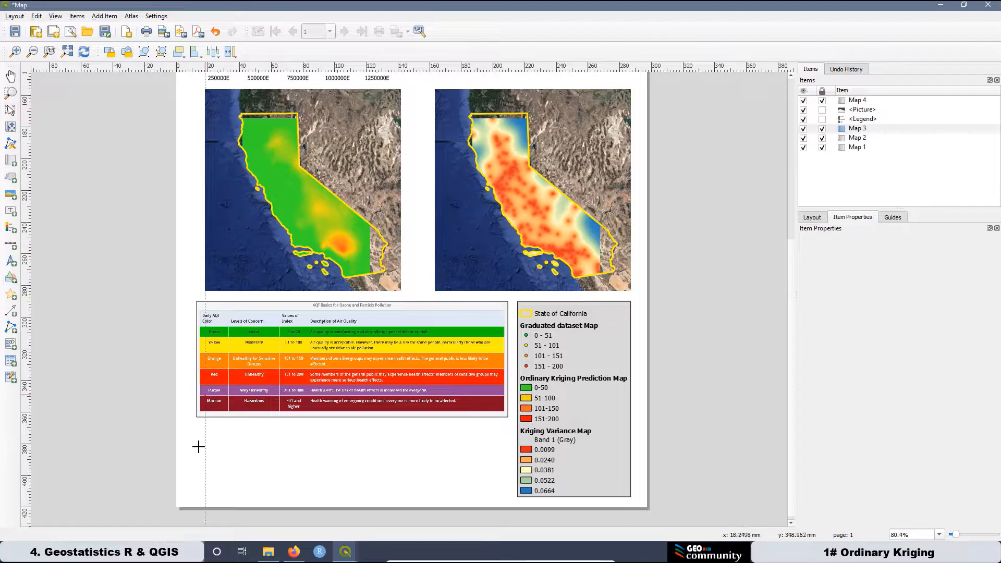
pyautogui.scroll(1, 196, 444)
pyautogui.scroll(-1, 194, 445)
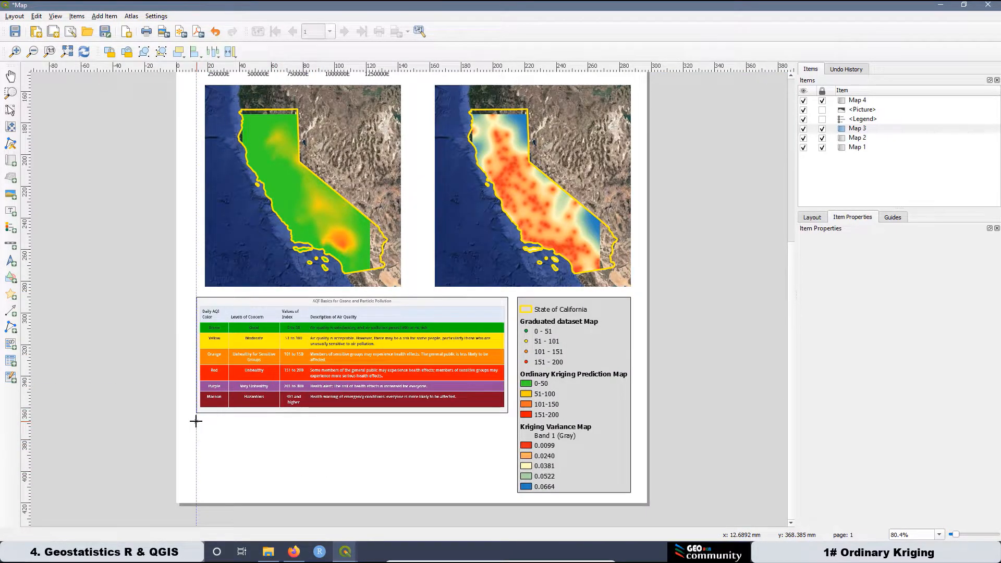
pyautogui.moveTo(196, 422); pyautogui.dragTo(509, 492)
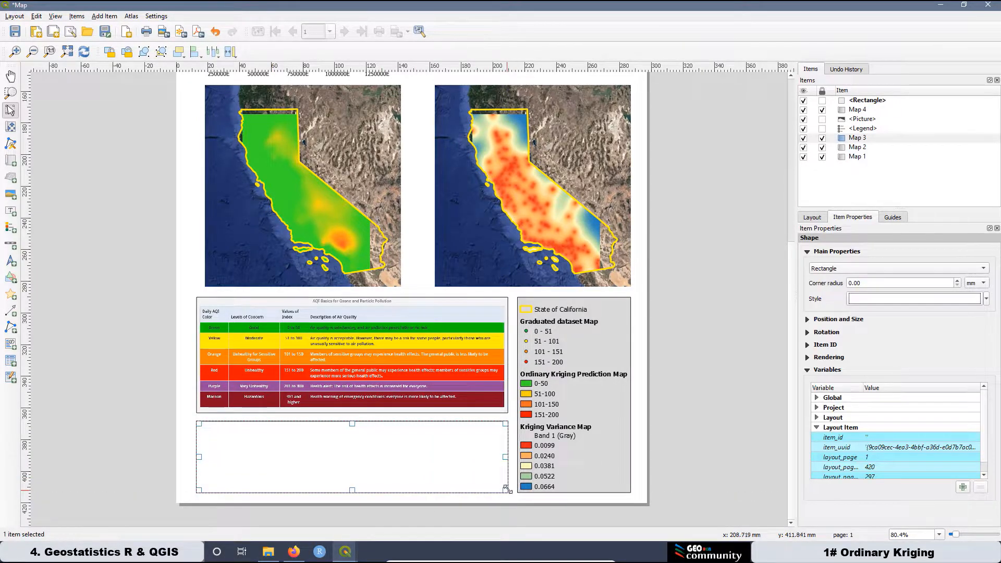
pyautogui.click(769, 352)
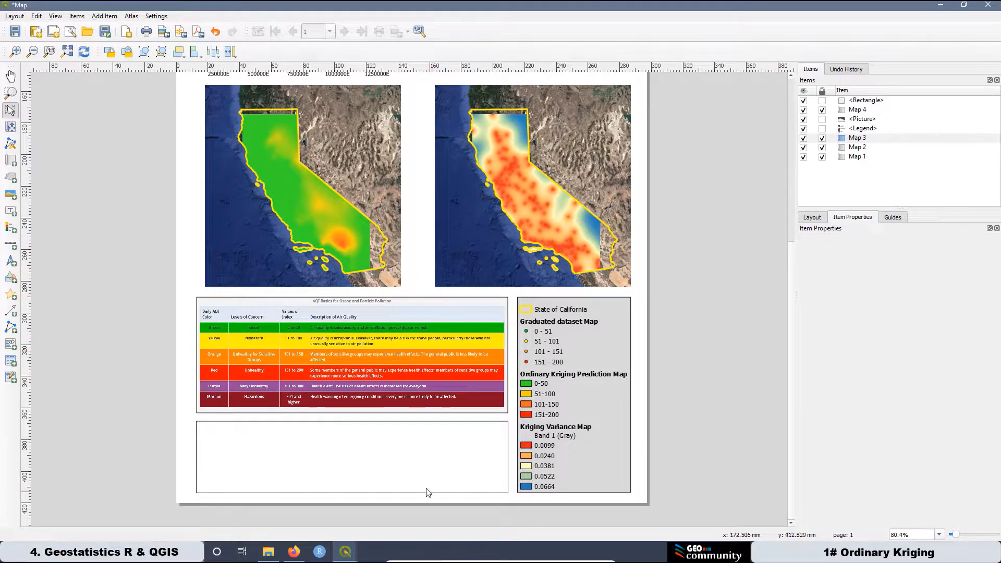
# Style the rectangle with a white simple fill and black stroke.
pyautogui.click(438, 447)
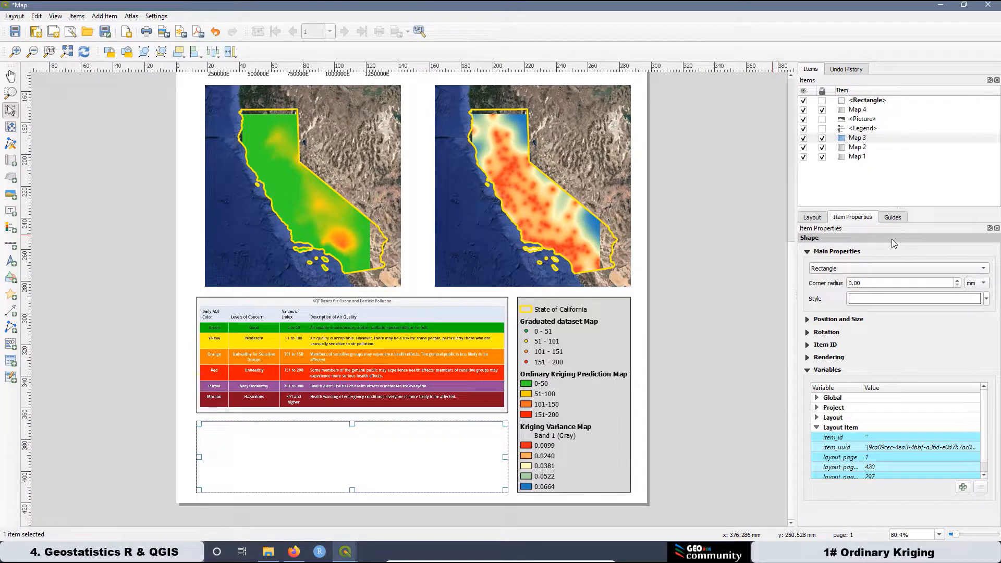
pyautogui.click(847, 269)
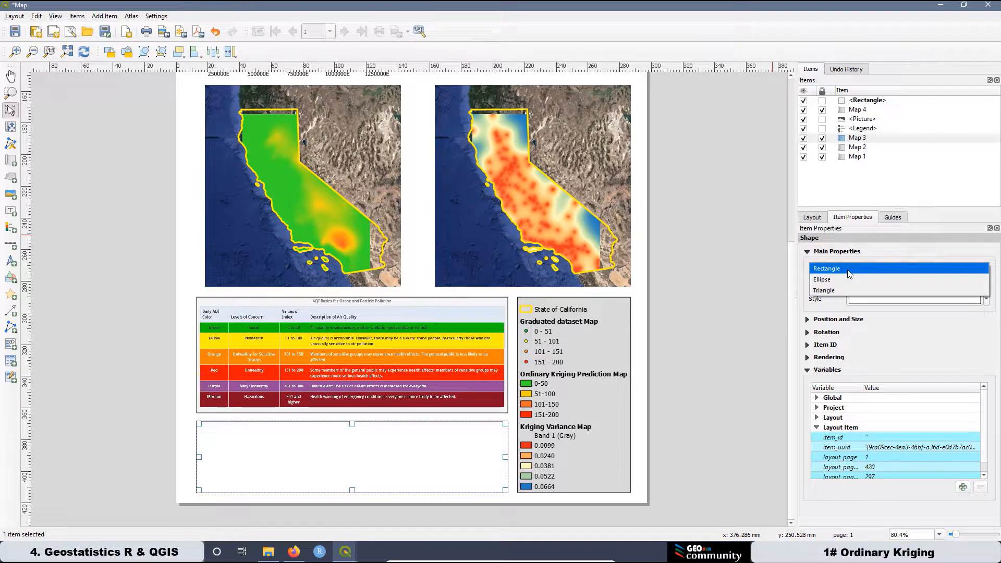
pyautogui.click(850, 271)
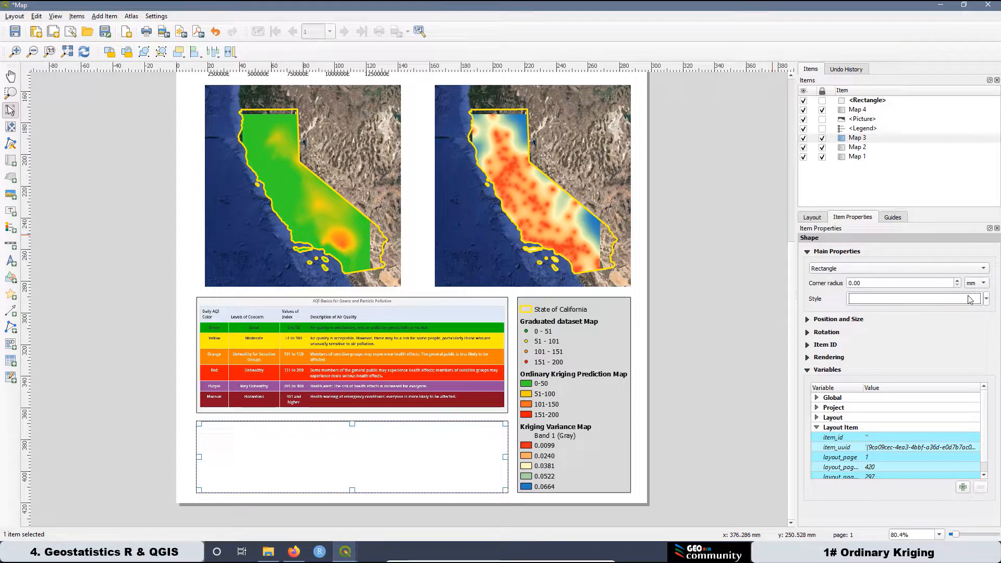
pyautogui.click(987, 300)
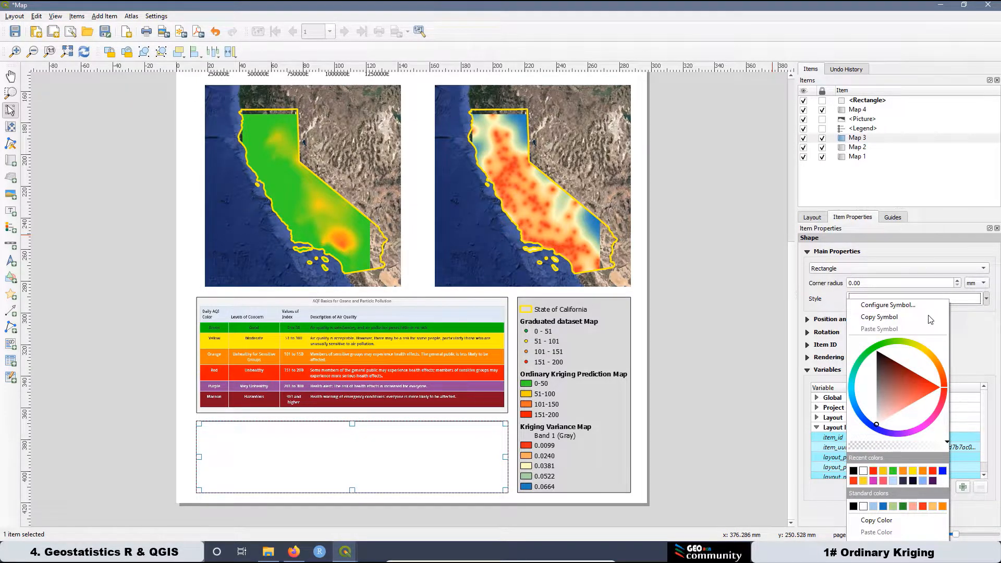
pyautogui.click(899, 305)
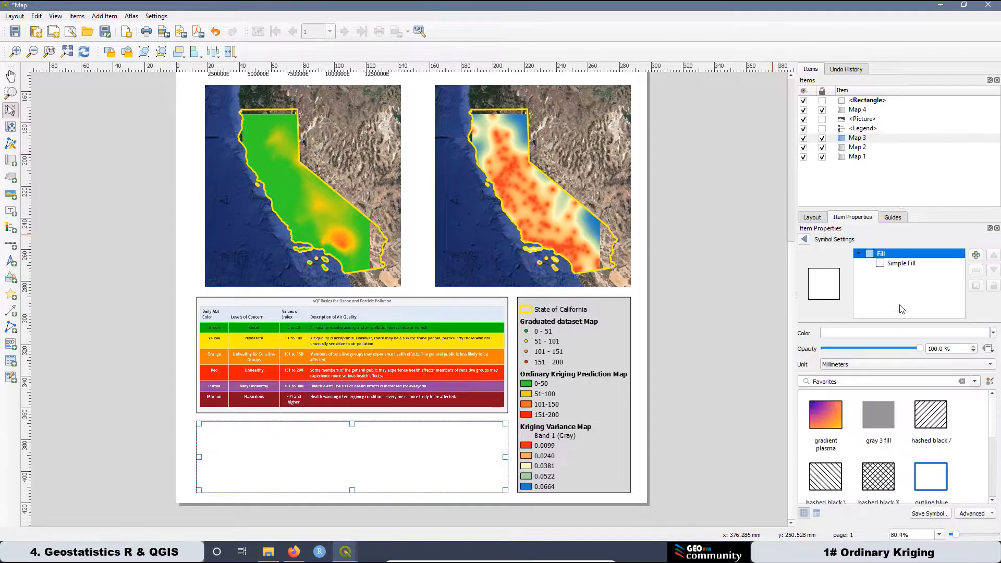
pyautogui.click(895, 264)
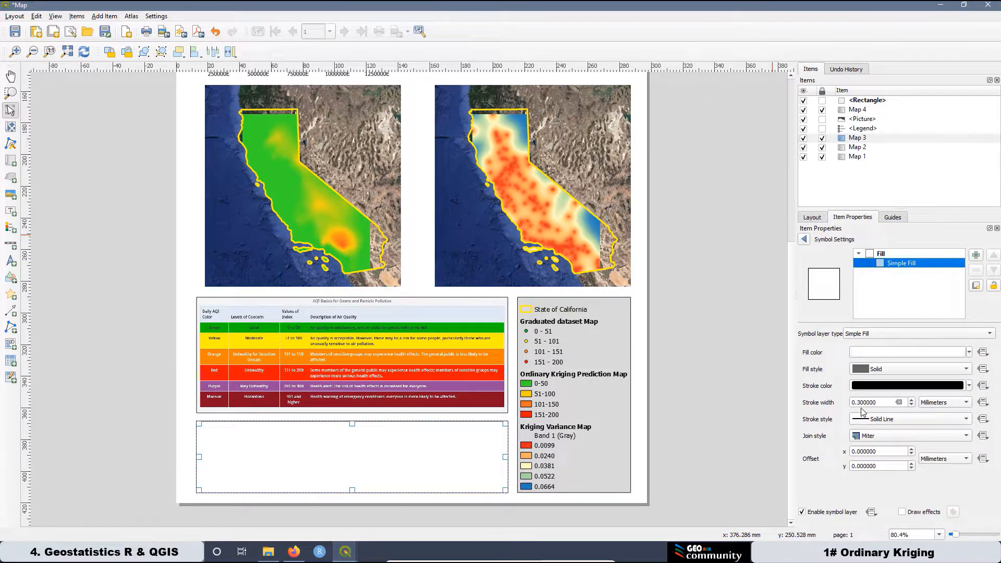
pyautogui.click(673, 431)
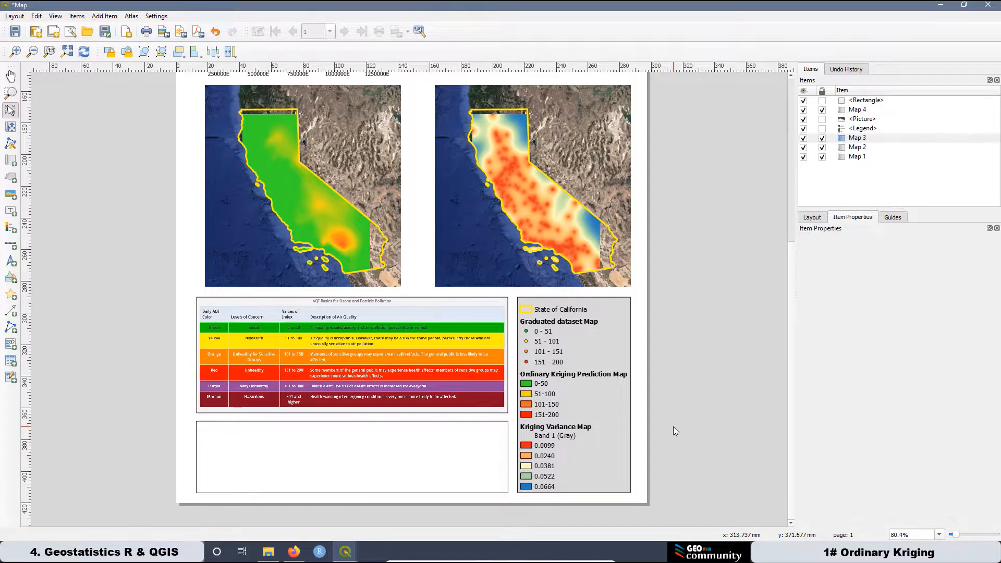
# Draw a small rectangle aligned to the lower box's top-left corner.
pyautogui.scroll(1, 166, 476)
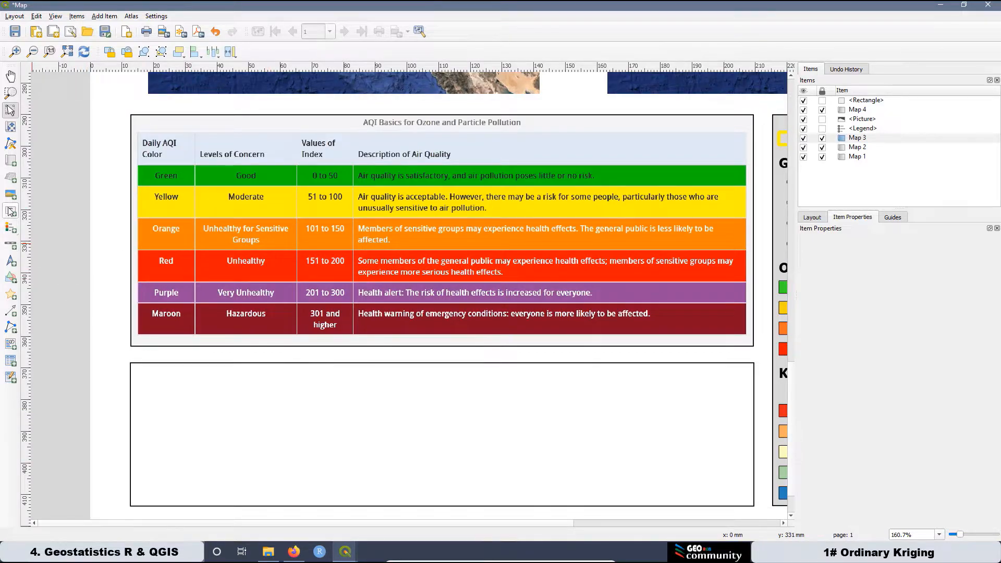
pyautogui.click(11, 278)
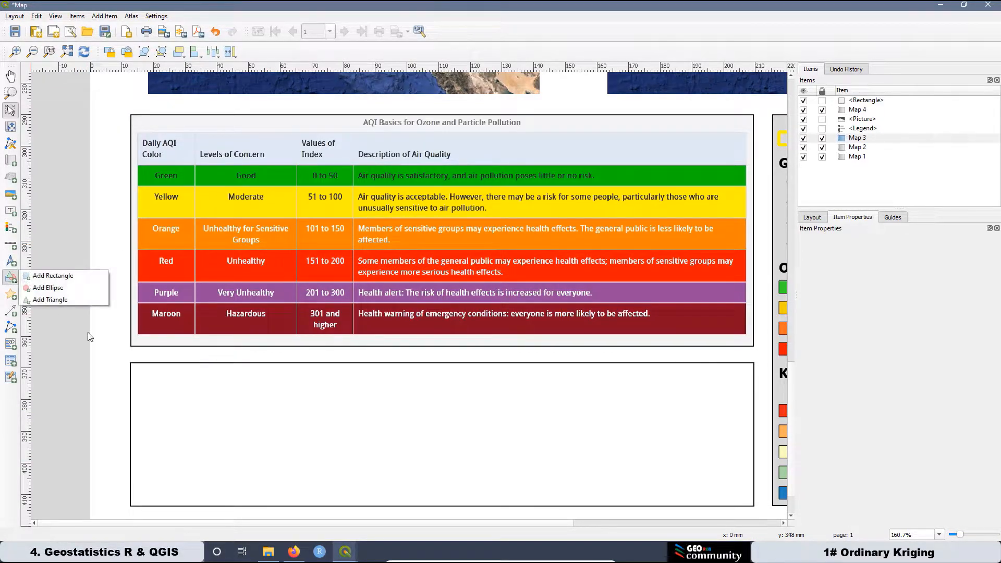
pyautogui.click(49, 276)
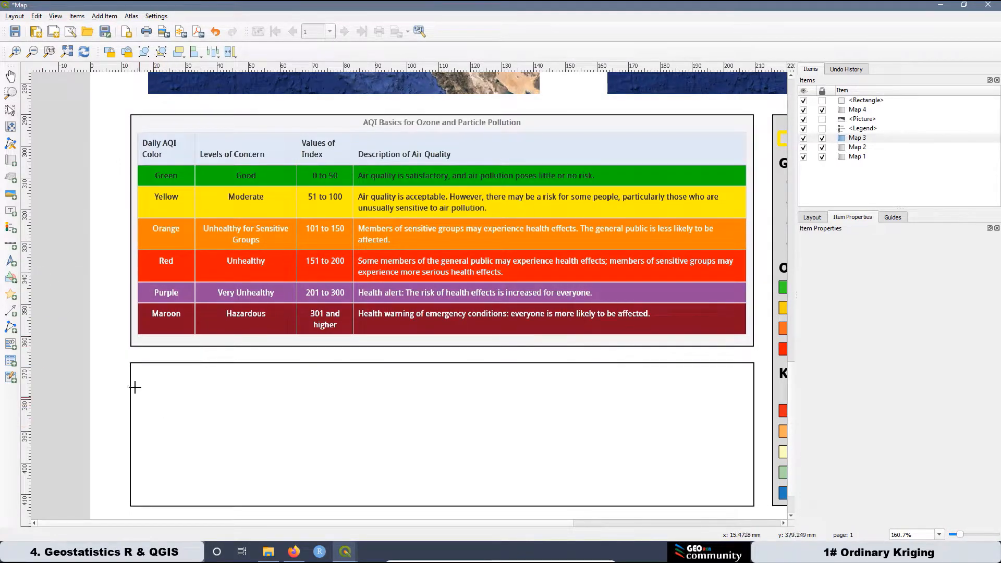
pyautogui.moveTo(131, 364); pyautogui.dragTo(285, 417)
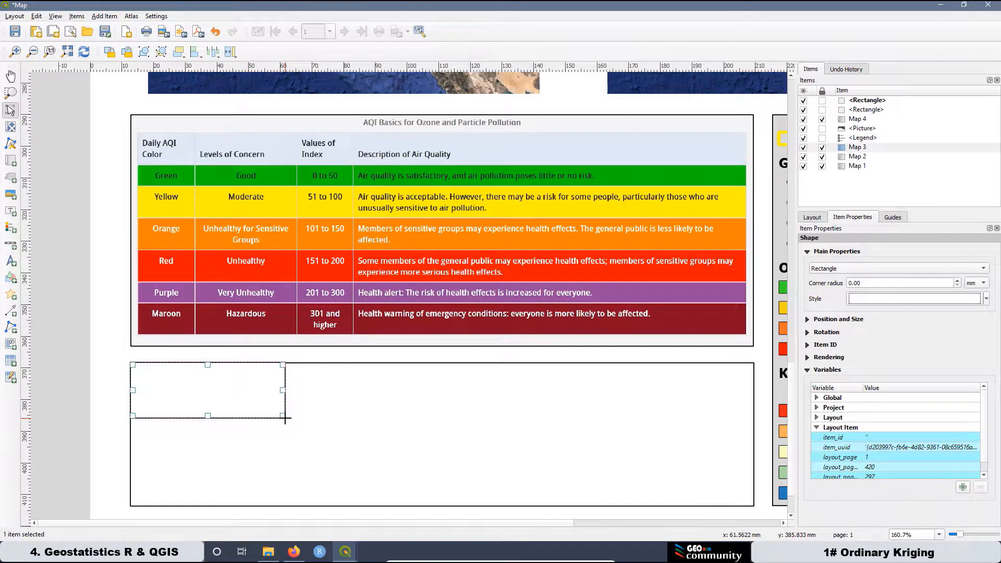
pyautogui.scroll(2, 115, 374)
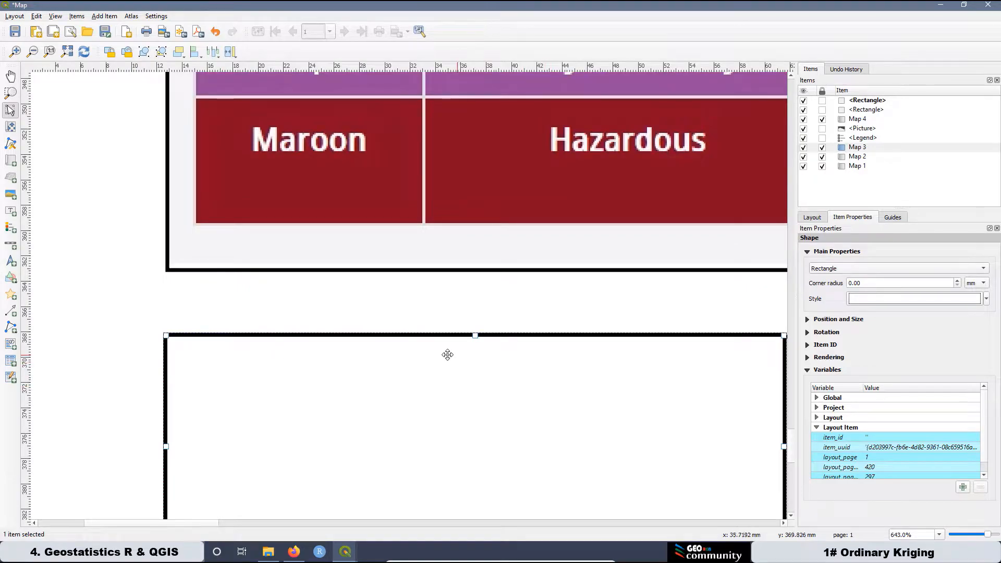
pyautogui.scroll(-1, 262, 324)
pyautogui.scroll(2, 529, 339)
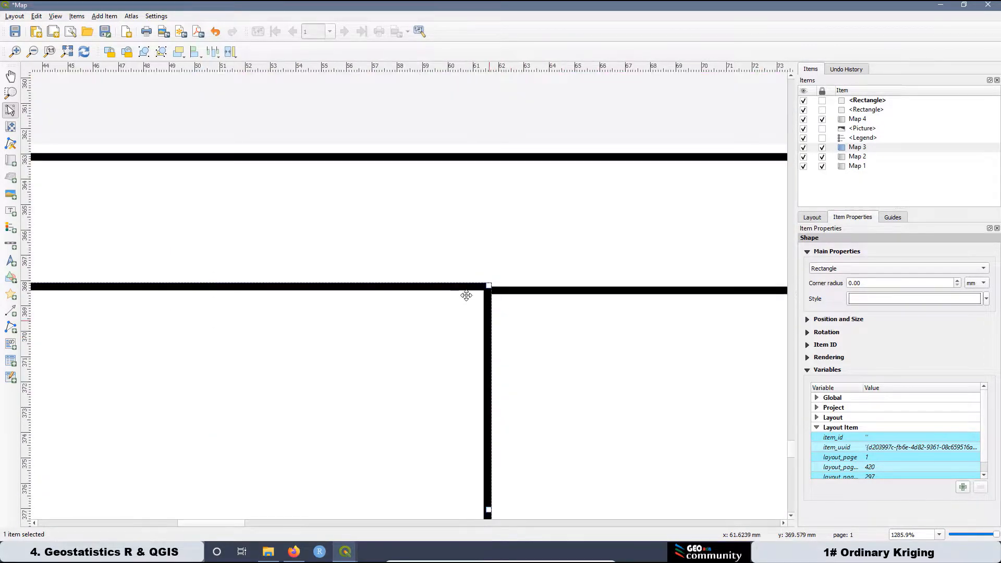
pyautogui.scroll(-1, 609, 330)
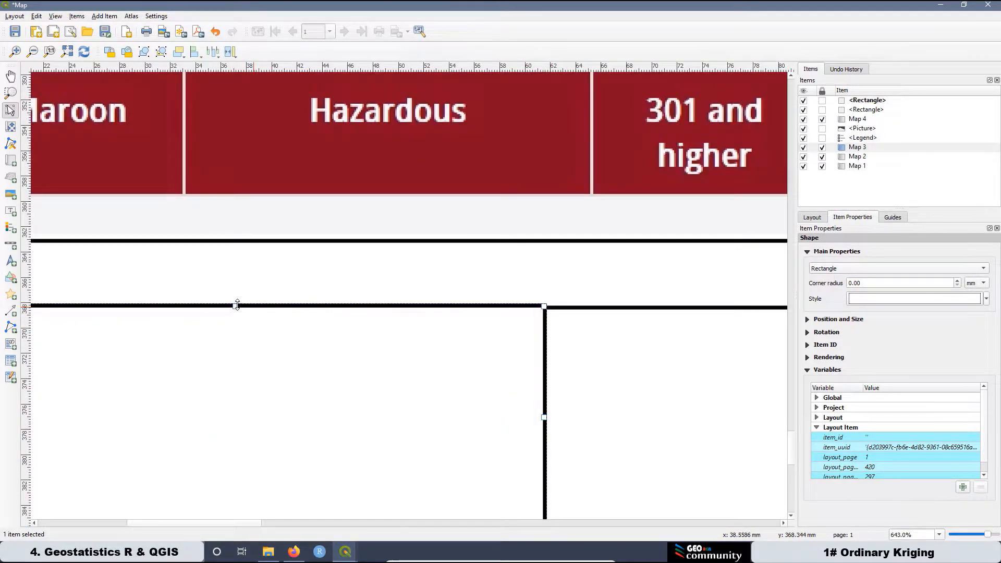
pyautogui.moveTo(239, 311); pyautogui.dragTo(259, 288)
pyautogui.scroll(1, 227, 315)
pyautogui.scroll(1, 227, 315)
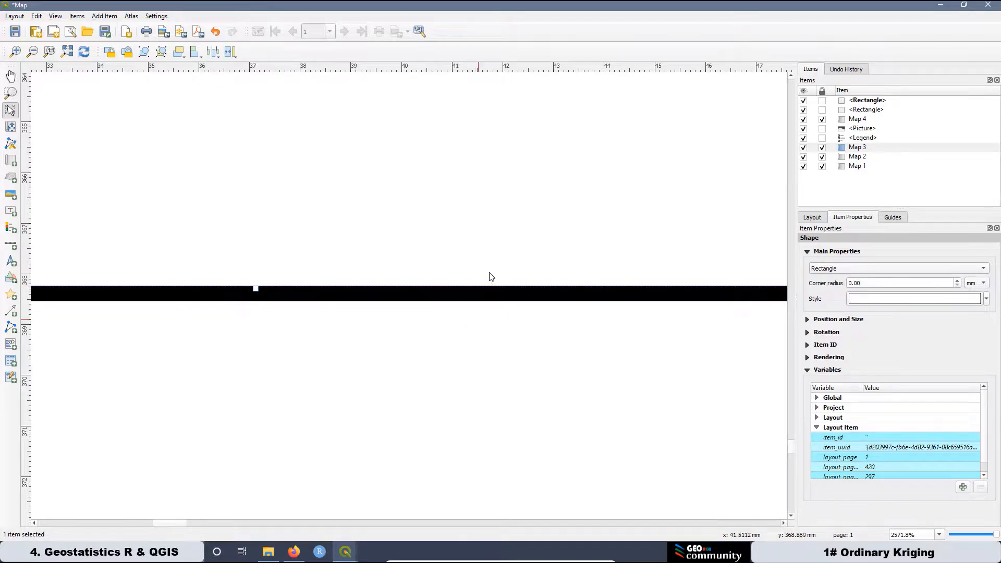
pyautogui.scroll(-4, 490, 276)
pyautogui.scroll(3, 126, 344)
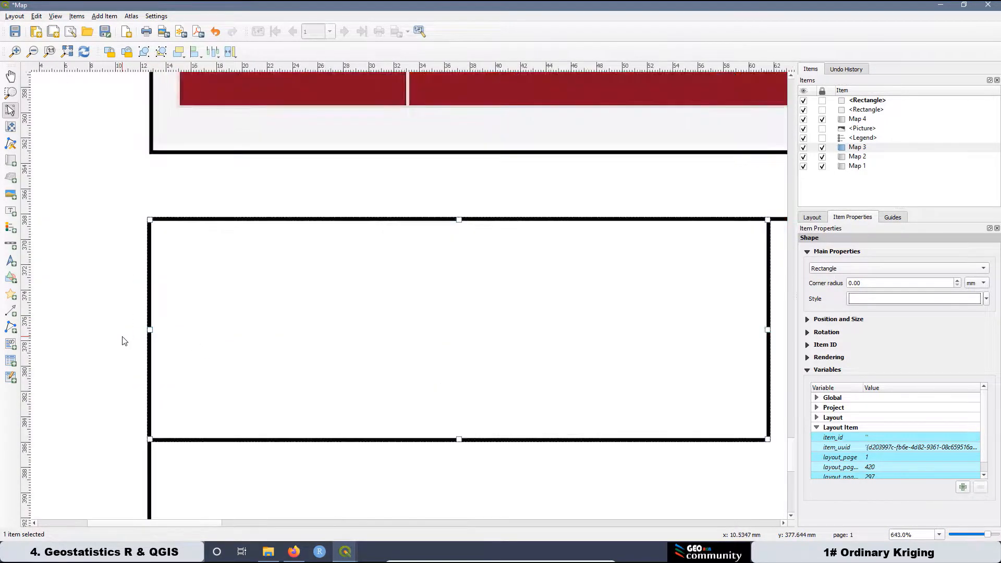
pyautogui.moveTo(173, 321)
pyautogui.mouseDown()
pyautogui.moveTo(210, 327)
pyautogui.moveTo(167, 324)
pyautogui.moveTo(176, 328)
pyautogui.mouseUp()
pyautogui.scroll(-3, 206, 237)
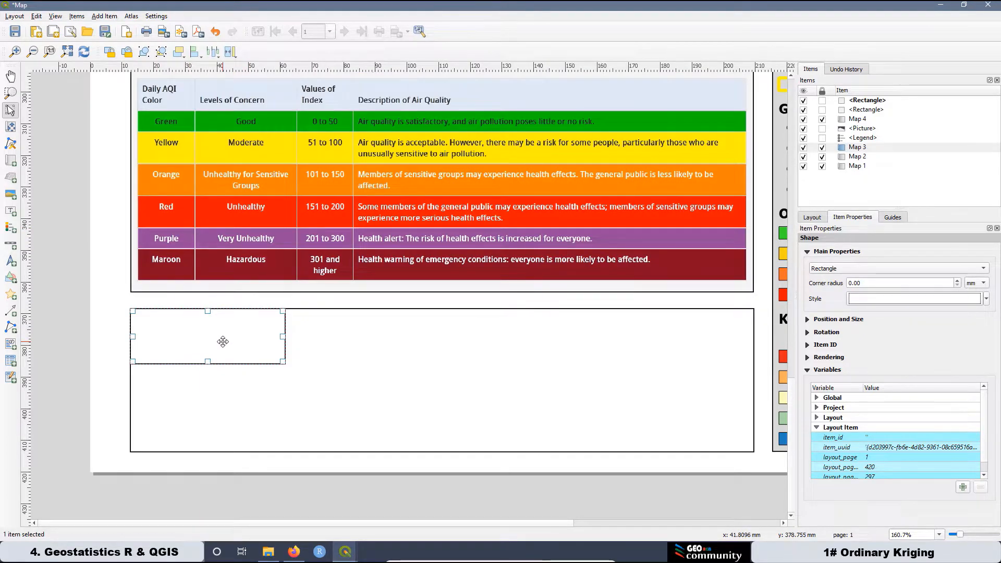
# Paste copies of the small rectangle, then delete the misplaced extras.
pyautogui.hotkey('ctrl', 'c')
pyautogui.hotkey('ctrl', 'v')
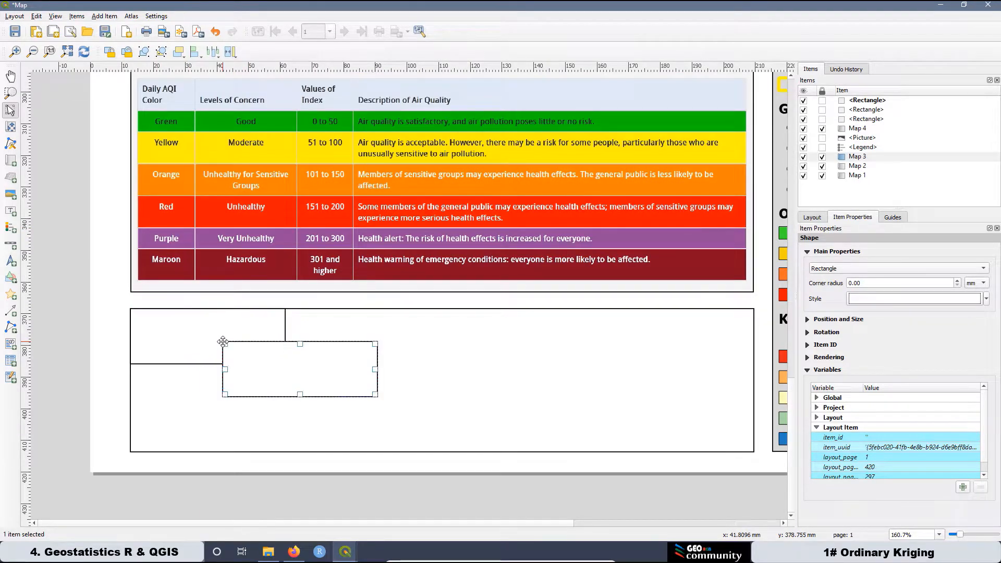
pyautogui.moveTo(295, 365); pyautogui.dragTo(205, 389)
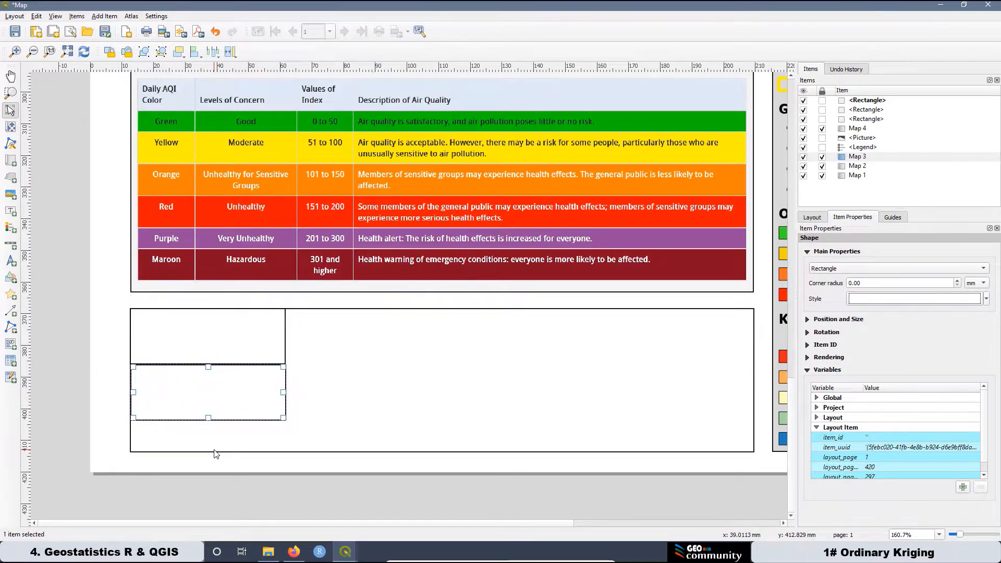
pyautogui.hotkey('ctrl', 'v')
pyautogui.moveTo(226, 458); pyautogui.dragTo(365, 388)
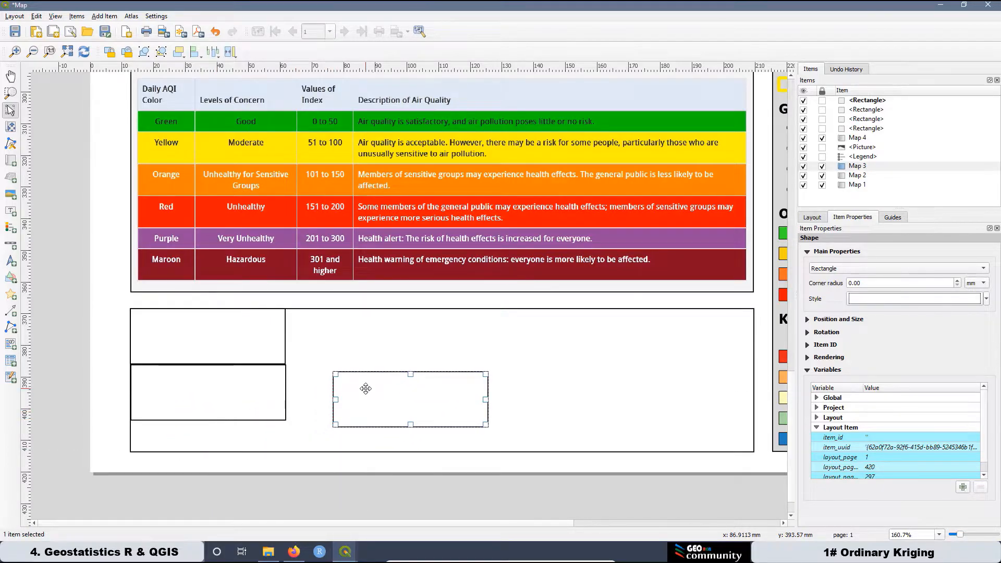
pyautogui.press('Delete')
pyautogui.click(251, 389)
pyautogui.press('Delete')
# Shorten the top-left rectangle and stack an equal copy directly beneath it.
pyautogui.click(237, 352)
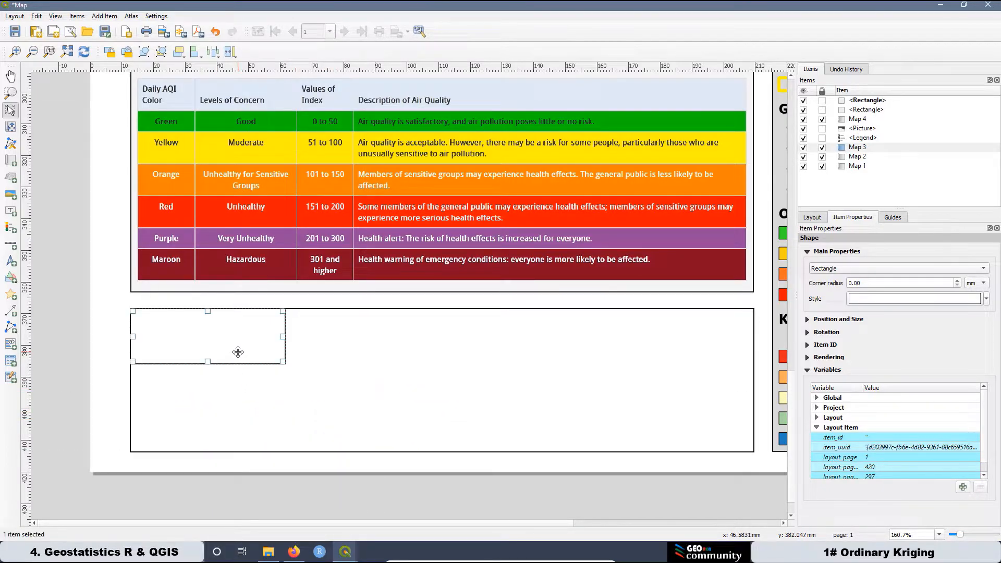
pyautogui.moveTo(209, 360); pyautogui.dragTo(215, 353)
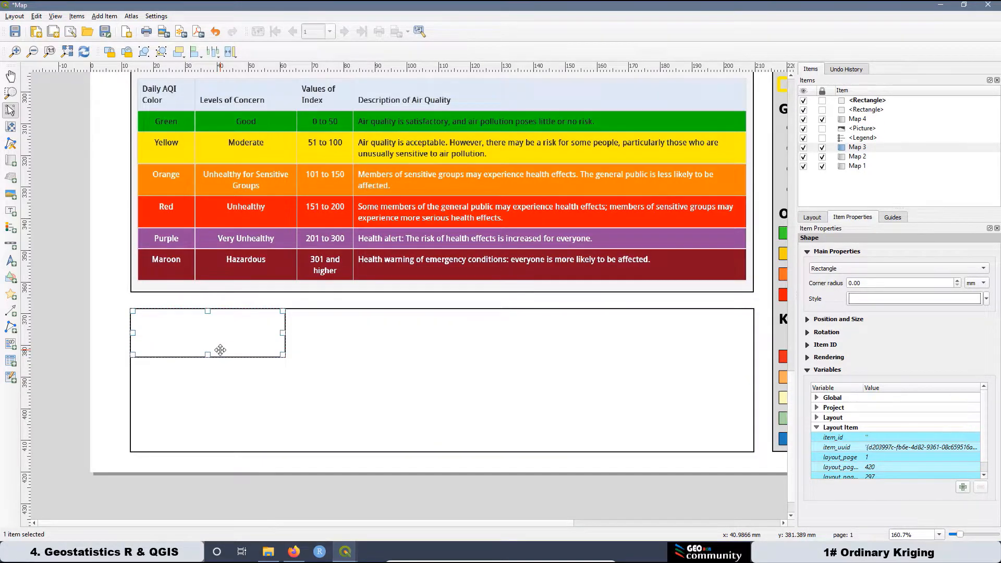
pyautogui.hotkey('ctrl', 'c')
pyautogui.hotkey('ctrl', 'v')
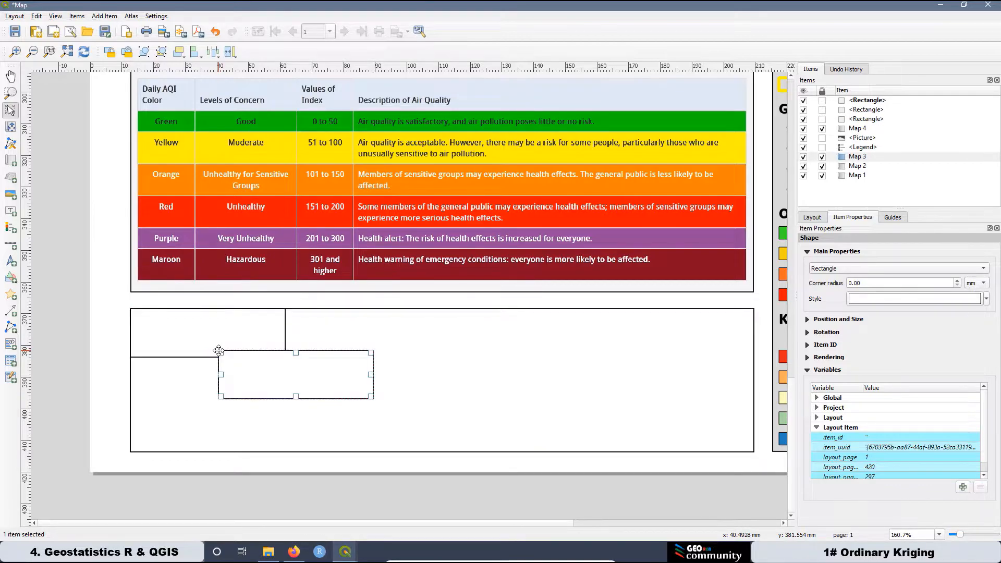
pyautogui.moveTo(284, 390); pyautogui.dragTo(205, 393)
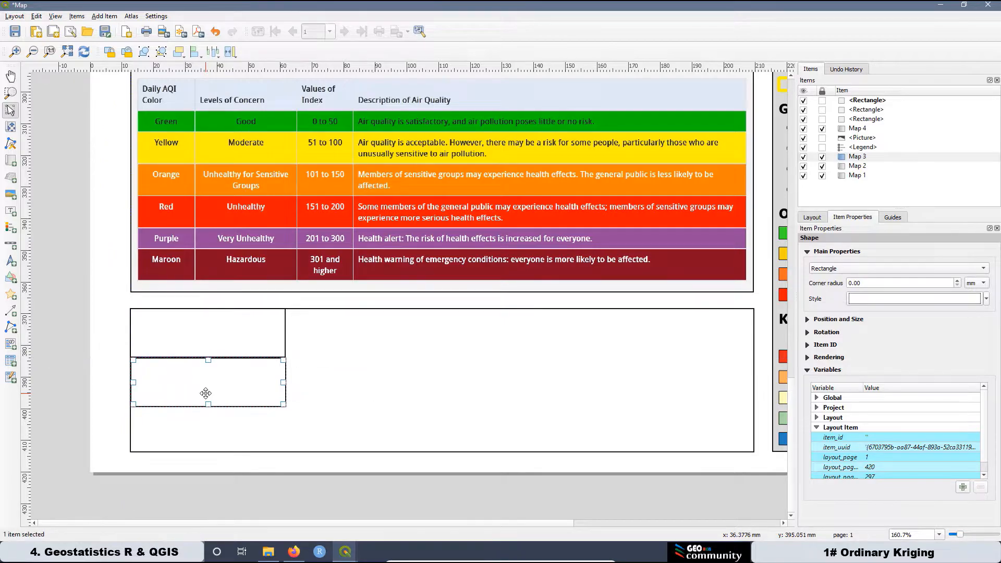
pyautogui.hotkey('ctrl', 'v')
pyautogui.moveTo(239, 404); pyautogui.dragTo(167, 415)
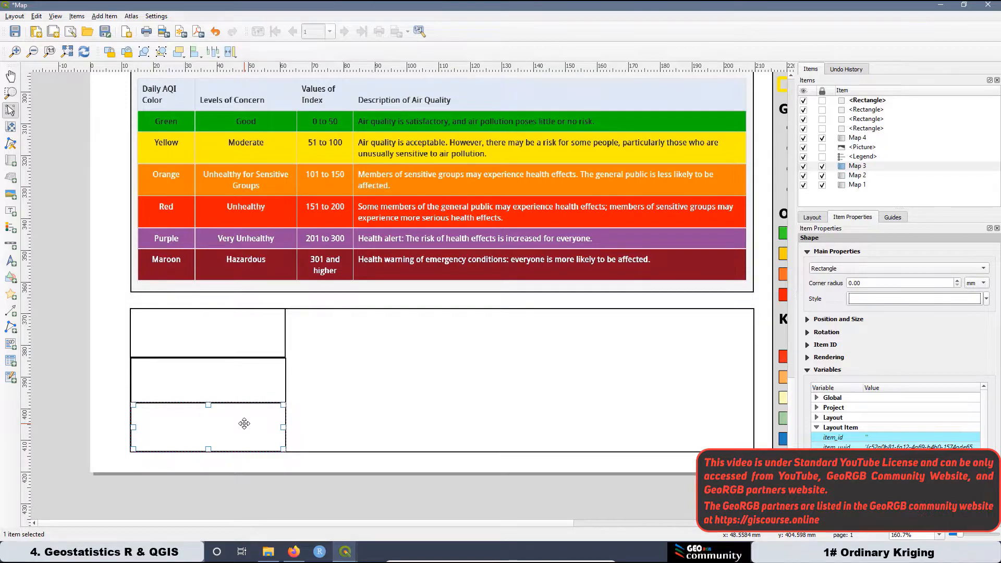
pyautogui.press('Delete')
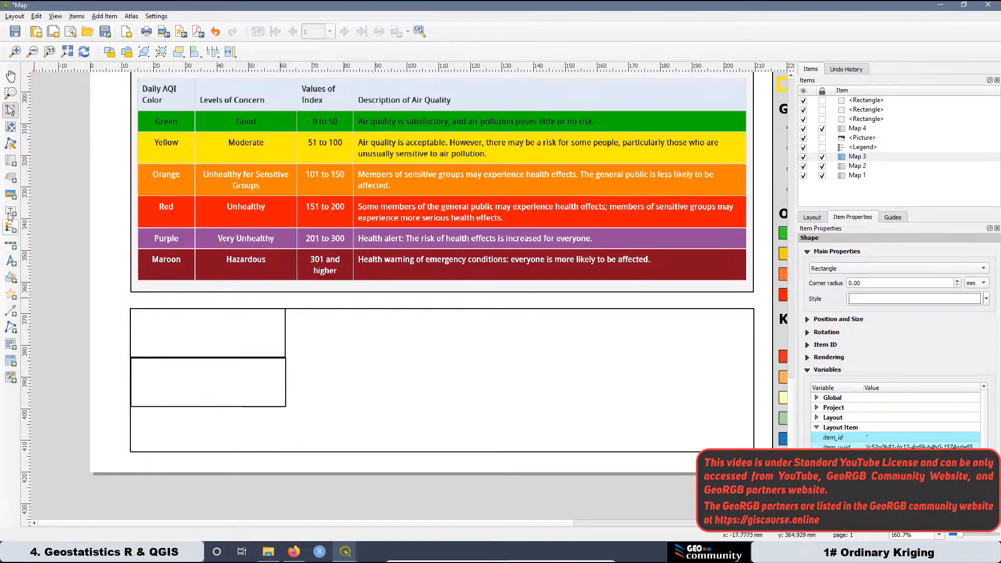
pyautogui.click(10, 194)
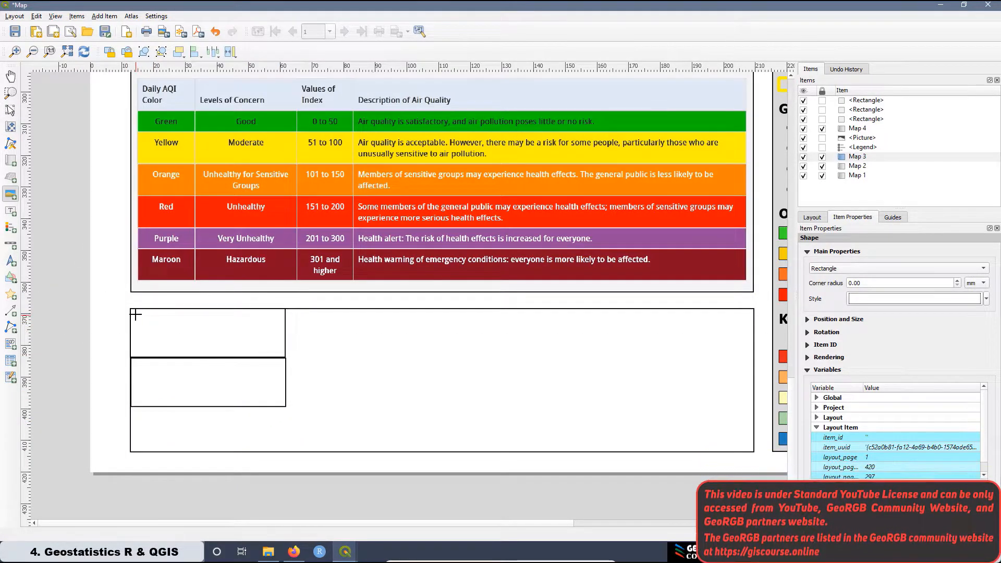
# Insert community_3.png as a picture in the top-left cell and nudge it up.
pyautogui.moveTo(135, 314); pyautogui.dragTo(280, 349)
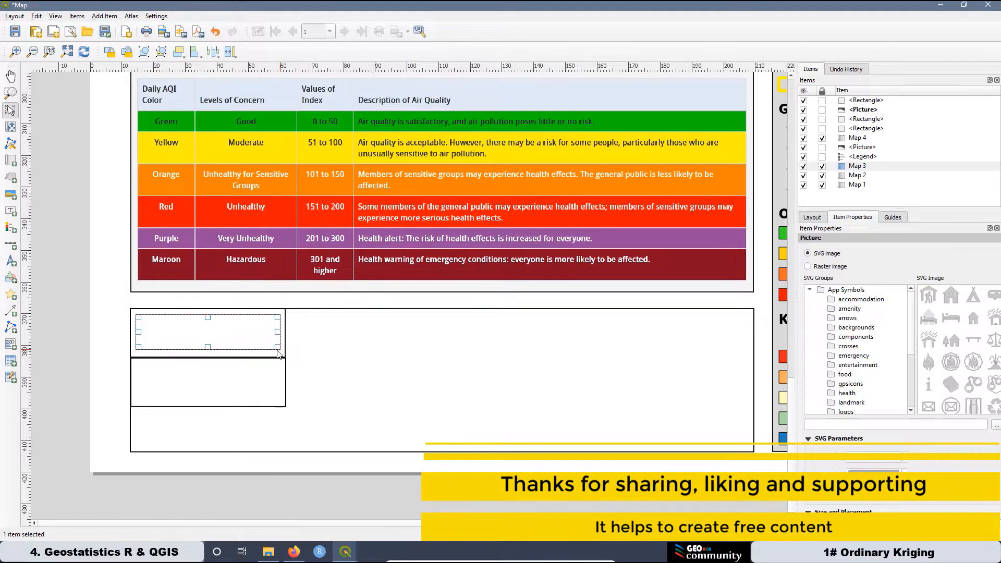
pyautogui.click(808, 266)
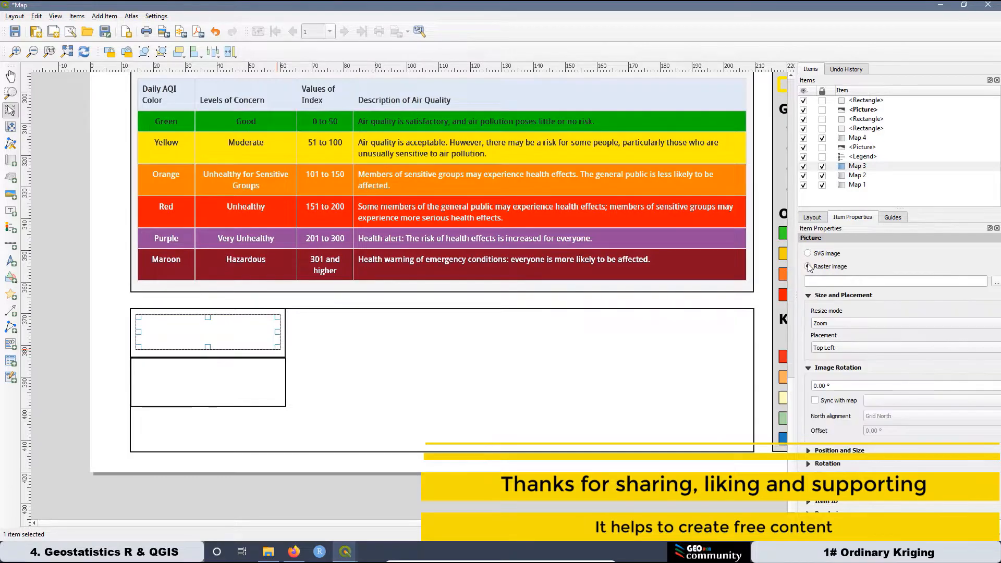
pyautogui.click(996, 282)
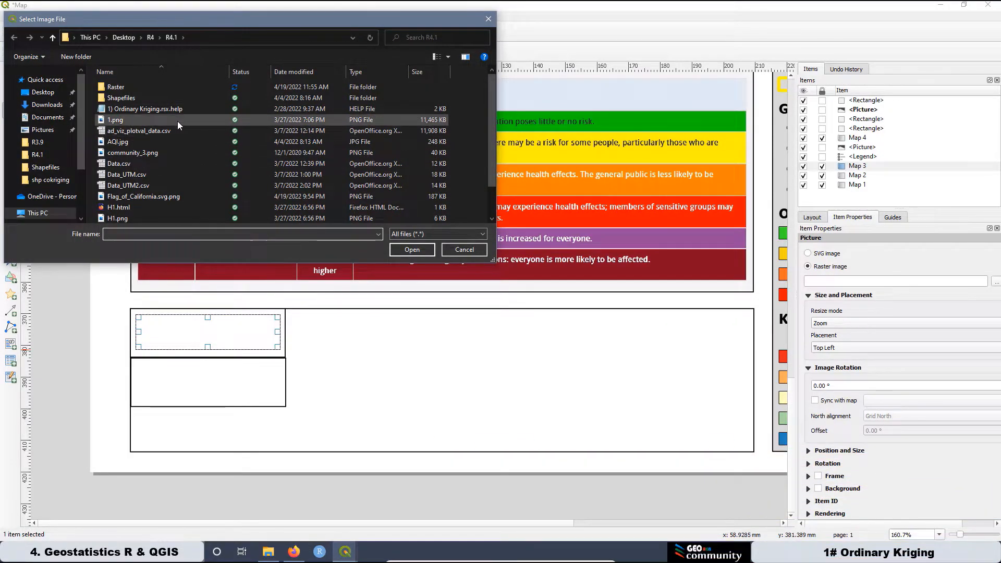
pyautogui.click(156, 153)
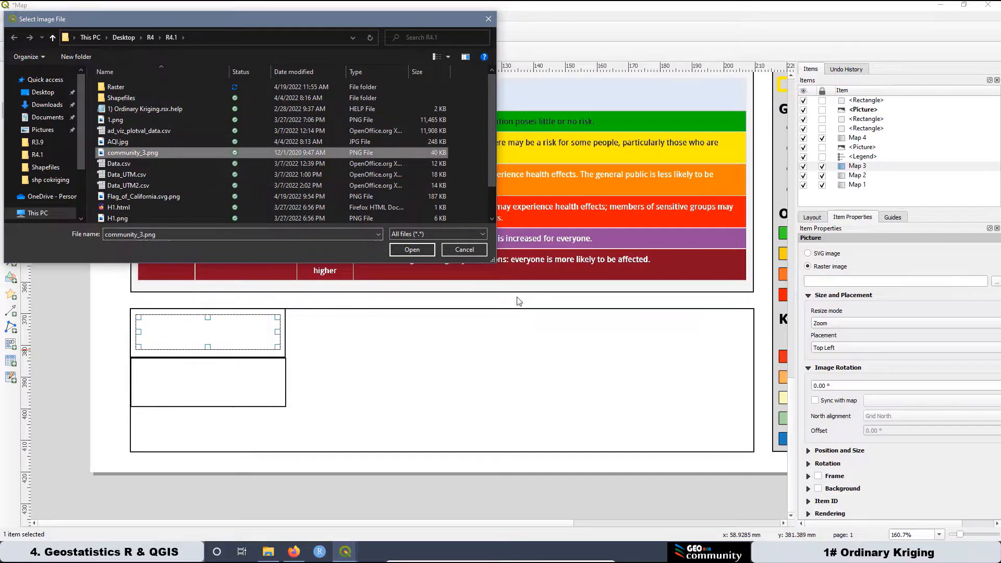
pyautogui.click(404, 249)
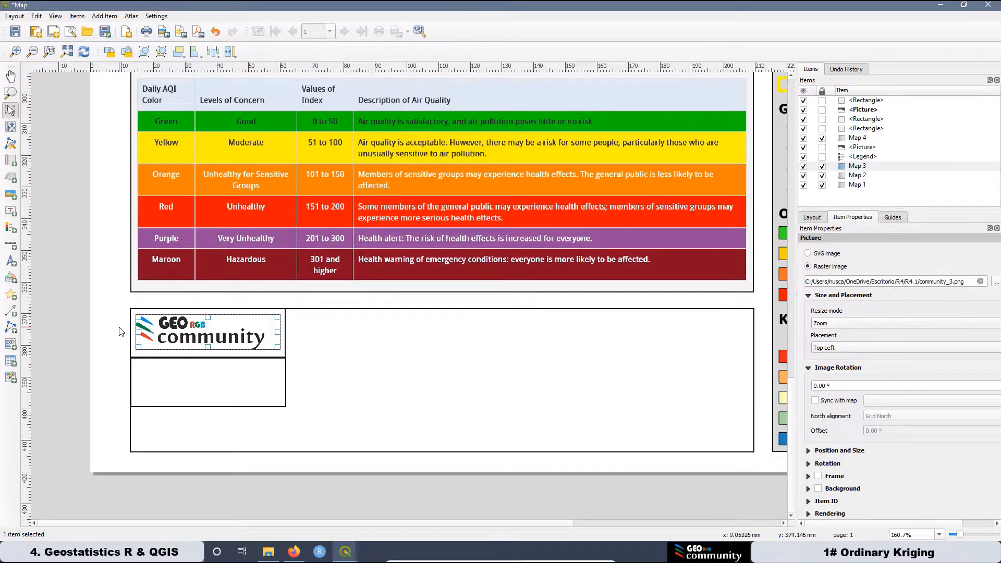
pyautogui.scroll(1, 324, 359)
pyautogui.moveTo(293, 331); pyautogui.dragTo(291, 326)
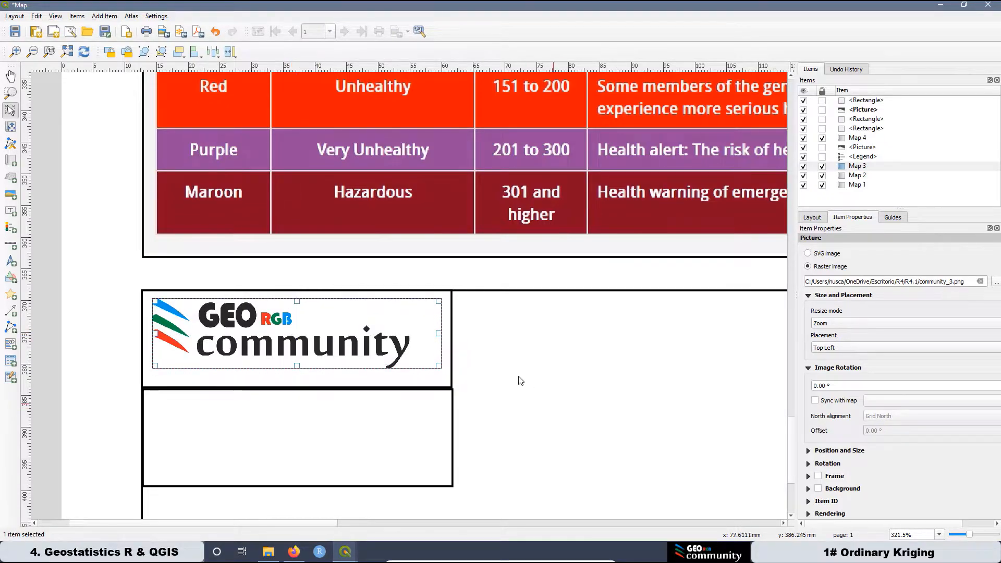
# Shorten the rectangle framing the logo to fit the logo.
pyautogui.click(430, 380)
pyautogui.click(411, 381)
pyautogui.moveTo(298, 385); pyautogui.dragTo(302, 370)
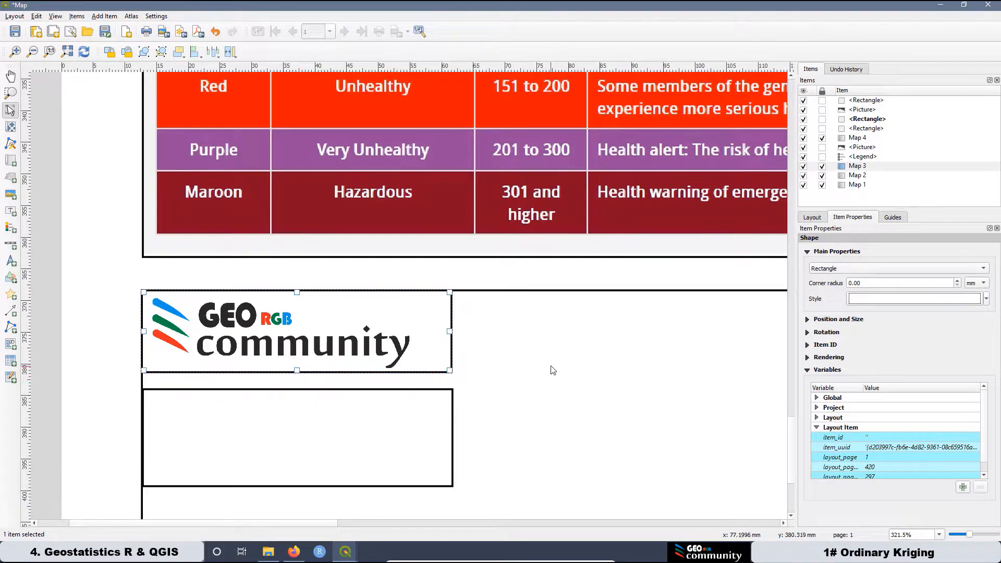
# Duplicate the logo frame rectangle and line the copy up beside it.
pyautogui.click(416, 334)
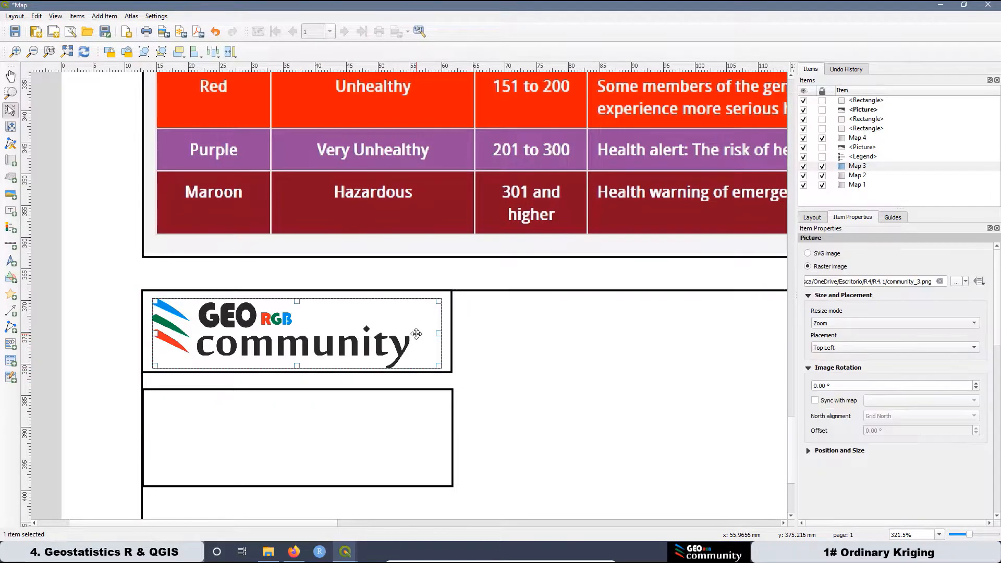
pyautogui.click(451, 316)
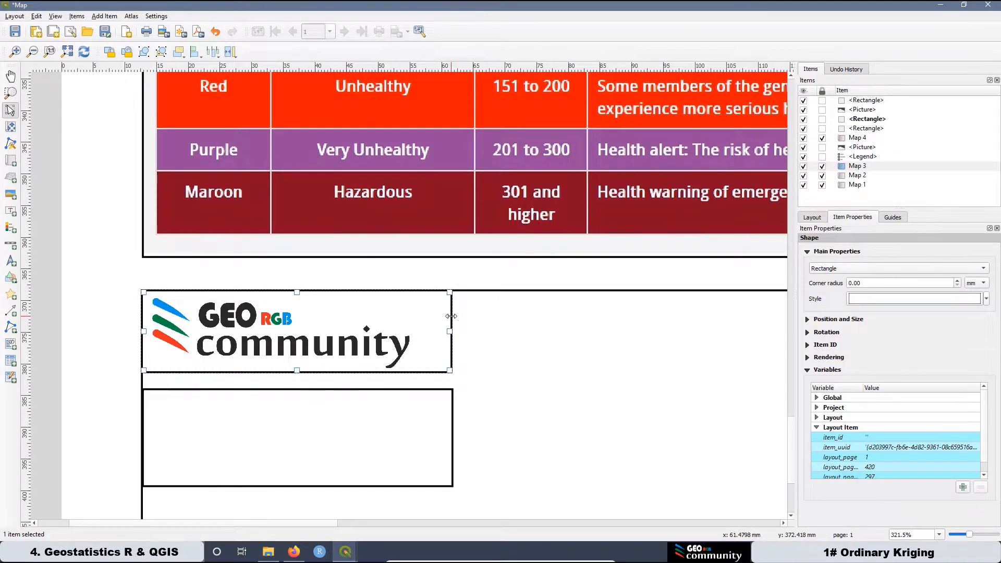
pyautogui.hotkey('ctrl', 'v')
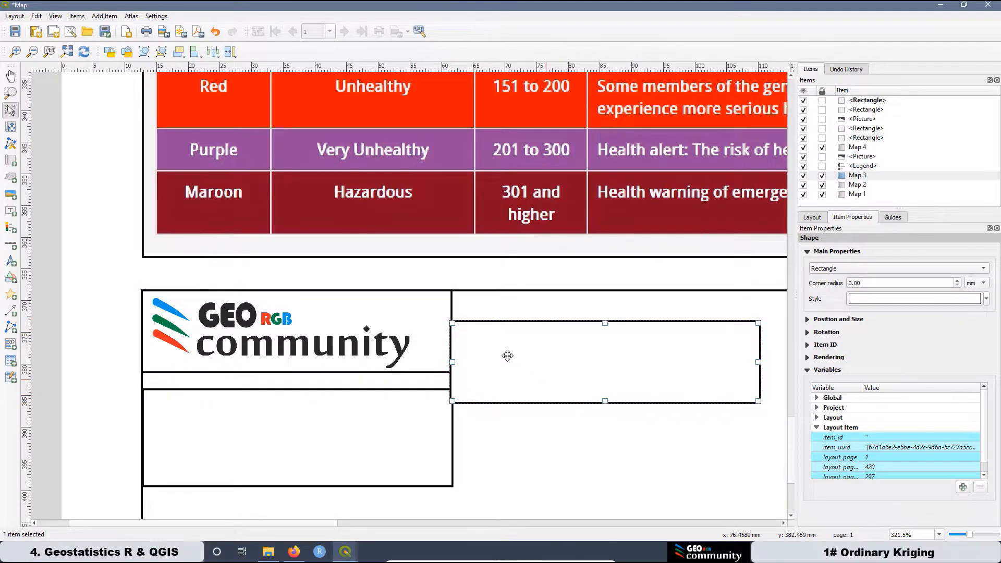
pyautogui.scroll(1, 459, 321)
pyautogui.moveTo(474, 318); pyautogui.dragTo(466, 275)
pyautogui.scroll(2, 478, 246)
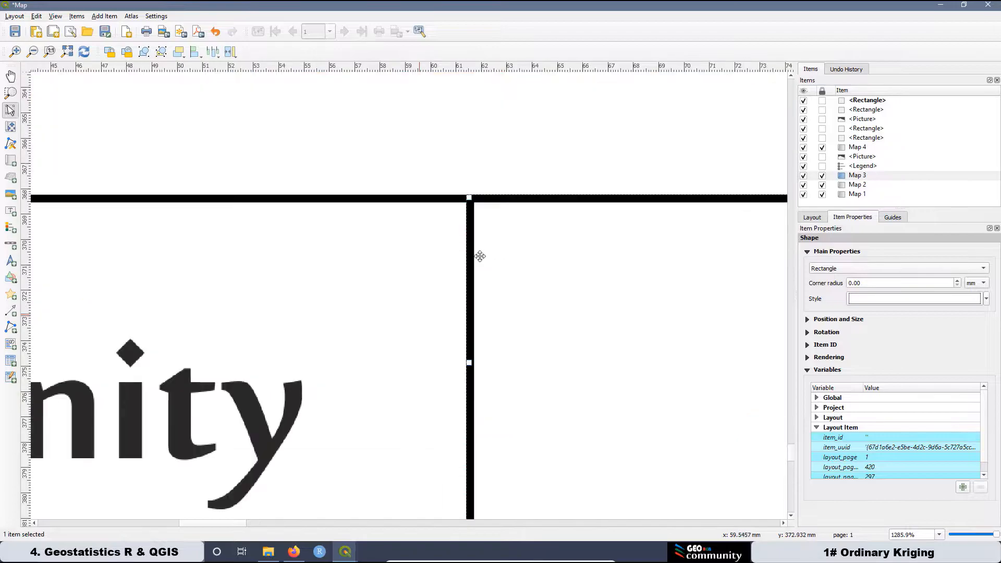
pyautogui.scroll(-1, 384, 259)
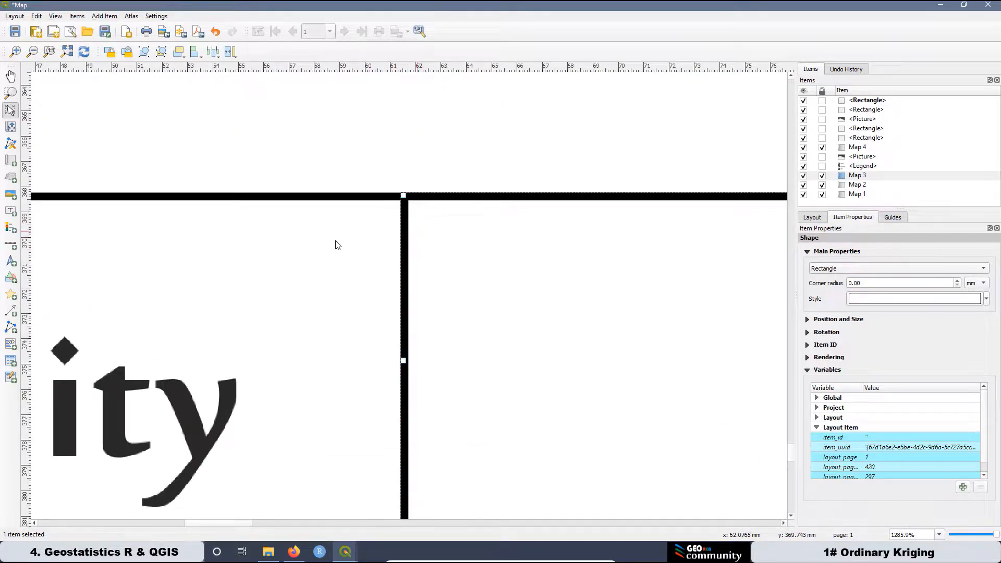
pyautogui.scroll(-1, 335, 246)
pyautogui.scroll(-2, 329, 241)
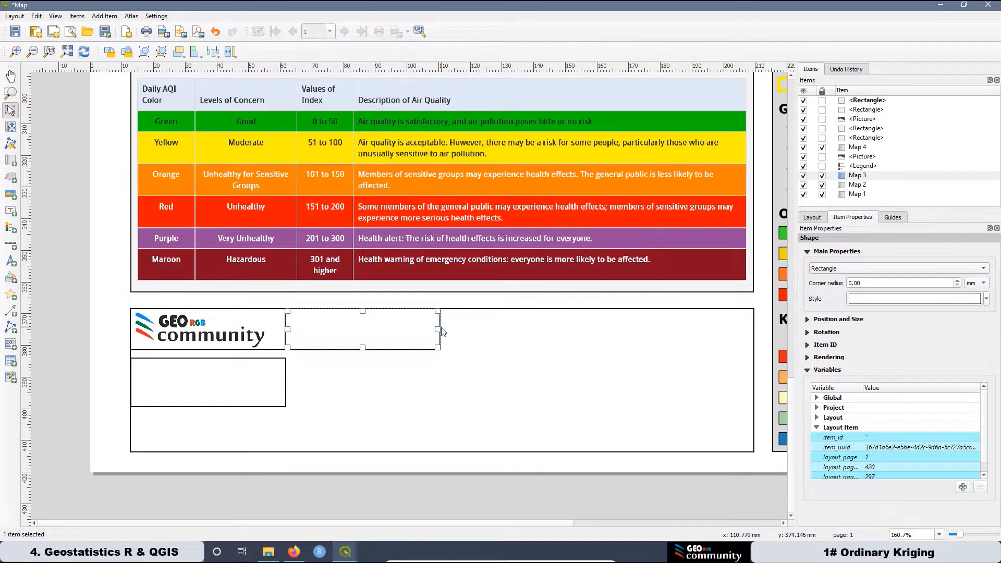
# Stretch the new box to the lower box's right border.
pyautogui.moveTo(437, 328); pyautogui.dragTo(757, 344)
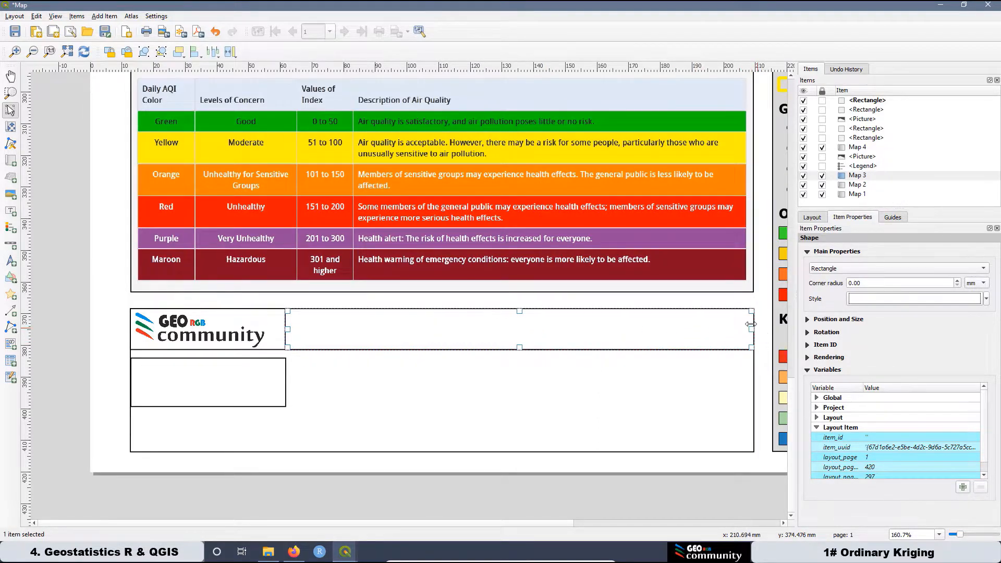
pyautogui.scroll(3, 750, 324)
pyautogui.scroll(-3, 700, 309)
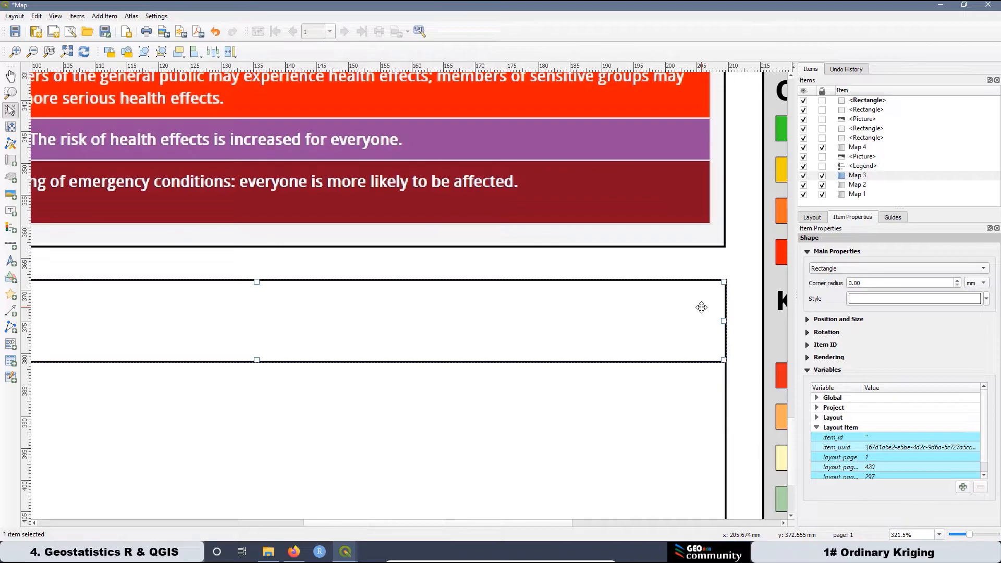
pyautogui.scroll(2, 465, 337)
pyautogui.scroll(-2, 467, 340)
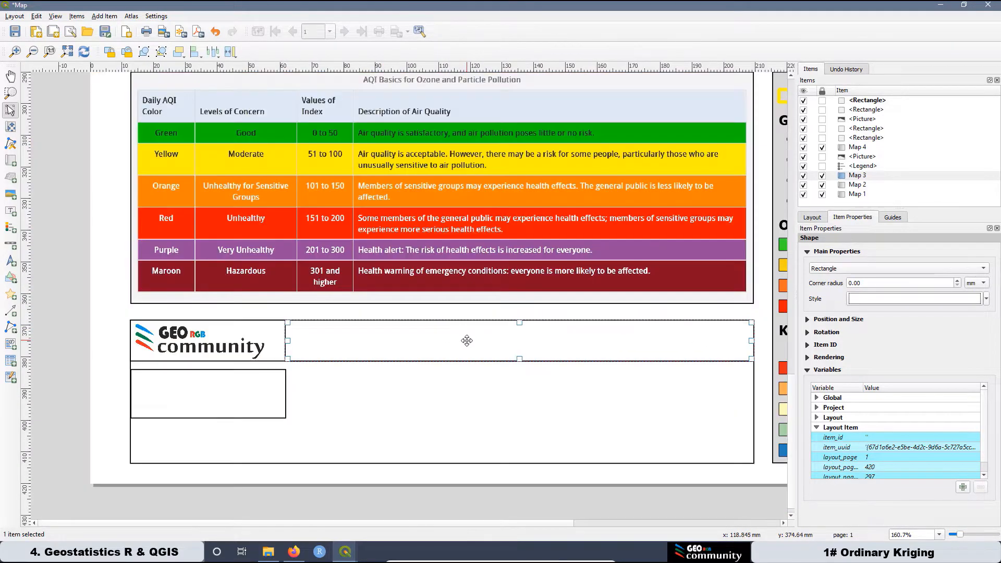
pyautogui.click(109, 356)
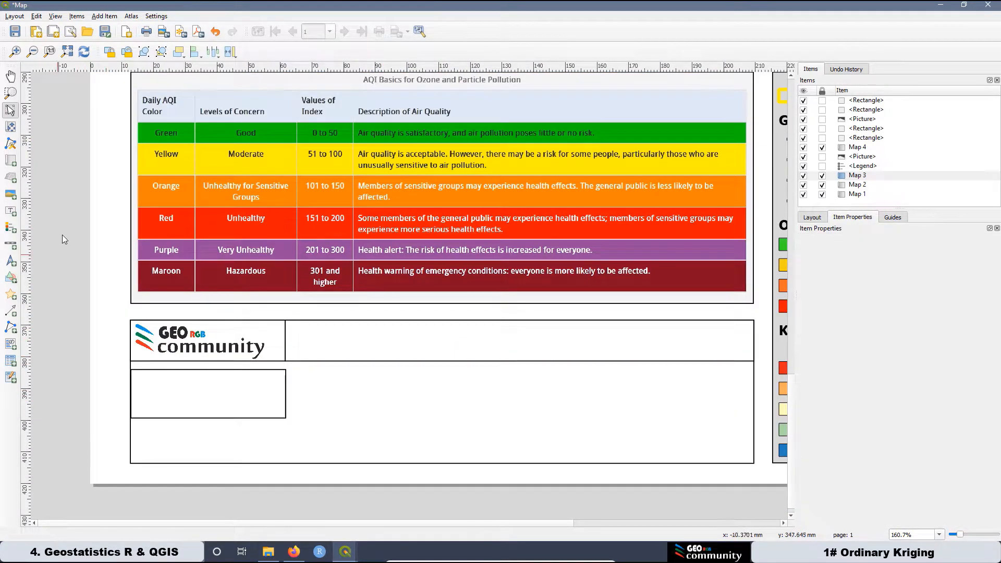
pyautogui.click(11, 213)
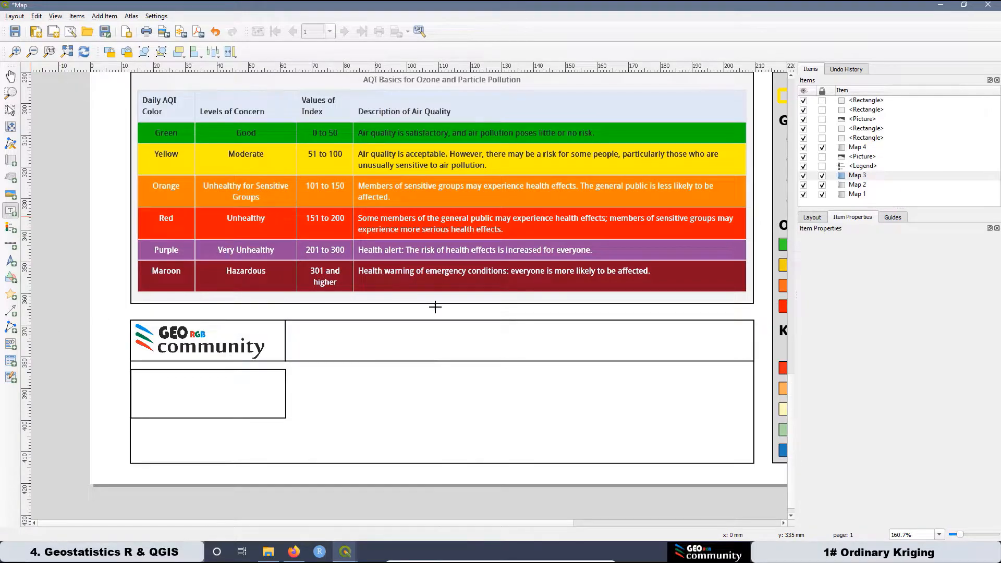
# Add a label reading 'Ordinary Kriging Map Predictions' / 'Air Quality Index (AQI). August 6th, 2021'.
pyautogui.moveTo(322, 331); pyautogui.dragTo(717, 348)
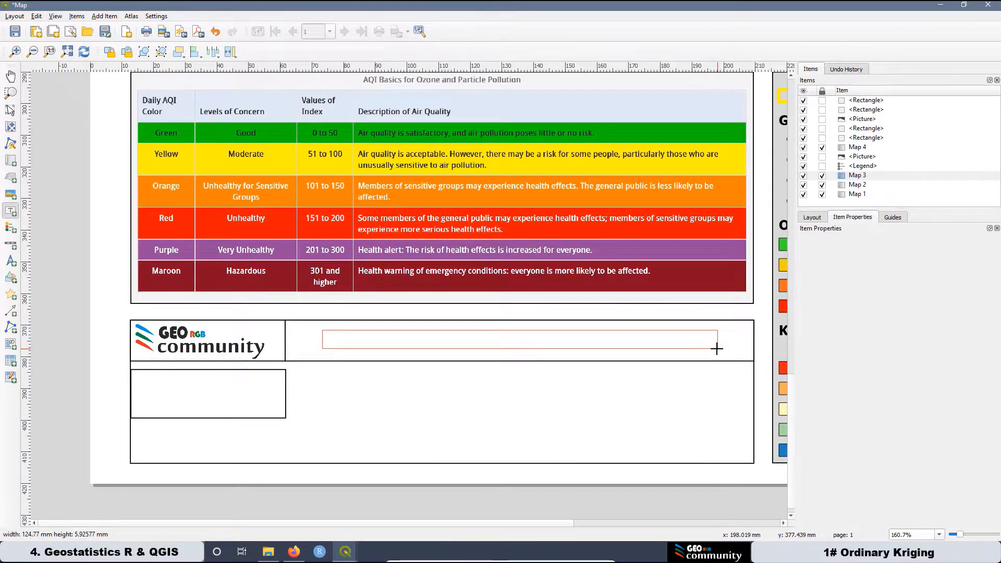
pyautogui.moveTo(382, 358); pyautogui.dragTo(380, 414)
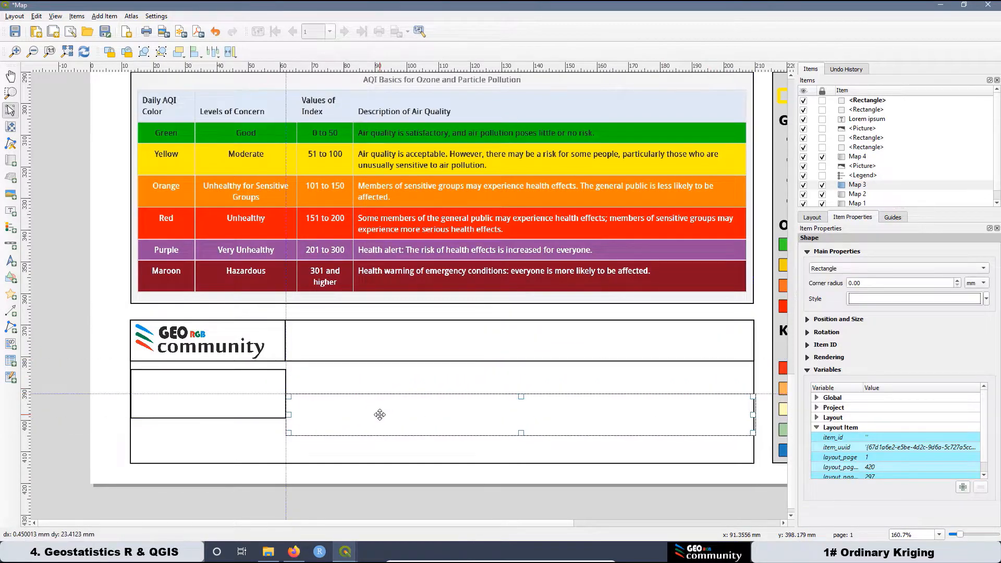
pyautogui.click(358, 340)
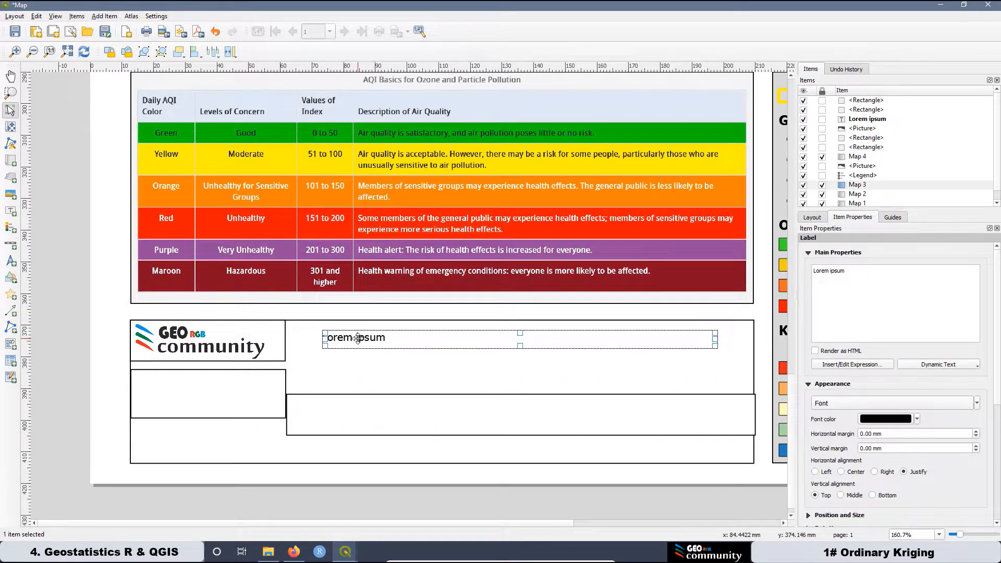
pyautogui.moveTo(859, 276); pyautogui.dragTo(809, 266)
pyautogui.write('Ordinary Kriging Map Predictions')
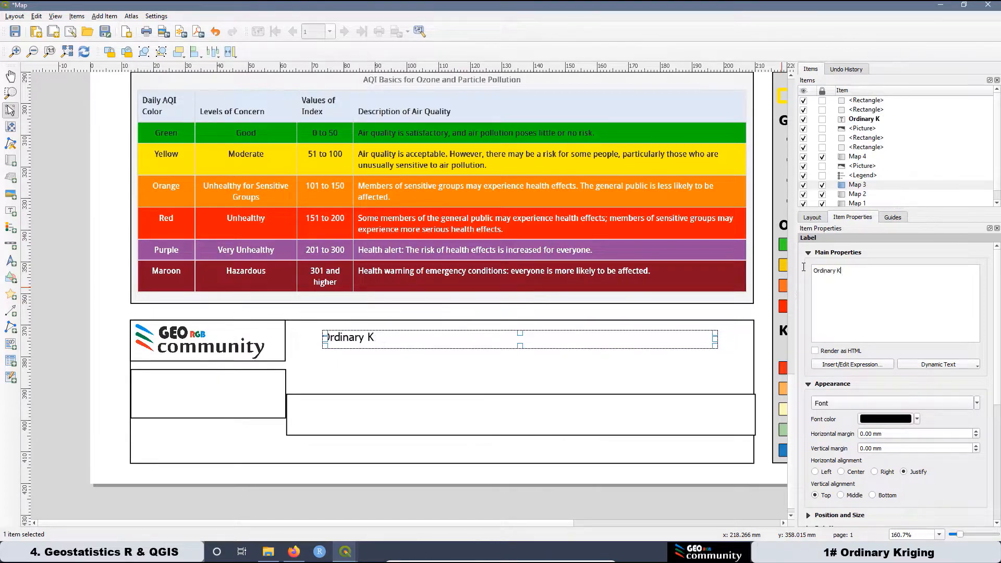
pyautogui.press('Return')
pyautogui.write('Air Quality I')
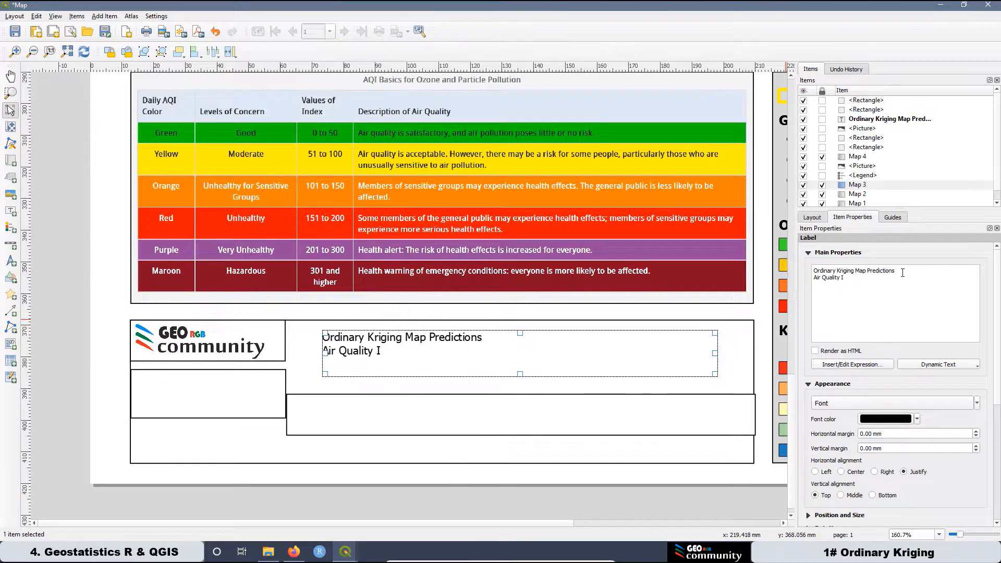
pyautogui.write('ndex (AQI). August 6th, 2021')
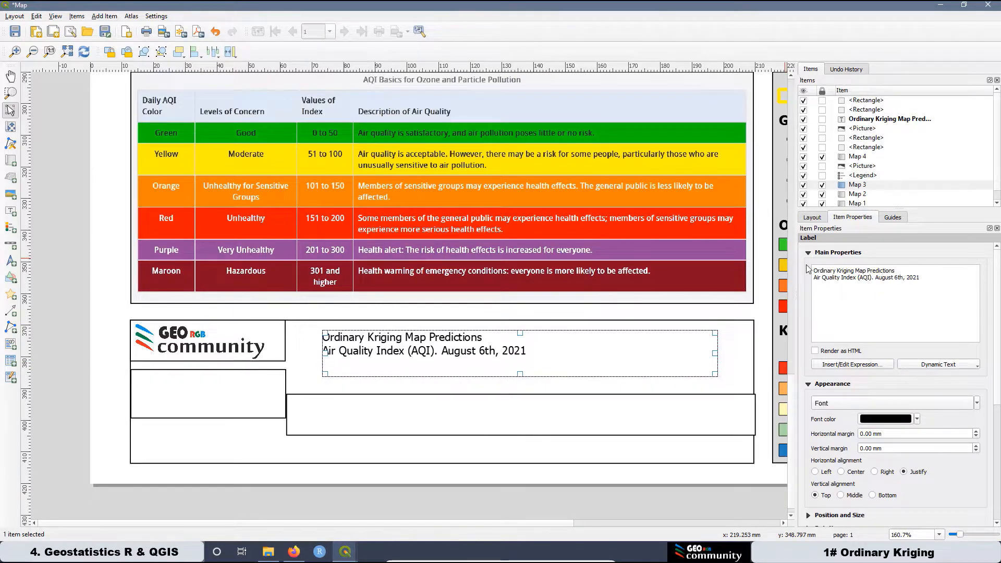
# Set the title label font to bold size 14 with centered horizontal alignment.
pyautogui.click(829, 403)
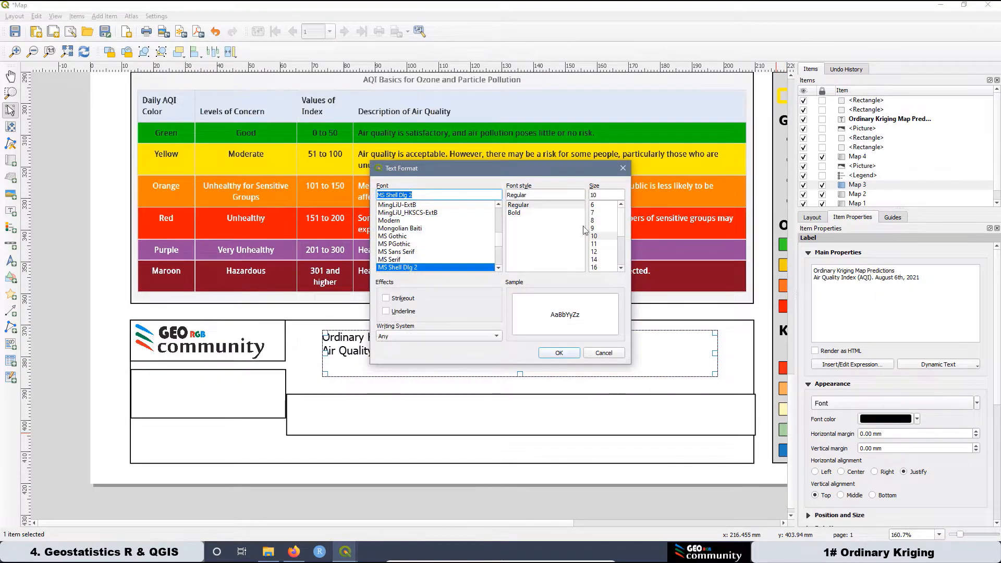
pyautogui.click(514, 213)
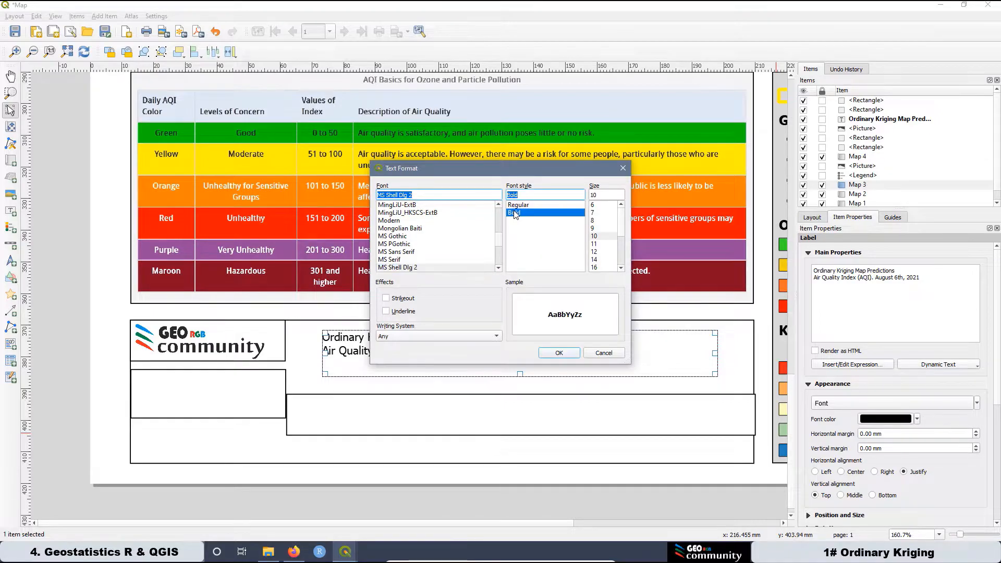
pyautogui.click(595, 260)
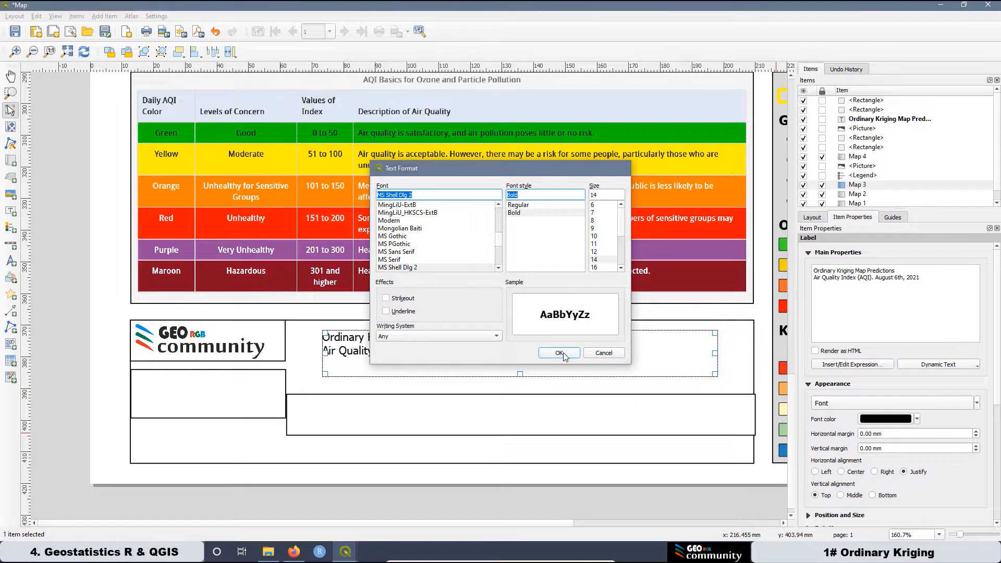
pyautogui.click(558, 353)
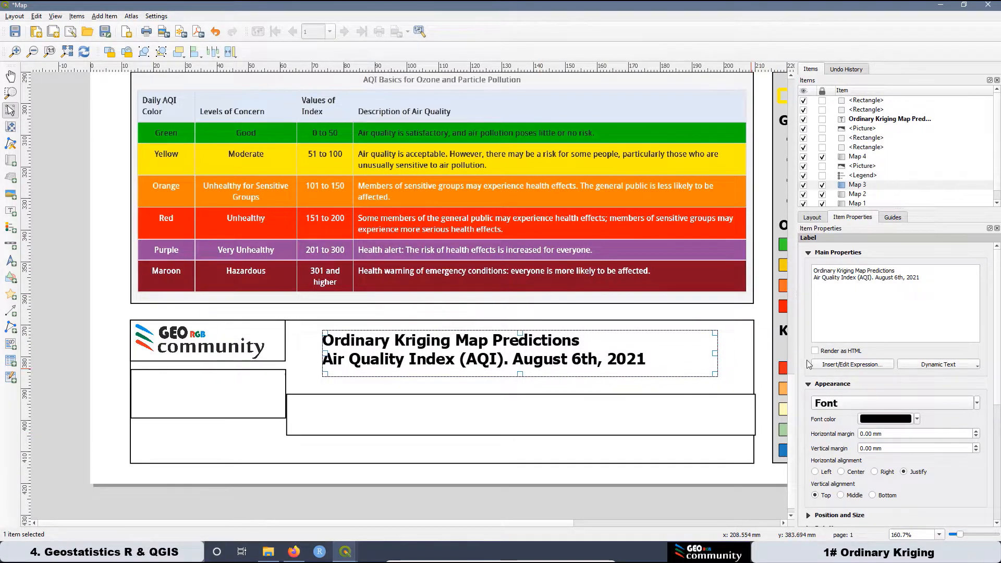
pyautogui.click(842, 472)
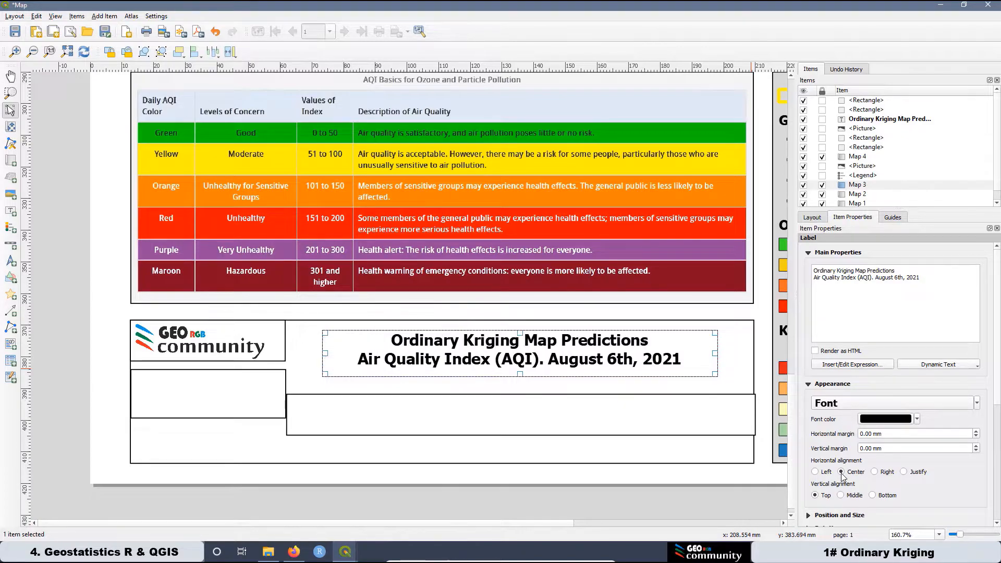
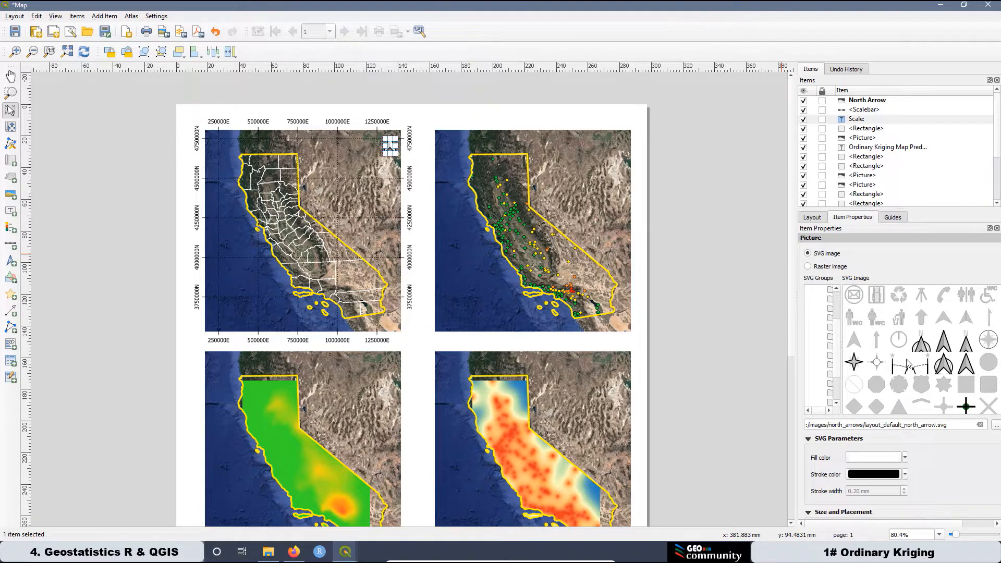
# Switch the first map's north arrow to the NorthArrow_02 SVG design.
pyautogui.click(922, 345)
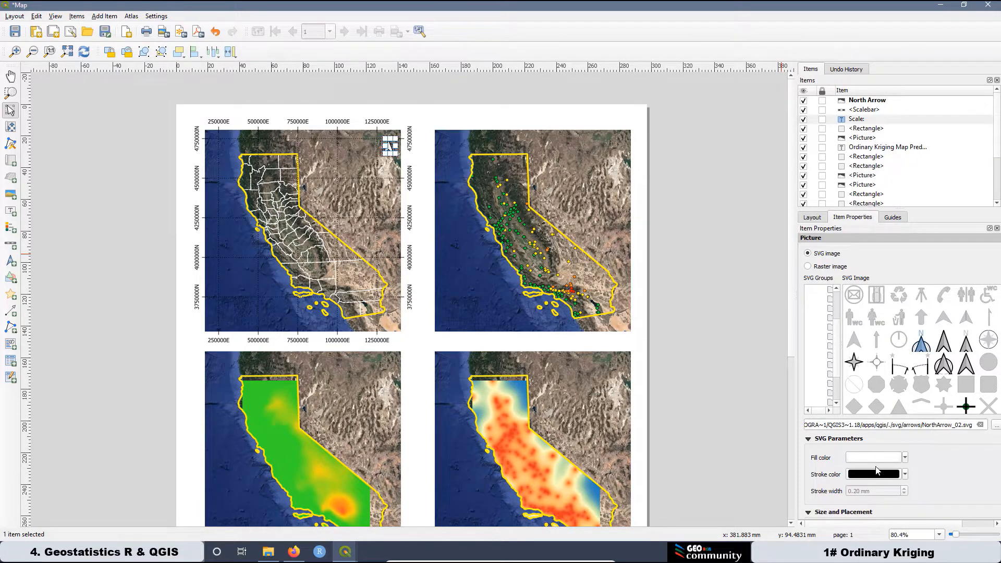
pyautogui.click(905, 475)
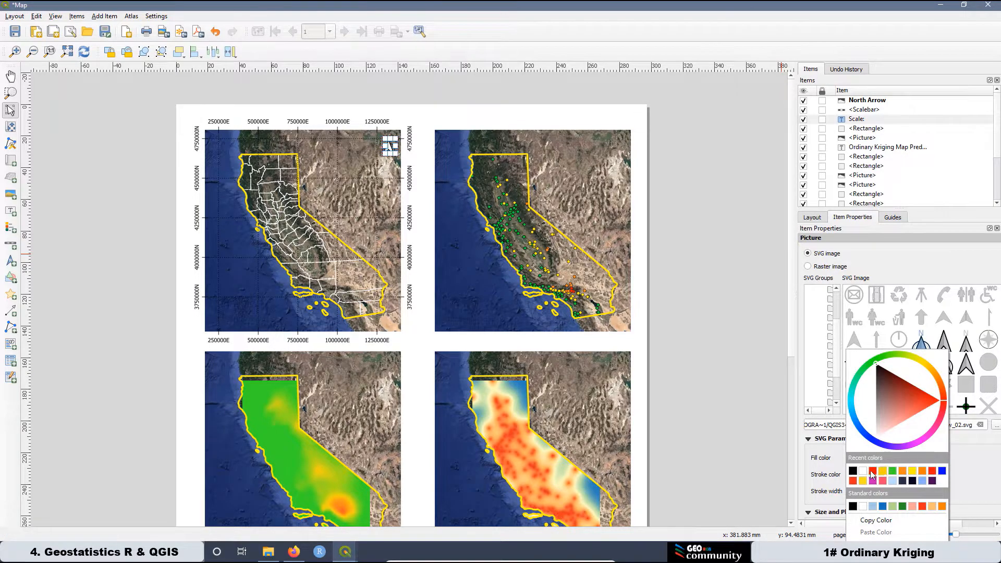
pyautogui.click(863, 471)
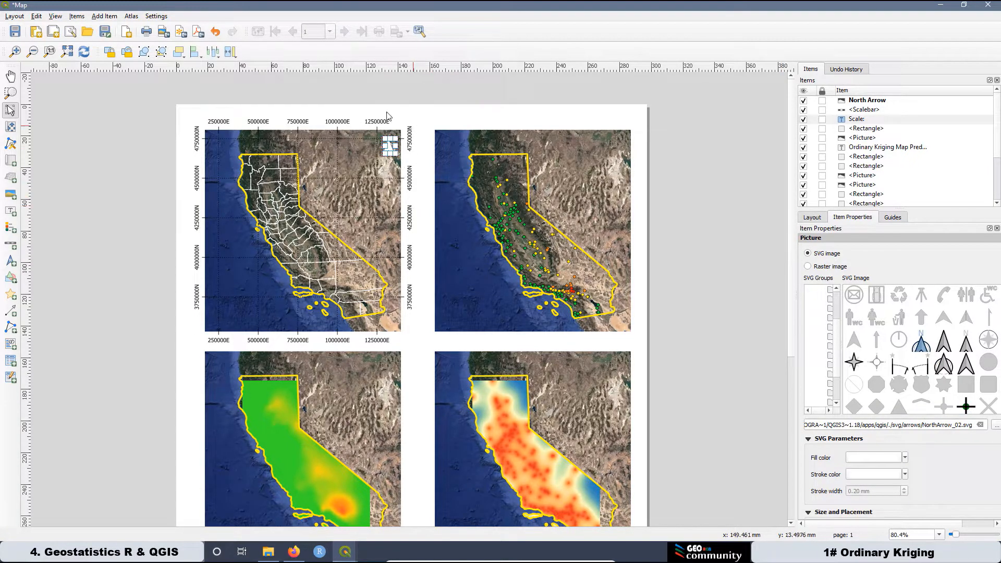
pyautogui.click(407, 104)
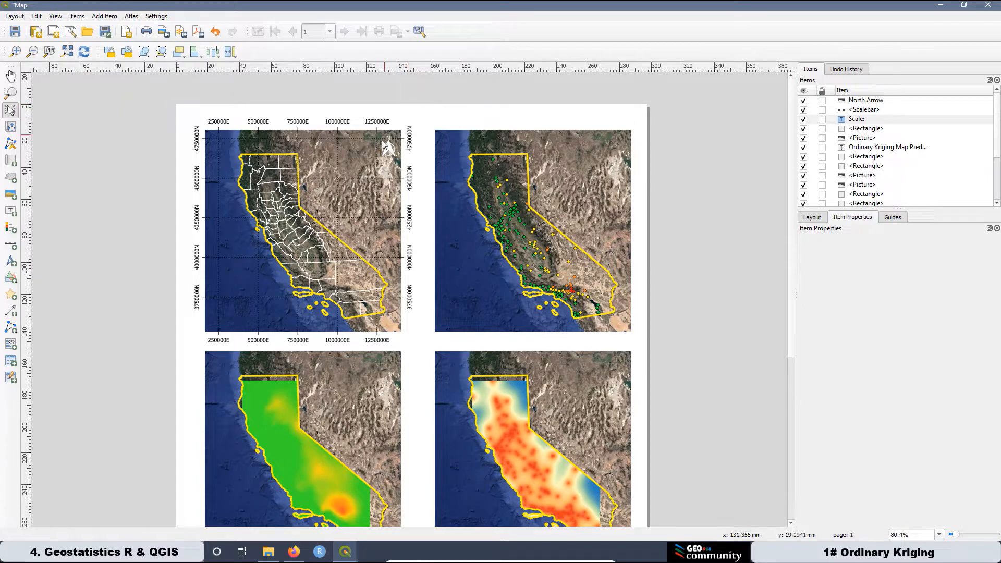
pyautogui.scroll(1, 384, 142)
pyautogui.scroll(1, 386, 147)
pyautogui.scroll(-2, 402, 208)
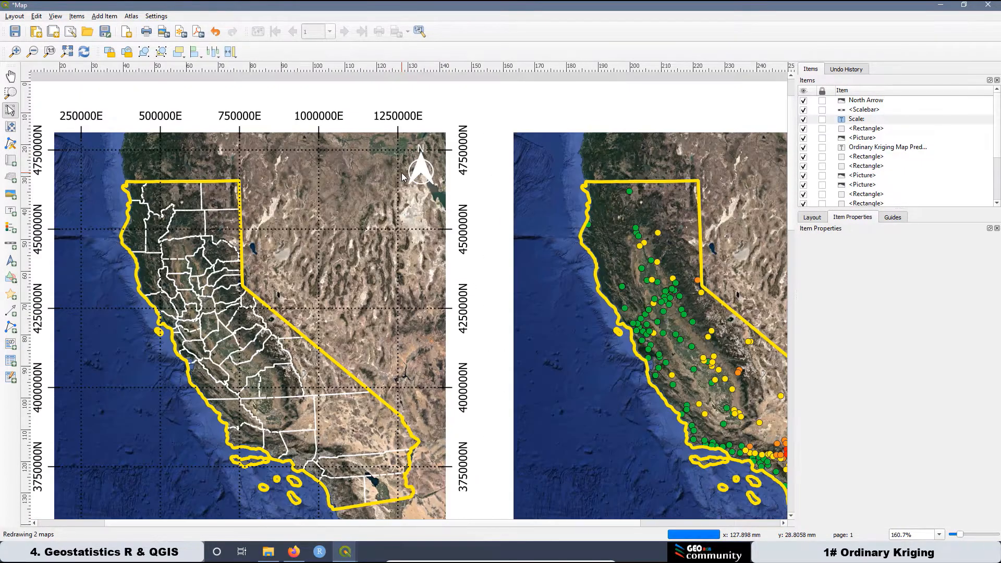
# Set the north arrow's stroke colour to black.
pyautogui.click(389, 152)
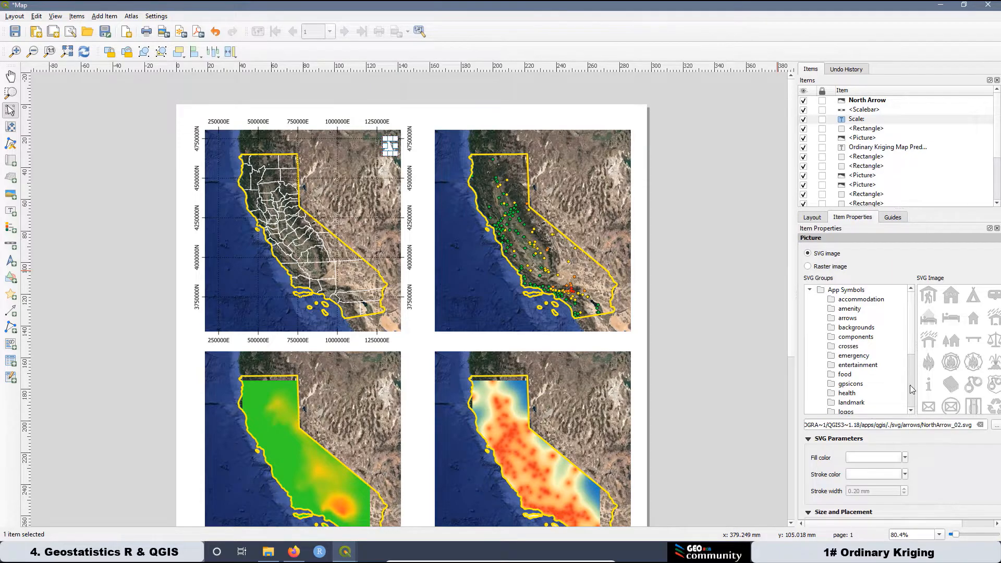
pyautogui.click(905, 473)
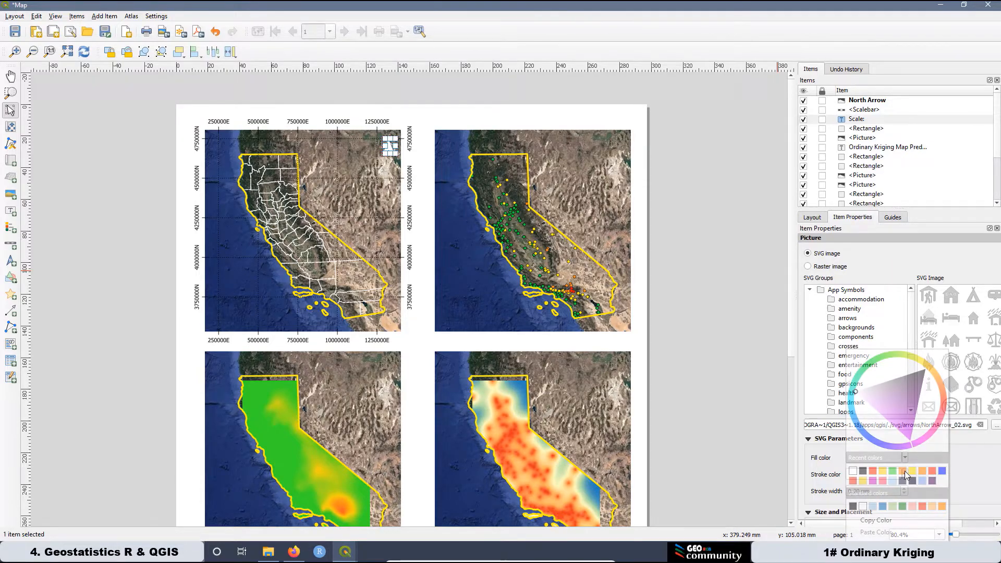
pyautogui.click(864, 473)
pyautogui.click(715, 248)
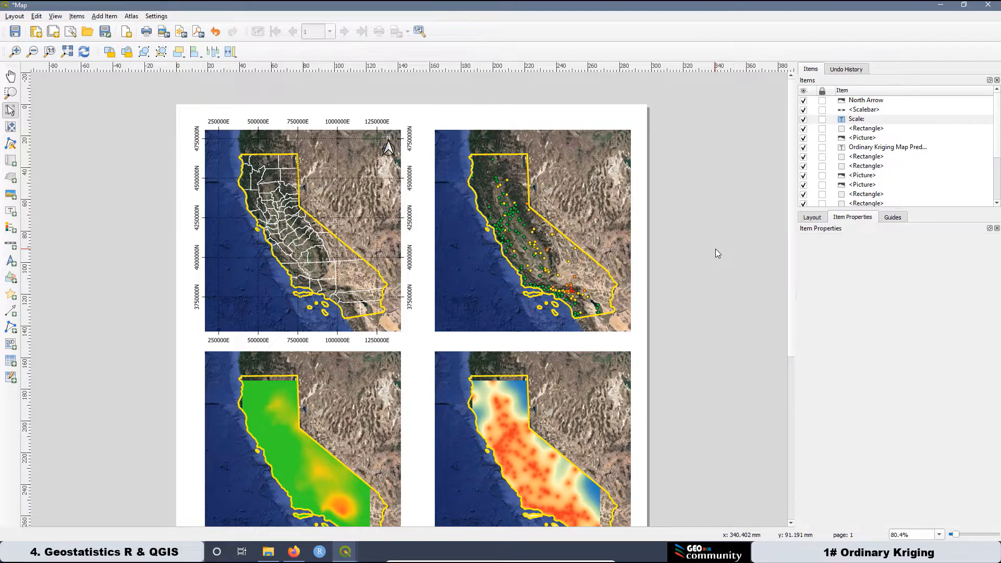
pyautogui.scroll(2, 382, 141)
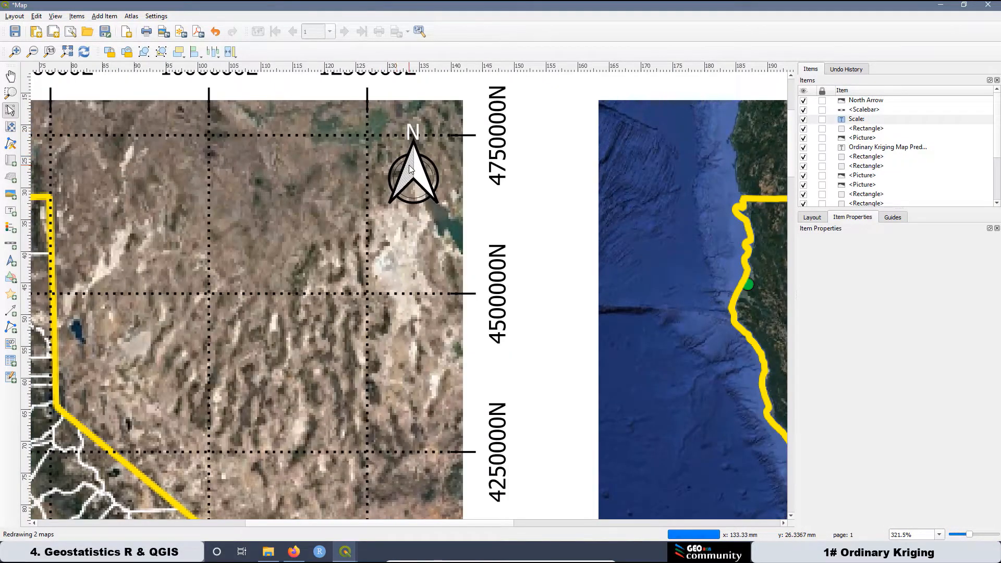
pyautogui.scroll(-3, 408, 159)
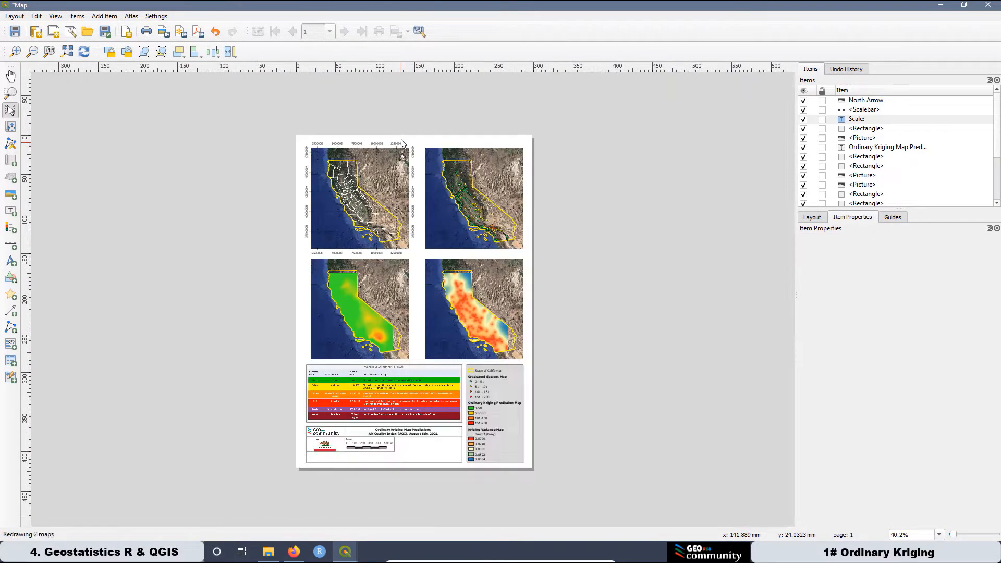
pyautogui.scroll(2, 351, 478)
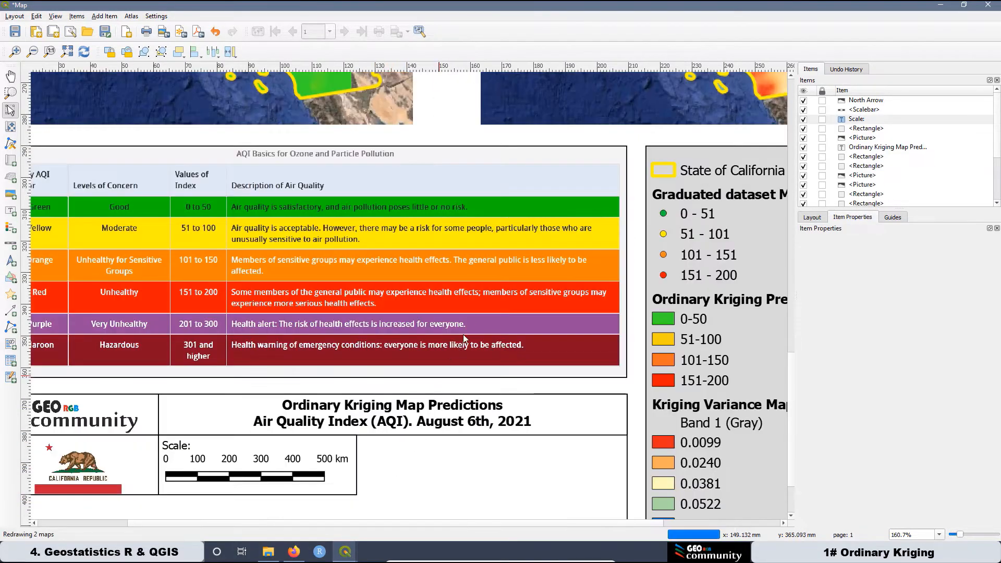
pyautogui.scroll(-1, 365, 497)
pyautogui.scroll(2, 366, 497)
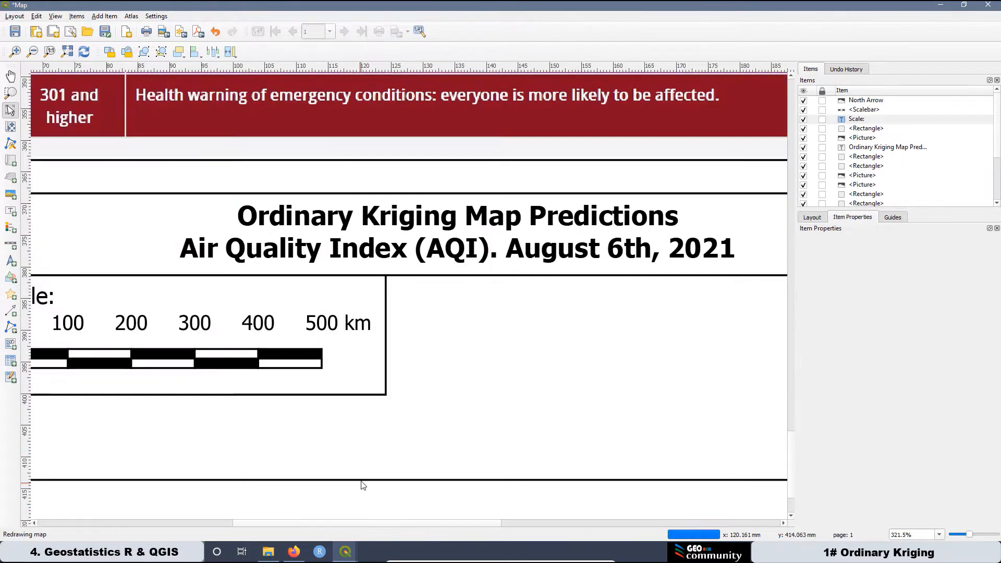
pyautogui.click(385, 390)
pyautogui.scroll(-1, 385, 375)
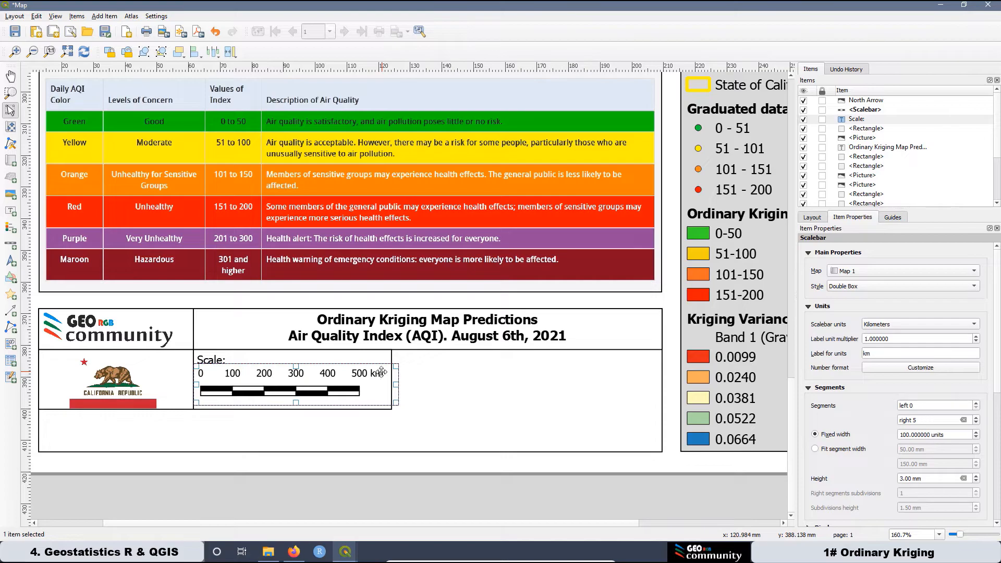
# Paste a copy of the scale bar's box to its right and stretch it to the title block edge.
pyautogui.click(383, 358)
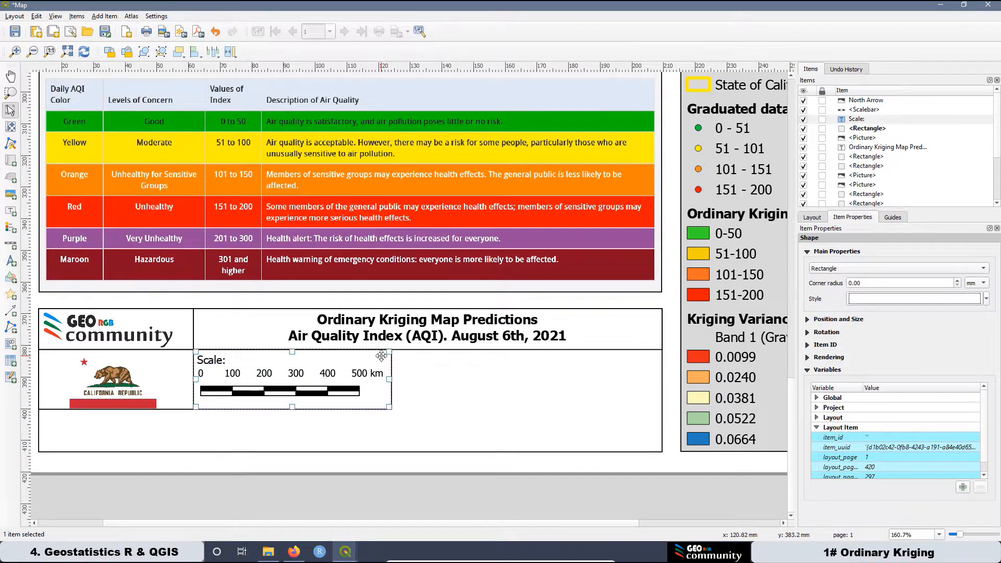
pyautogui.hotkey('ctrl', 'v')
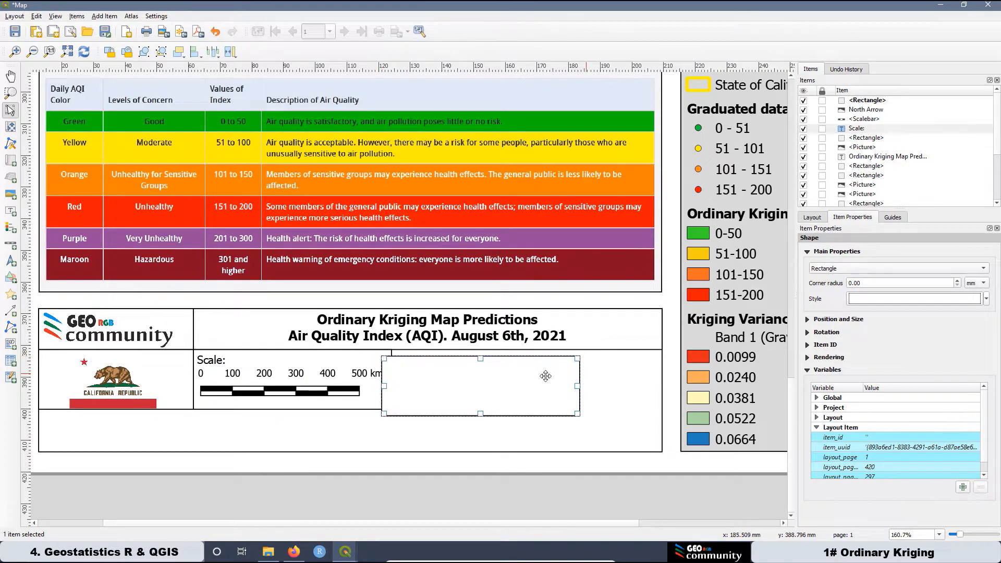
pyautogui.scroll(1, 394, 377)
pyautogui.moveTo(396, 349); pyautogui.dragTo(418, 325)
pyautogui.scroll(1, 416, 349)
pyautogui.scroll(-1, 386, 358)
pyautogui.scroll(-1, 411, 365)
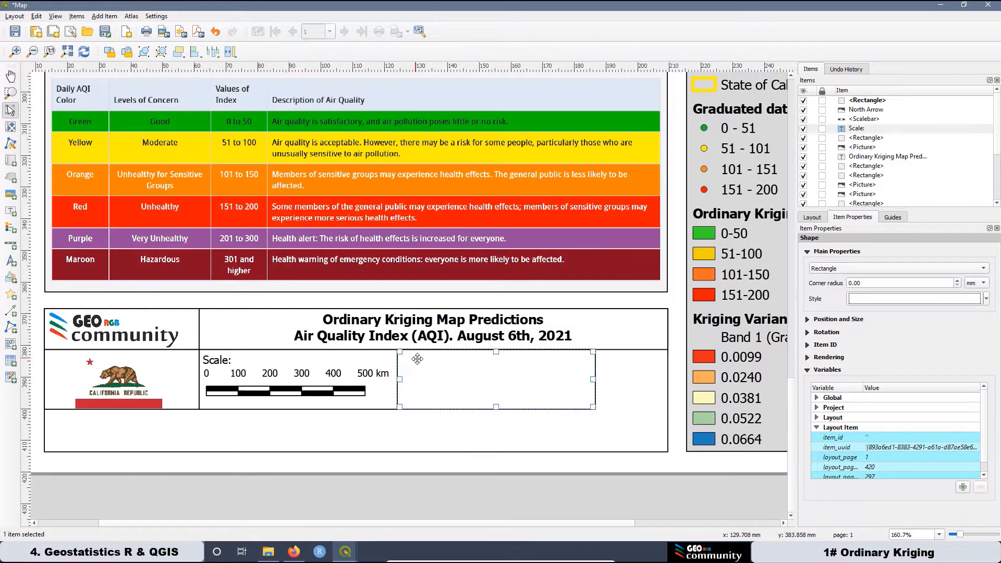
pyautogui.moveTo(593, 380); pyautogui.dragTo(658, 391)
pyautogui.scroll(2, 670, 389)
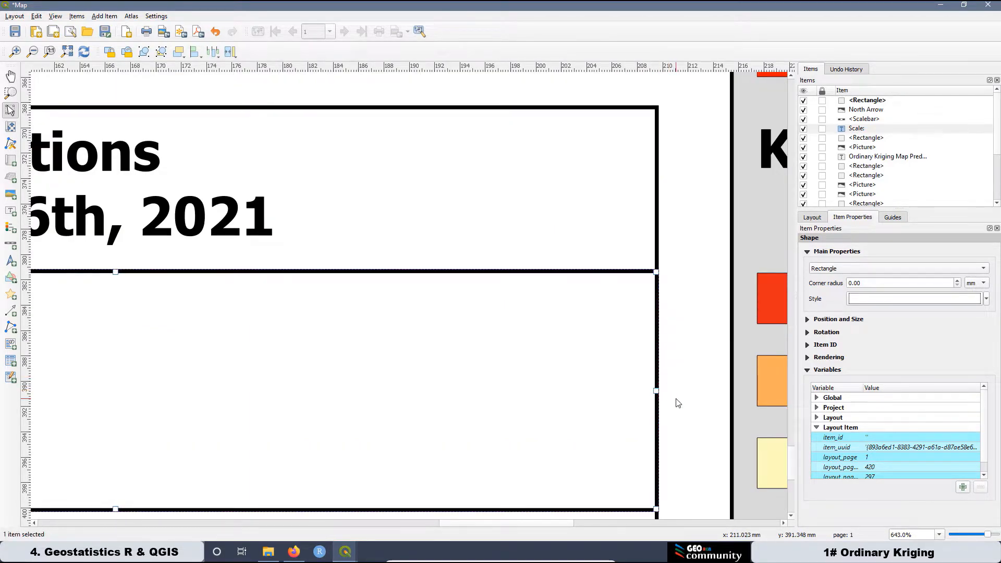
pyautogui.click(687, 342)
pyautogui.scroll(-1, 673, 337)
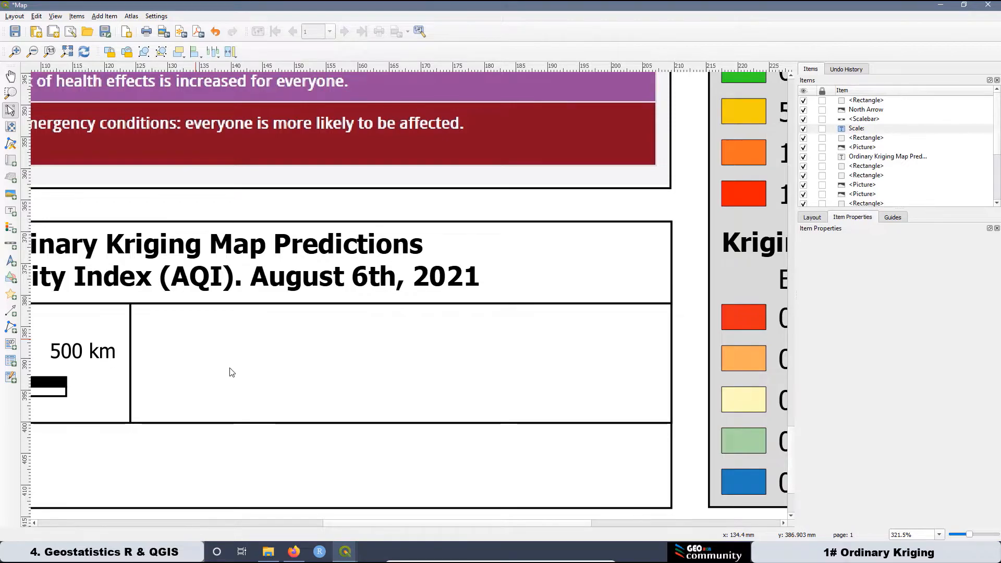
pyautogui.scroll(-1, 386, 386)
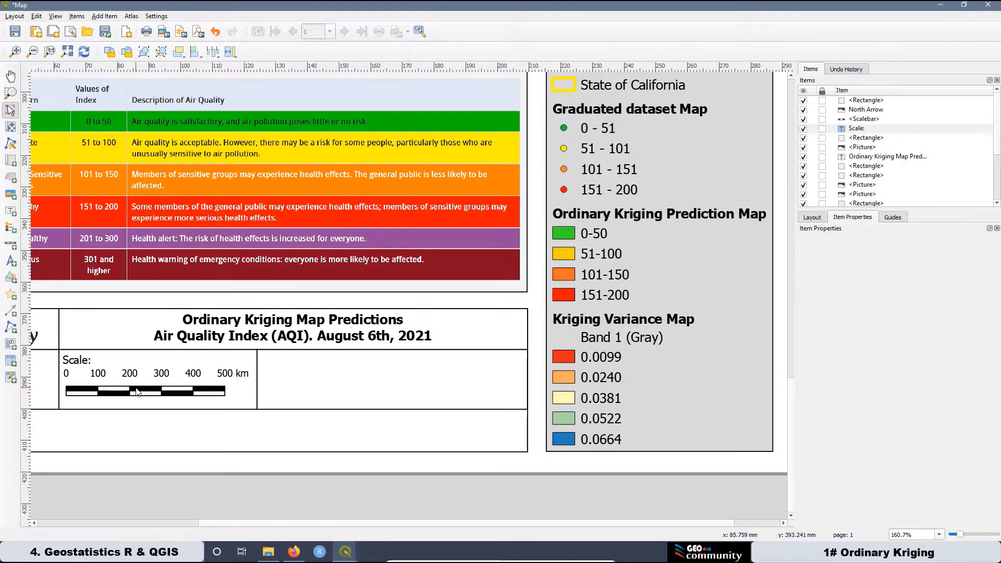
# Copy the Scale: label into the new box and retitle it 'Coordinate Reference System:'.
pyautogui.click(77, 360)
pyautogui.hotkey('ctrl', 'c')
pyautogui.hotkey('ctrl', 'v')
pyautogui.doubleClick(820, 271)
pyautogui.write('Coordinate Reference System:')
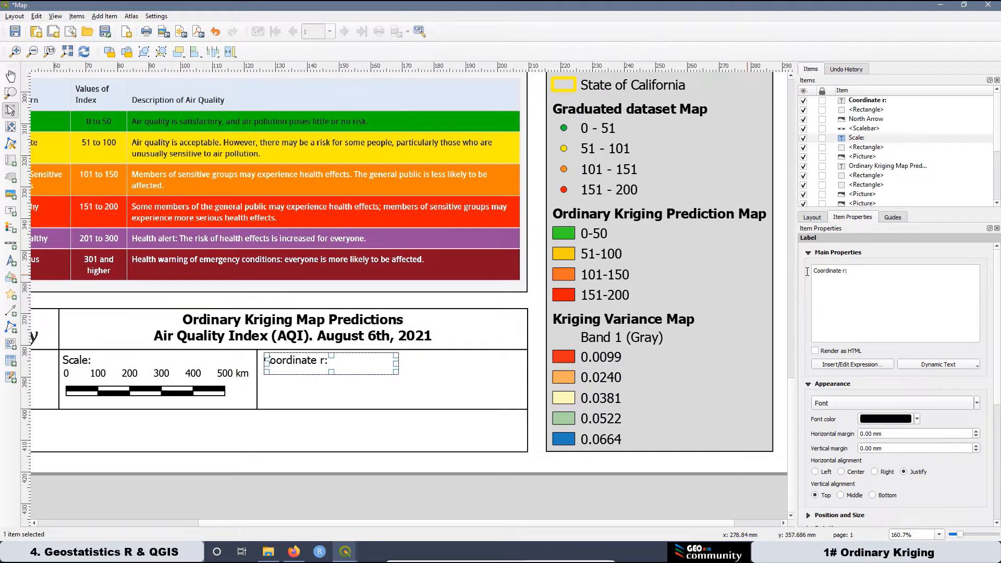
pyautogui.moveTo(397, 363); pyautogui.dragTo(479, 359)
pyautogui.press('BackSpace')
# Add a label reading 'EPSG: 32610' / 'WGS 84 / UTM Zone 10N - Projected' under the heading.
pyautogui.click(11, 211)
pyautogui.moveTo(270, 375); pyautogui.dragTo(467, 400)
pyautogui.write('EPSG: 32610')
pyautogui.moveTo(862, 118); pyautogui.dragTo(863, 106)
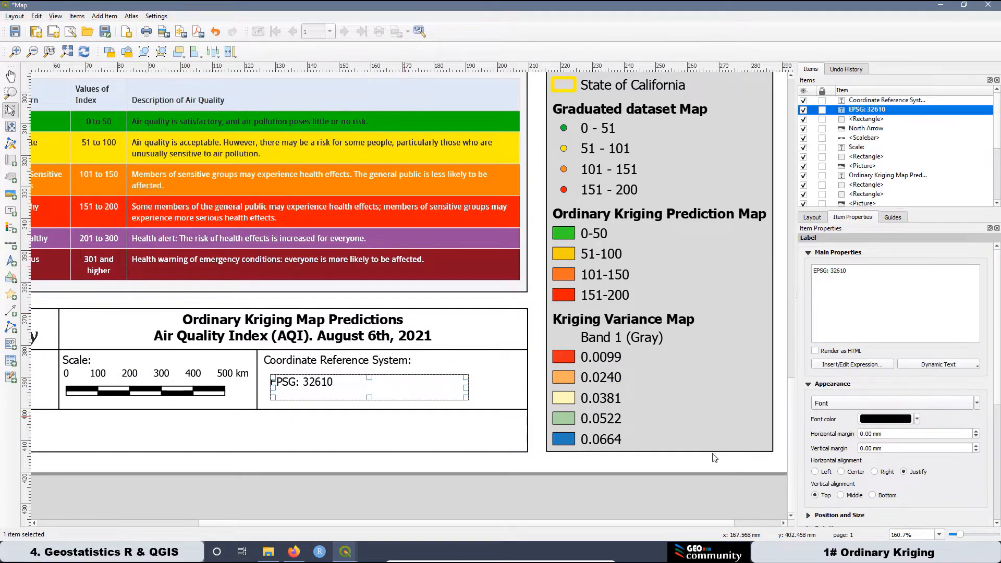
pyautogui.click(852, 290)
pyautogui.press('Return')
pyautogui.write('WGS 84 / UTM Zone 10N - Projected')
# Make the EPSG label bold at size 11 and enlarge its frame to fit.
pyautogui.click(840, 403)
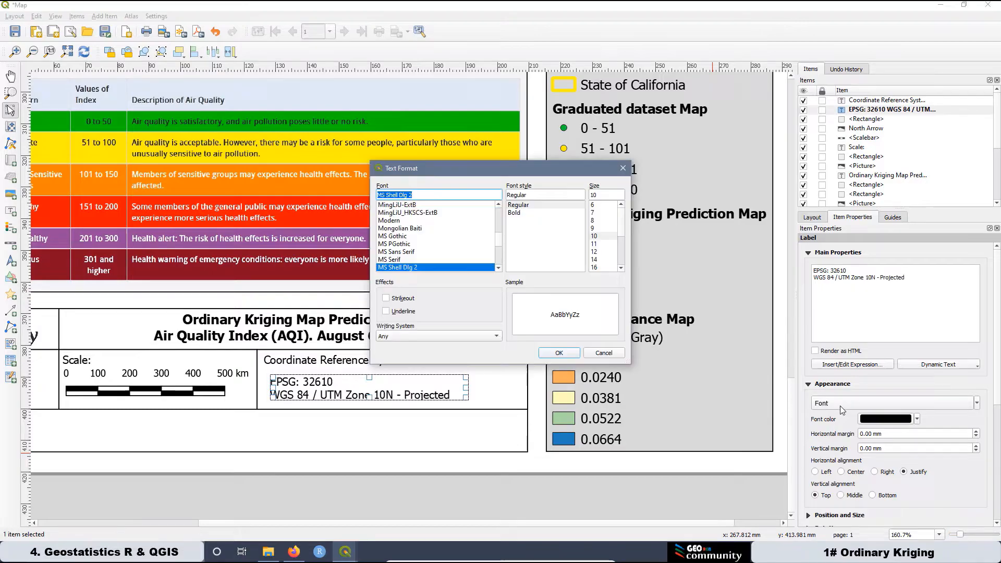
pyautogui.click(515, 213)
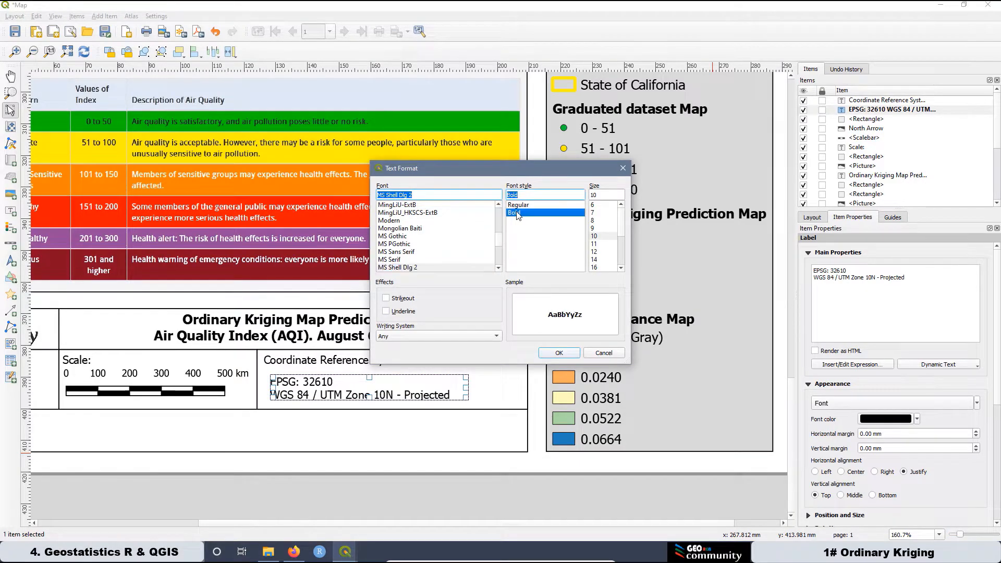
pyautogui.click(597, 252)
pyautogui.click(596, 244)
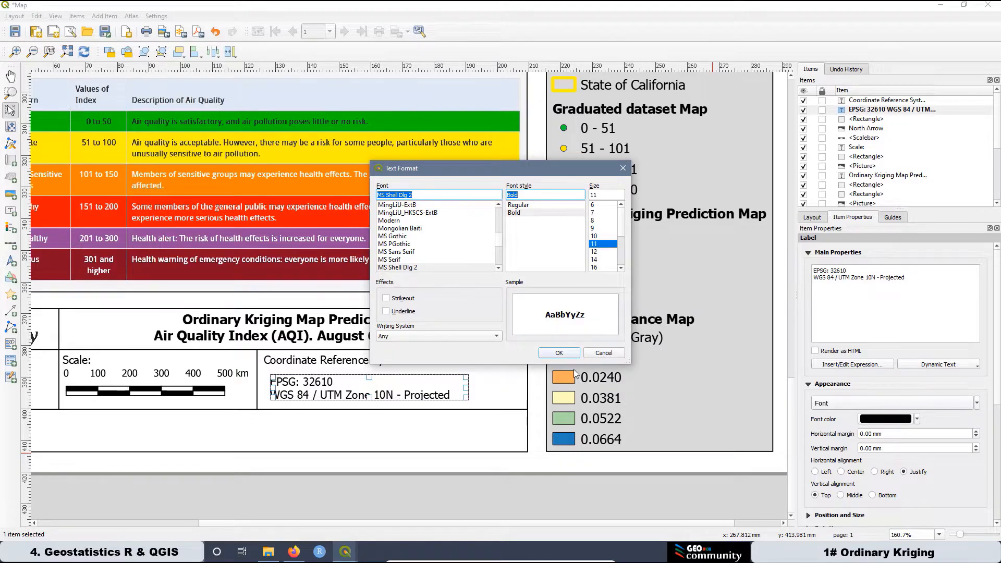
pyautogui.click(559, 353)
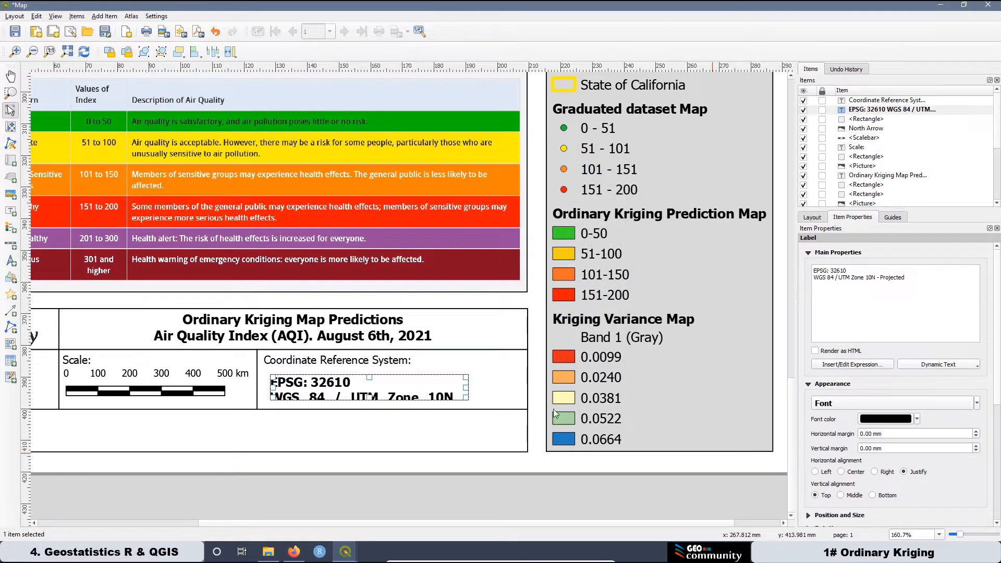
pyautogui.moveTo(468, 387); pyautogui.dragTo(494, 387)
pyautogui.moveTo(383, 400); pyautogui.dragTo(387, 405)
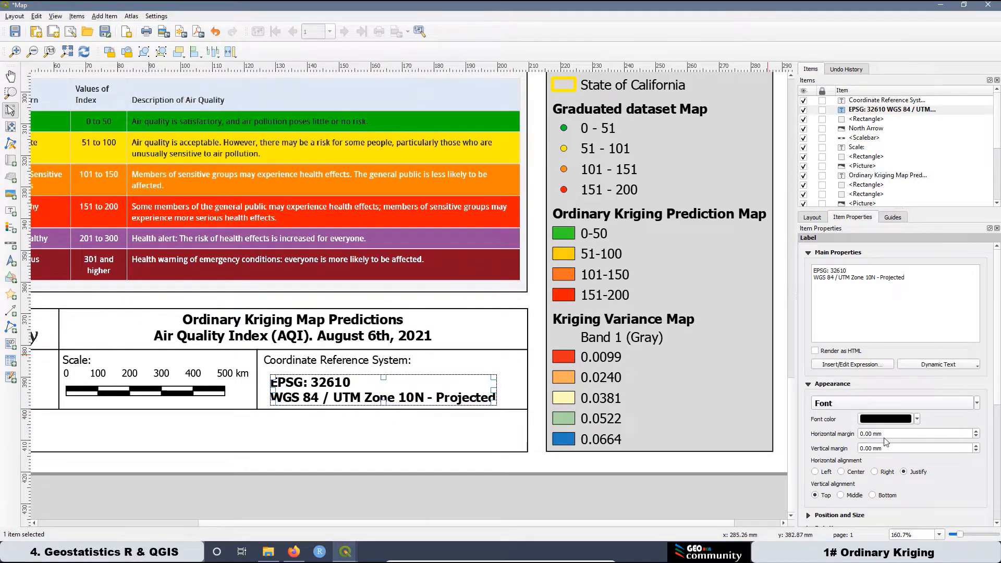
# Reduce the EPSG label font to 10 and nudge it slightly left.
pyautogui.click(847, 404)
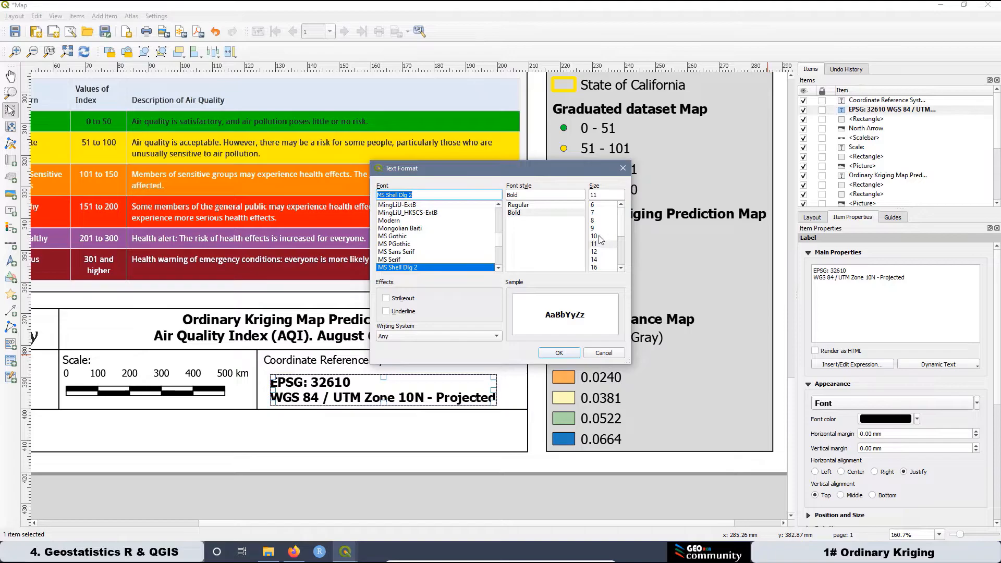
pyautogui.click(597, 236)
pyautogui.click(559, 353)
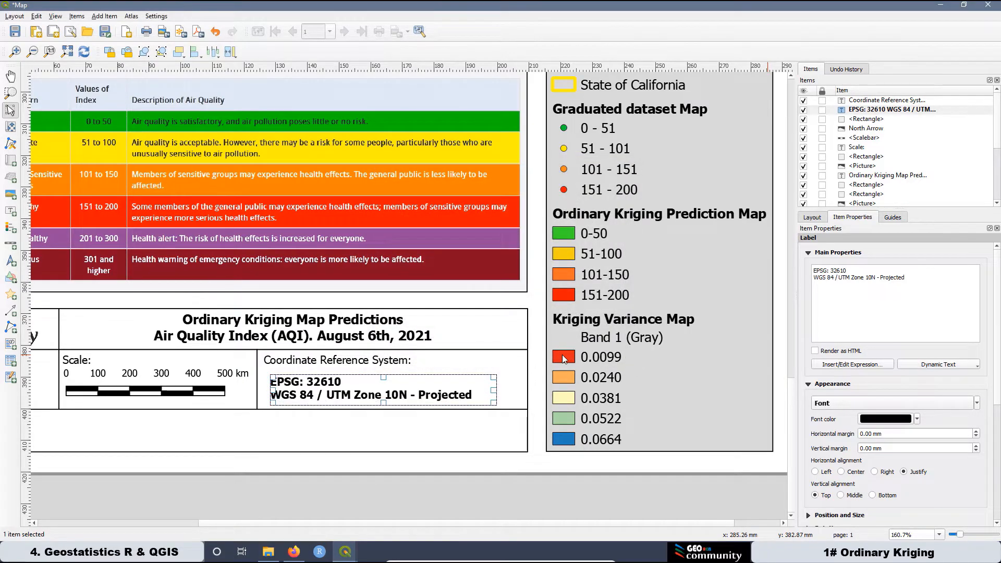
pyautogui.moveTo(297, 399)
pyautogui.mouseDown()
pyautogui.moveTo(286, 397)
pyautogui.moveTo(295, 393)
pyautogui.mouseUp()
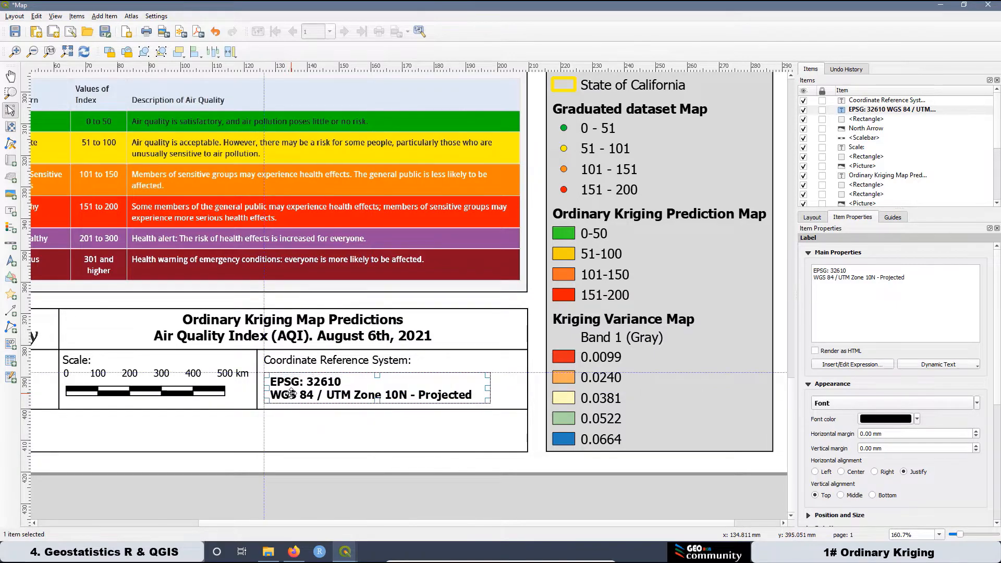
pyautogui.click(412, 481)
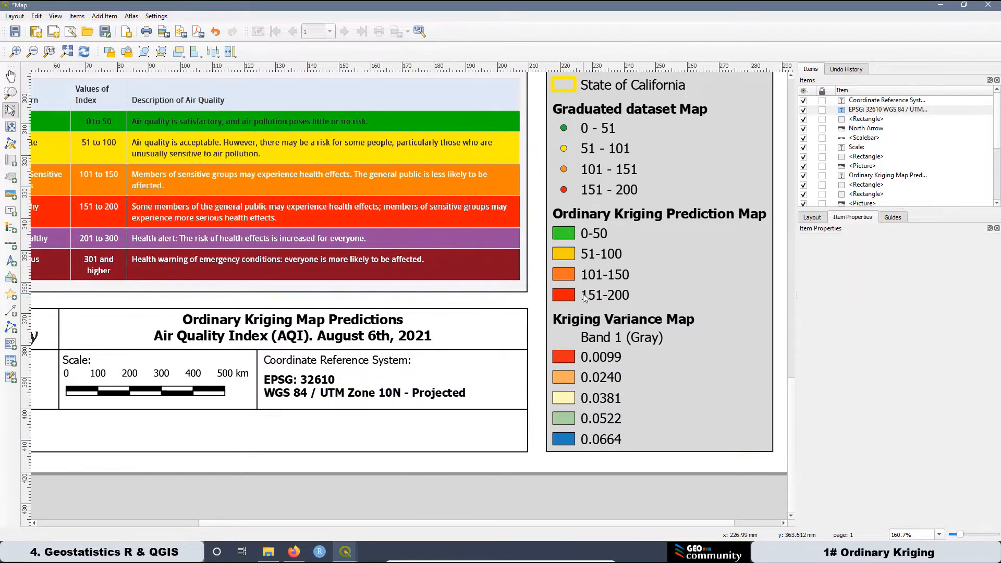
pyautogui.hotkey('ctrl', '0')
pyautogui.scroll(-1, 281, 500)
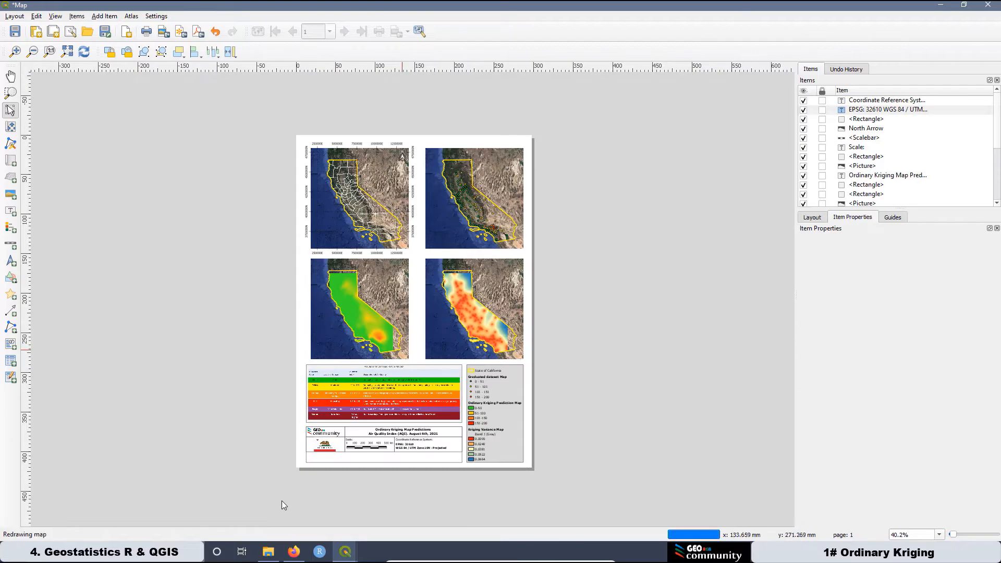
pyautogui.scroll(1, 301, 499)
pyautogui.scroll(1, 236, 504)
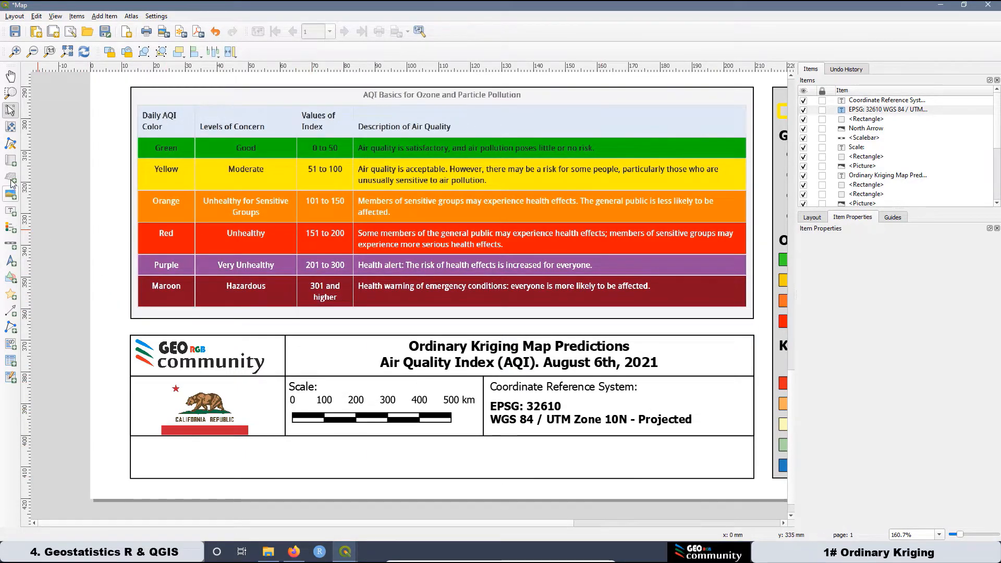
# Draw a rectangle sized to the first cell of the title block's bottom row.
pyautogui.click(11, 277)
pyautogui.click(47, 278)
pyautogui.scroll(2, 119, 460)
pyautogui.moveTo(165, 366)
pyautogui.mouseDown()
pyautogui.moveTo(442, 500)
pyautogui.moveTo(463, 499)
pyautogui.mouseUp()
pyautogui.moveTo(335, 404); pyautogui.dragTo(335, 442)
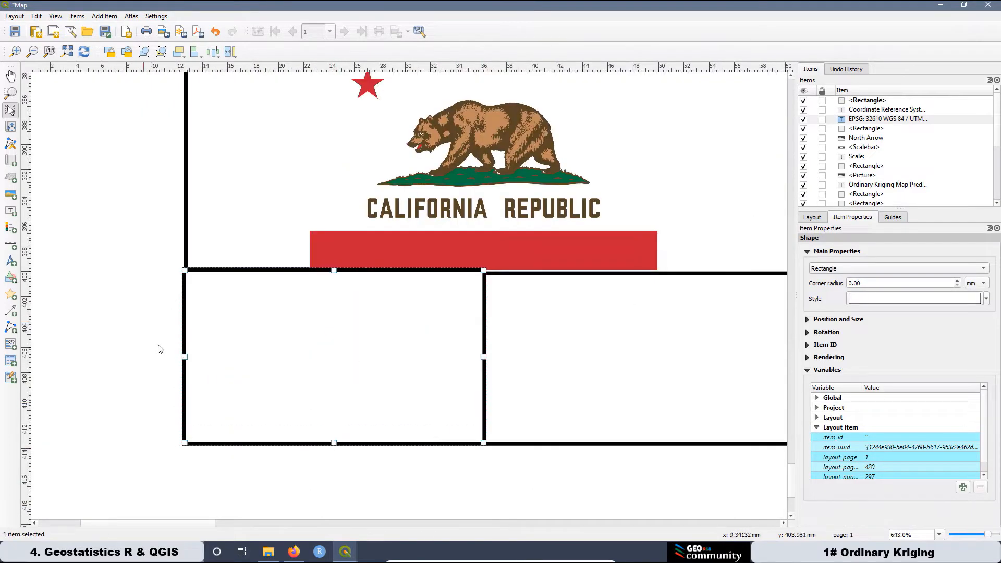
pyautogui.scroll(1, 159, 349)
pyautogui.moveTo(509, 191)
pyautogui.mouseDown()
pyautogui.moveTo(511, 215)
pyautogui.moveTo(509, 191)
pyautogui.mouseUp()
pyautogui.moveTo(224, 353); pyautogui.dragTo(232, 353)
pyautogui.scroll(-3, 189, 337)
# Paste a second rectangle beside the first bottom-row cell.
pyautogui.hotkey('ctrl', 'c')
pyautogui.hotkey('ctrl', 'v')
pyautogui.scroll(1, 420, 336)
pyautogui.moveTo(438, 347); pyautogui.dragTo(398, 329)
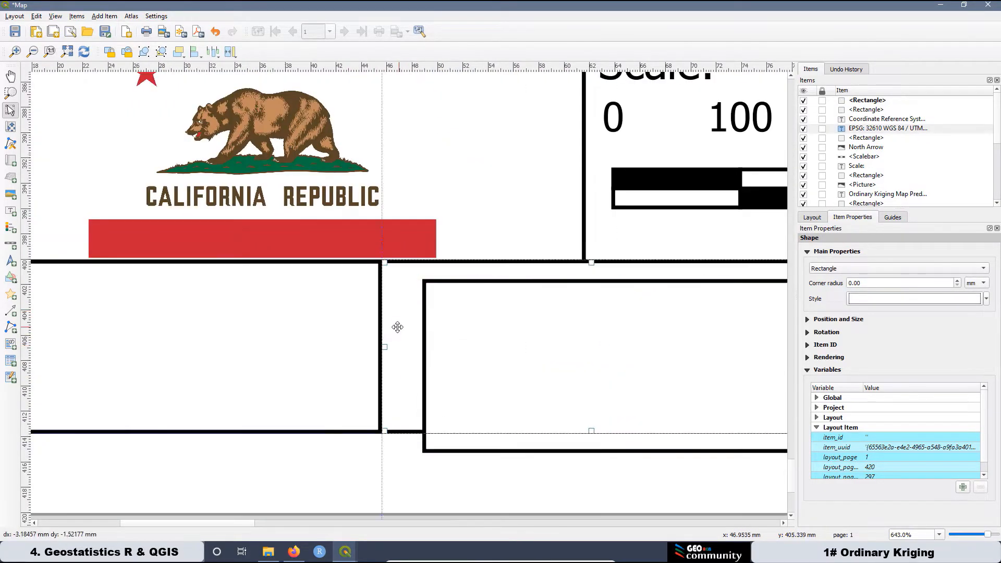
pyautogui.scroll(2, 377, 265)
pyautogui.moveTo(450, 302); pyautogui.dragTo(436, 288)
pyautogui.scroll(-4, 437, 288)
# Paste two more rectangles to continue the bottom-row cells.
pyautogui.hotkey('ctrl', 'v')
pyautogui.scroll(3, 337, 417)
pyautogui.moveTo(402, 380); pyautogui.dragTo(402, 323)
pyautogui.scroll(-3, 402, 325)
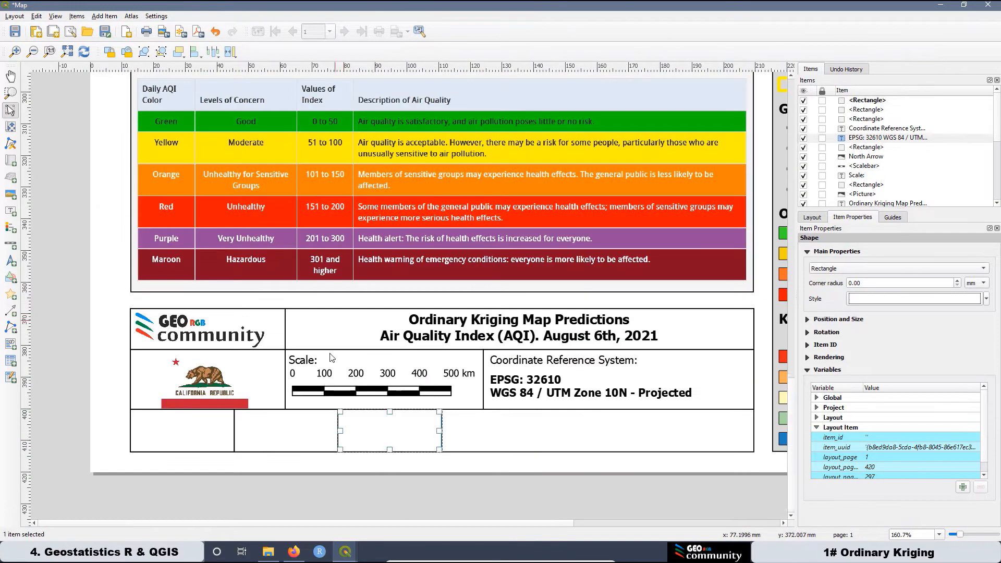
pyautogui.hotkey('ctrl', 'v')
pyautogui.scroll(4, 449, 416)
pyautogui.moveTo(475, 375); pyautogui.dragTo(461, 362)
pyautogui.scroll(-4, 461, 361)
pyautogui.scroll(3, 458, 400)
pyautogui.scroll(-3, 459, 400)
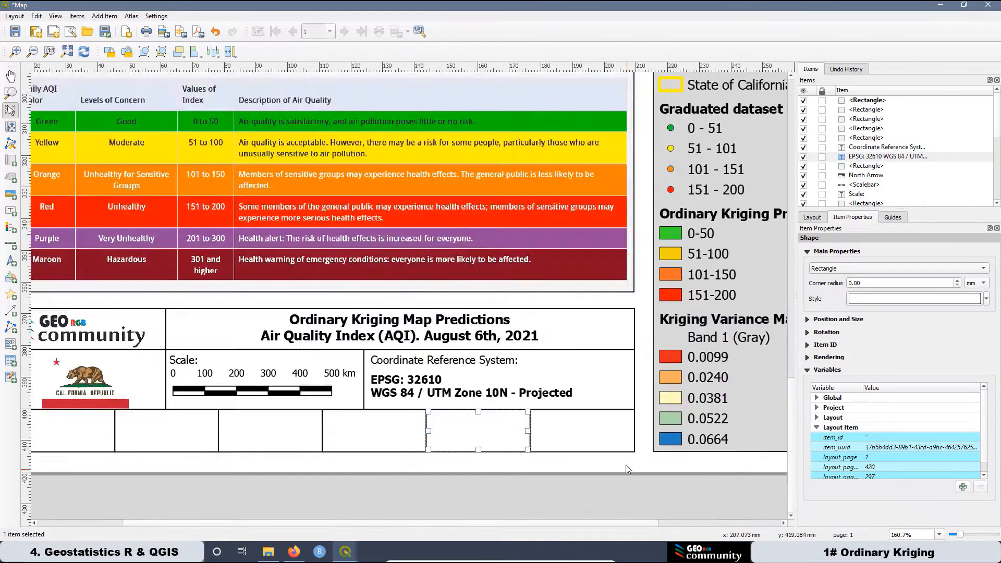
# Copy the Scale: label into the first cell as 'Project Number' with a smaller font.
pyautogui.click(304, 392)
pyautogui.hotkey('ctrl', 'c')
pyautogui.hotkey('ctrl', 'v')
pyautogui.scroll(1, 171, 463)
pyautogui.moveTo(219, 458); pyautogui.dragTo(118, 436)
pyautogui.doubleClick(821, 271)
pyautogui.write('Project Number')
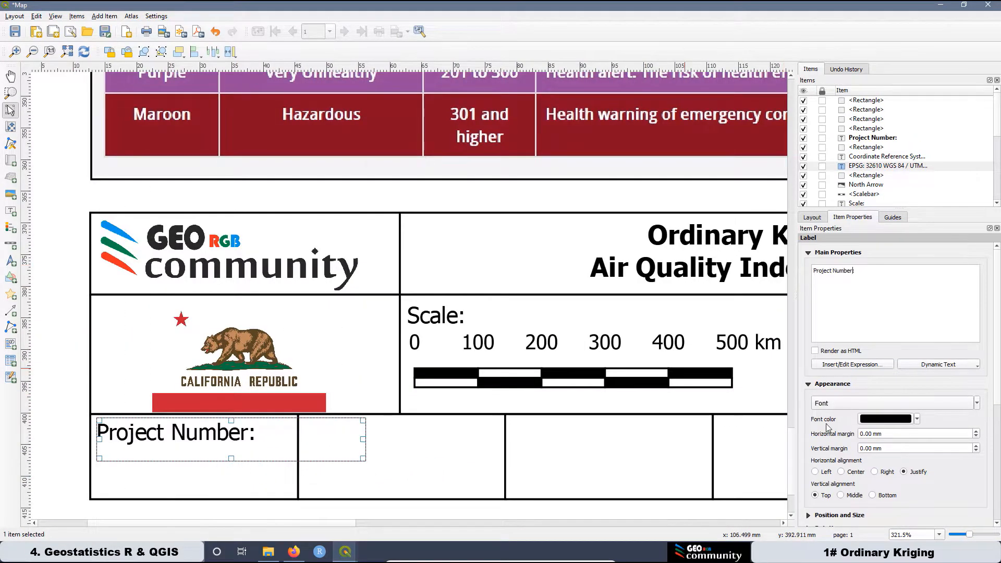
pyautogui.click(841, 403)
pyautogui.click(575, 362)
pyautogui.click(207, 509)
# Add 'Technical:' and 'Drawn:' labels in the second and third cells.
pyautogui.click(158, 435)
pyautogui.hotkey('ctrl', 'c')
pyautogui.hotkey('ctrl', 'v')
pyautogui.moveTo(239, 451); pyautogui.dragTo(386, 437)
pyautogui.moveTo(854, 272); pyautogui.dragTo(813, 271)
pyautogui.write('Technical:')
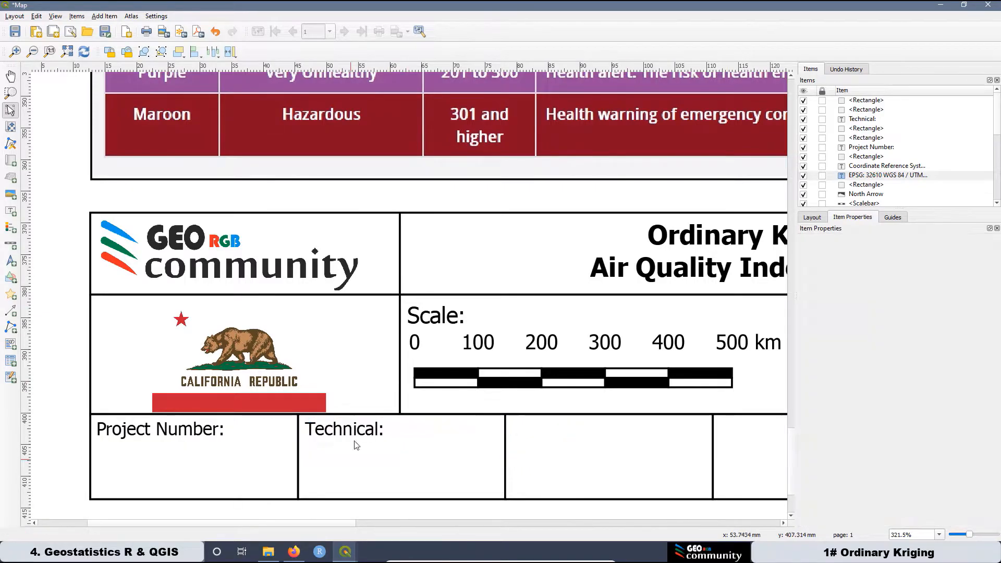
pyautogui.click(354, 445)
pyautogui.hotkey('ctrl', 'c')
pyautogui.hotkey('ctrl', 'v')
pyautogui.moveTo(392, 461); pyautogui.dragTo(547, 429)
pyautogui.moveTo(854, 271); pyautogui.dragTo(812, 271)
pyautogui.write('Drawn:')
# Add 'Approver:' and 'Date' labels in the fourth and fifth cells.
pyautogui.scroll(-1, 511, 386)
pyautogui.hotkey('ctrl', 'c')
pyautogui.hotkey('ctrl', 'v')
pyautogui.moveTo(474, 439); pyautogui.dragTo(466, 421)
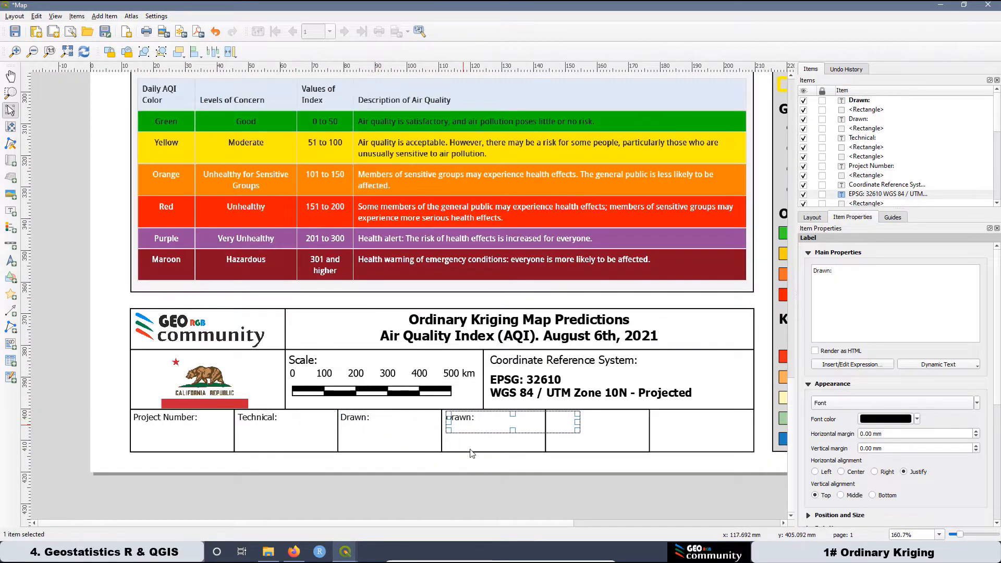
pyautogui.moveTo(850, 271); pyautogui.dragTo(812, 271)
pyautogui.write('Approver:')
pyautogui.click(473, 417)
pyautogui.hotkey('ctrl', 'c')
pyautogui.hotkey('ctrl', 'v')
pyautogui.moveTo(505, 425); pyautogui.dragTo(581, 421)
pyautogui.moveTo(837, 271); pyautogui.dragTo(806, 273)
pyautogui.write('Date')
# Add a 'Figure Number' label in the sixth cell.
pyautogui.click(564, 420)
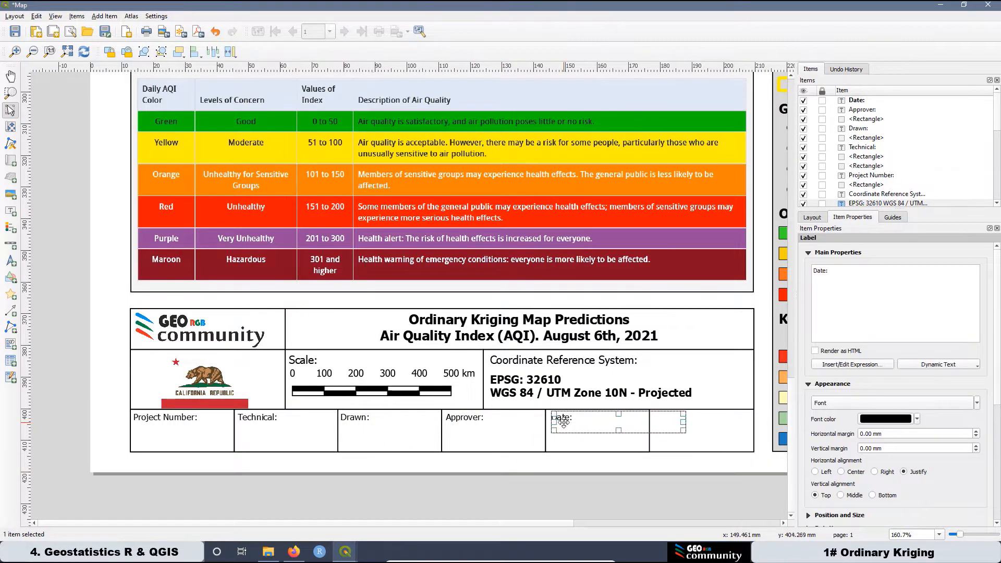
pyautogui.hotkey('ctrl', 'c')
pyautogui.hotkey('ctrl', 'v')
pyautogui.moveTo(584, 427); pyautogui.dragTo(674, 421)
pyautogui.write('Figure Number')
pyautogui.click(76, 281)
# Add a label reading '2022 - 6985' under Project Number in the title block.
pyautogui.click(11, 212)
pyautogui.moveTo(142, 431); pyautogui.dragTo(218, 447)
pyautogui.moveTo(850, 271); pyautogui.dragTo(811, 271)
pyautogui.write('2022 - 6985')
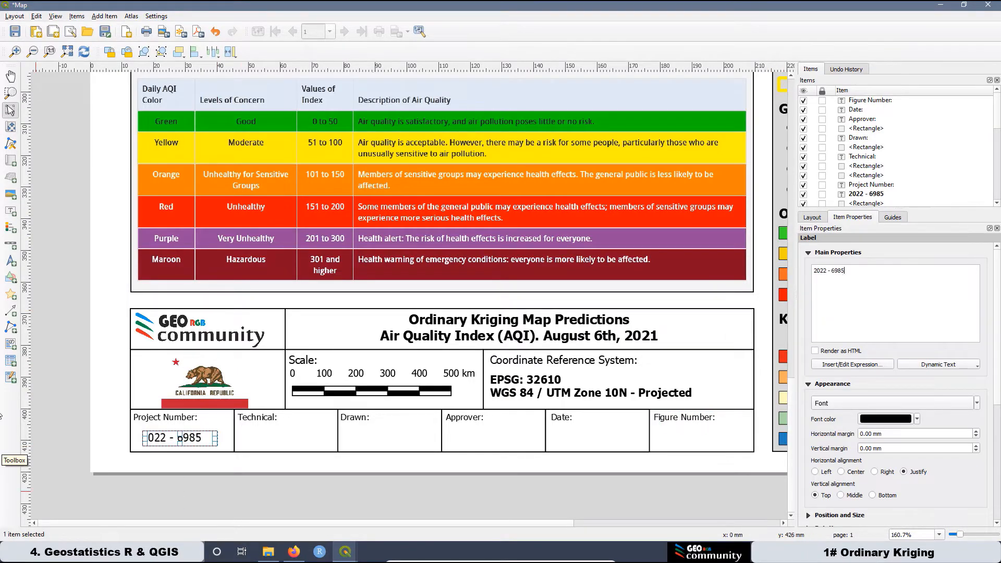
# Copy the label into the Technical cell and replace its text with the technician's name.
pyautogui.click(183, 441)
pyautogui.hotkey('ctrl', 'c')
pyautogui.hotkey('ctrl', 'v')
pyautogui.moveTo(209, 448); pyautogui.dragTo(269, 440)
pyautogui.scroll(1, 269, 440)
pyautogui.moveTo(337, 446); pyautogui.dragTo(335, 441)
pyautogui.moveTo(850, 272); pyautogui.dragTo(811, 271)
# Paste copies into the Drawn and Approver cells holding the other two staff names.
pyautogui.click(381, 444)
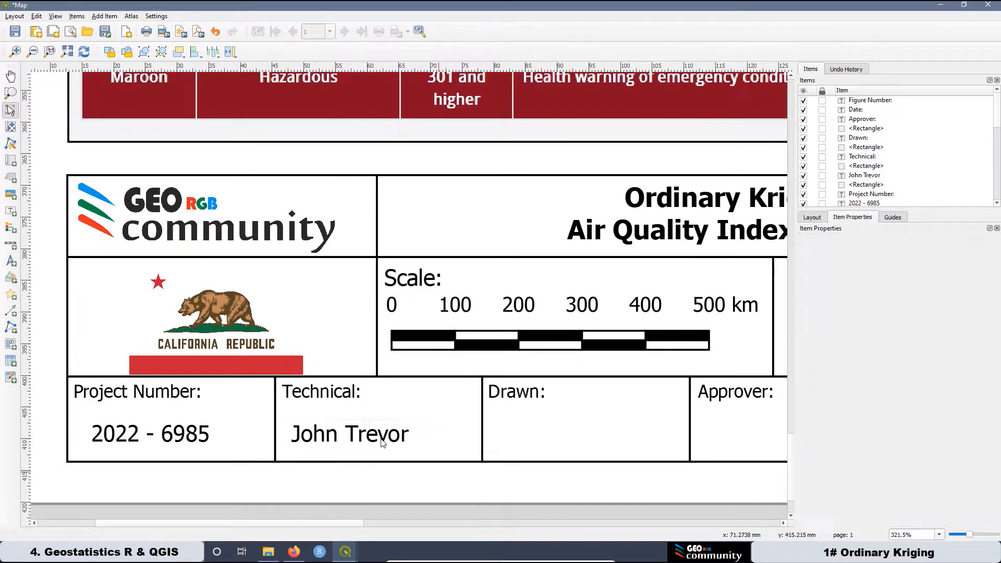
pyautogui.hotkey('ctrl', 'c')
pyautogui.hotkey('ctrl', 'v')
pyautogui.moveTo(380, 444); pyautogui.dragTo(563, 427)
pyautogui.moveTo(847, 270); pyautogui.dragTo(811, 271)
pyautogui.scroll(-1, 194, 442)
pyautogui.hotkey('ctrl', 'c')
pyautogui.hotkey('ctrl', 'v')
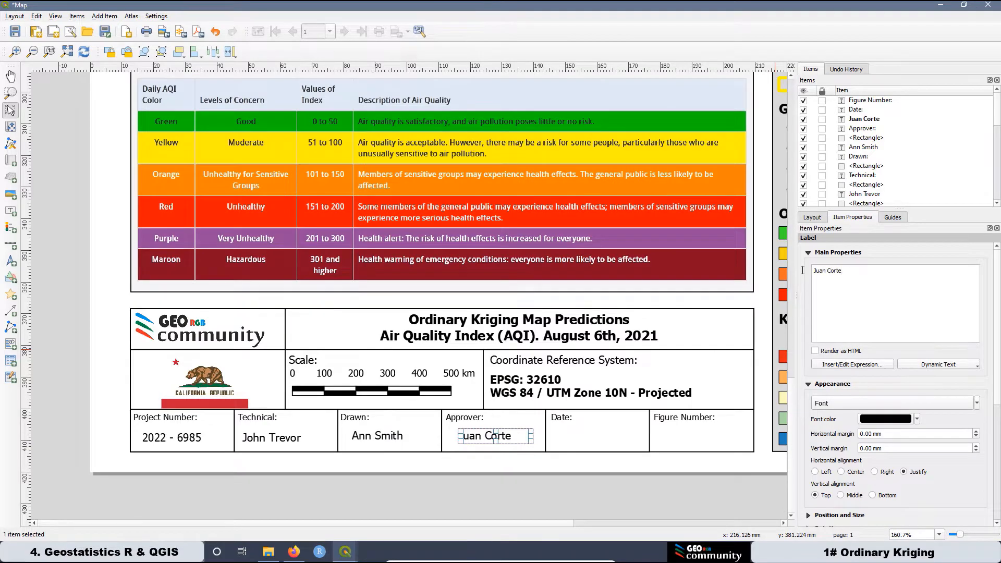
# Place another copy in the Date cell reading 'April 7th, 2022'.
pyautogui.hotkey('ctrl', 'c')
pyautogui.hotkey('ctrl', 'v')
pyautogui.moveTo(527, 442); pyautogui.dragTo(585, 436)
pyautogui.moveTo(846, 271); pyautogui.dragTo(802, 271)
pyautogui.write('April 7th, 2022')
# Add figure number '2A' in the Figure Number cell and fit the whole page in view.
pyautogui.click(602, 439)
pyautogui.hotkey('ctrl', 'c')
pyautogui.hotkey('ctrl', 'v')
pyautogui.moveTo(620, 450); pyautogui.dragTo(683, 437)
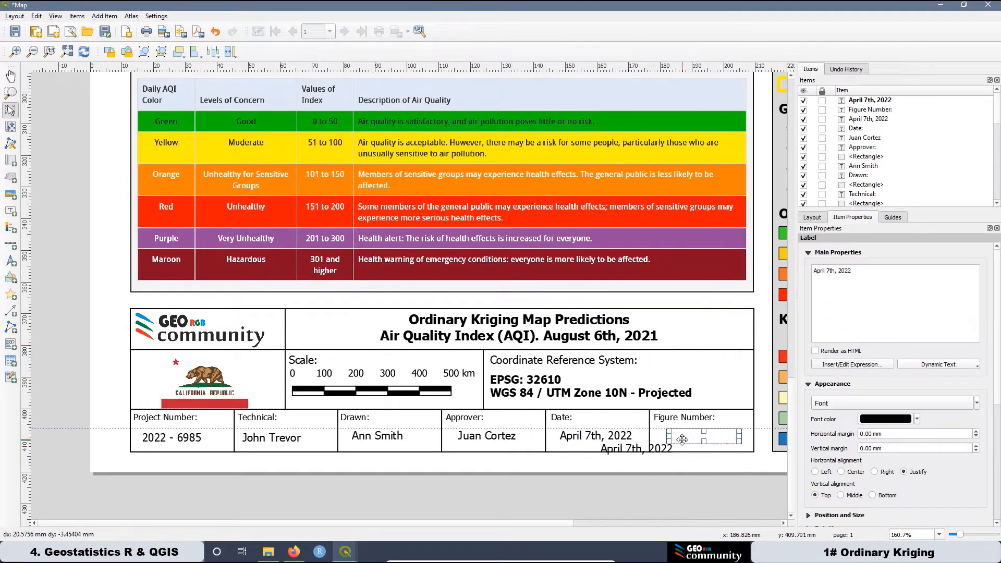
pyautogui.moveTo(854, 272); pyautogui.dragTo(782, 269)
pyautogui.write('2A')
pyautogui.click(691, 482)
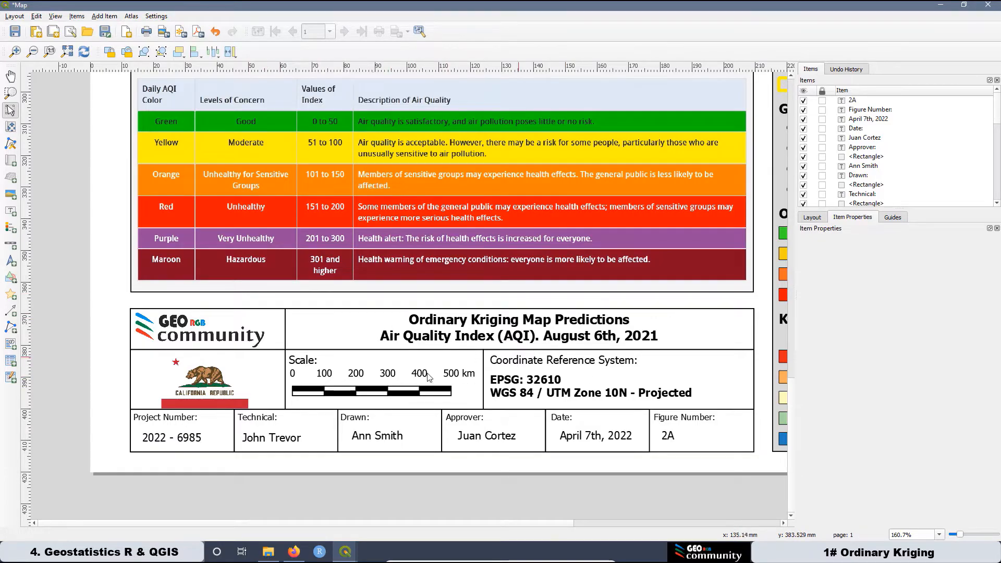
pyautogui.hotkey('ctrl', '0')
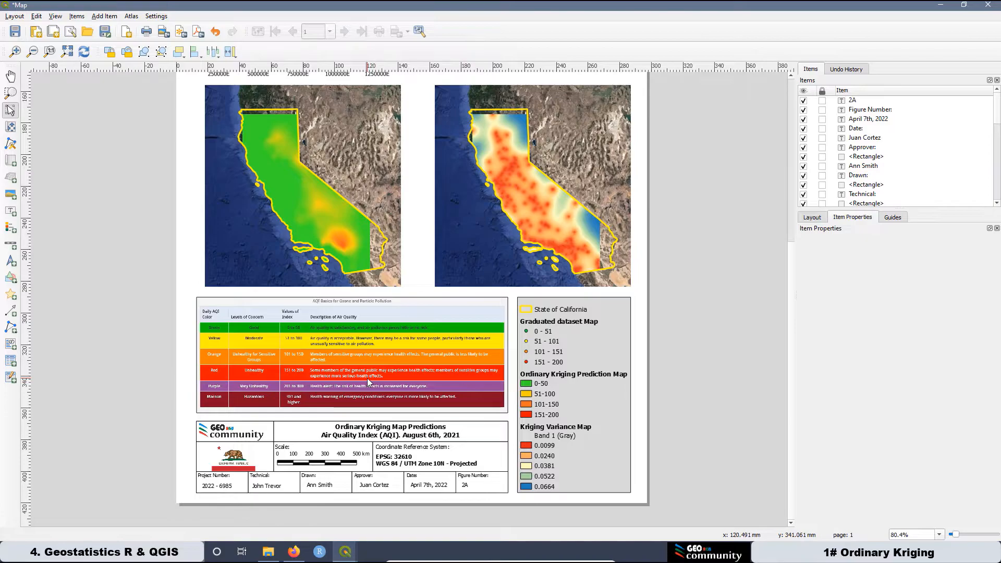
# Delete the Band 1 (Gray) entry from the legend's item list.
pyautogui.click(559, 440)
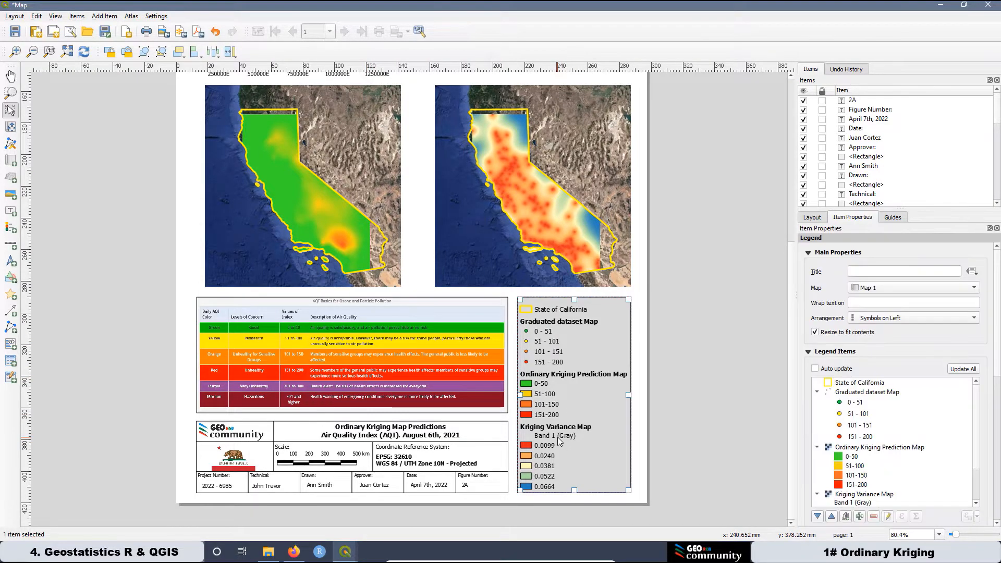
pyautogui.scroll(-1, 882, 449)
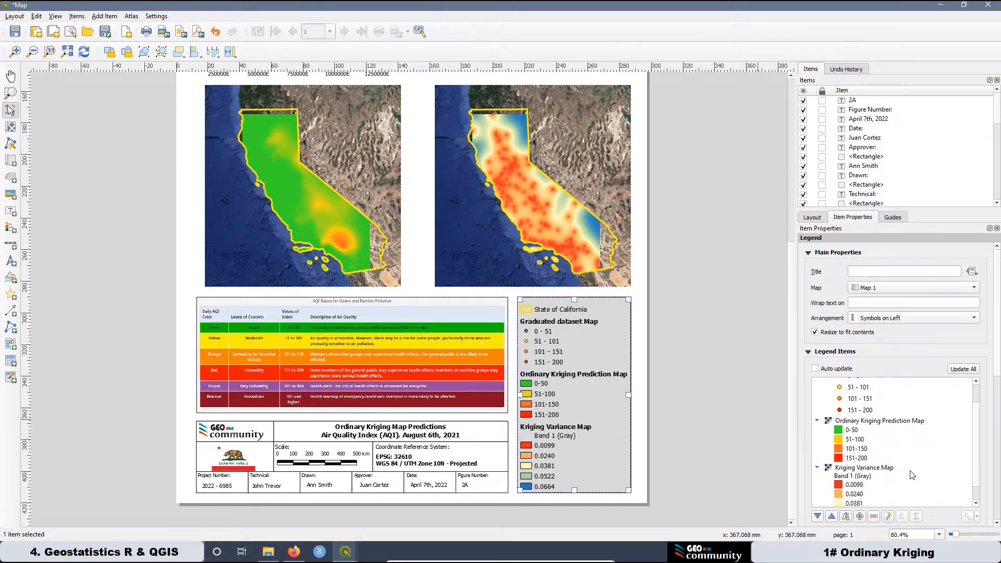
pyautogui.click(860, 477)
pyautogui.click(874, 516)
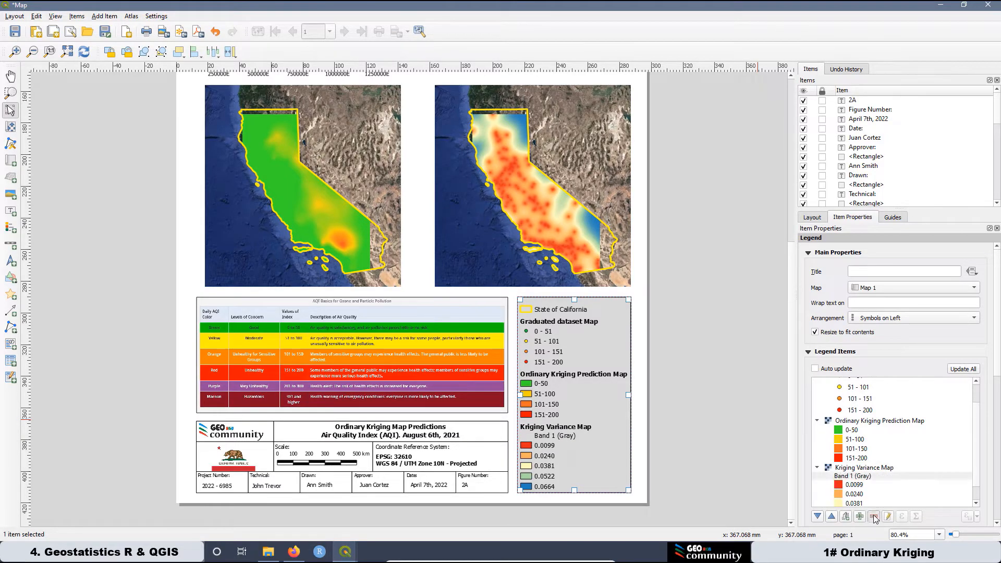
pyautogui.click(681, 437)
# Shift the legend slightly lower on the page.
pyautogui.click(596, 381)
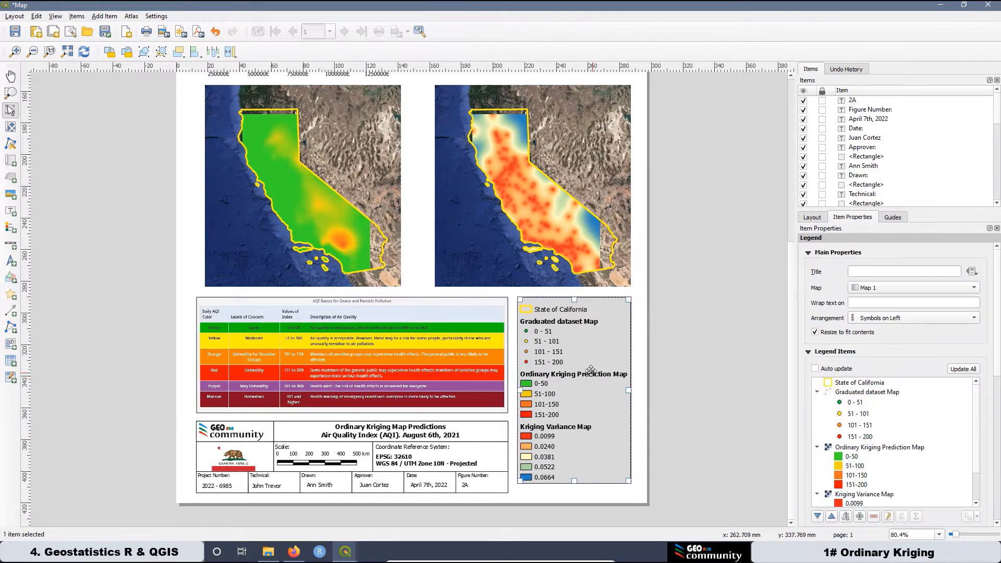
pyautogui.moveTo(588, 366); pyautogui.dragTo(589, 373)
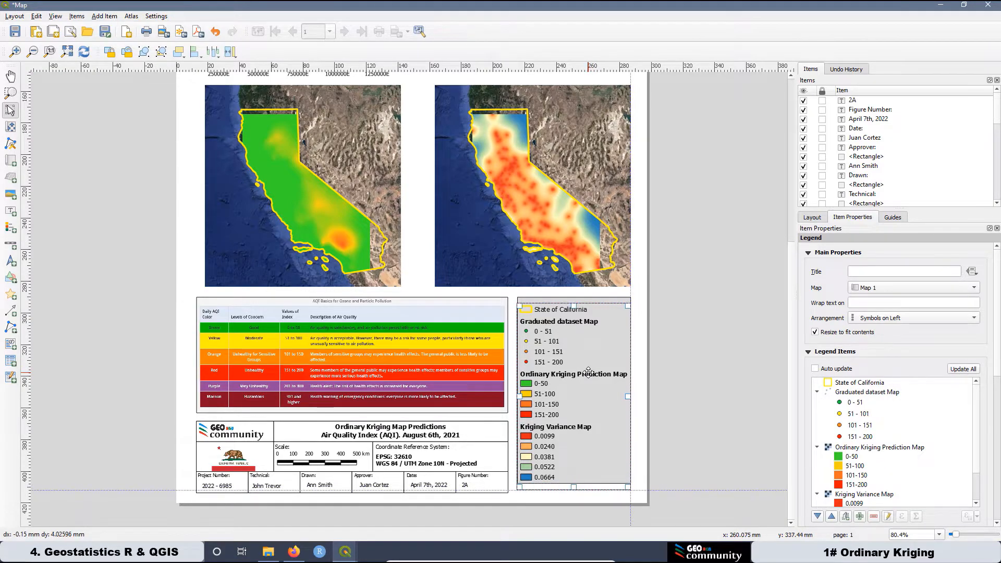
pyautogui.click(684, 390)
pyautogui.scroll(-1, 685, 390)
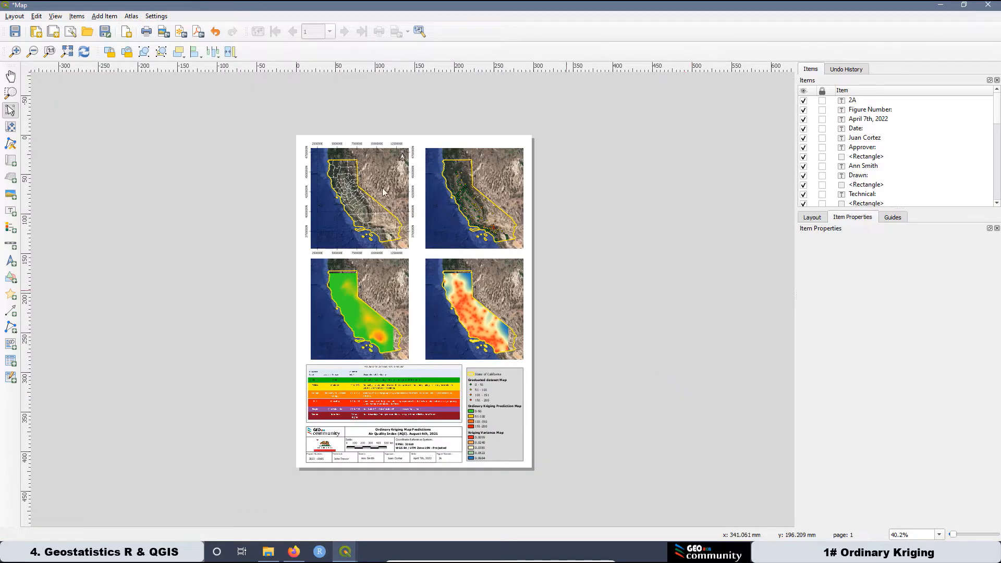
# Draw a rectangle across the top of the top-left map and view its fill style settings.
pyautogui.scroll(1, 335, 159)
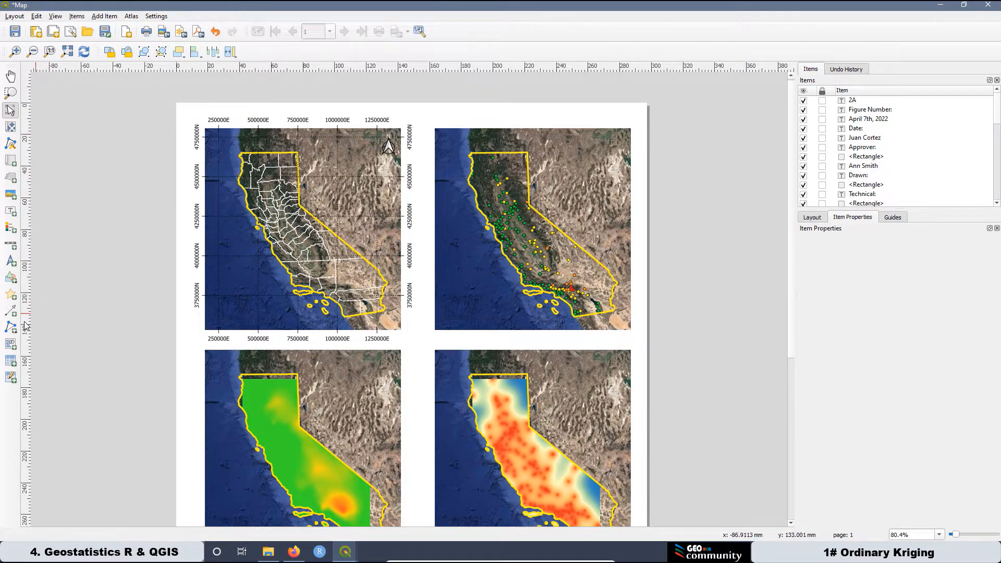
pyautogui.click(10, 279)
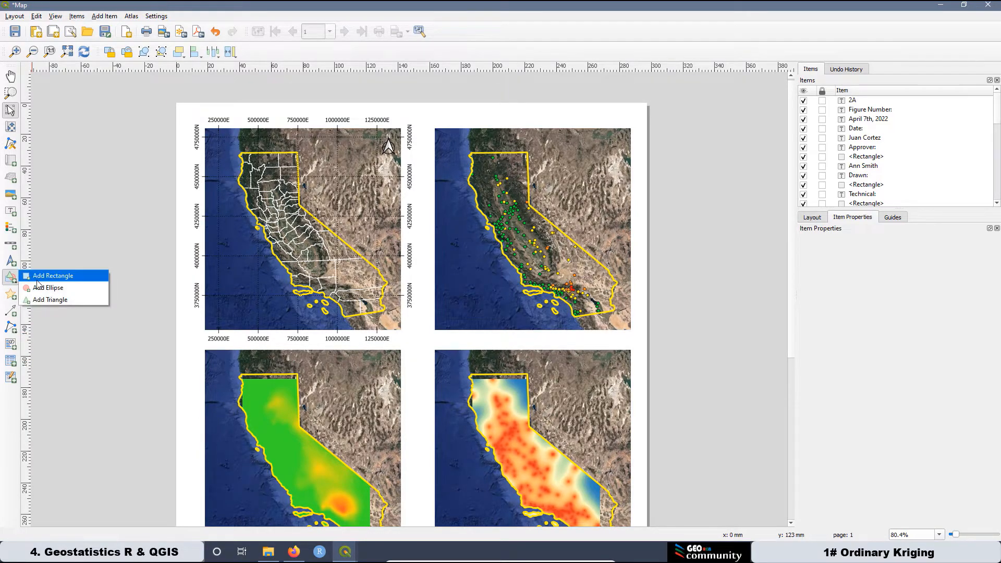
pyautogui.click(52, 275)
pyautogui.moveTo(251, 135); pyautogui.dragTo(354, 147)
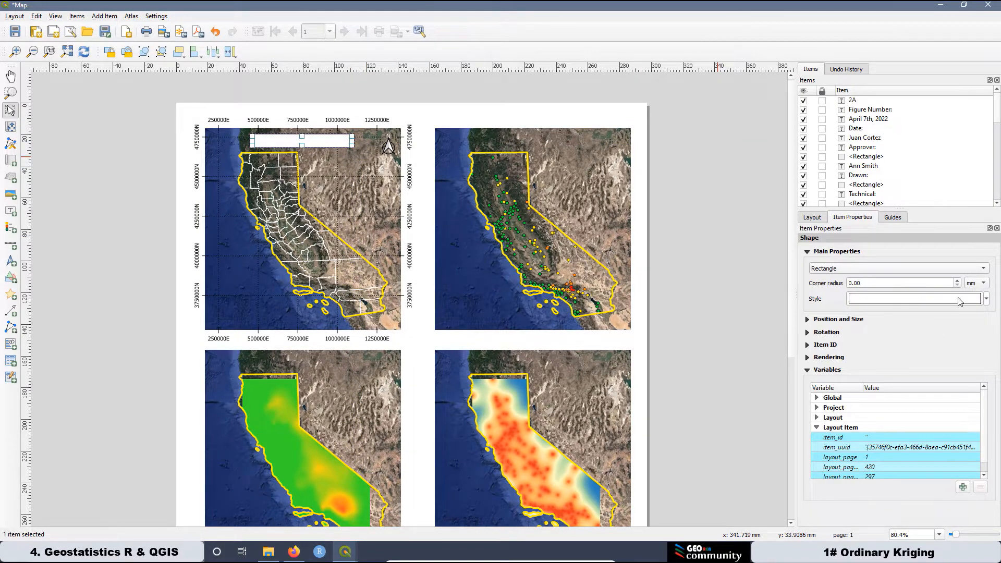
pyautogui.click(986, 299)
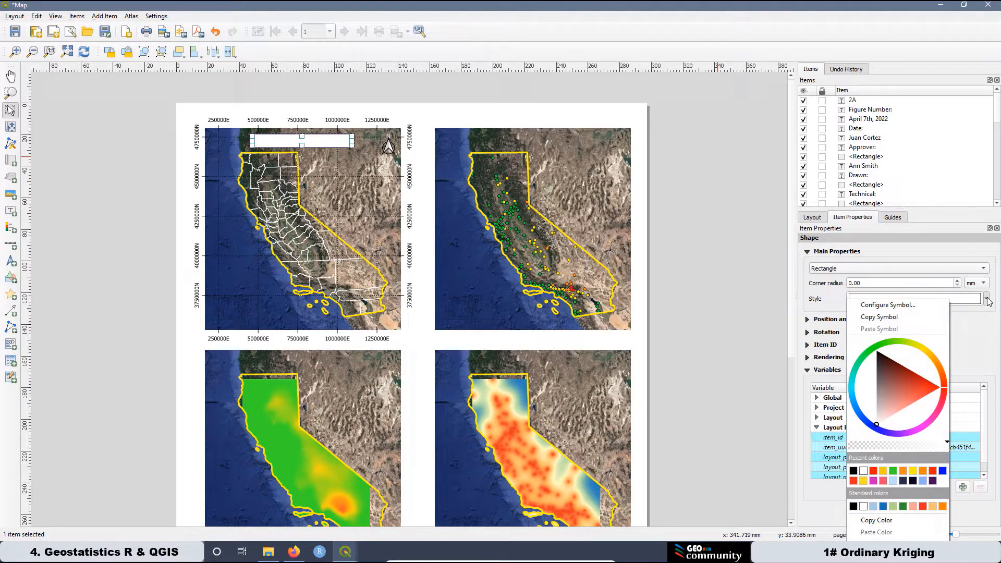
pyautogui.click(893, 306)
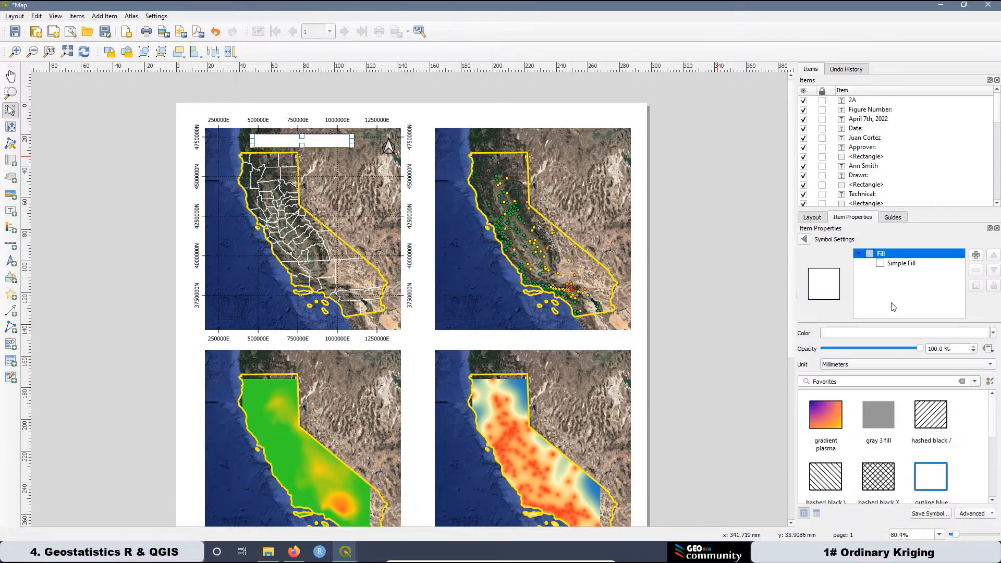
pyautogui.click(895, 265)
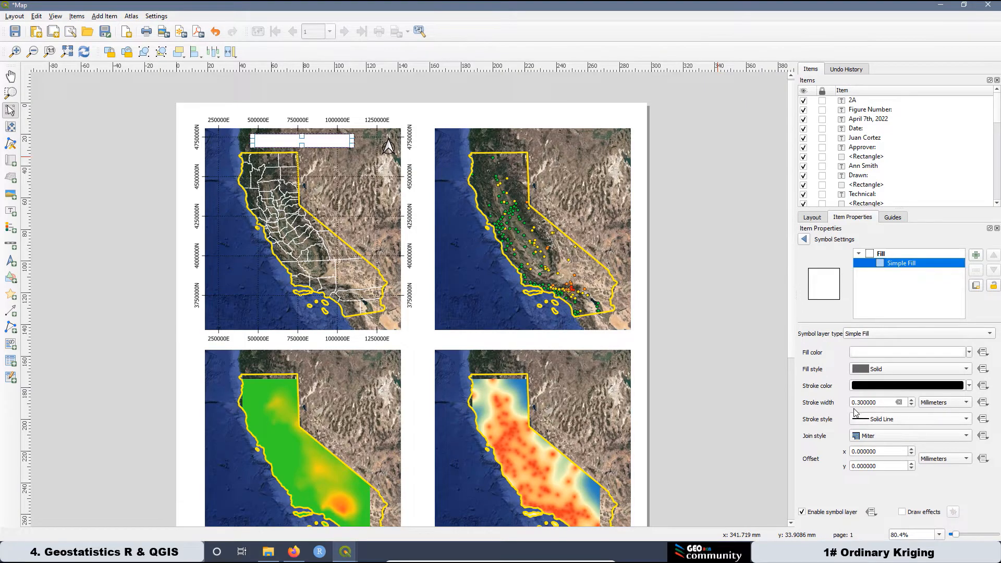
# Set the white title box's stroke width to 0.5 mm.
pyautogui.click(132, 146)
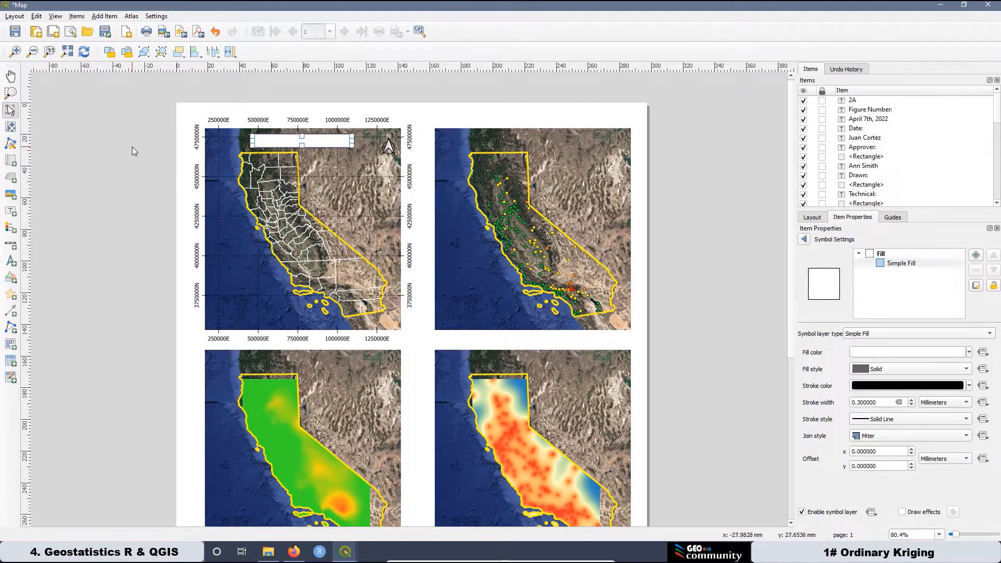
pyautogui.click(332, 145)
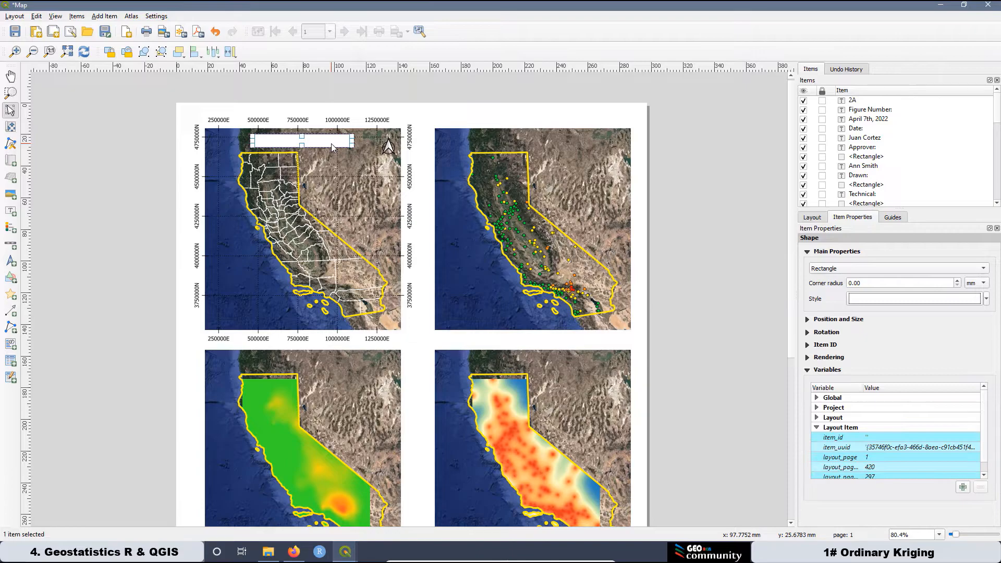
pyautogui.click(892, 299)
pyautogui.click(888, 262)
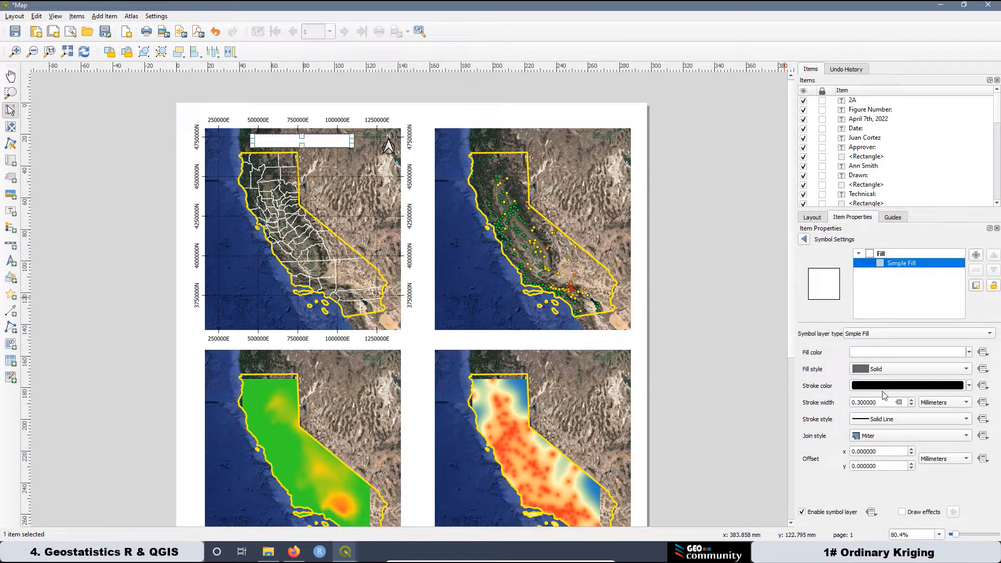
pyautogui.moveTo(880, 402); pyautogui.dragTo(860, 402)
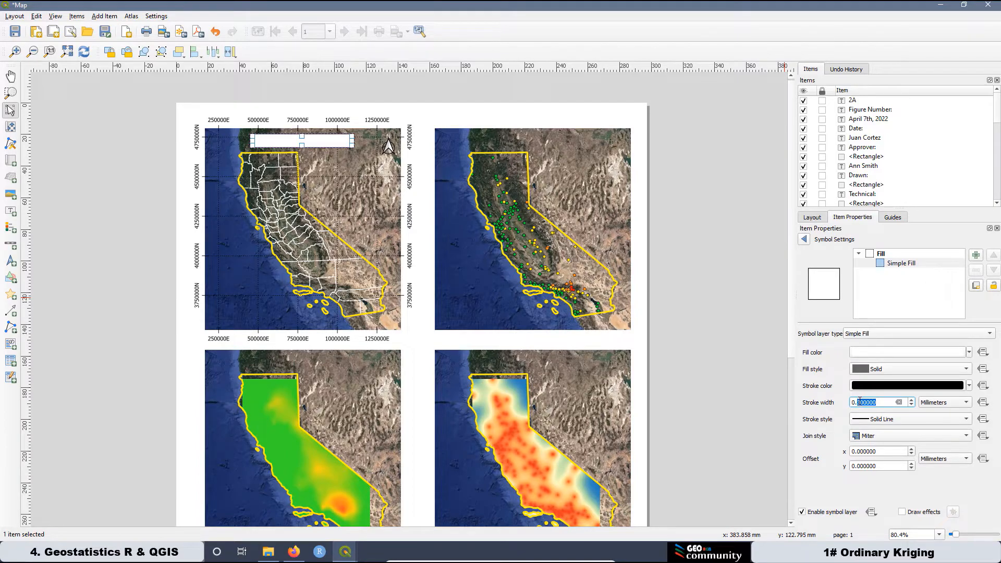
pyautogui.write('5')
pyautogui.press('Return')
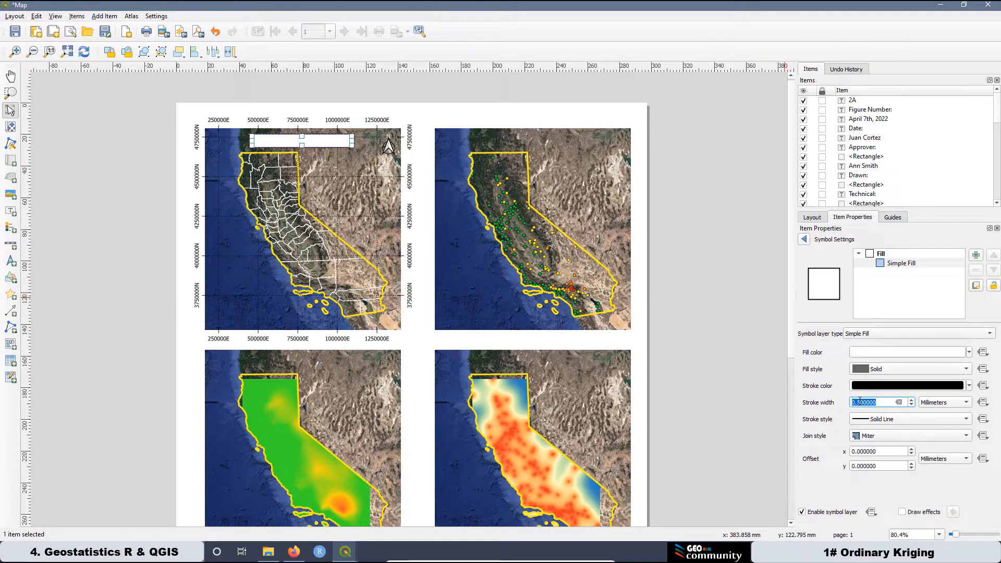
pyautogui.click(709, 278)
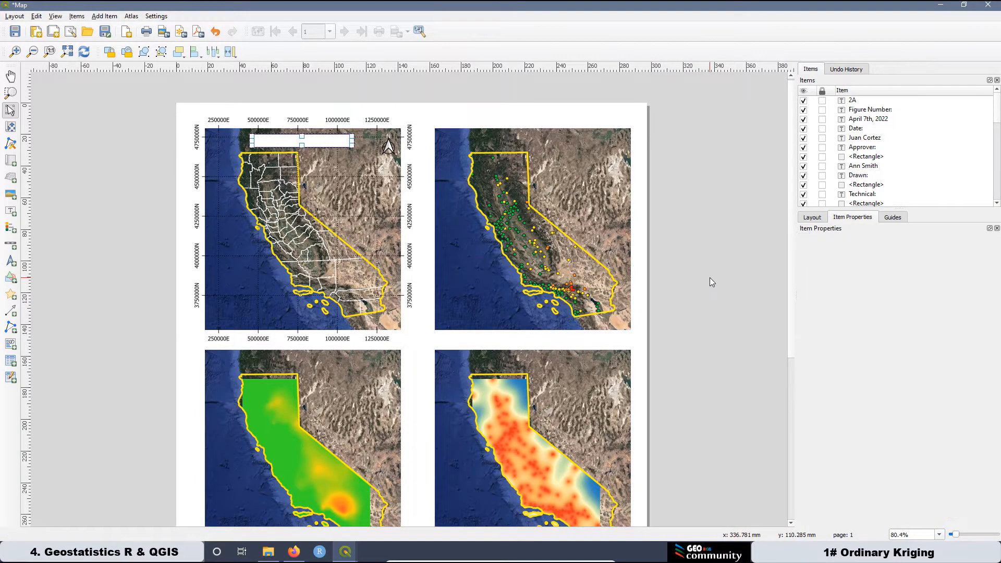
pyautogui.scroll(1, 252, 134)
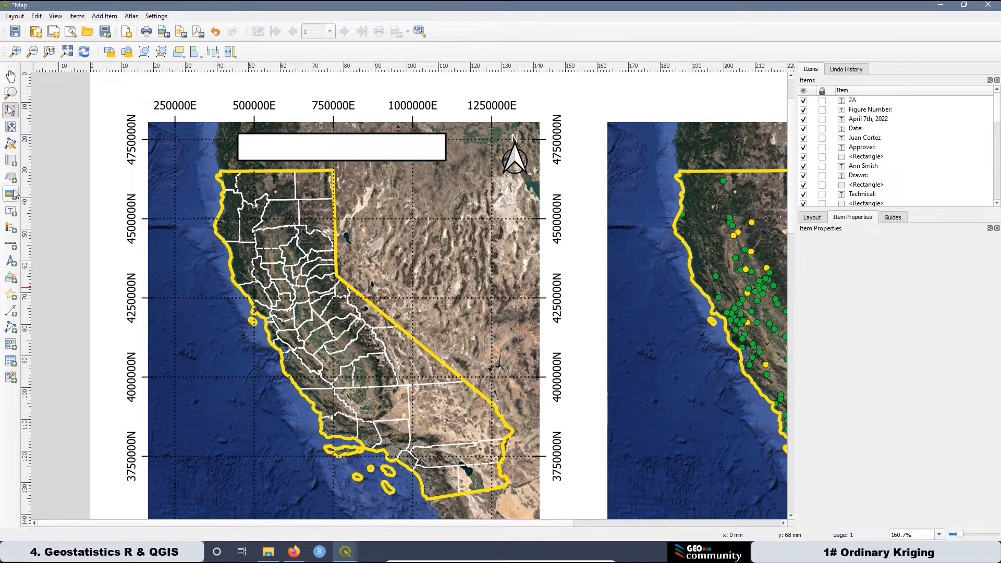
# Draw a label inside the white box and replace the placeholder with 'California State'.
pyautogui.click(11, 211)
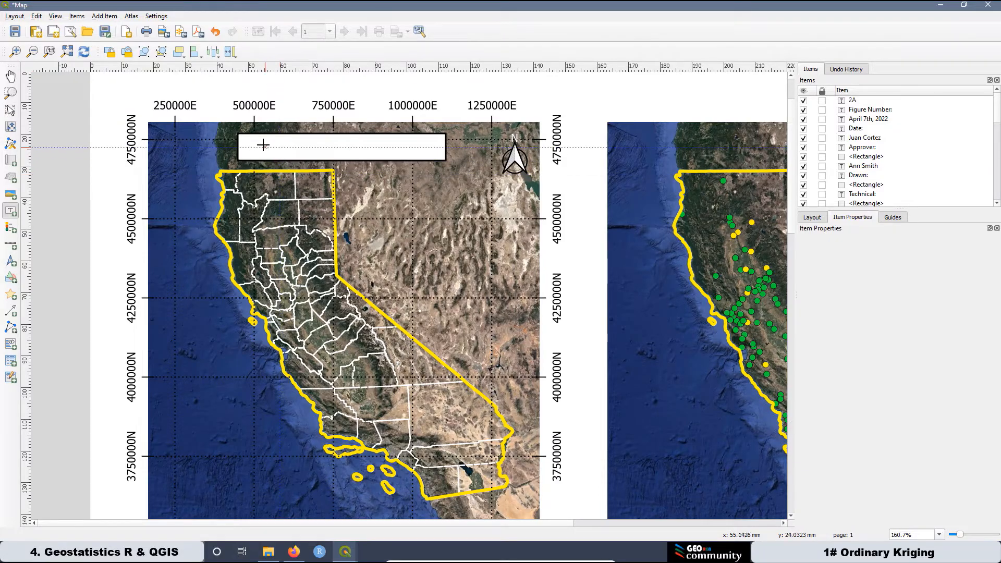
pyautogui.moveTo(264, 143); pyautogui.dragTo(427, 153)
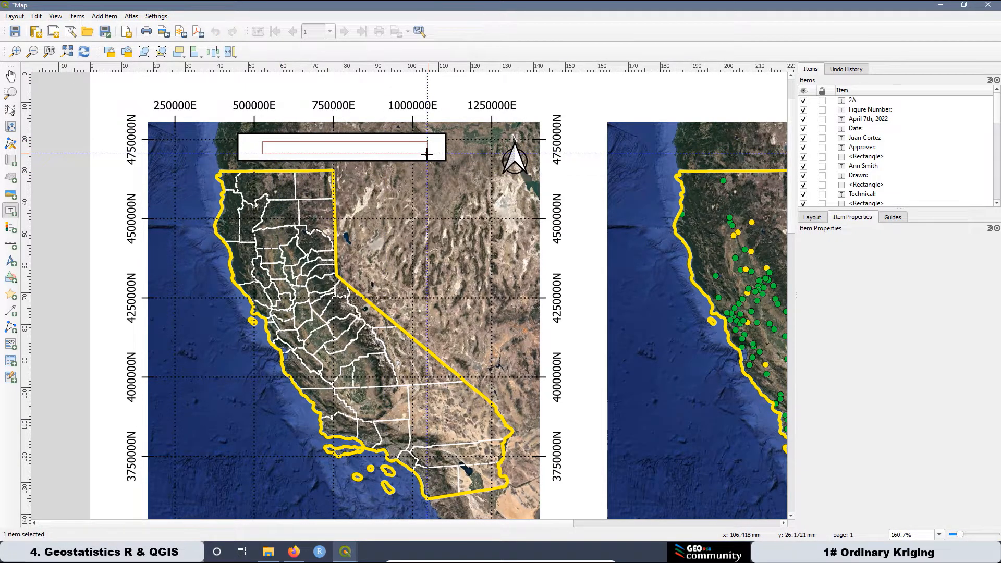
pyautogui.moveTo(805, 261); pyautogui.dragTo(795, 267)
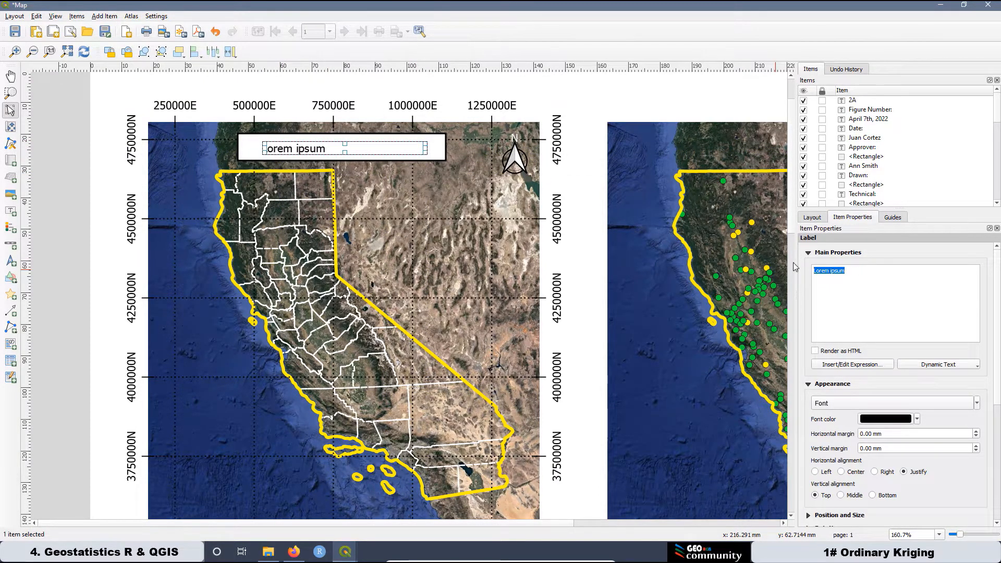
pyautogui.write('Califor')
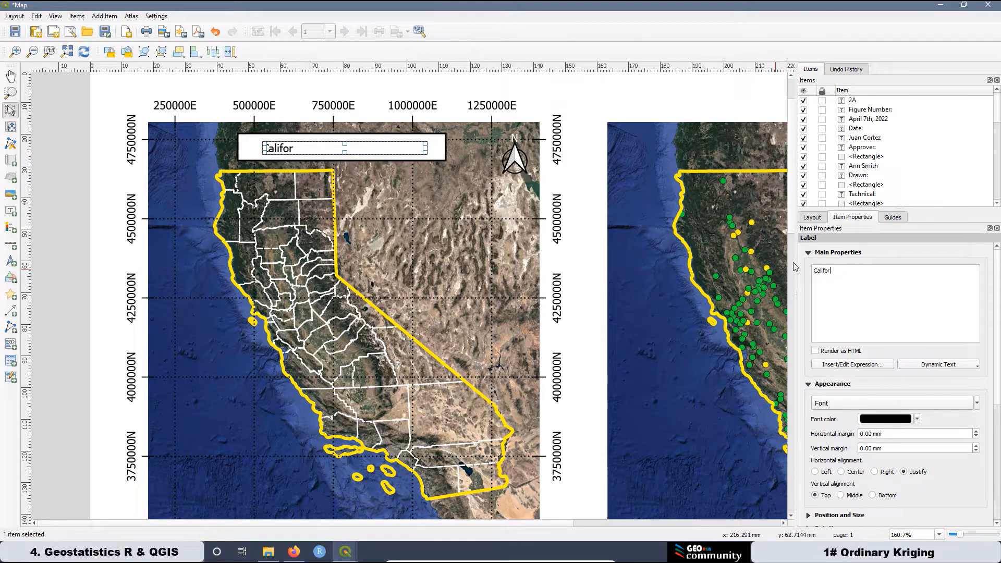
pyautogui.write('nia State')
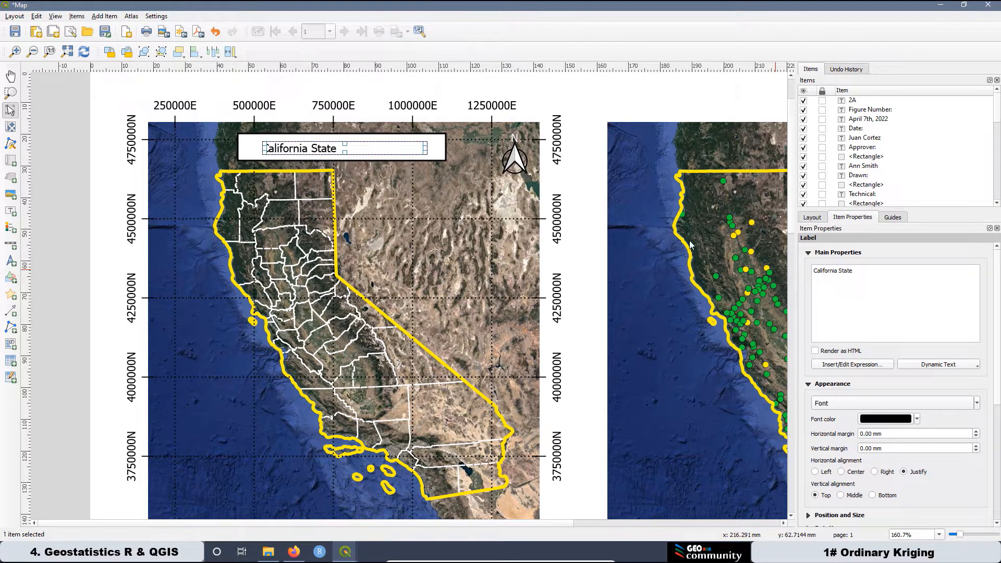
# Make the label bold at size 12 and shift it right inside the box.
pyautogui.click(840, 405)
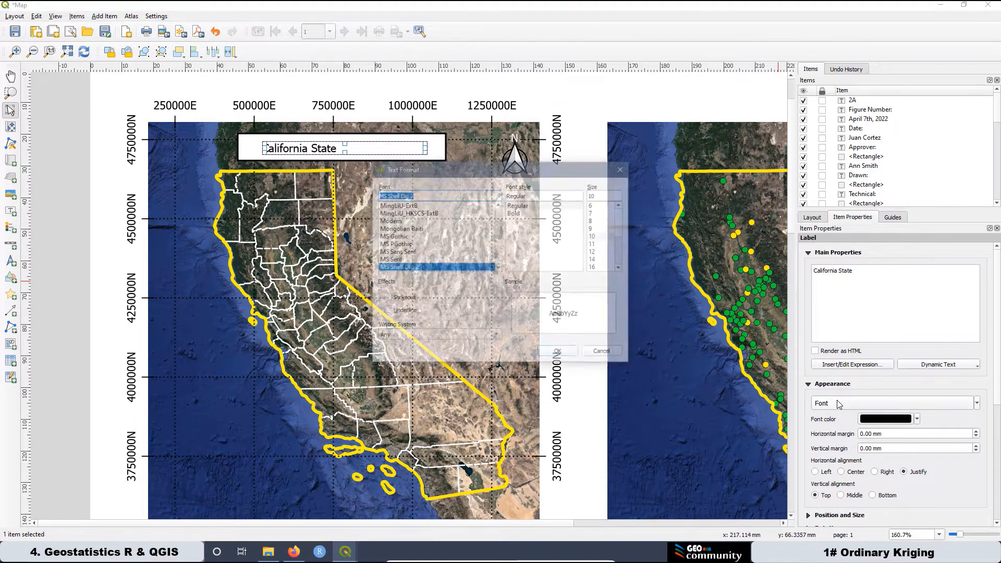
pyautogui.click(597, 252)
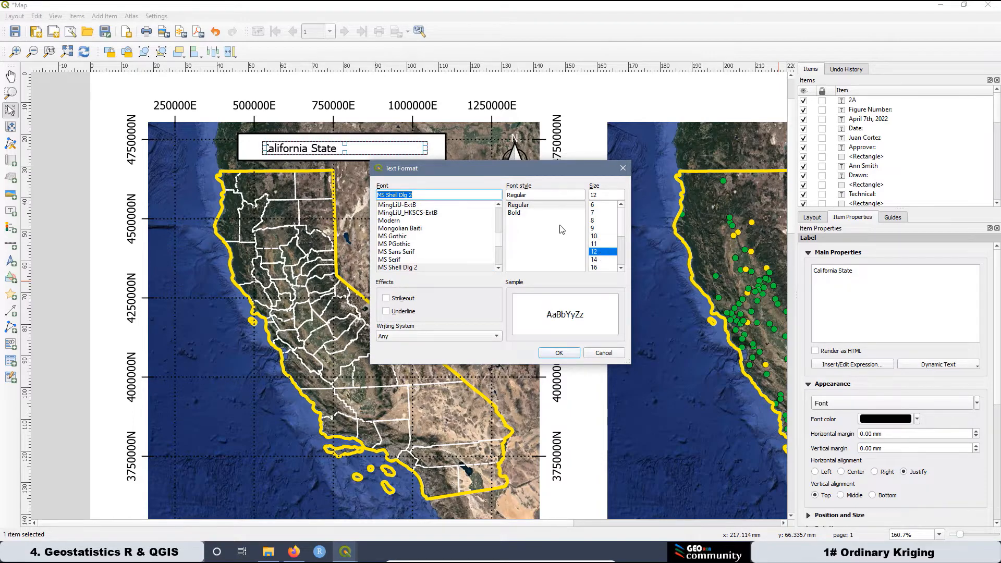
pyautogui.click(516, 213)
pyautogui.click(559, 355)
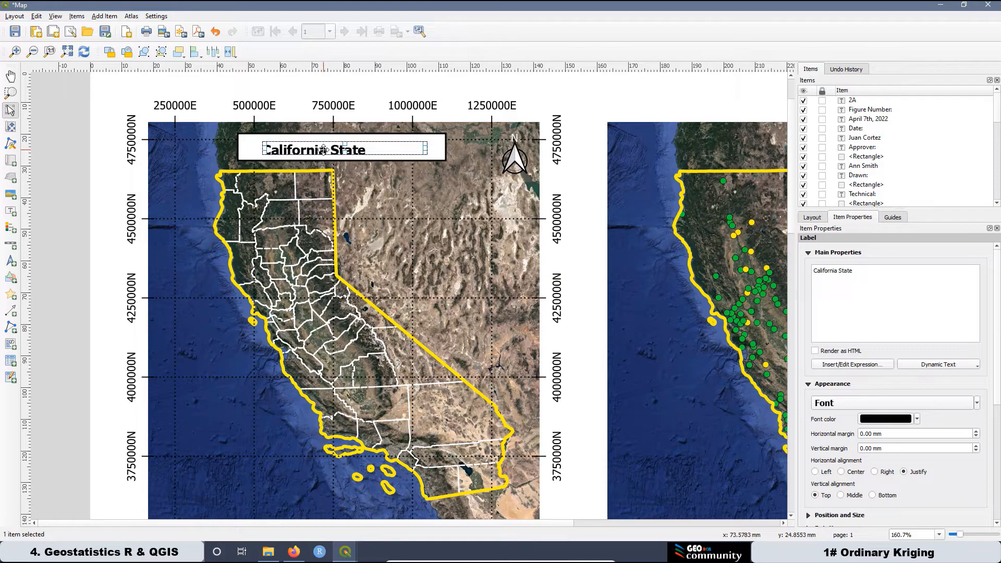
pyautogui.moveTo(330, 150); pyautogui.dragTo(340, 147)
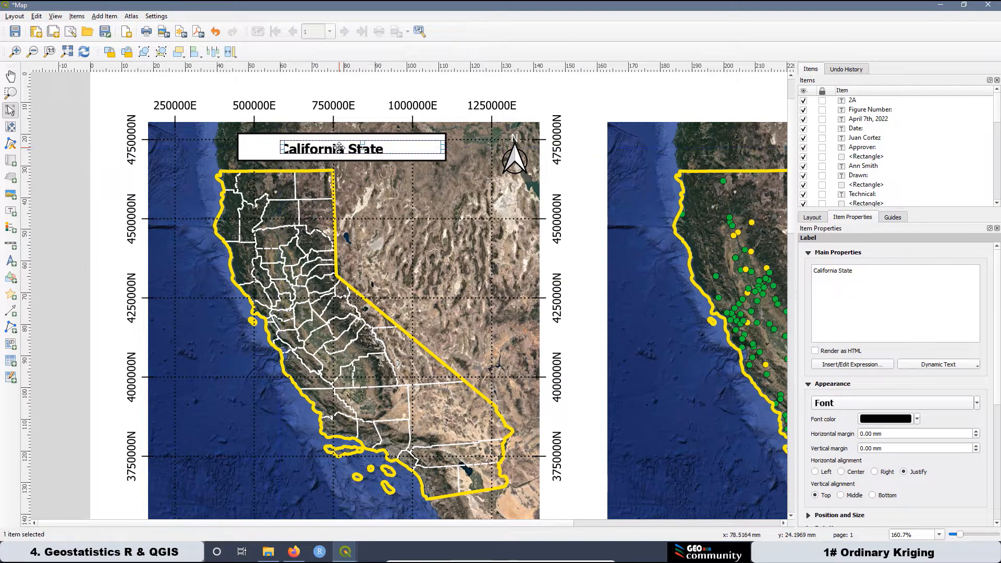
pyautogui.click(266, 153)
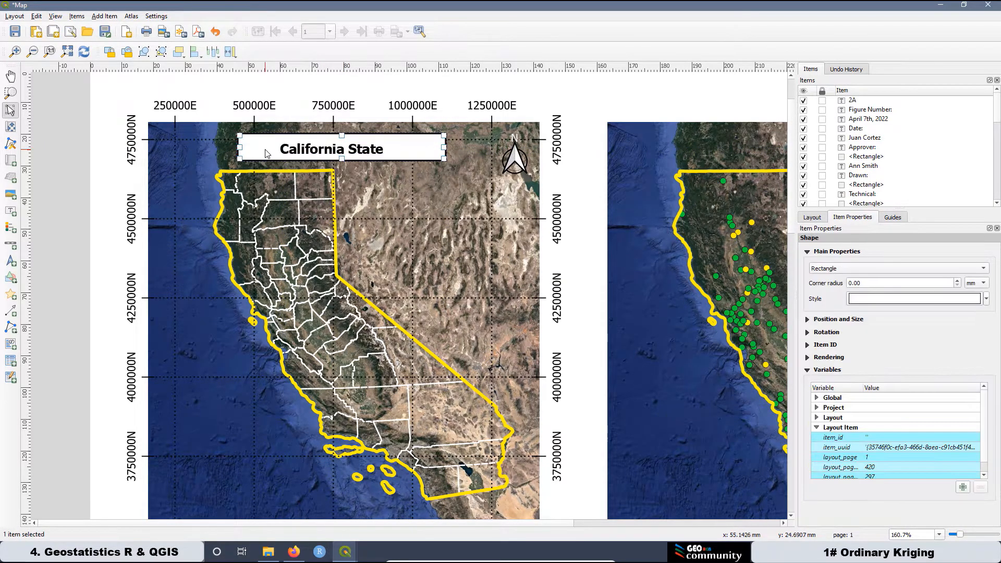
# Narrow the California State label to fit its text and select it with the white box.
pyautogui.click(357, 150)
pyautogui.moveTo(444, 148); pyautogui.dragTo(388, 152)
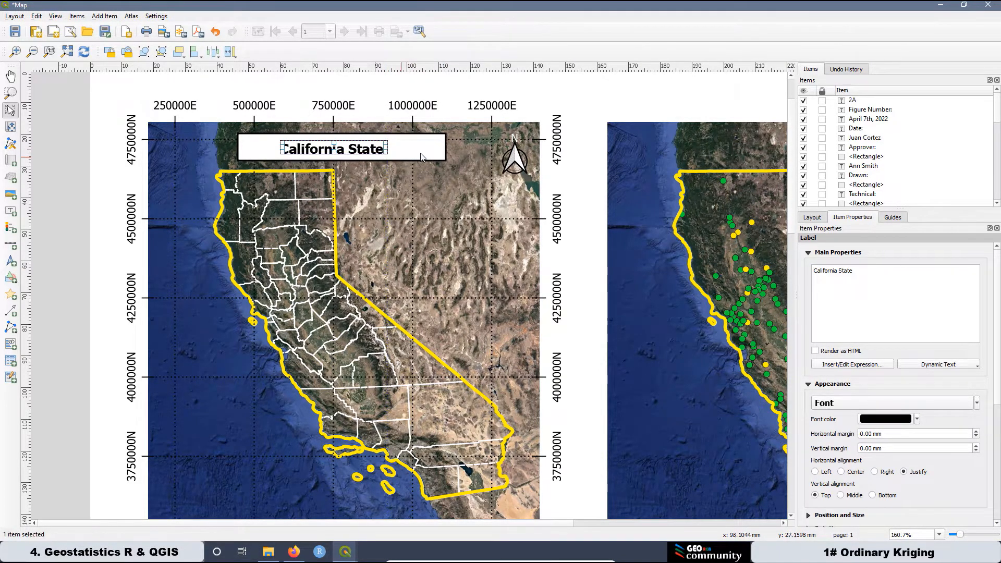
pyautogui.click(411, 154)
pyautogui.click(329, 148)
pyautogui.keyDown('shift'); pyautogui.click(254, 141); pyautogui.keyUp('shift')
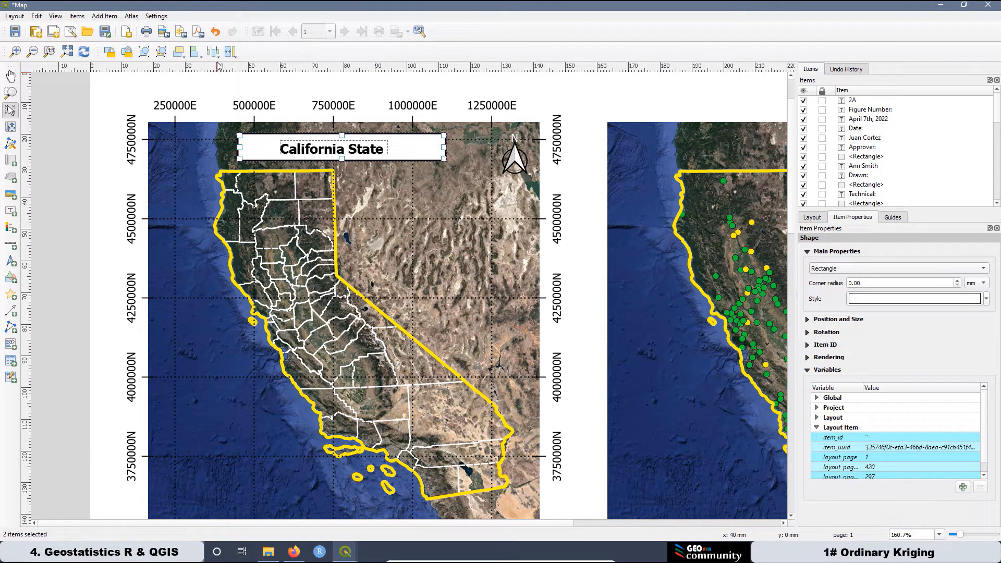
# Centre the label horizontally and vertically within the white box.
pyautogui.click(202, 58)
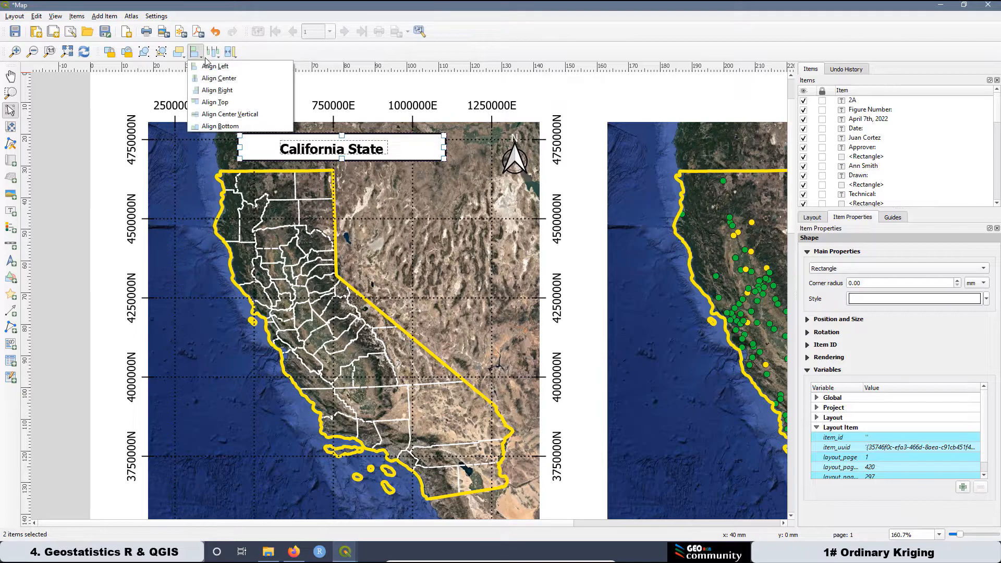
pyautogui.click(214, 80)
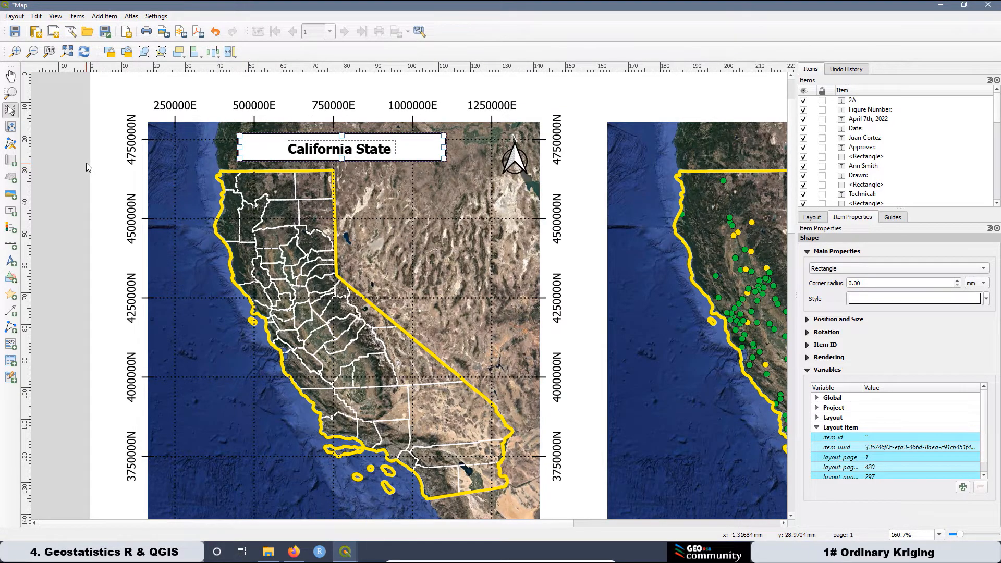
pyautogui.click(201, 57)
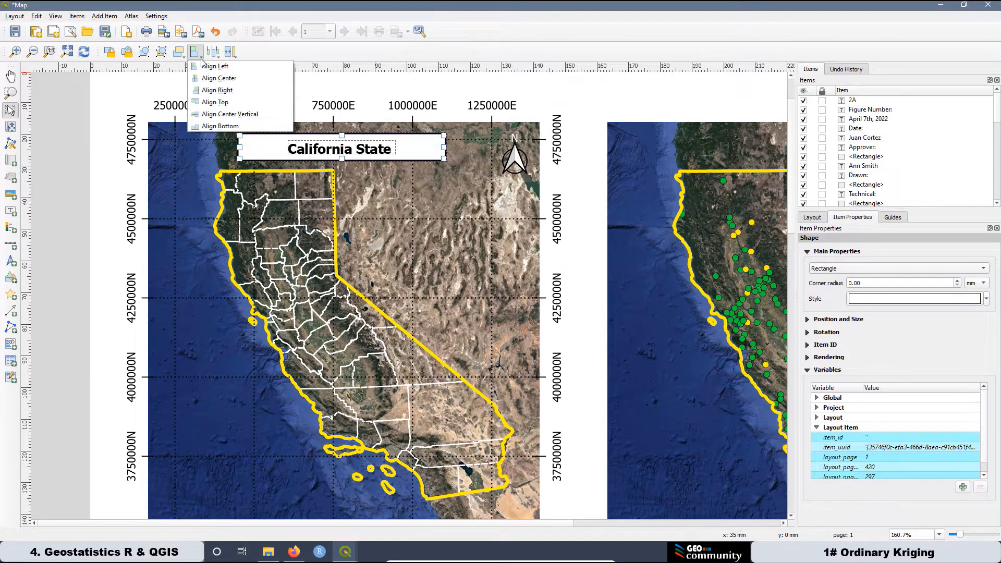
pyautogui.click(230, 114)
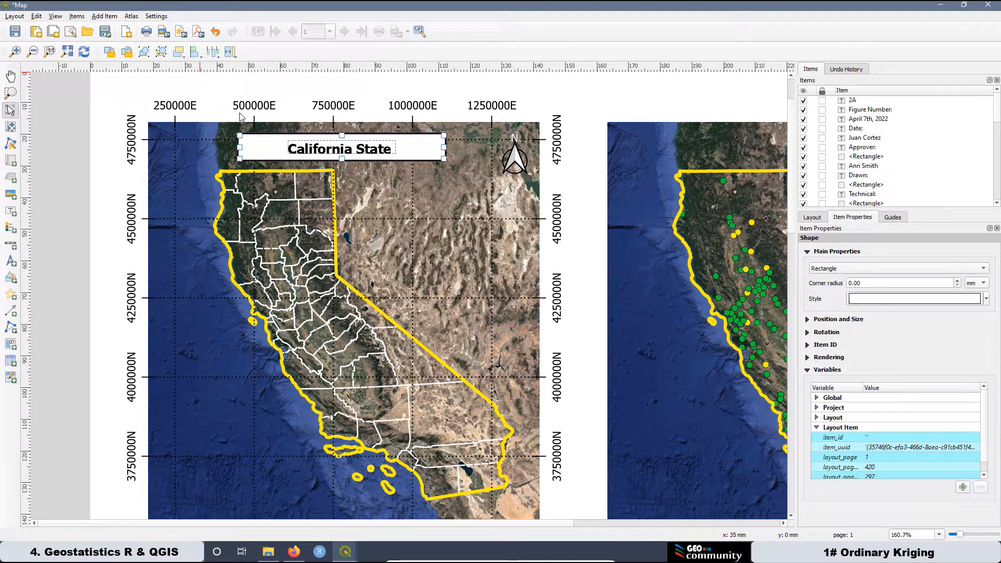
pyautogui.click(57, 170)
# Paste a copy of the California State label and white box onto the top-right map.
pyautogui.scroll(-1, 250, 224)
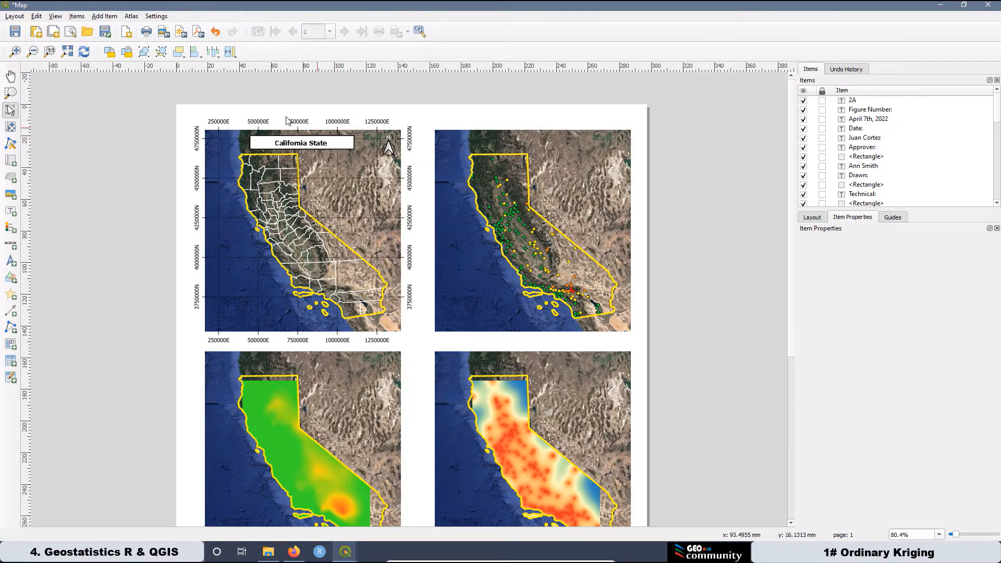
pyautogui.moveTo(249, 86); pyautogui.dragTo(375, 163)
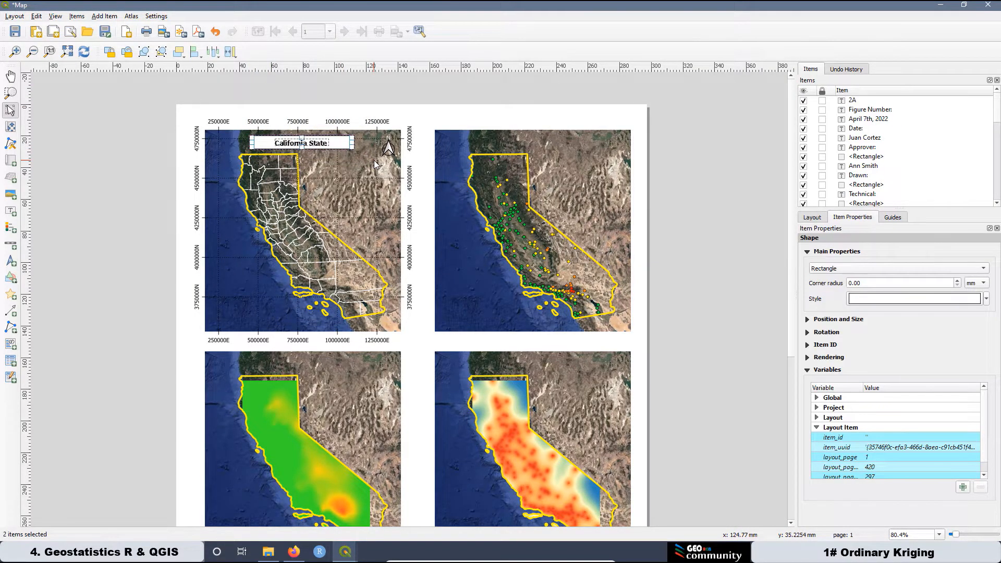
pyautogui.hotkey('ctrl', 'v')
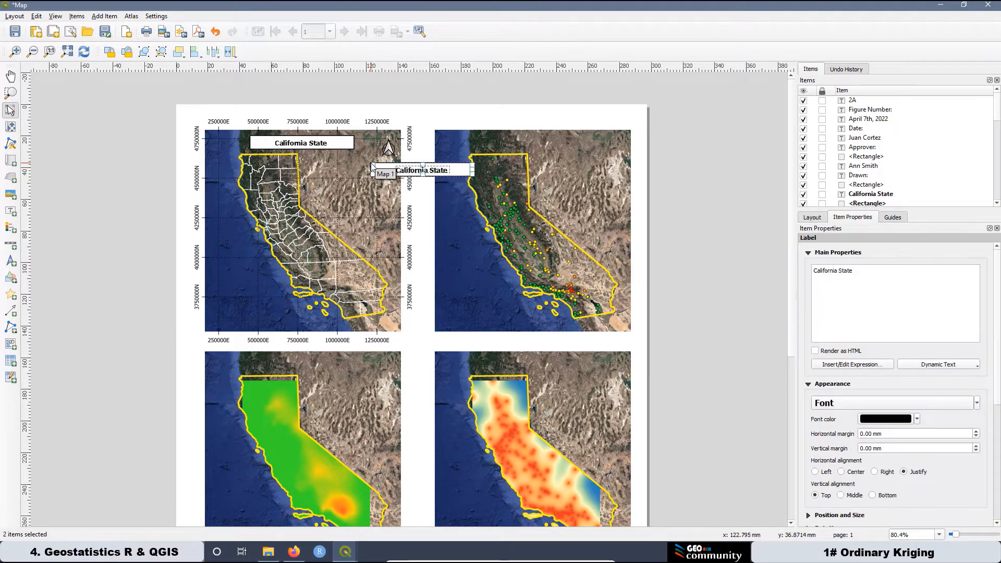
pyautogui.moveTo(374, 166); pyautogui.dragTo(524, 139)
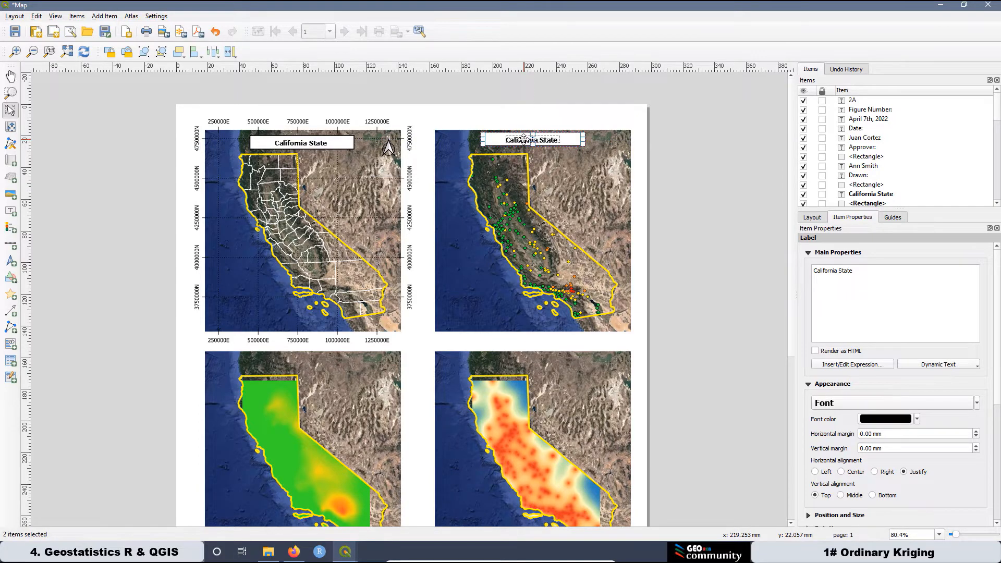
pyautogui.scroll(1, 525, 139)
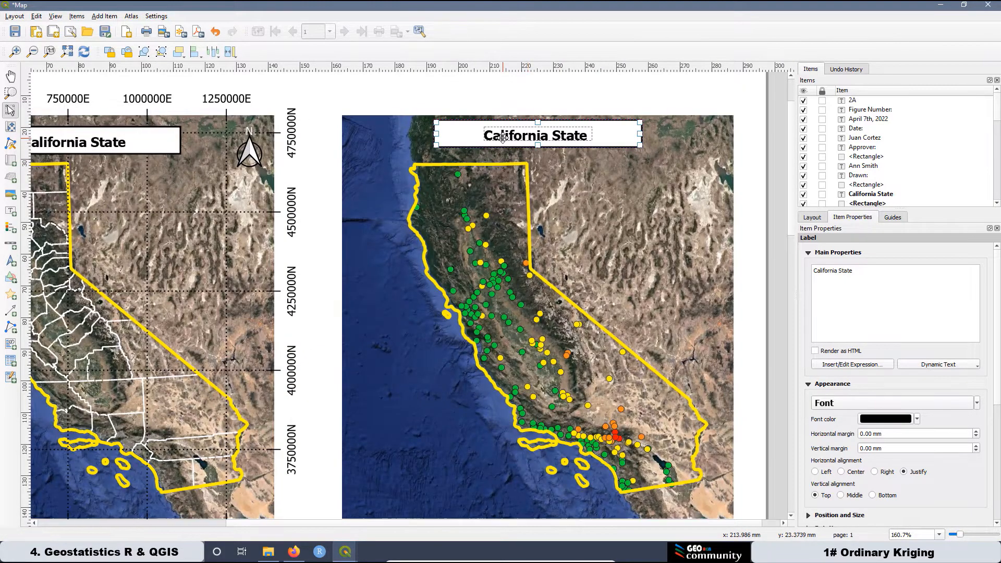
# Align the copied caption with the first one and change its text to 'Graduated Dataset Map'.
pyautogui.moveTo(506, 131); pyautogui.dragTo(505, 135)
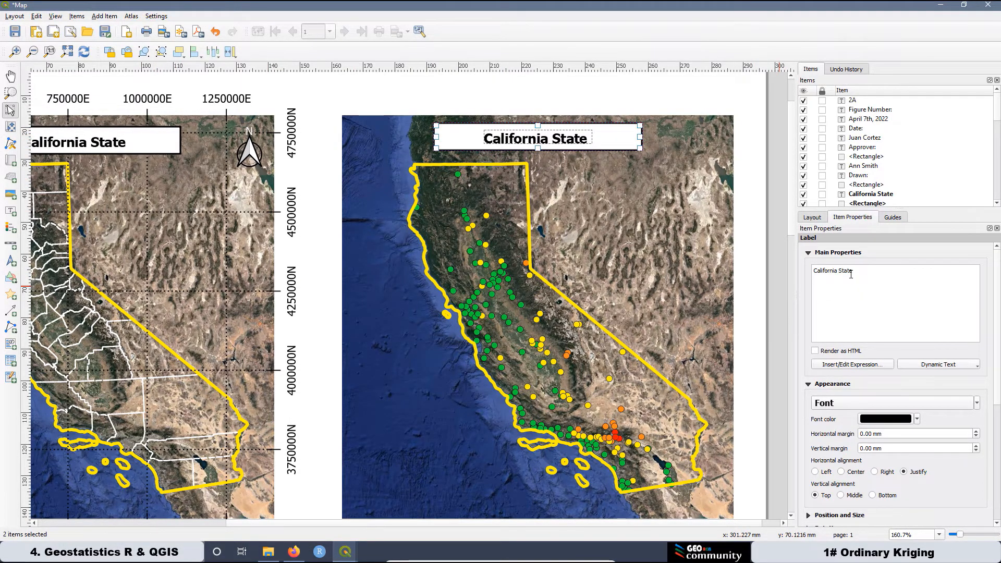
pyautogui.moveTo(852, 271); pyautogui.dragTo(811, 270)
pyautogui.write('Graduate')
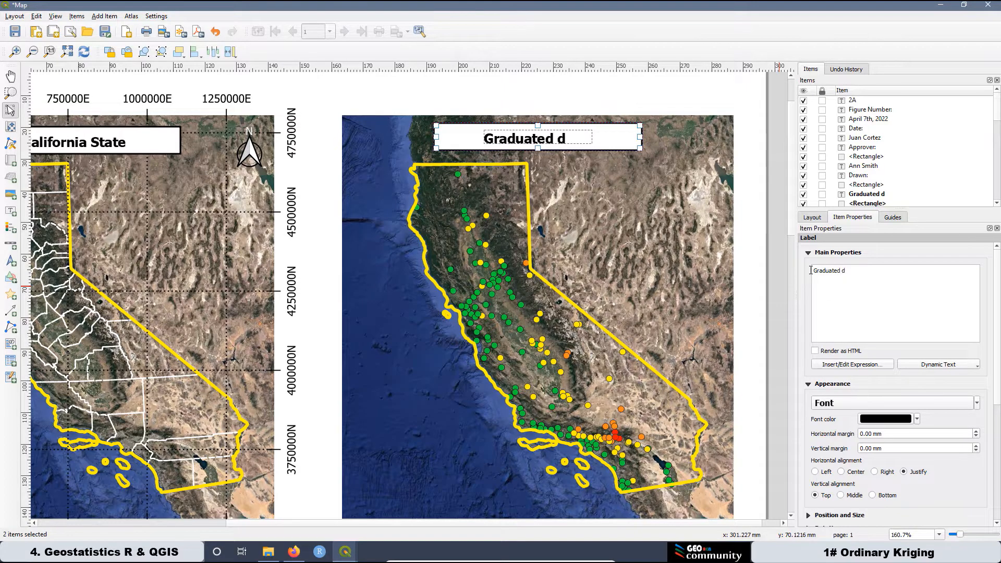
pyautogui.write('d Data S')
pyautogui.press('BackSpace')
pyautogui.write('set')
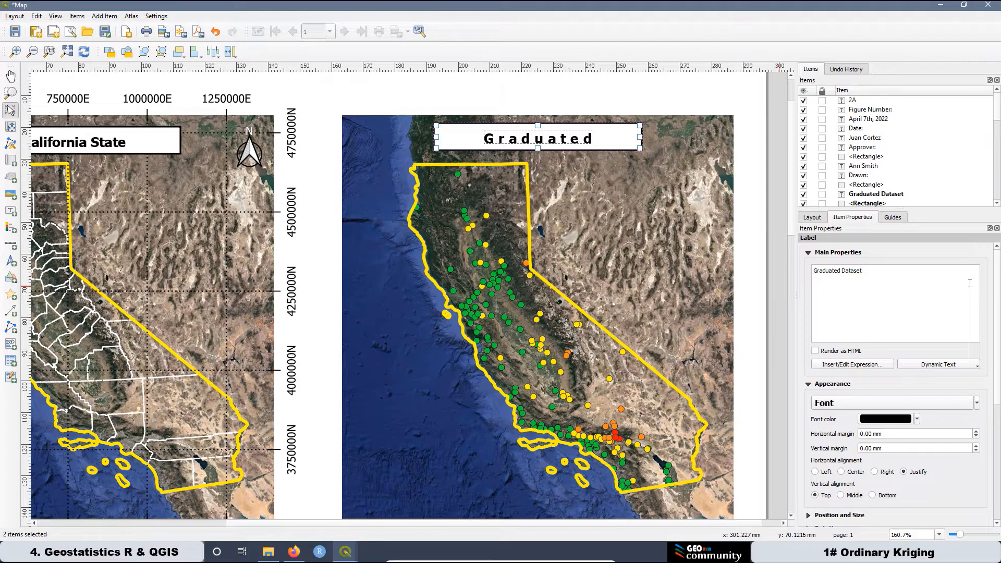
pyautogui.write(' Map')
# Resize the caption's text box so the full title fits on one line.
pyautogui.click(565, 140)
pyautogui.click(566, 140)
pyautogui.click(674, 173)
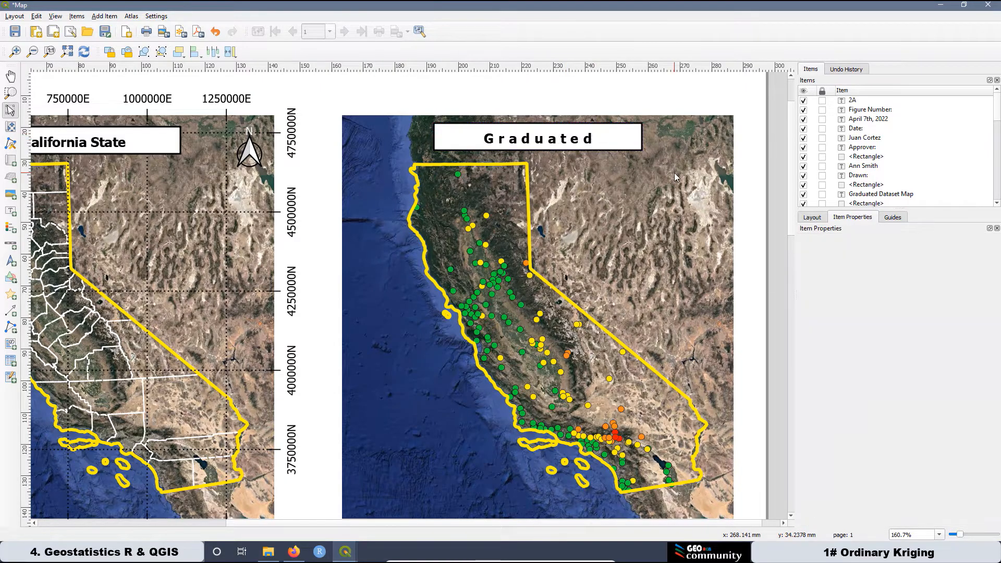
pyautogui.click(545, 144)
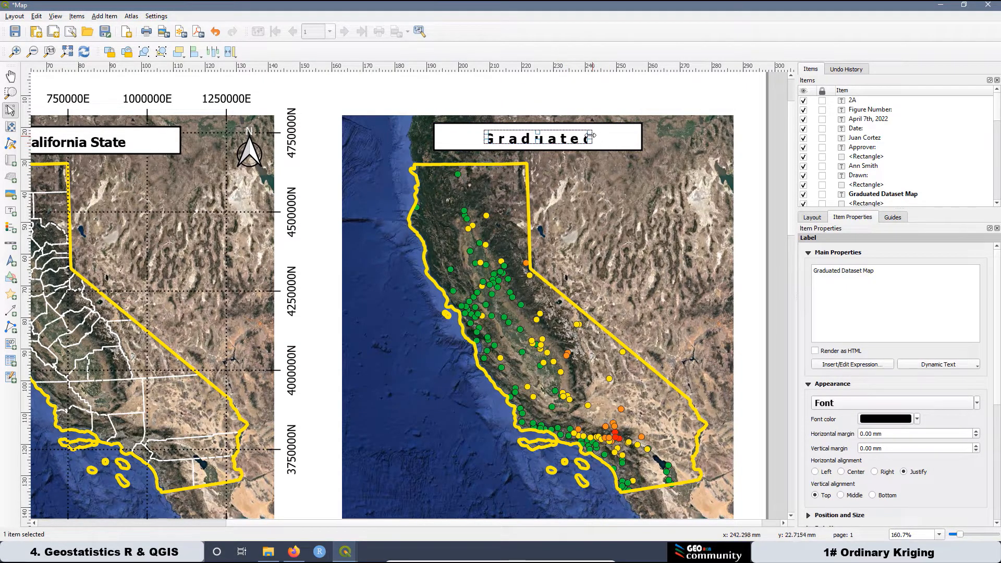
pyautogui.moveTo(613, 139); pyautogui.dragTo(644, 141)
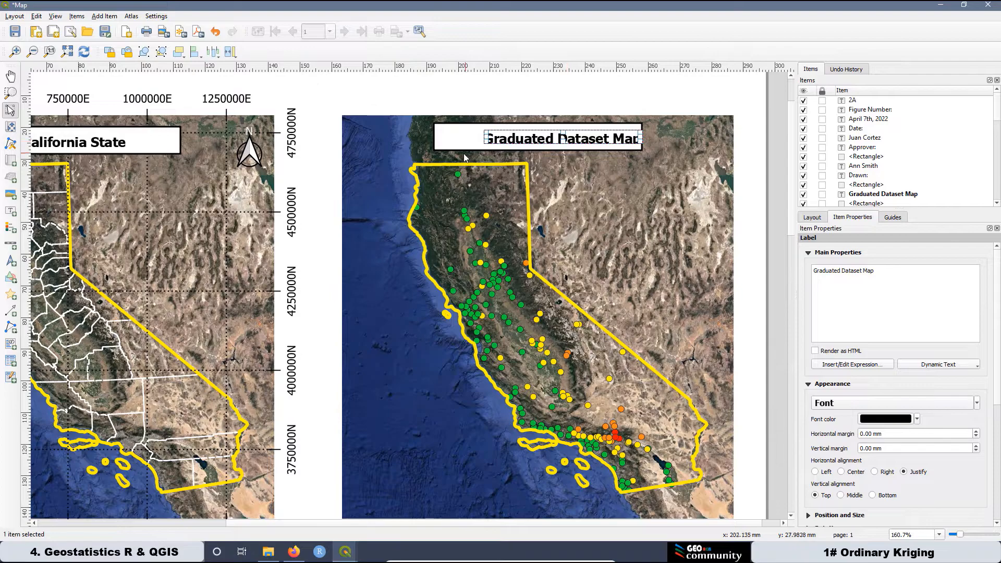
pyautogui.moveTo(484, 138); pyautogui.dragTo(451, 138)
pyautogui.moveTo(644, 139); pyautogui.dragTo(620, 140)
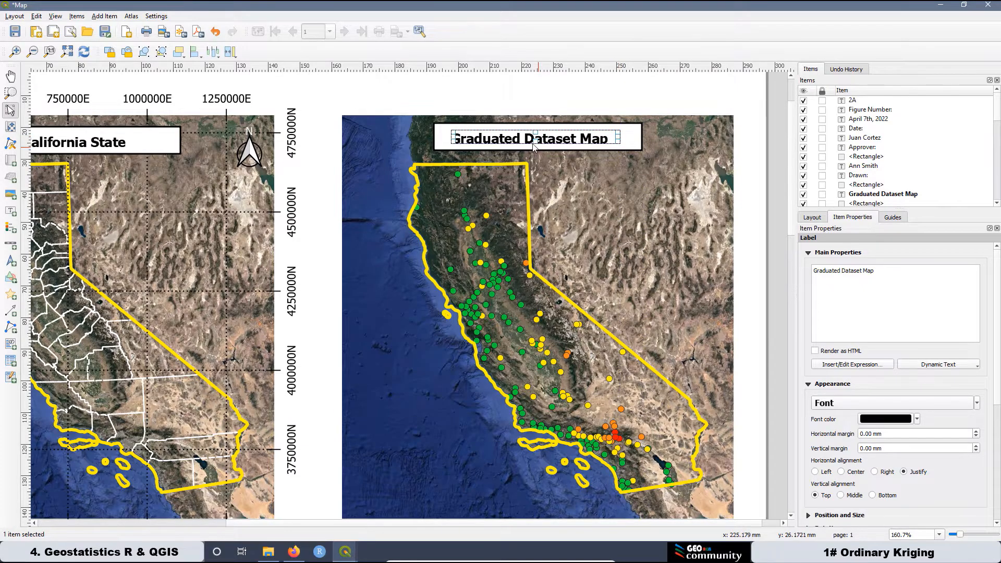
pyautogui.moveTo(538, 143); pyautogui.dragTo(538, 147)
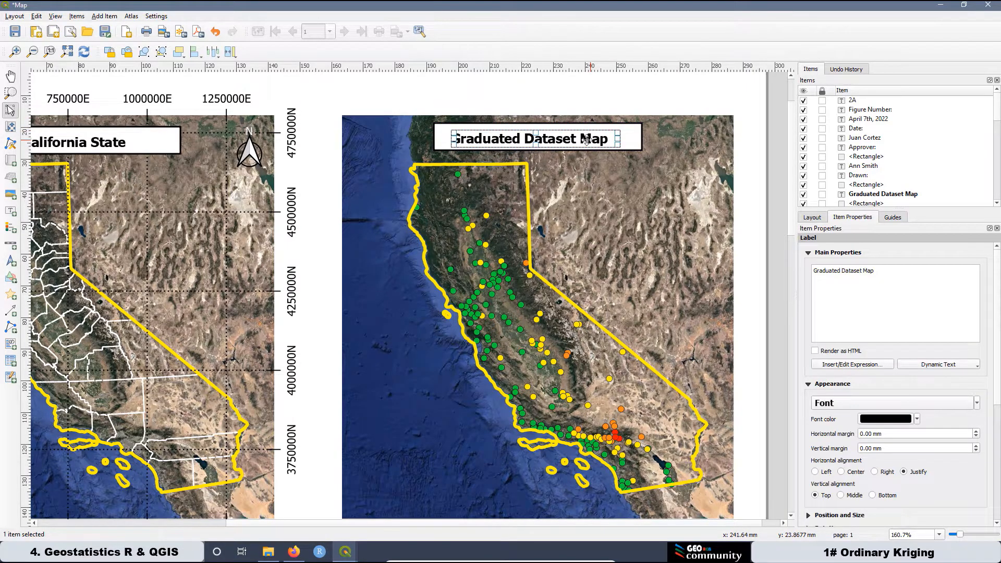
# Centre the Graduated Dataset Map label horizontally and vertically in its frame, then zoom out.
pyautogui.keyDown('shift'); pyautogui.click(442, 131); pyautogui.keyUp('shift')
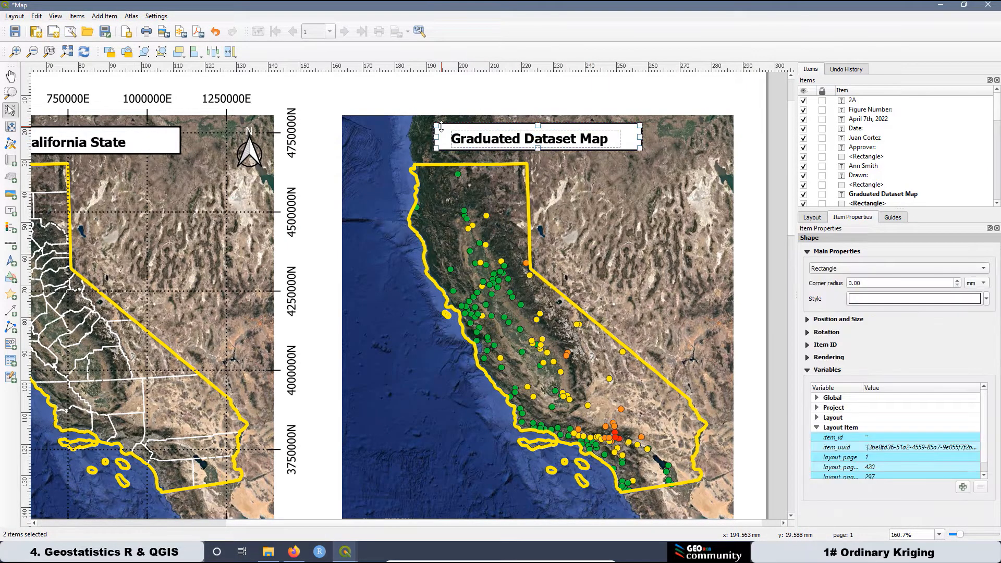
pyautogui.click(203, 59)
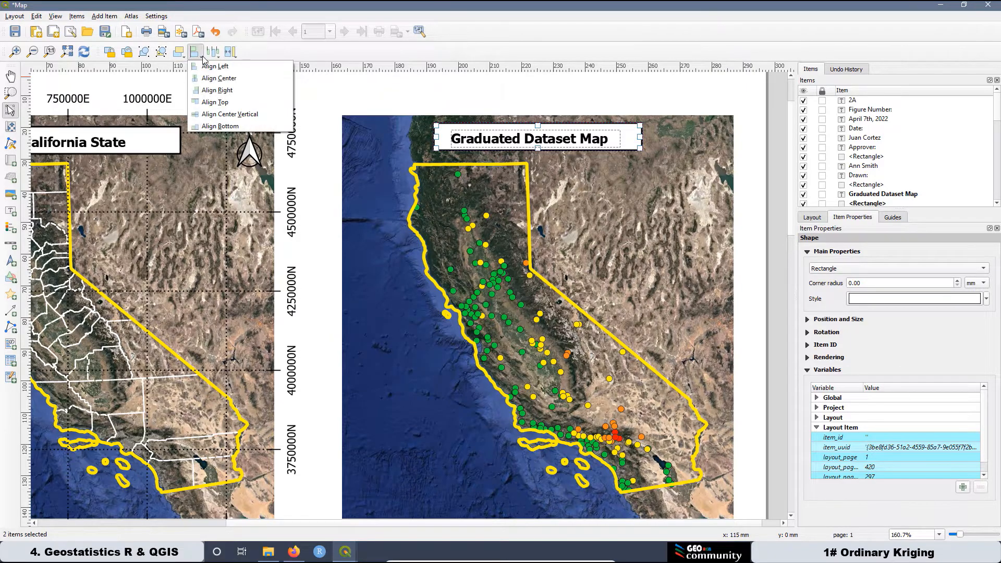
pyautogui.click(215, 78)
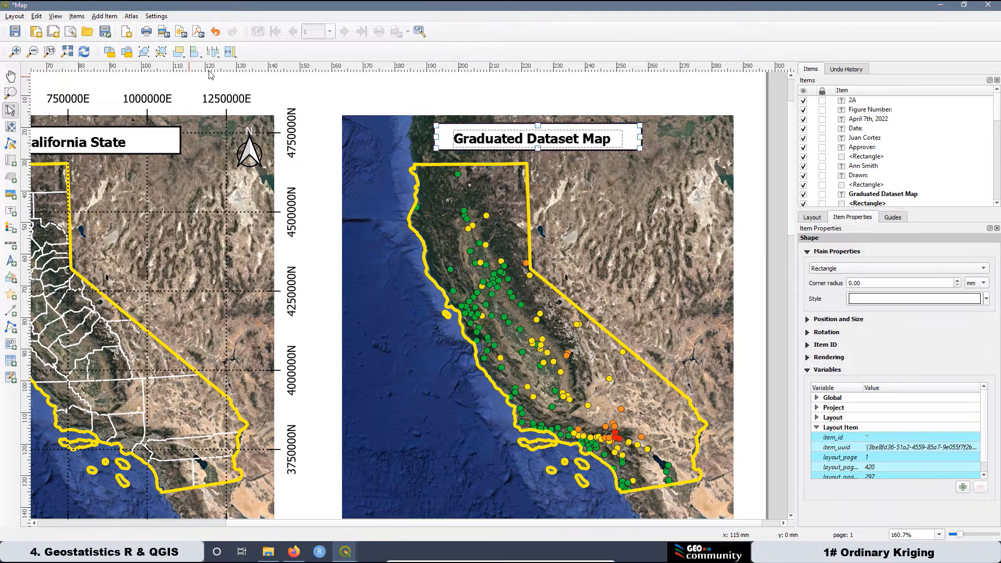
pyautogui.click(203, 60)
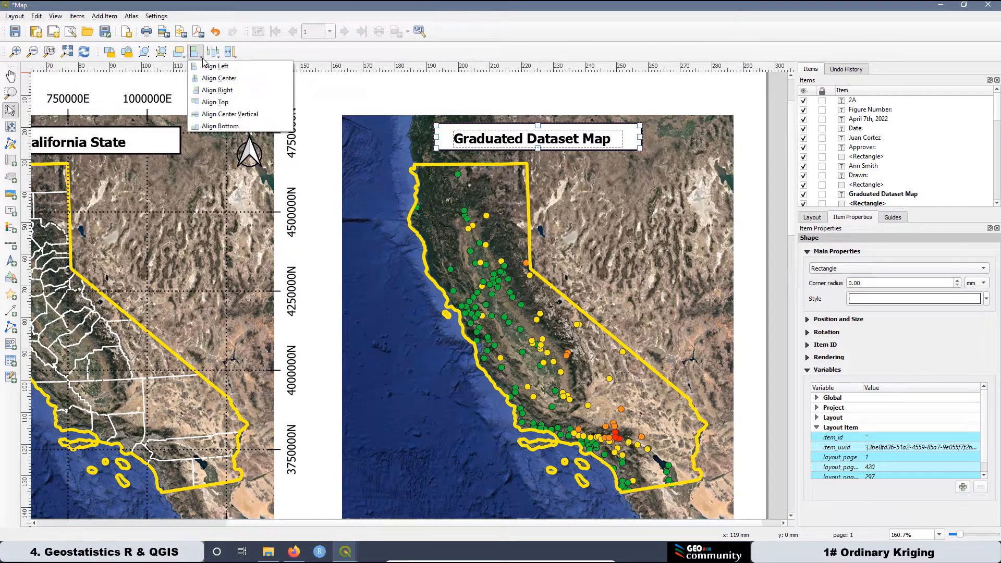
pyautogui.click(247, 115)
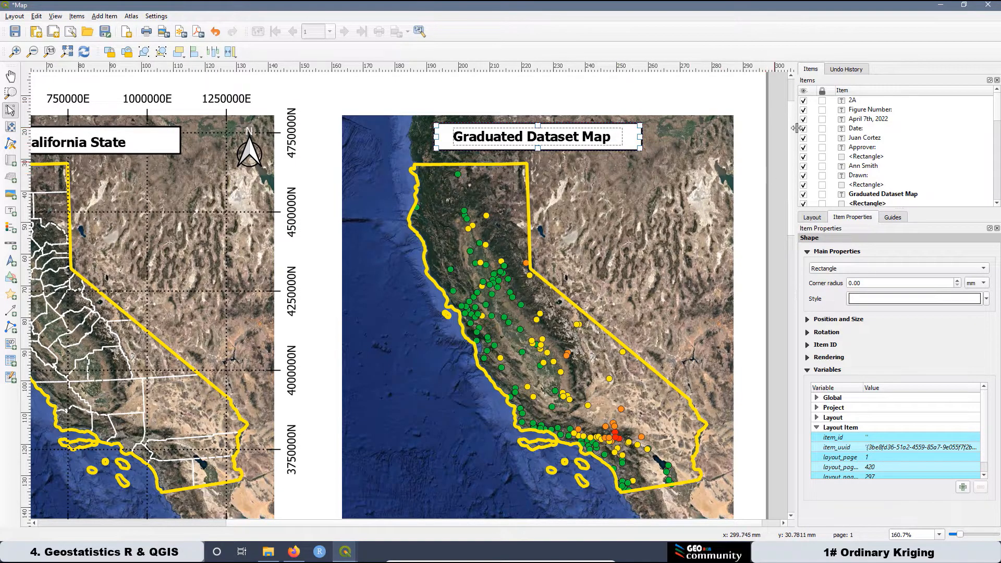
pyautogui.click(781, 134)
pyautogui.scroll(-1, 552, 146)
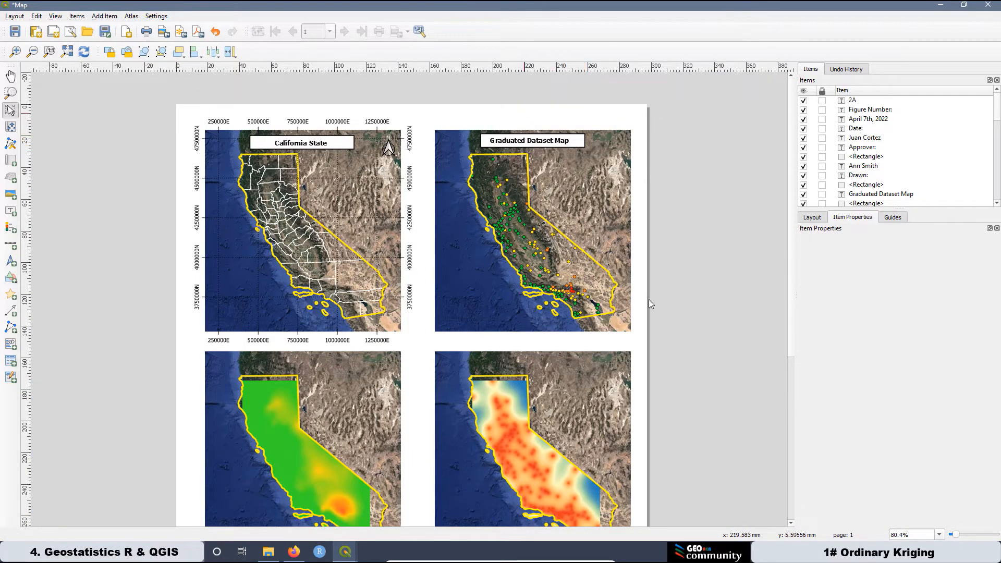
# Paste another California State caption box and move it onto the lower-left map.
pyautogui.rightClick(697, 340)
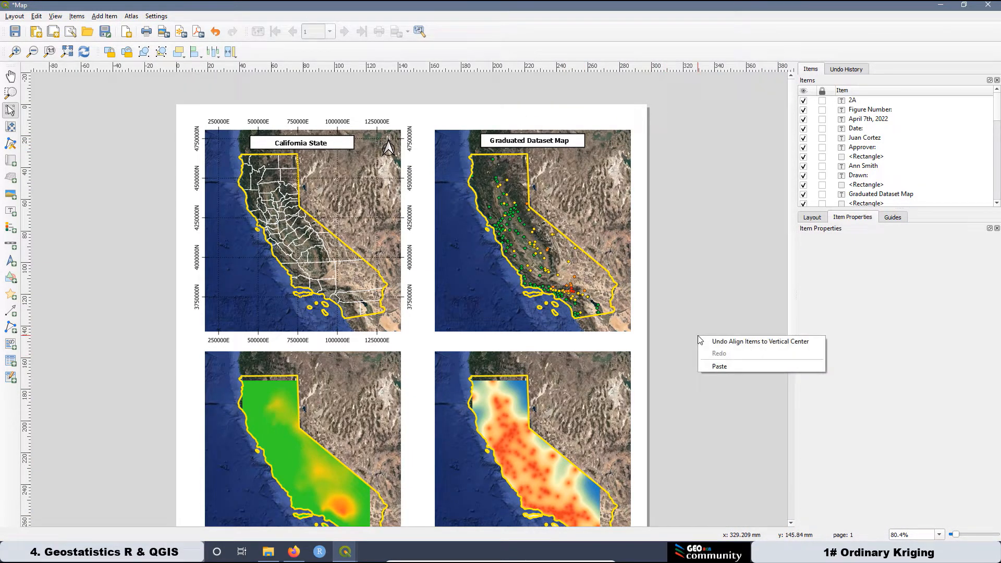
pyautogui.click(731, 367)
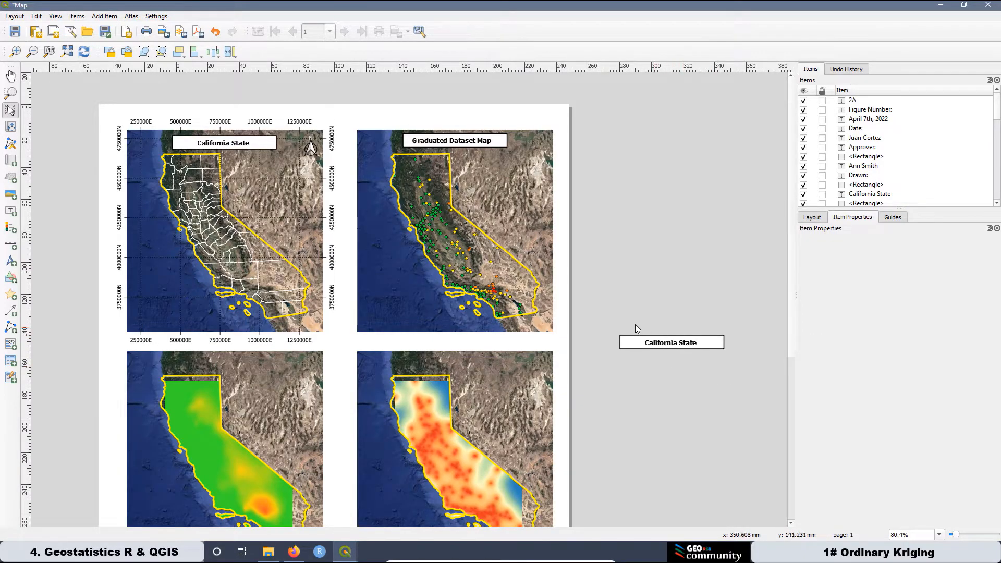
pyautogui.moveTo(610, 315); pyautogui.dragTo(753, 367)
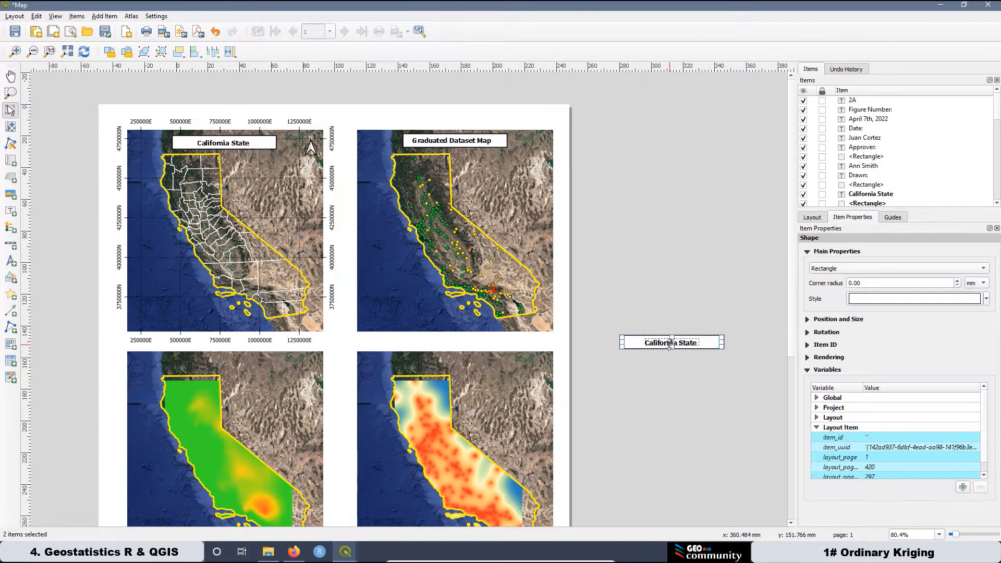
pyautogui.moveTo(673, 342); pyautogui.dragTo(221, 362)
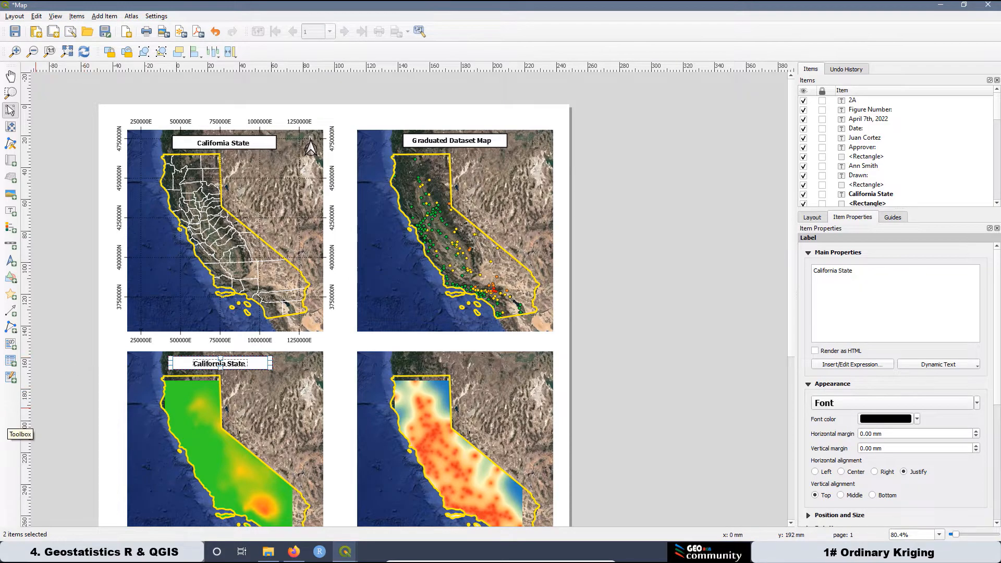
pyautogui.scroll(1, 191, 367)
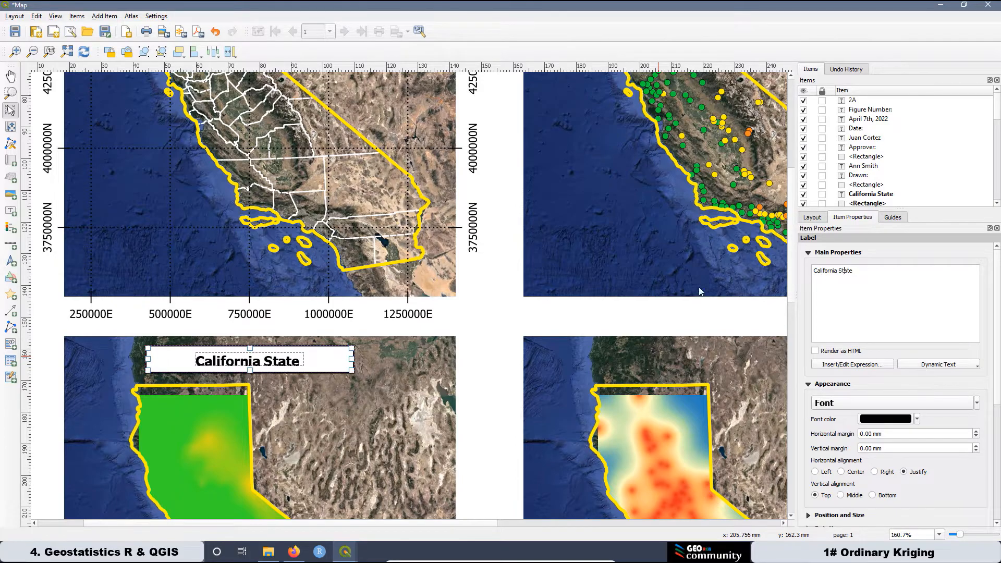
# Change the lower-left caption's text to 'Ordinary Kriging Predictions Map'.
pyautogui.click(329, 360)
pyautogui.click(384, 368)
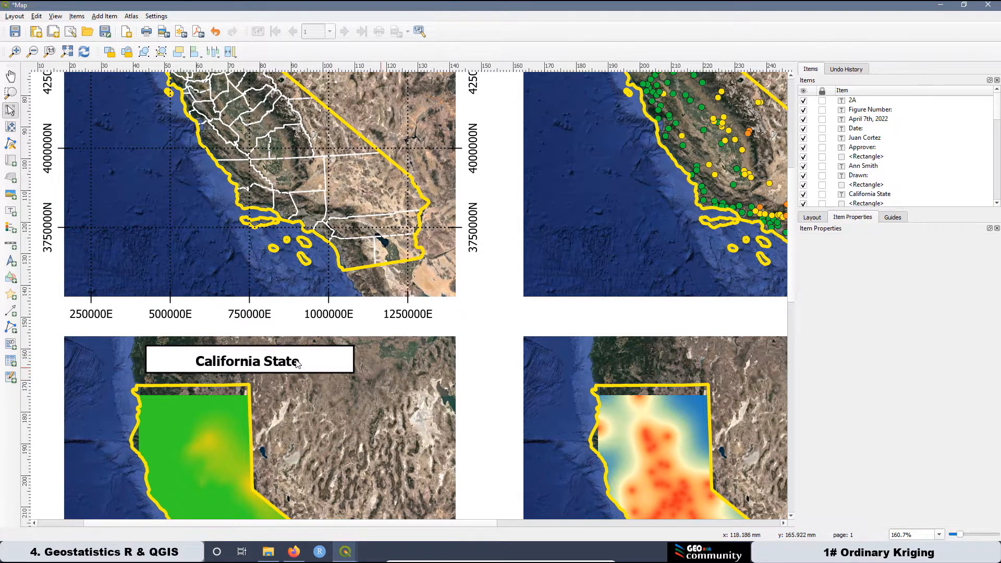
pyautogui.click(277, 360)
pyautogui.click(852, 276)
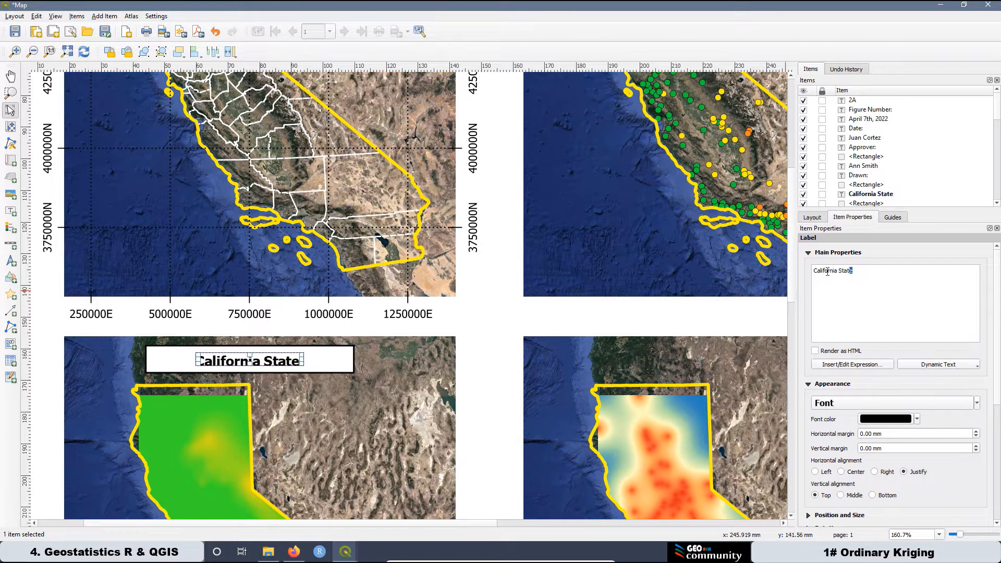
pyautogui.moveTo(828, 272); pyautogui.dragTo(779, 274)
pyautogui.write('O')
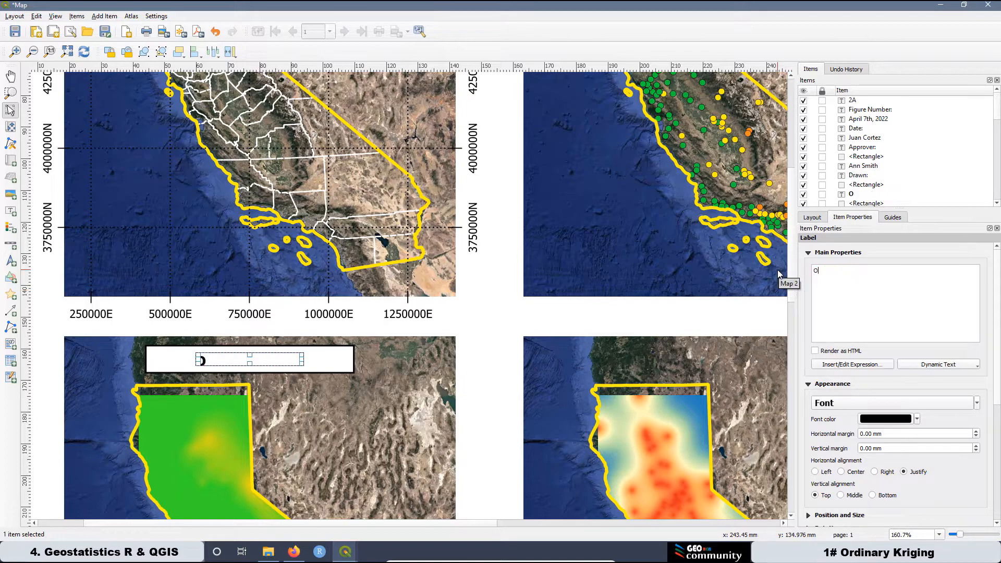
pyautogui.write('rdinary Krigin')
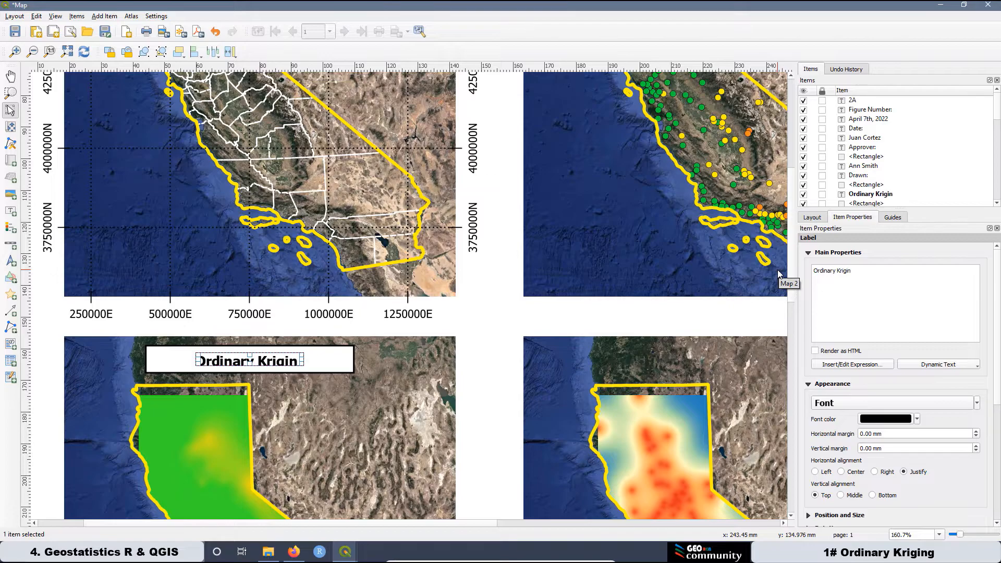
pyautogui.write('g Predic')
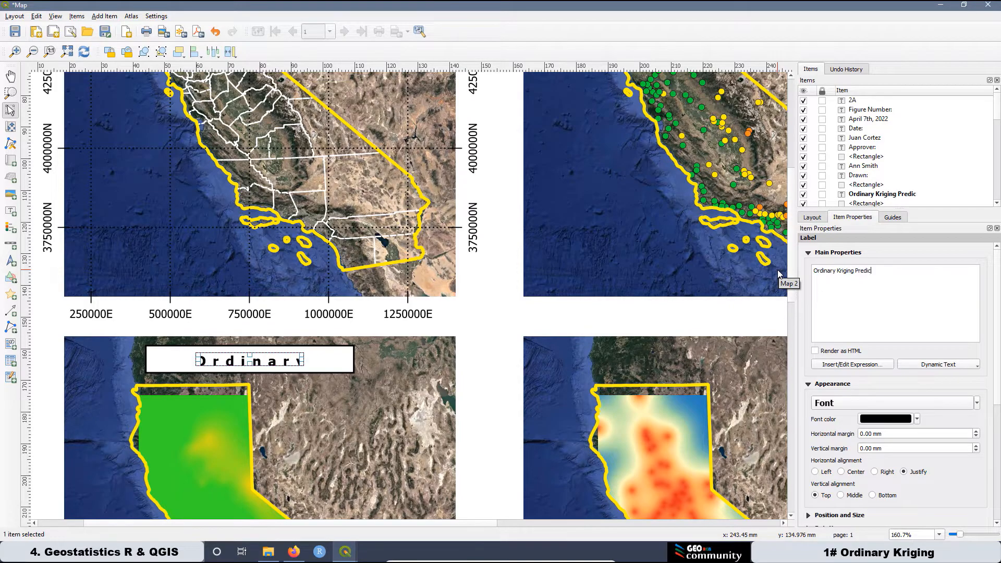
pyautogui.write('tions Map')
# Widen and heighten the title label so the longer text reflows.
pyautogui.moveTo(302, 361); pyautogui.dragTo(349, 361)
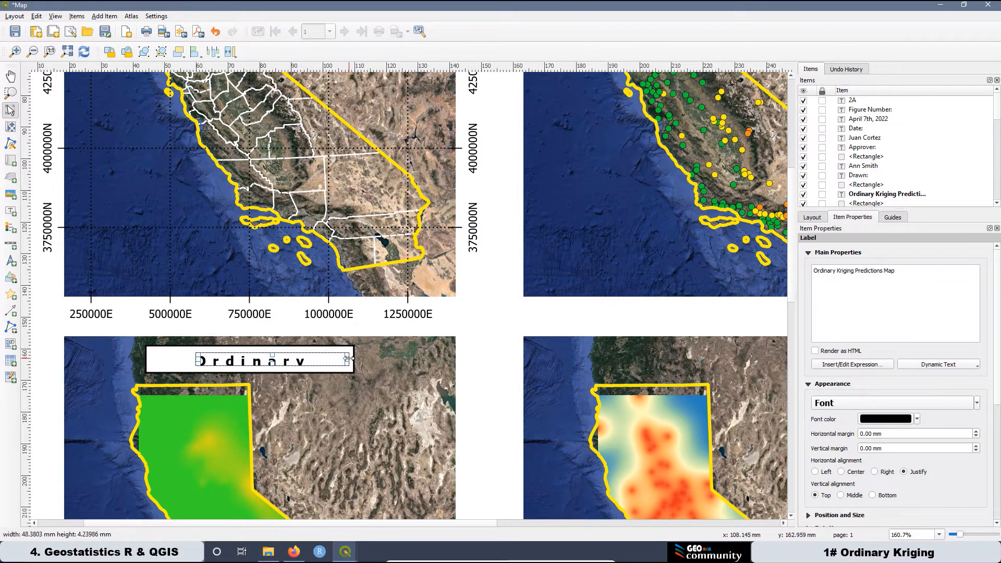
pyautogui.moveTo(189, 361); pyautogui.dragTo(150, 361)
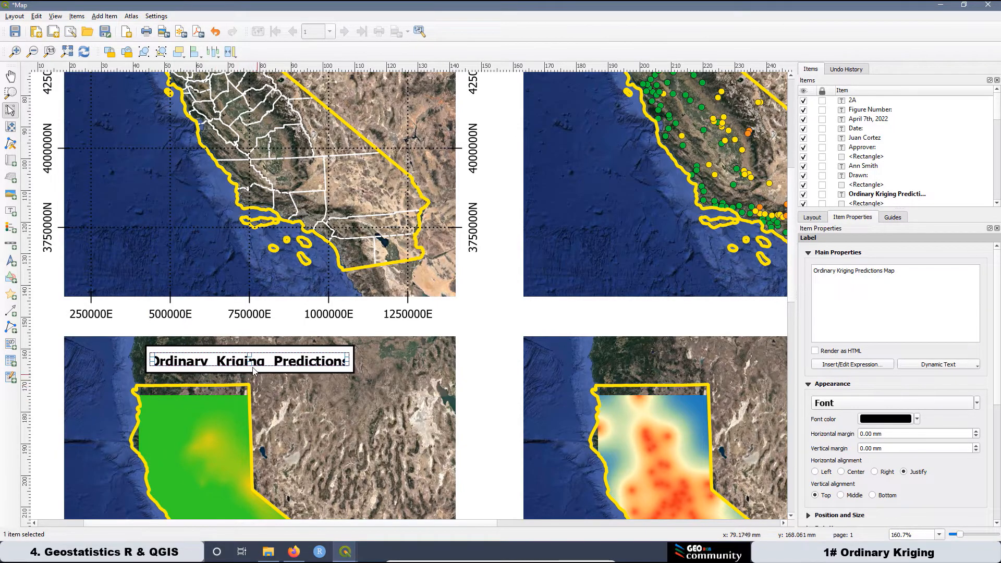
pyautogui.moveTo(253, 371); pyautogui.dragTo(253, 372)
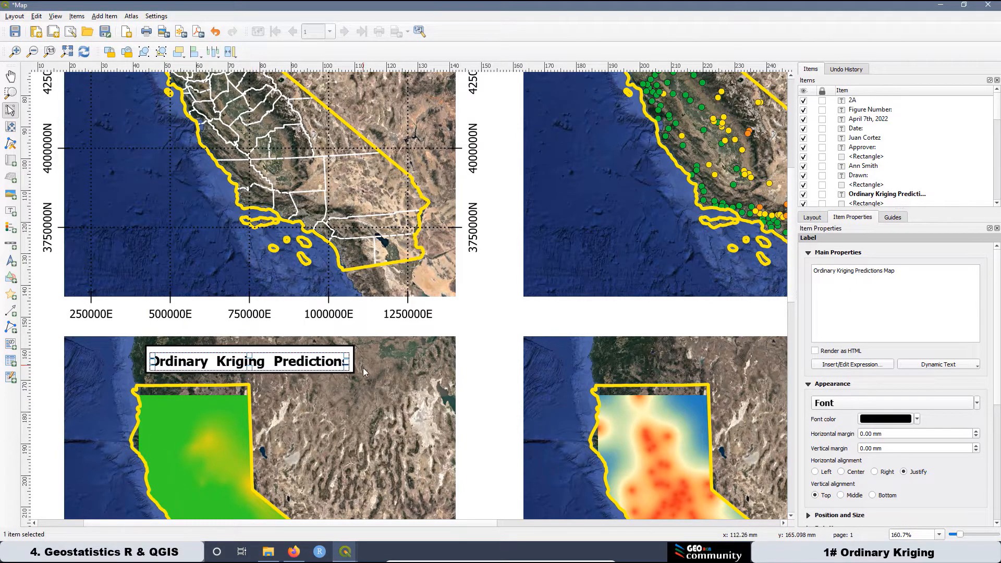
pyautogui.moveTo(351, 364); pyautogui.dragTo(365, 363)
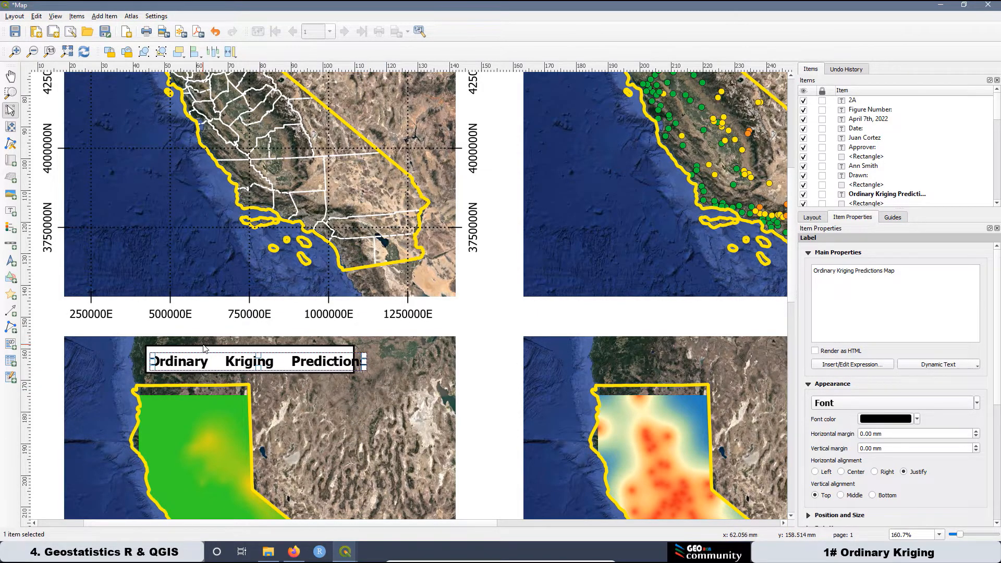
pyautogui.hotkey('ctrl', 'shift', 'a')
# Widen the white box and reposition the label so the full title fits one line.
pyautogui.click(156, 354)
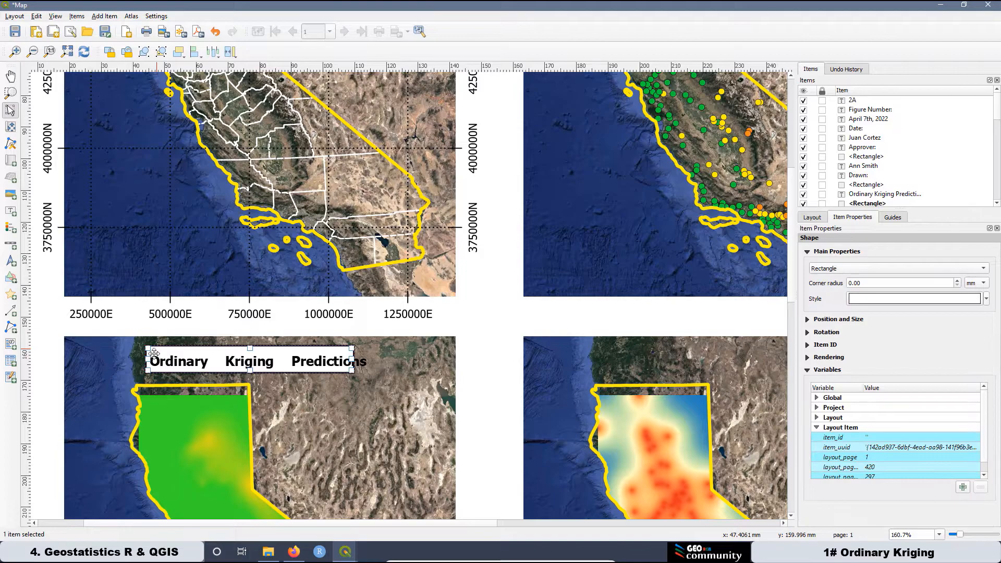
pyautogui.moveTo(147, 360); pyautogui.dragTo(133, 358)
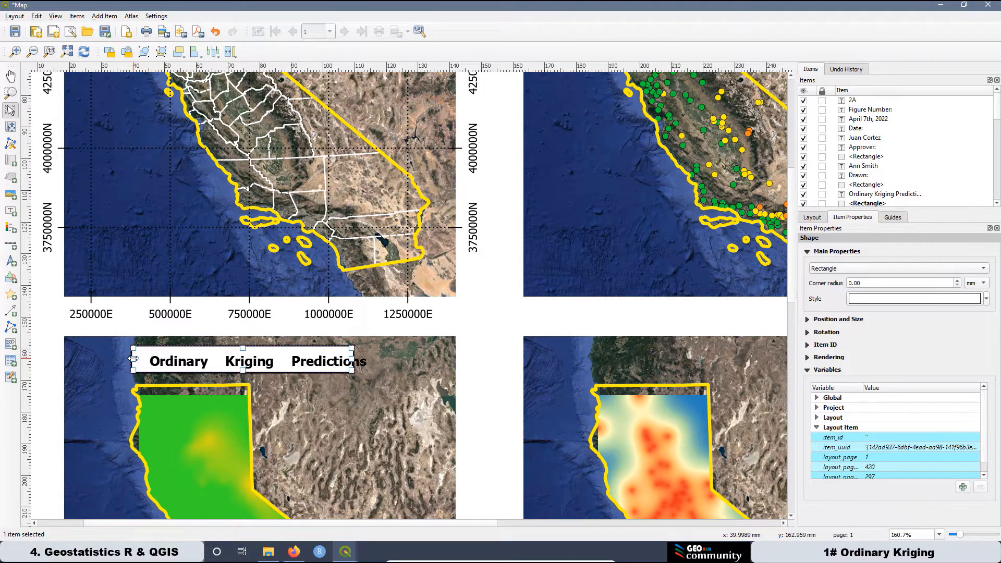
pyautogui.click(235, 365)
pyautogui.moveTo(212, 363); pyautogui.dragTo(170, 359)
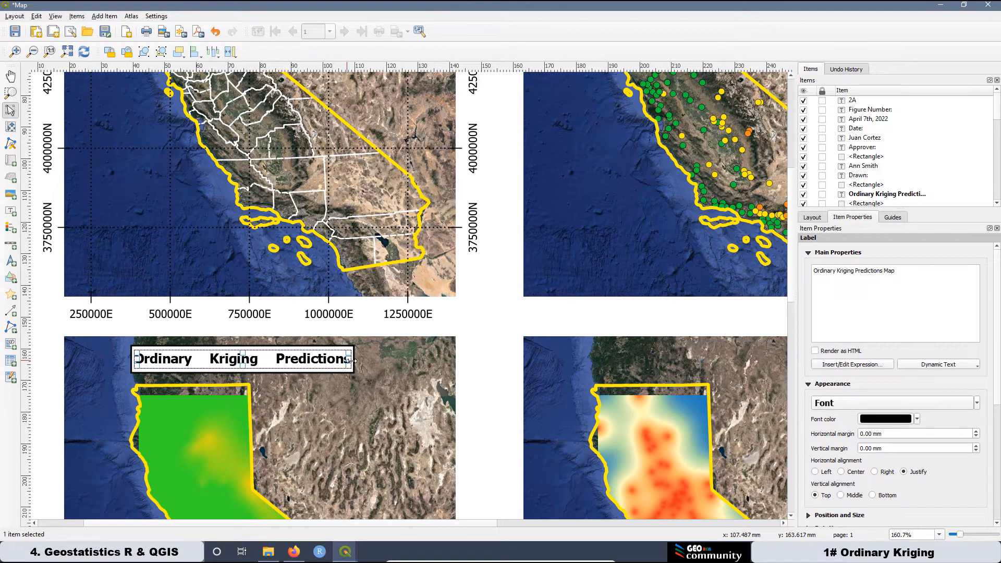
pyautogui.moveTo(349, 360); pyautogui.dragTo(407, 359)
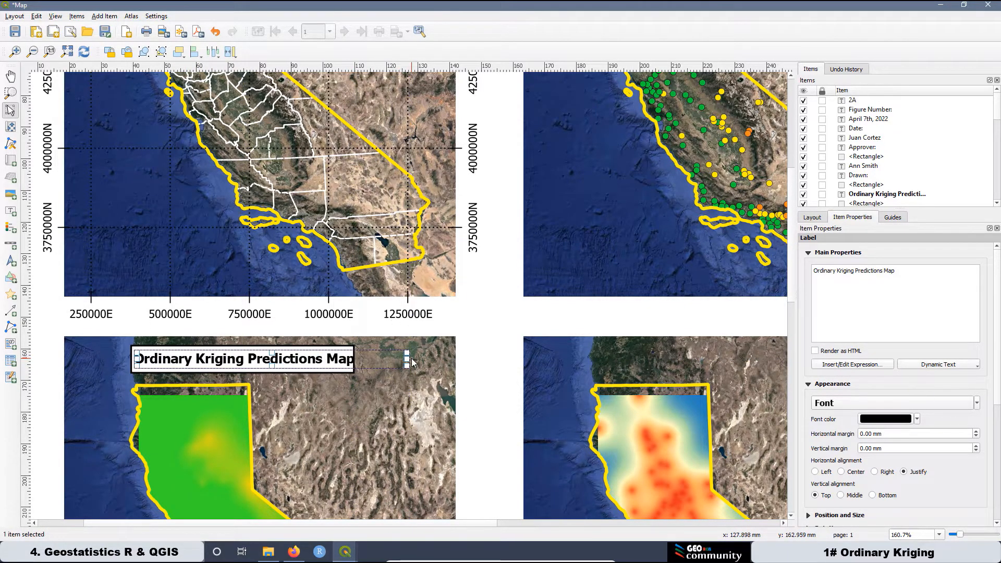
pyautogui.click(336, 371)
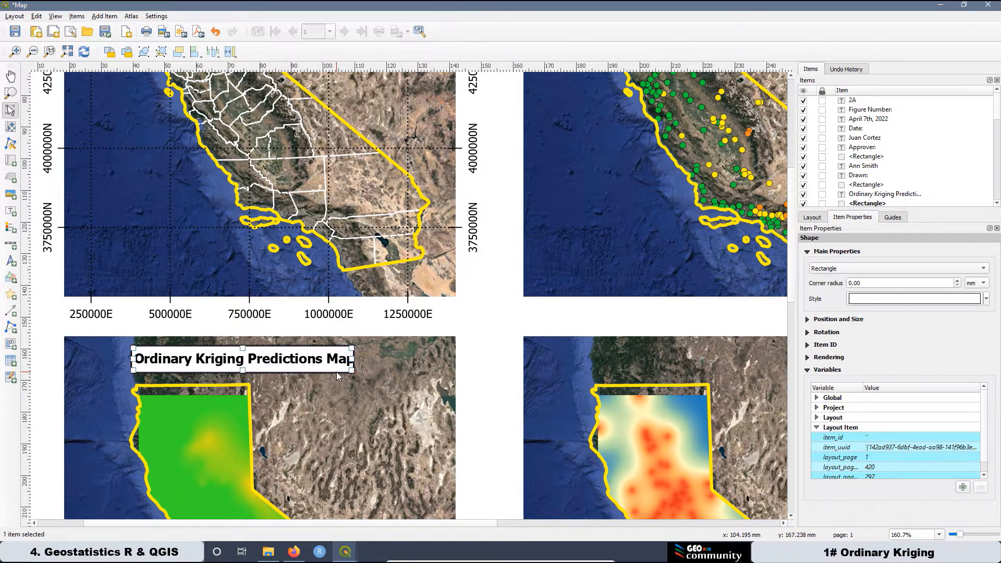
pyautogui.moveTo(353, 360); pyautogui.dragTo(366, 360)
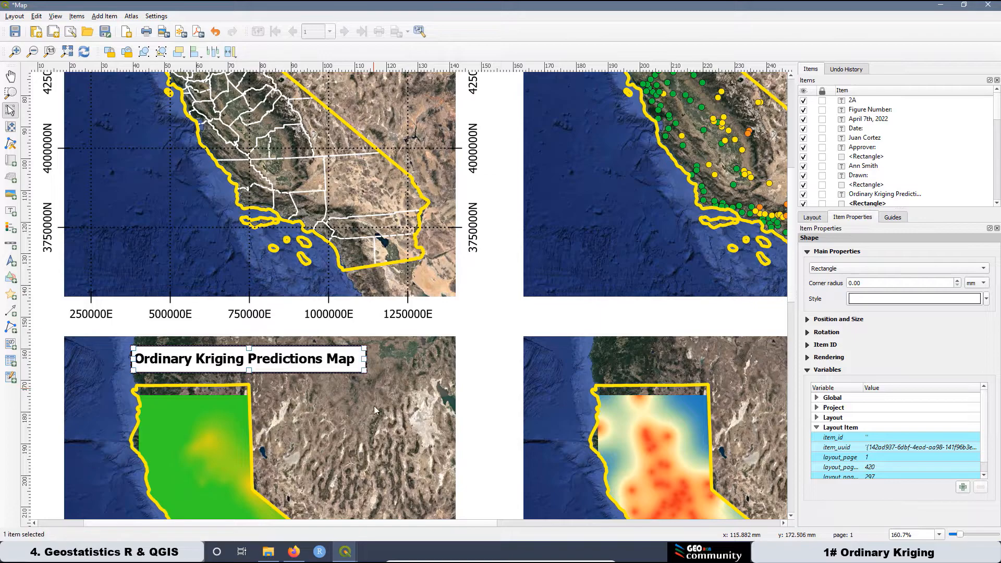
pyautogui.click(342, 365)
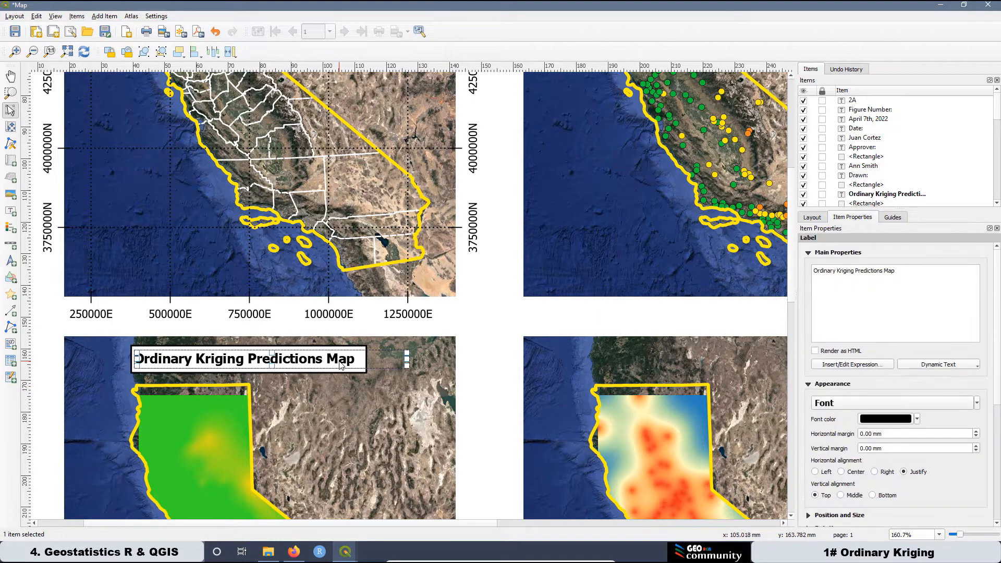
pyautogui.moveTo(407, 359); pyautogui.dragTo(364, 365)
pyautogui.click(345, 395)
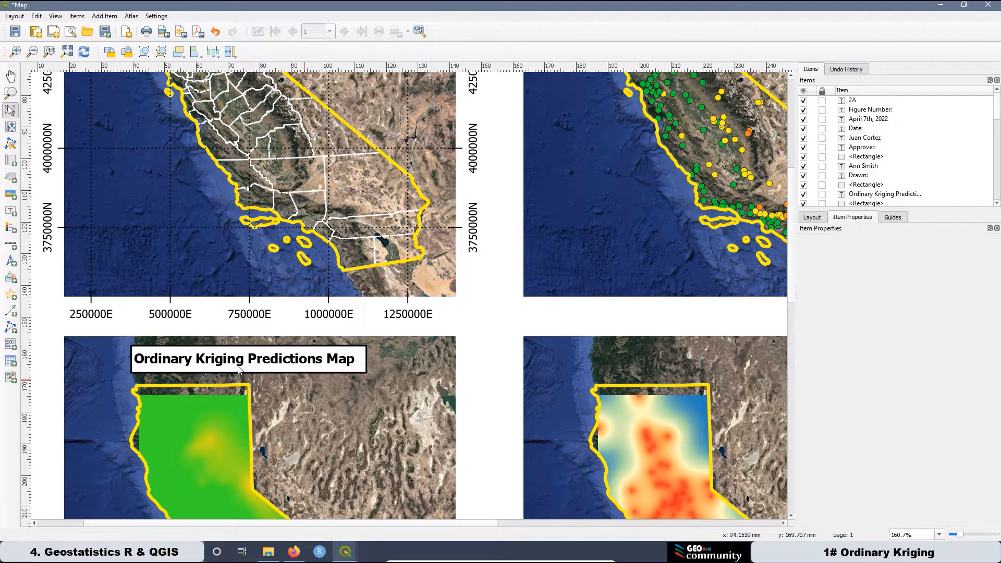
pyautogui.click(193, 367)
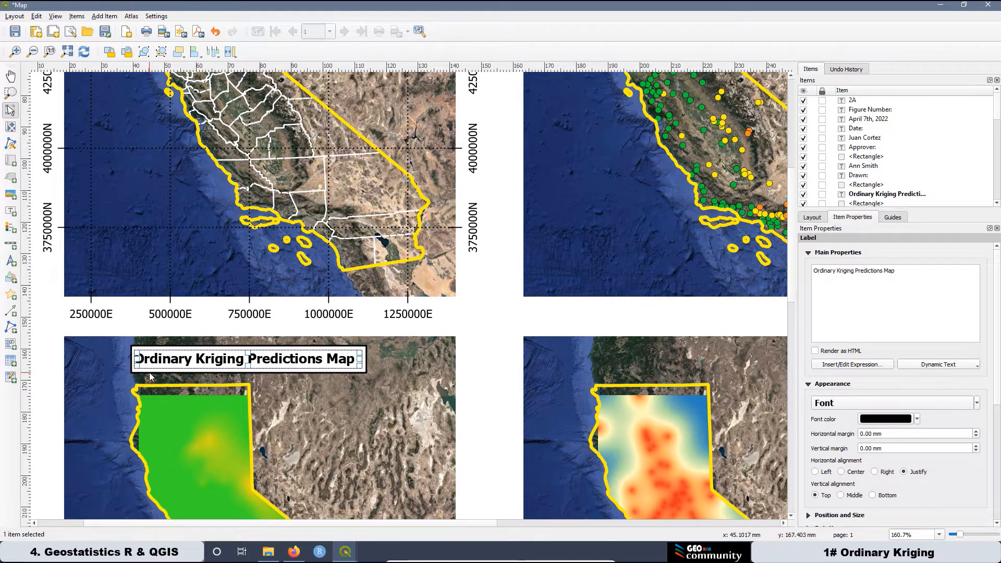
# Centre the 'Ordinary Kriging Predictions Map' title horizontally and vertically within its white box.
pyautogui.keyDown('shift'); pyautogui.click(149, 372); pyautogui.keyUp('shift')
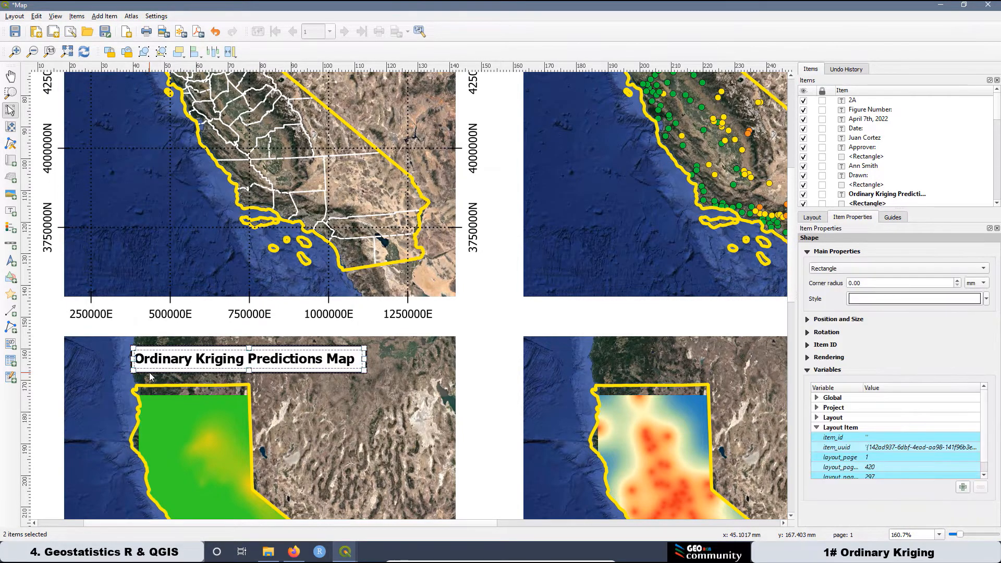
pyautogui.click(201, 56)
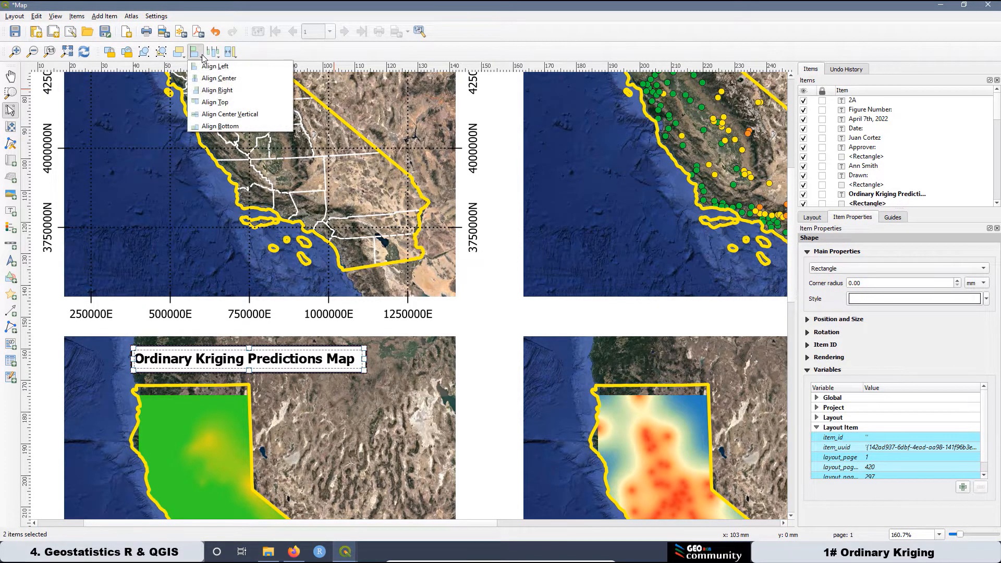
pyautogui.click(214, 81)
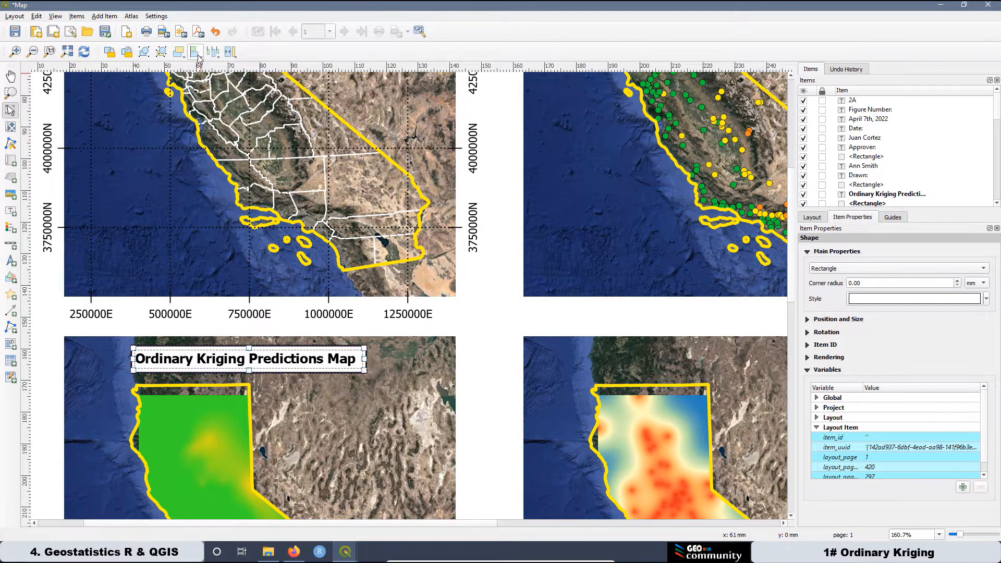
pyautogui.click(198, 56)
pyautogui.click(226, 123)
pyautogui.click(36, 383)
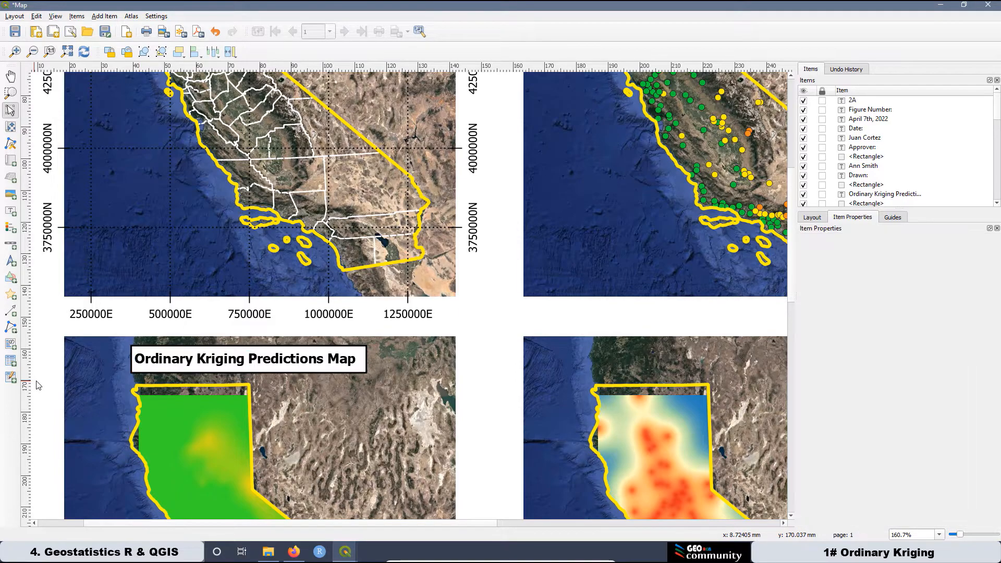
# Paste a copy of the California State title box and move it onto the bottom-right map.
pyautogui.hotkey('ctrl', '0')
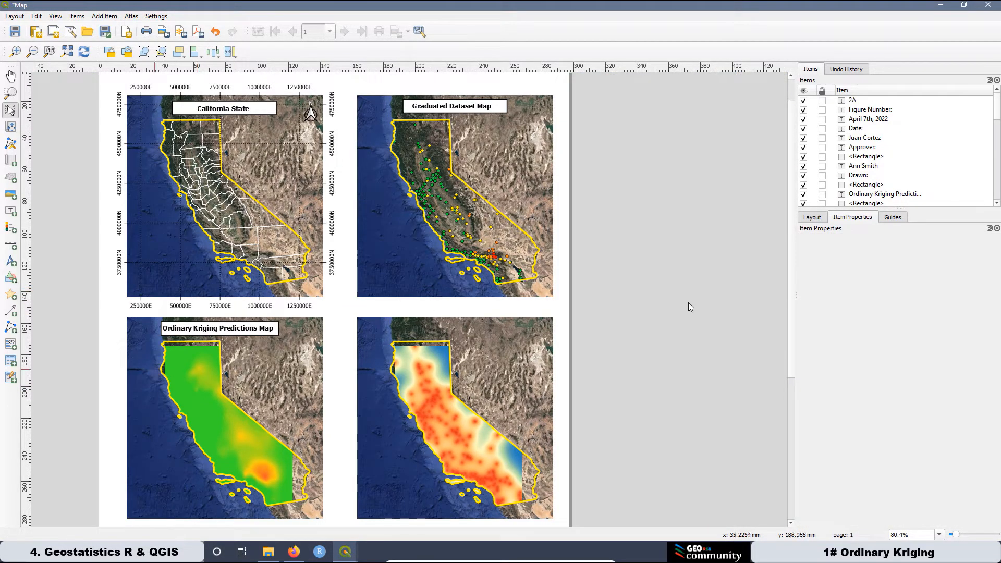
pyautogui.rightClick(652, 350)
pyautogui.click(688, 379)
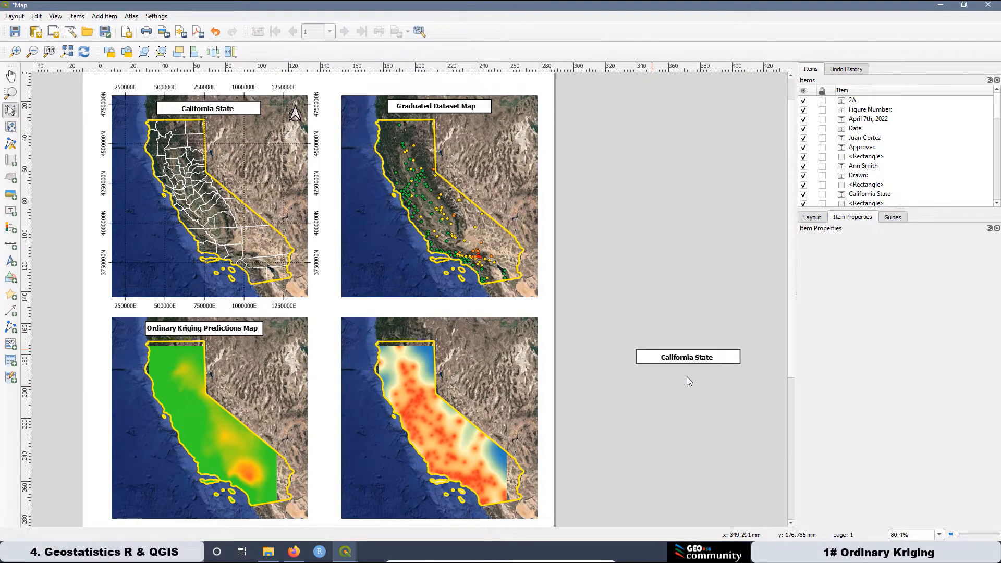
pyautogui.moveTo(626, 333); pyautogui.dragTo(449, 325)
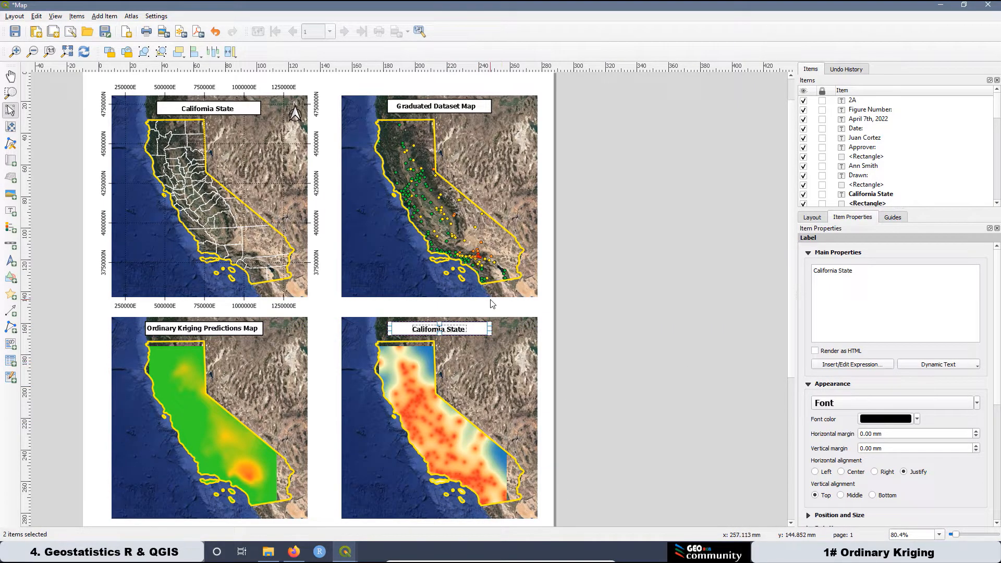
pyautogui.click(660, 348)
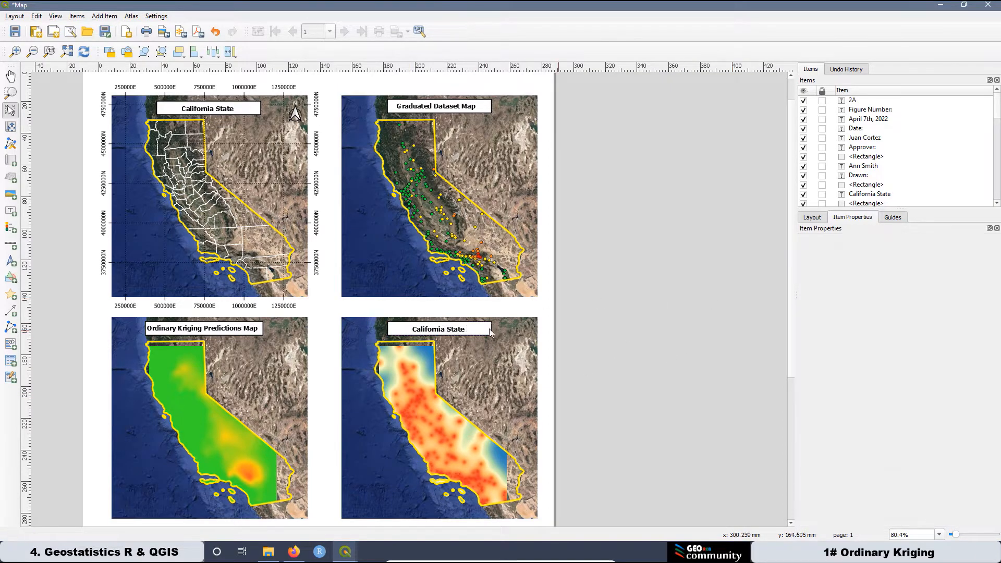
# Change the copied label's text to 'Kriging Varince Map' and enlarge the label so it fits.
pyautogui.scroll(1, 392, 331)
pyautogui.click(463, 328)
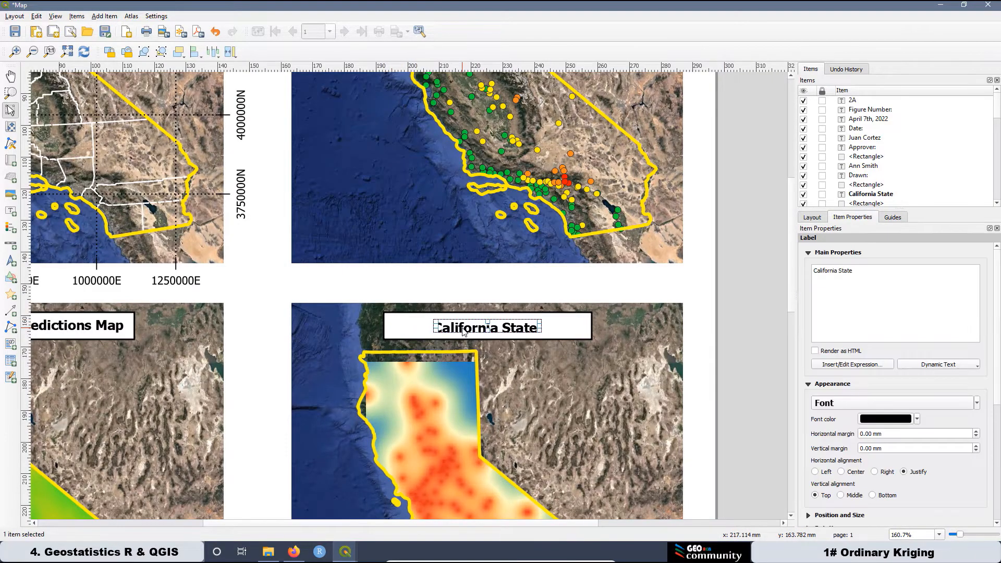
pyautogui.tripleClick(840, 273)
pyautogui.write('Kriging Varin')
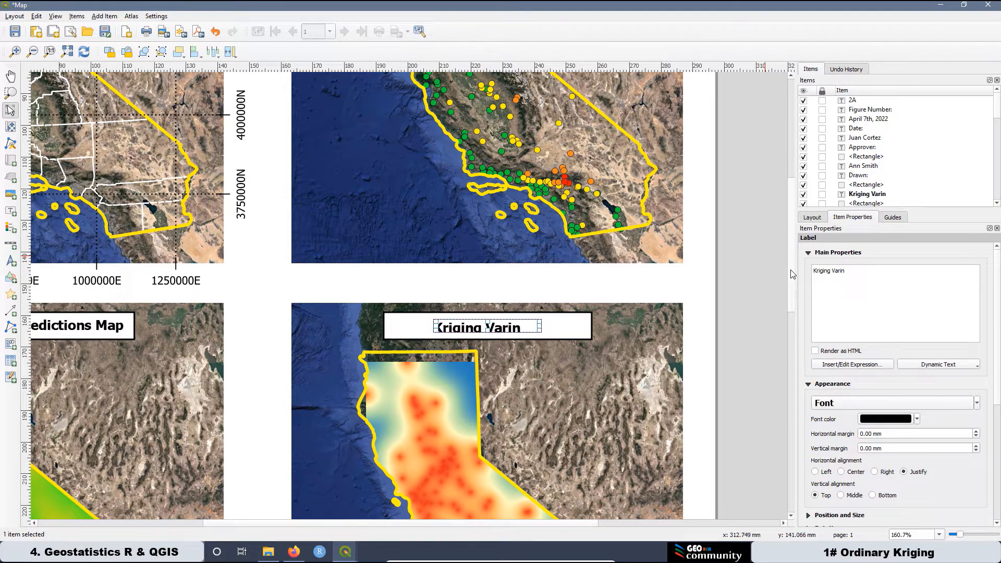
pyautogui.write('ce Map')
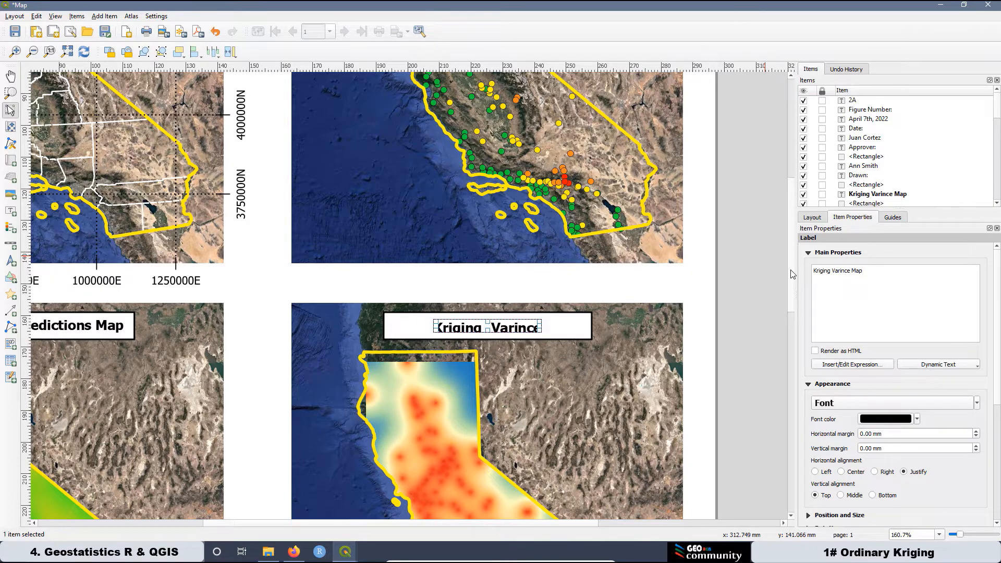
pyautogui.moveTo(542, 328); pyautogui.dragTo(577, 329)
pyautogui.moveTo(506, 332); pyautogui.dragTo(514, 331)
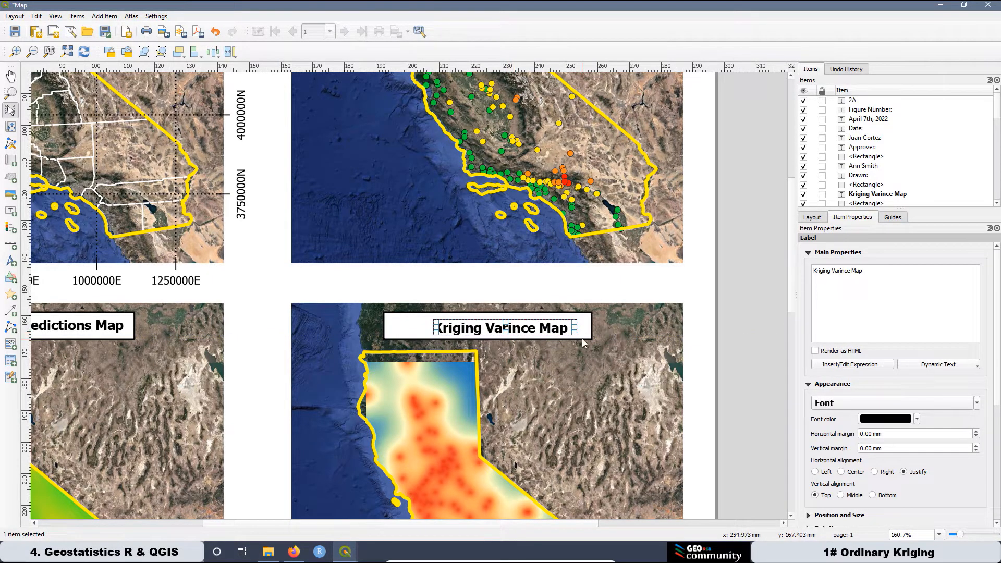
# Centre the 'Kriging Varince Map' label horizontally and vertically within its white box.
pyautogui.click(397, 321)
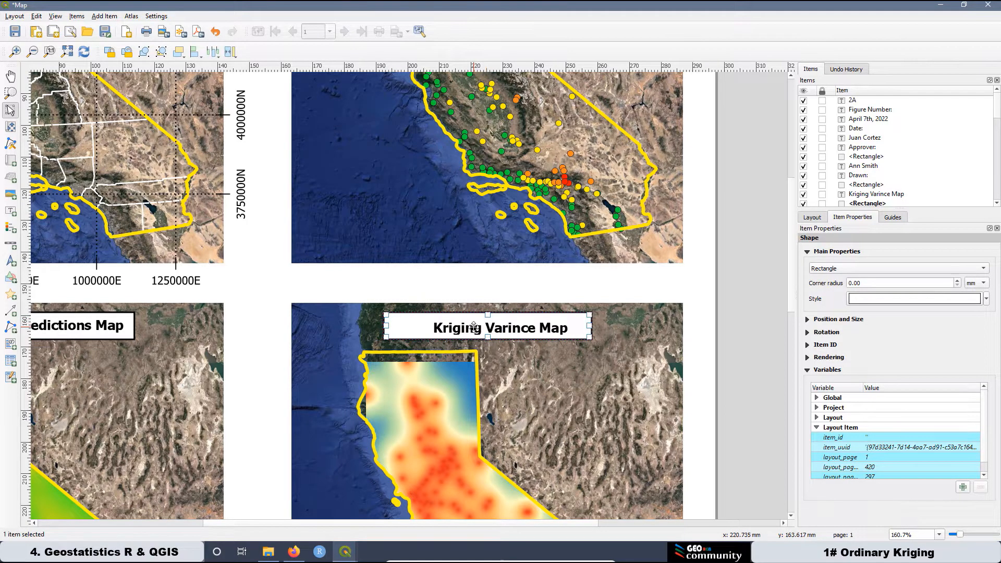
pyautogui.click(474, 327)
pyautogui.keyDown('shift'); pyautogui.click(409, 327); pyautogui.keyUp('shift')
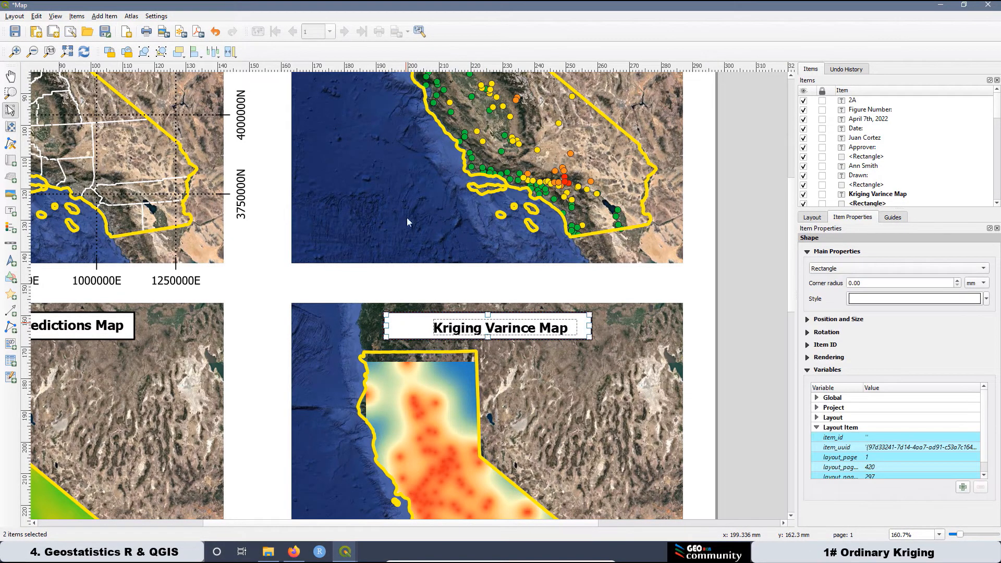
pyautogui.click(200, 55)
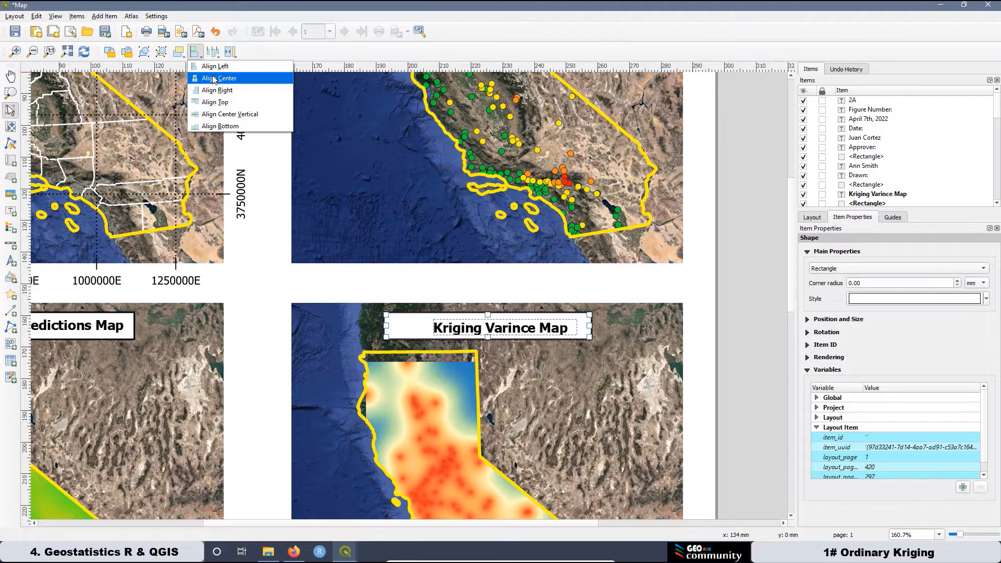
pyautogui.click(219, 78)
pyautogui.click(200, 55)
pyautogui.click(218, 113)
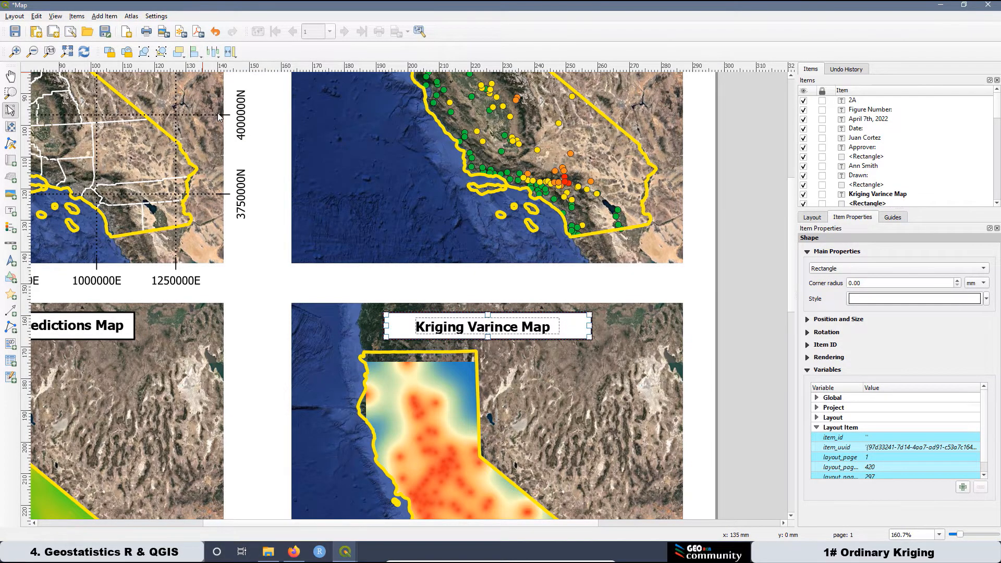
# Deselect everything and zoom out to view the whole A3 layout page.
pyautogui.click(781, 333)
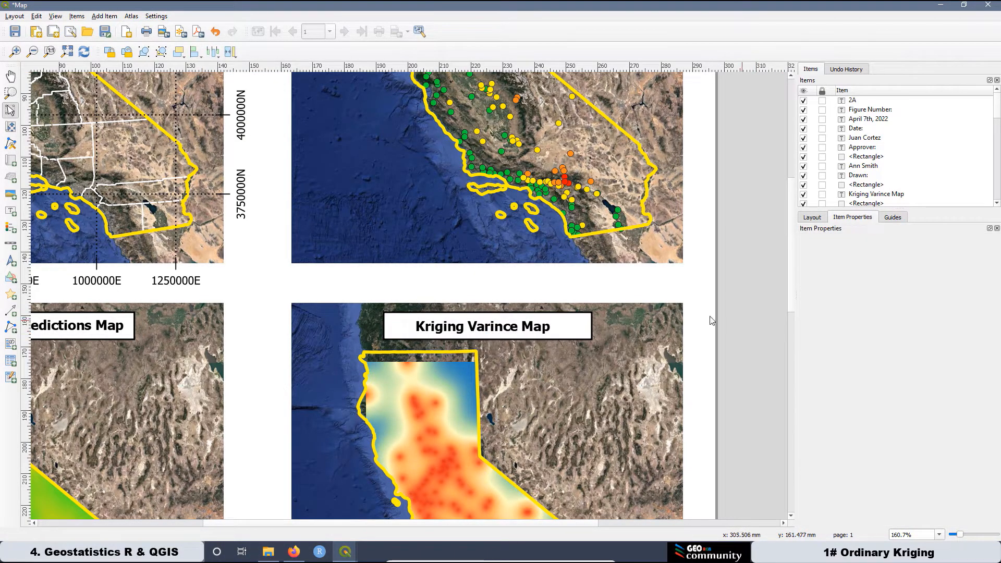
pyautogui.scroll(-1, 660, 322)
pyautogui.scroll(-1, 660, 322)
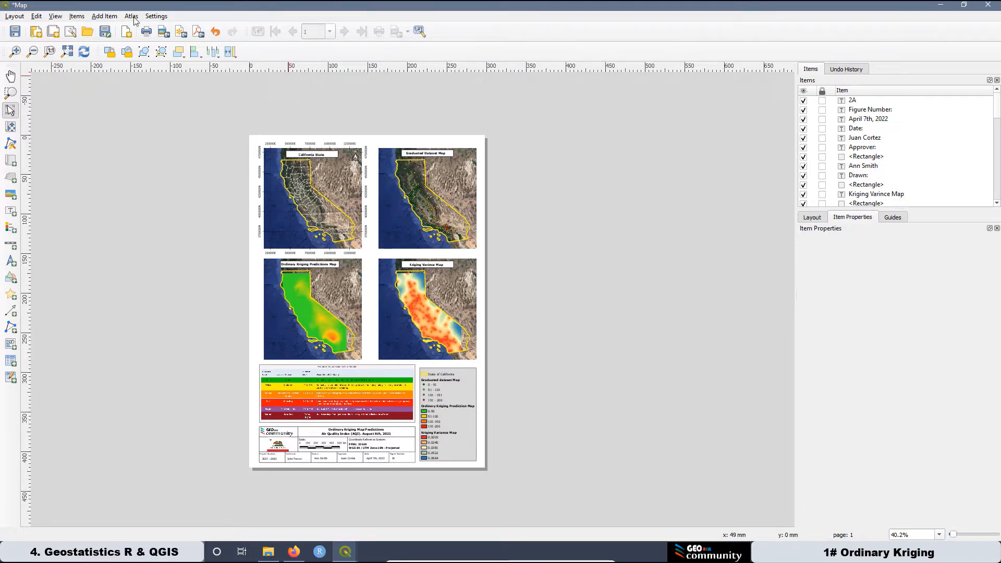
# Export the layout as Map.png at 300 dpi and open the image from its folder.
pyautogui.click(163, 32)
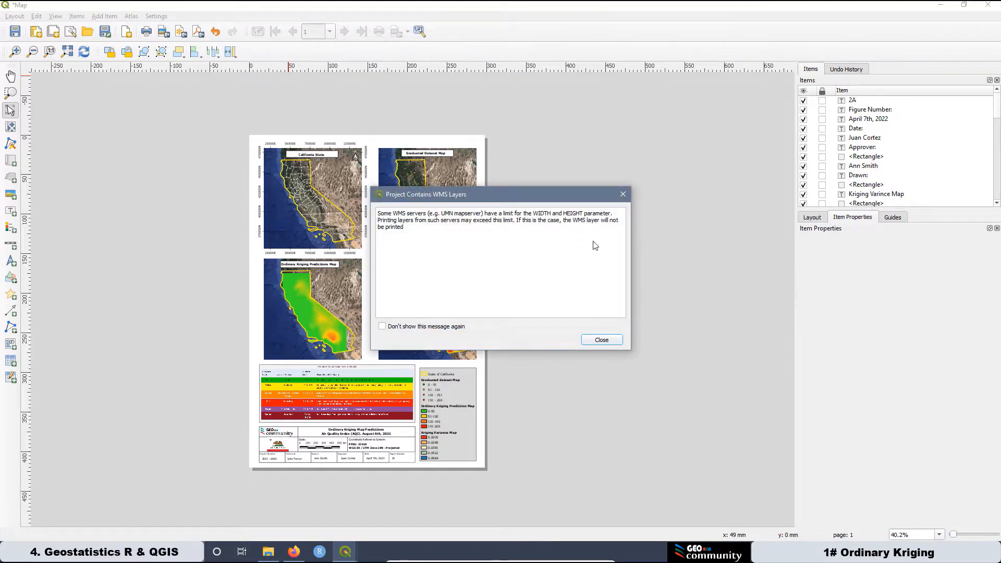
pyautogui.click(600, 340)
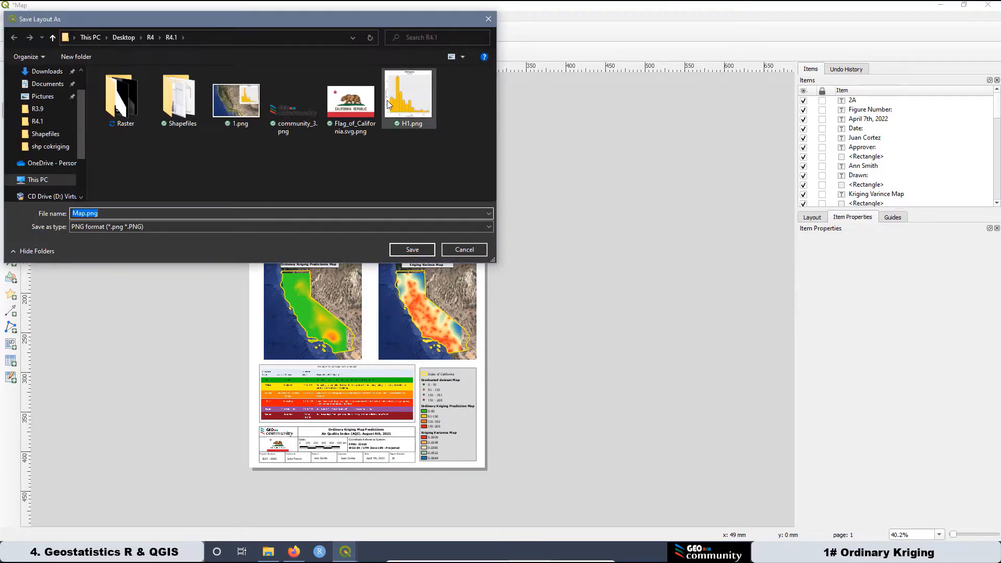
pyautogui.click(413, 251)
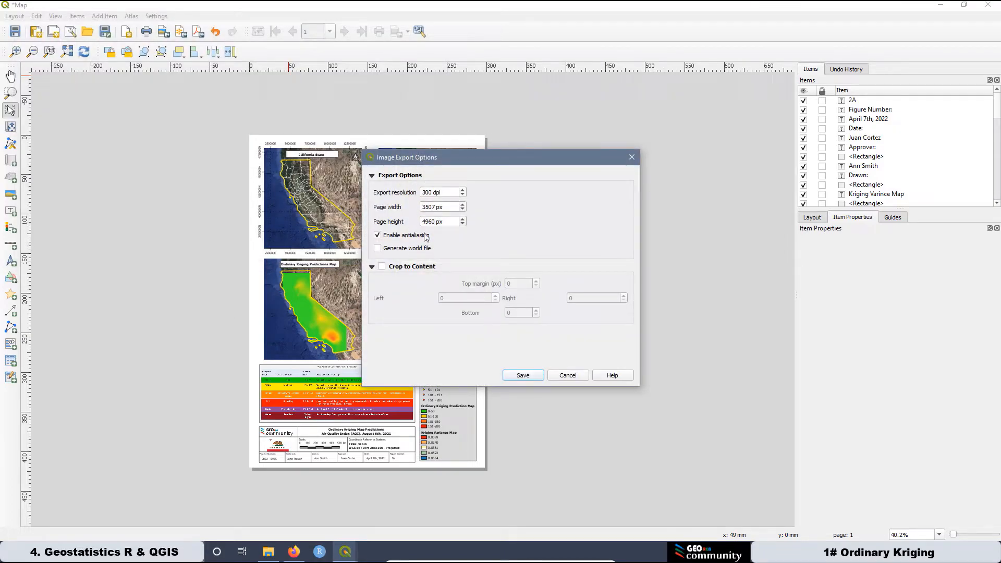
pyautogui.click(525, 376)
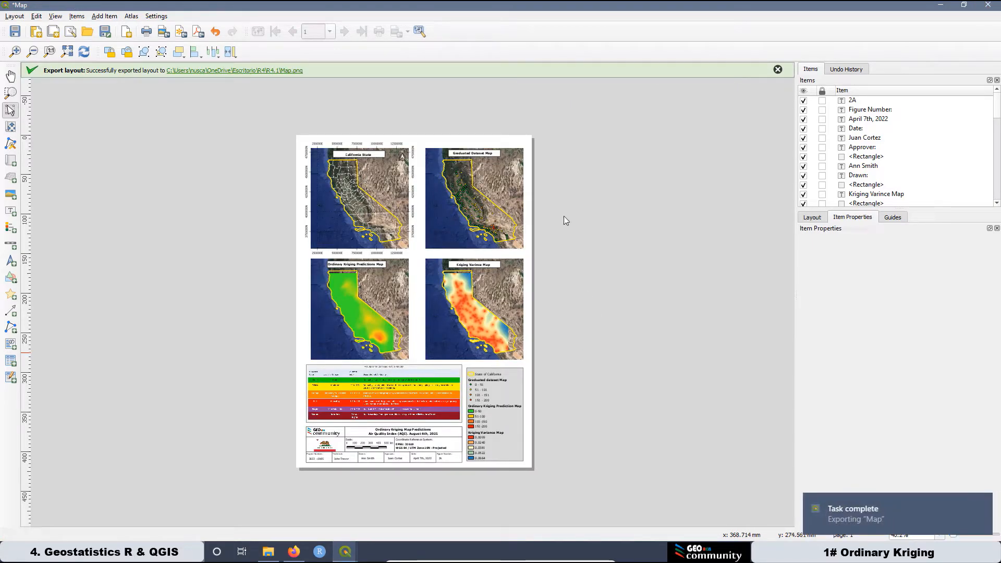
pyautogui.click(251, 71)
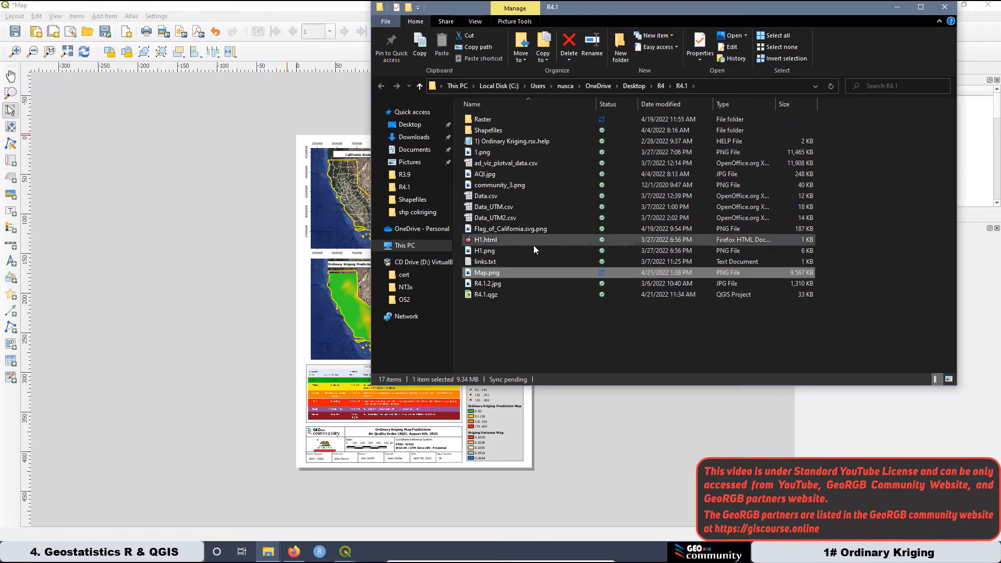
pyautogui.doubleClick(484, 273)
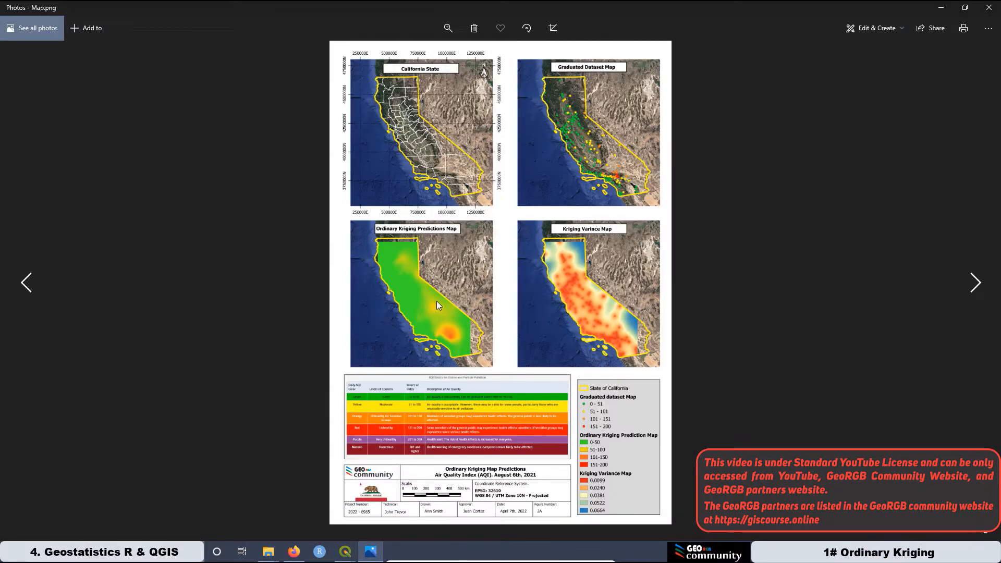
# Zoom into Map.png and pan across it, ending on the prediction and variance maps.
pyautogui.click(449, 29)
pyautogui.moveTo(399, 55); pyautogui.dragTo(407, 54)
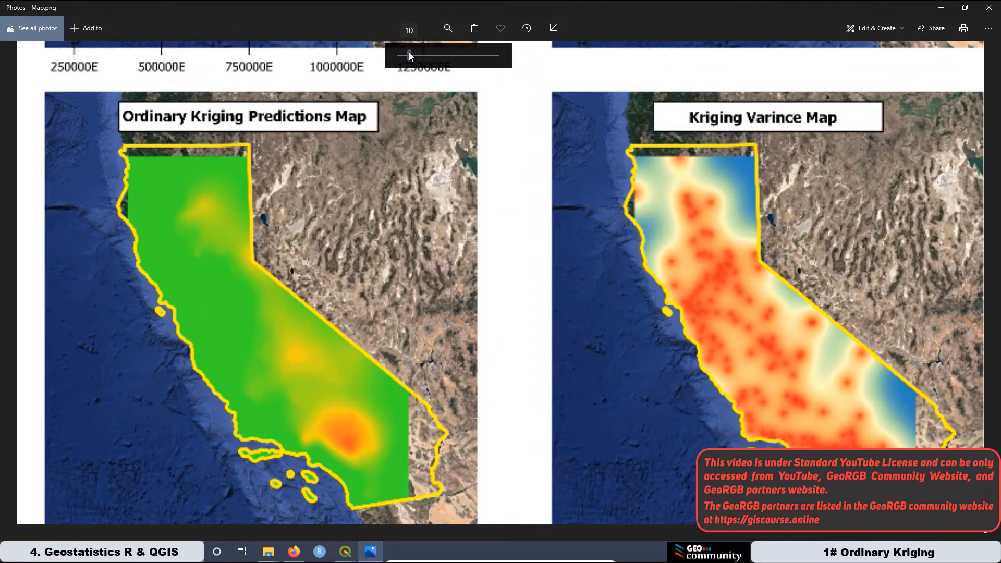
pyautogui.moveTo(353, 337); pyautogui.dragTo(444, 461)
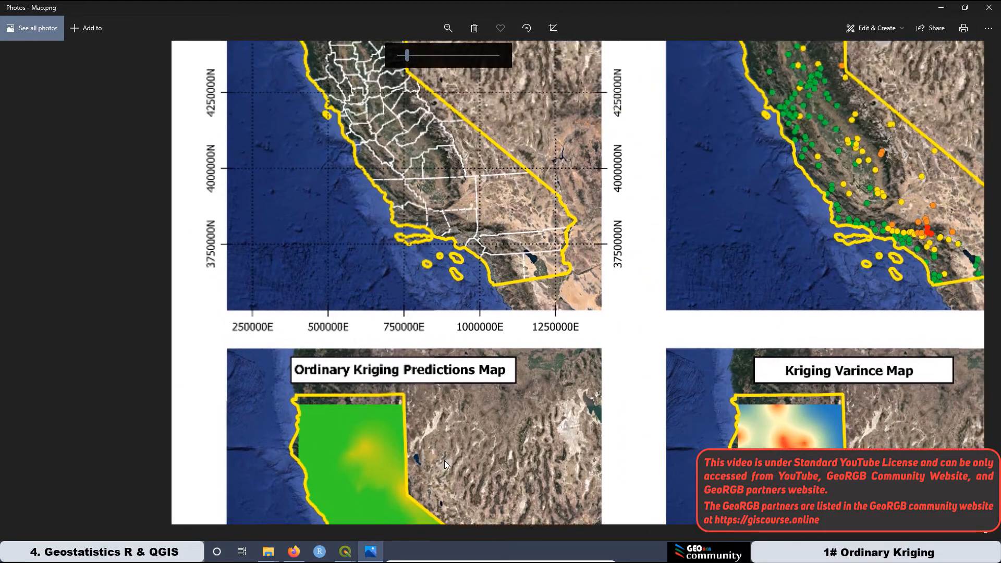
pyautogui.moveTo(413, 222); pyautogui.dragTo(526, 387)
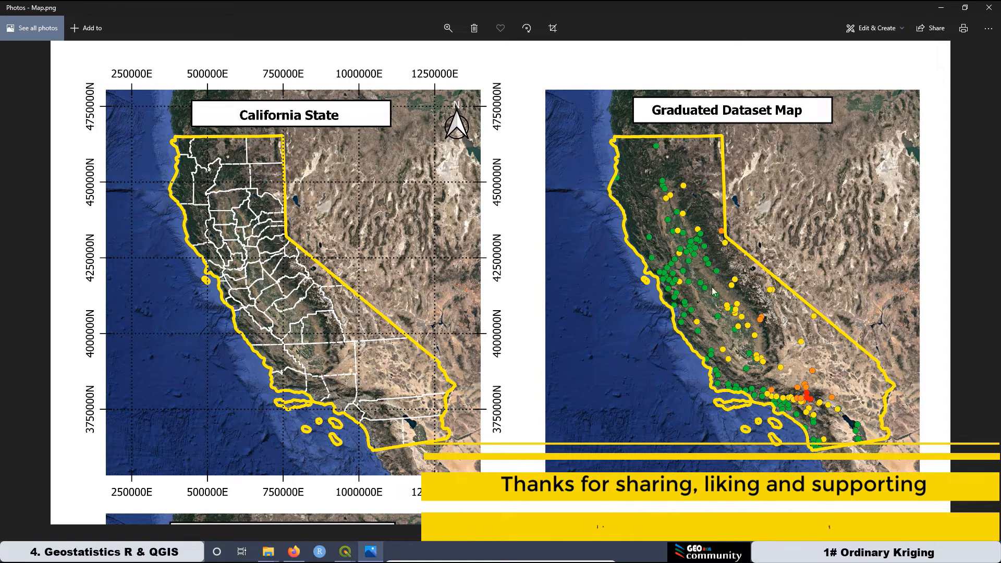
pyautogui.moveTo(605, 395); pyautogui.dragTo(592, 60)
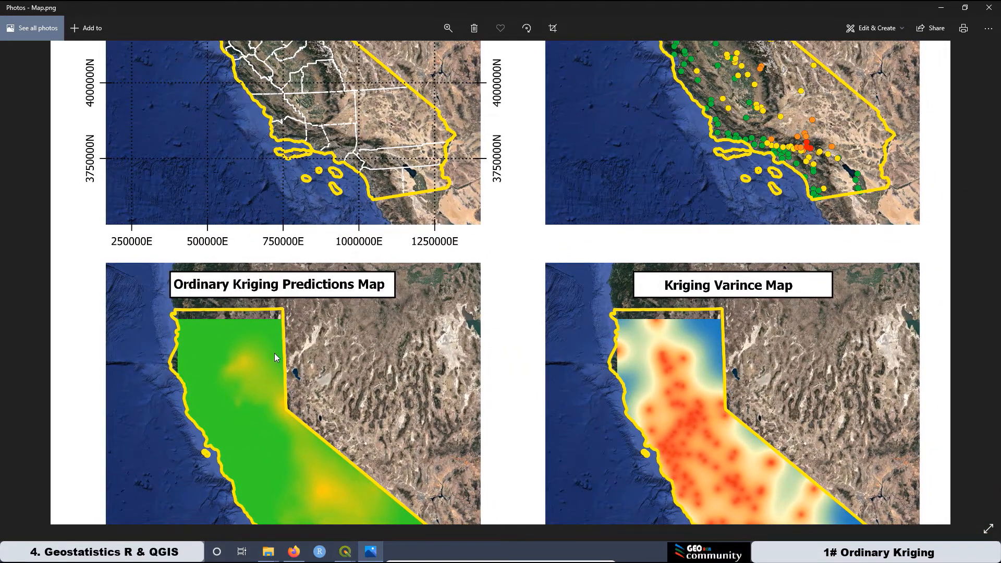
pyautogui.moveTo(274, 352); pyautogui.dragTo(289, 206)
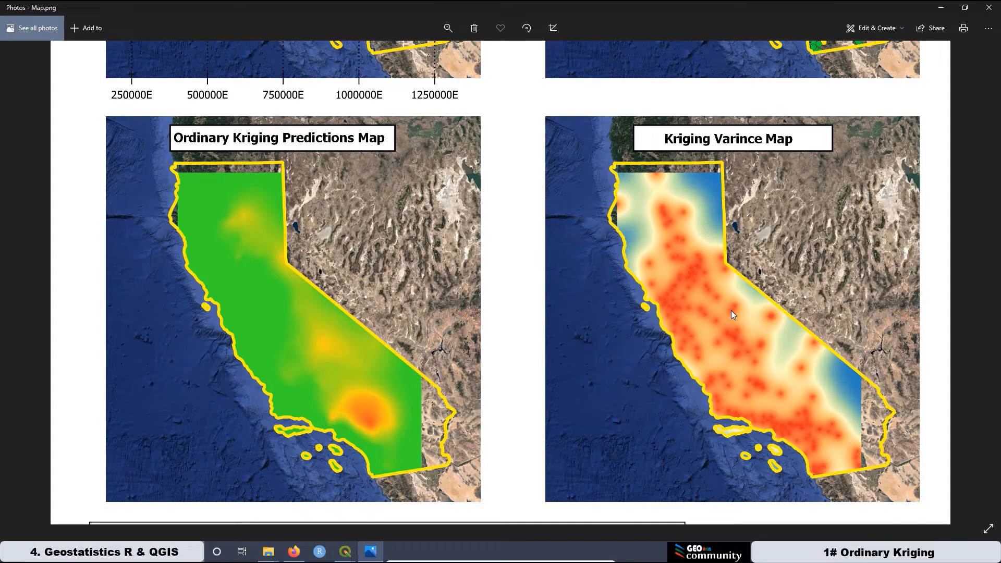
pyautogui.moveTo(738, 202); pyautogui.dragTo(743, 308)
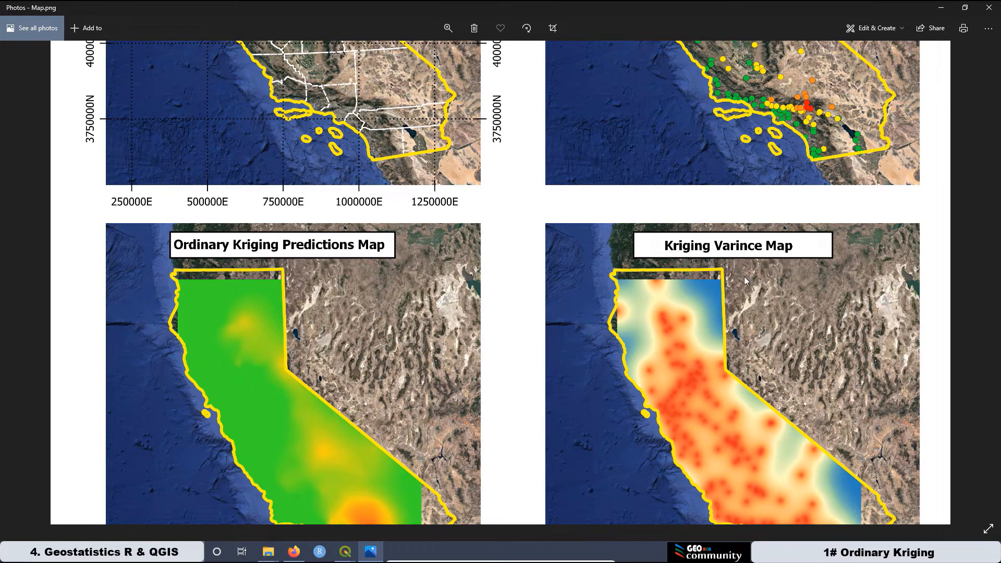
pyautogui.moveTo(747, 348); pyautogui.dragTo(626, 238)
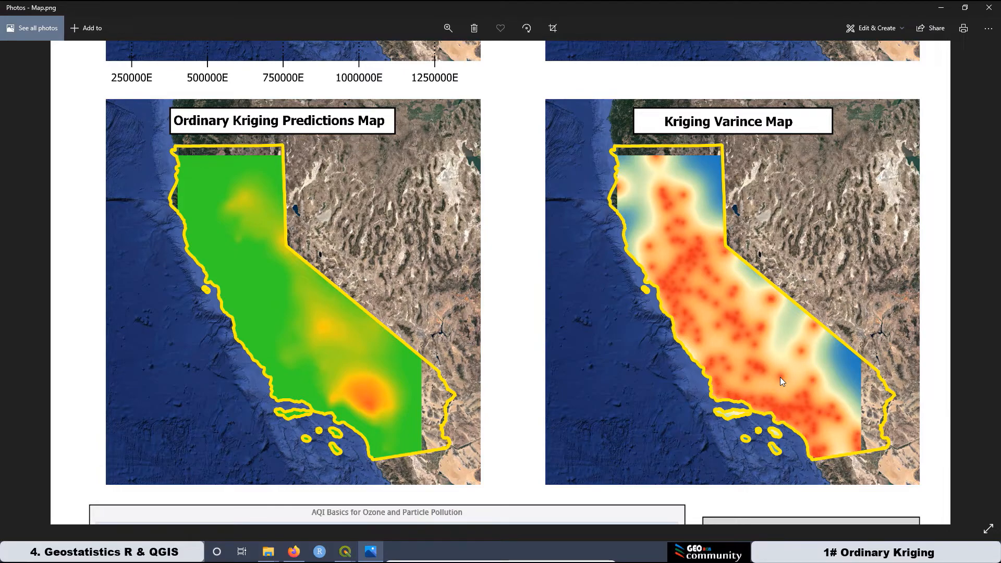
# Scroll through the zoomed image to check the AQI table, legend and title block.
pyautogui.scroll(-6, 777, 387)
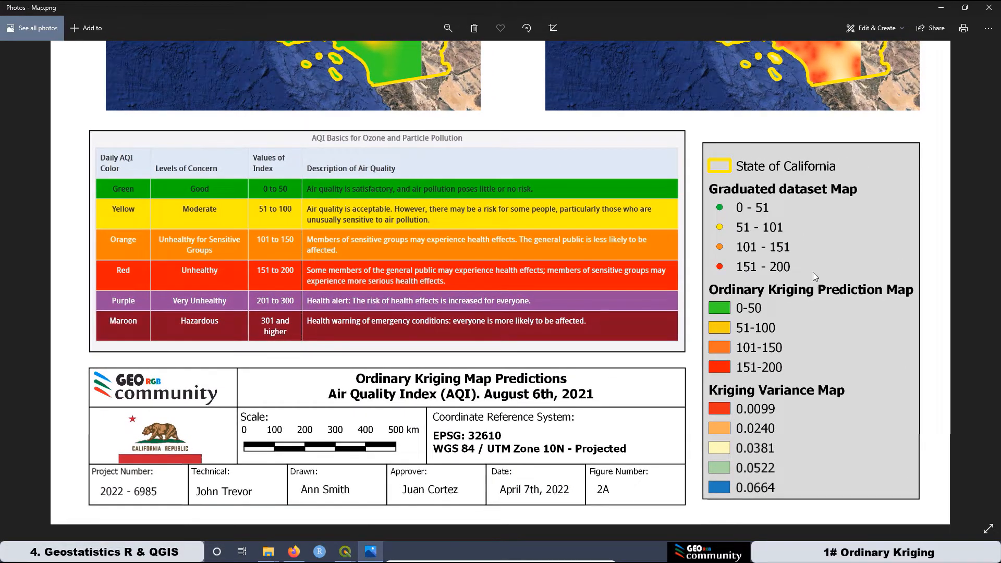
pyautogui.scroll(3, 815, 276)
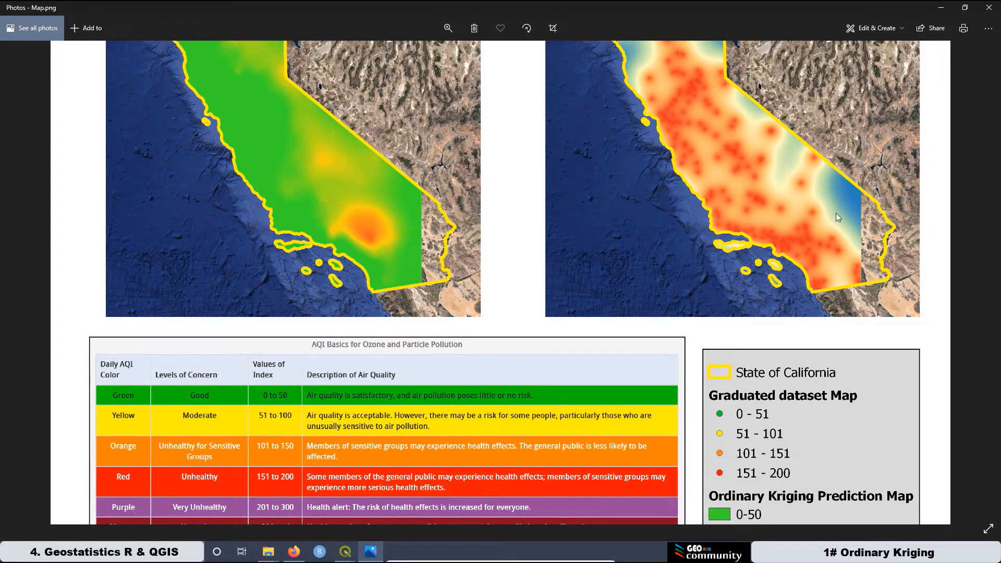
pyautogui.scroll(2, 733, 168)
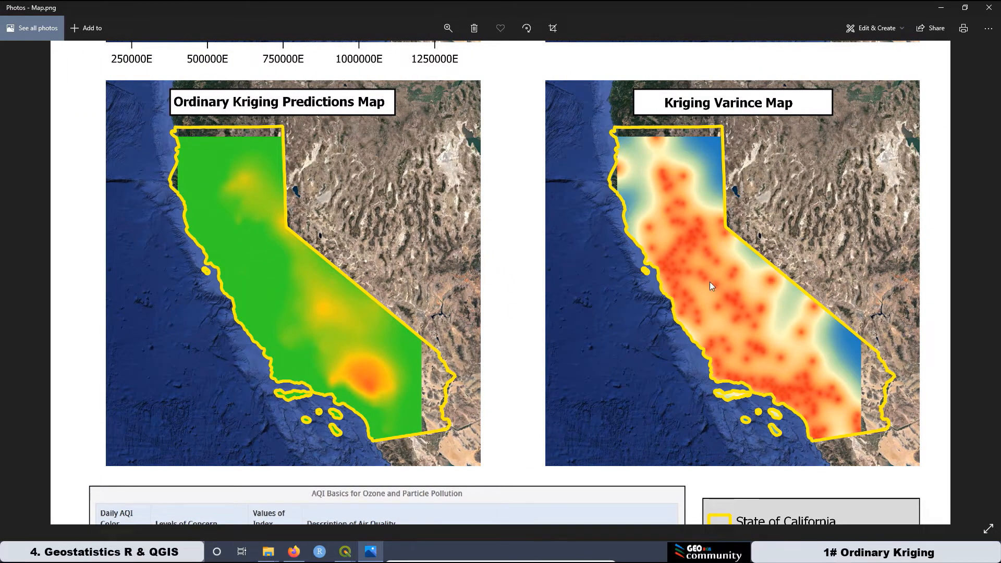
pyautogui.scroll(-4, 705, 360)
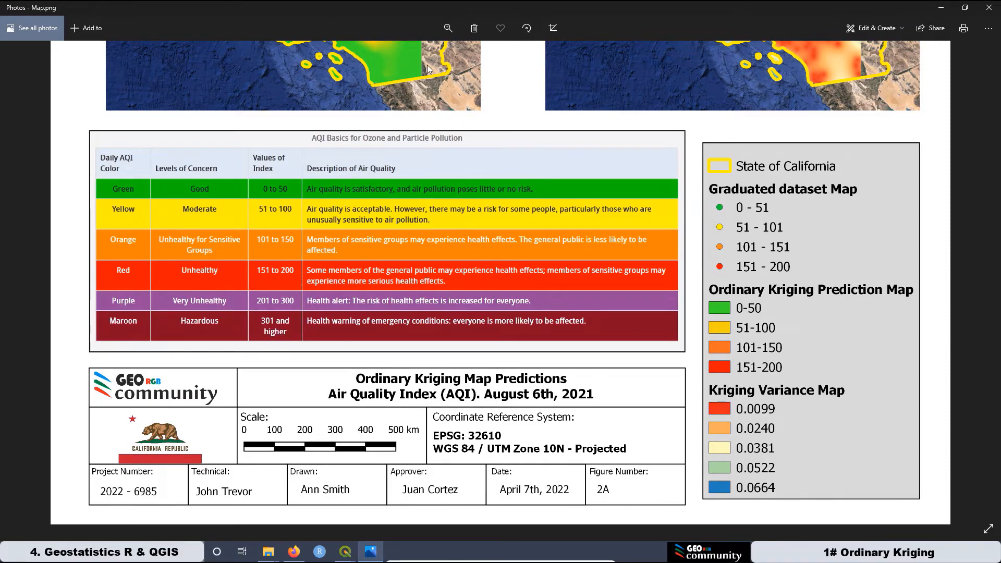
# Zoom the image back out and pan to show the maps, AQI table and legend.
pyautogui.click(448, 26)
pyautogui.click(406, 55)
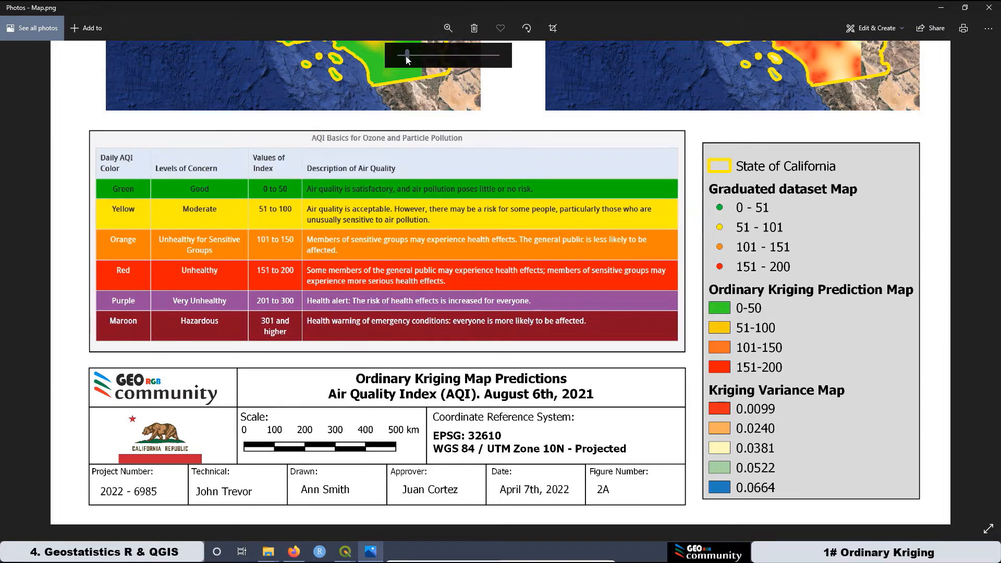
pyautogui.moveTo(402, 55); pyautogui.dragTo(399, 55)
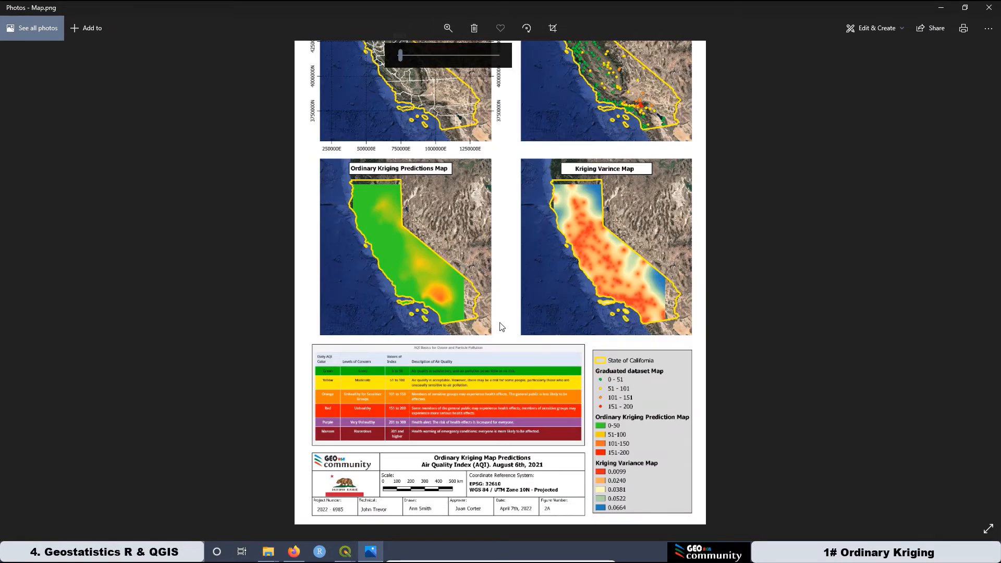
pyautogui.moveTo(570, 147); pyautogui.dragTo(490, 117)
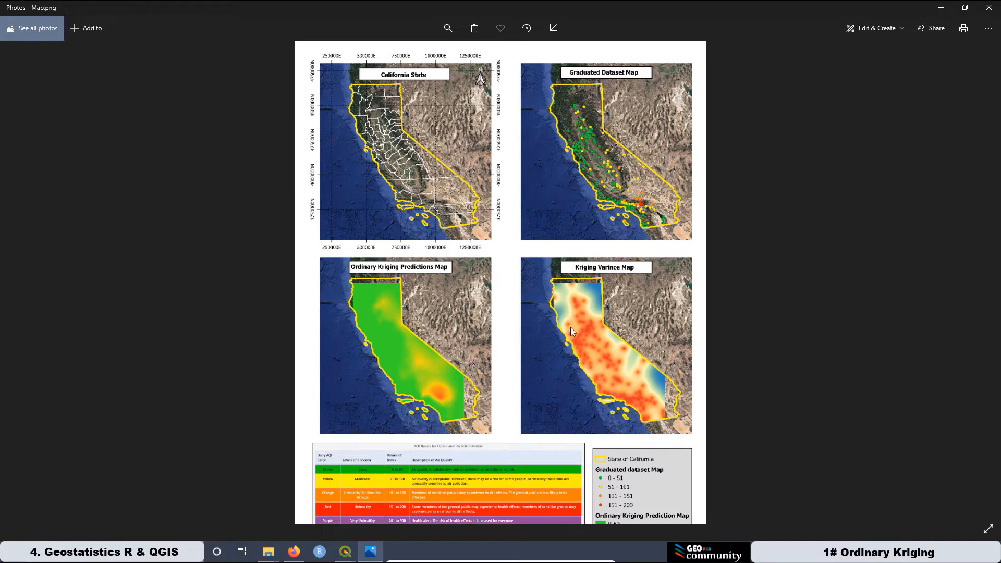
pyautogui.moveTo(578, 391)
pyautogui.mouseDown()
pyautogui.moveTo(583, 224)
pyautogui.moveTo(572, 300)
pyautogui.moveTo(582, 389)
pyautogui.mouseUp()
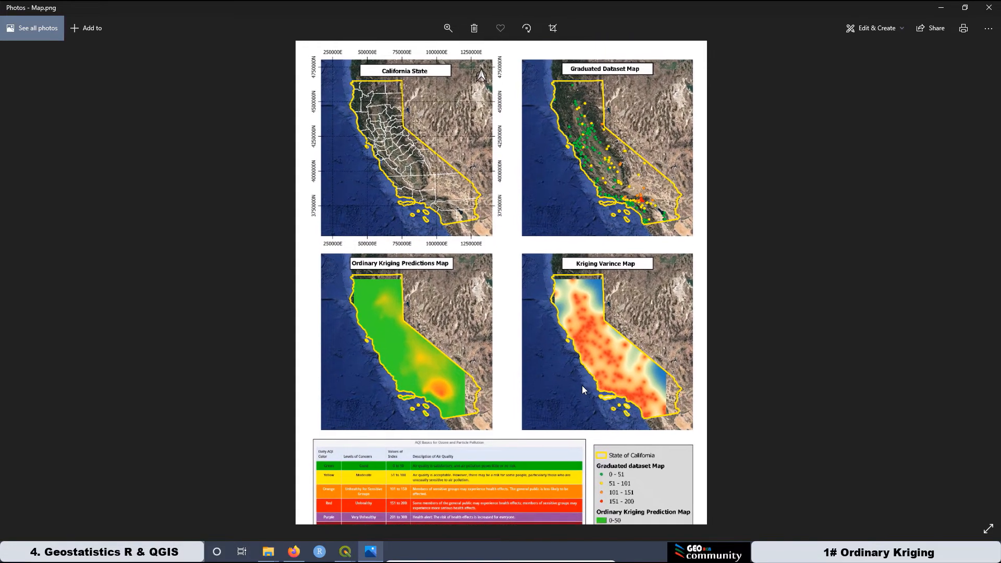
pyautogui.moveTo(493, 384); pyautogui.dragTo(501, 239)
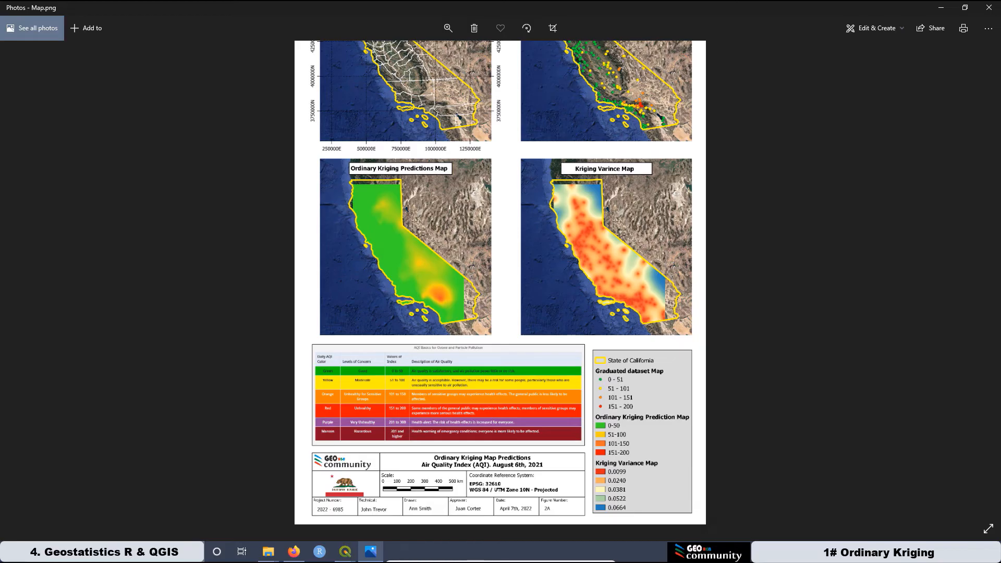